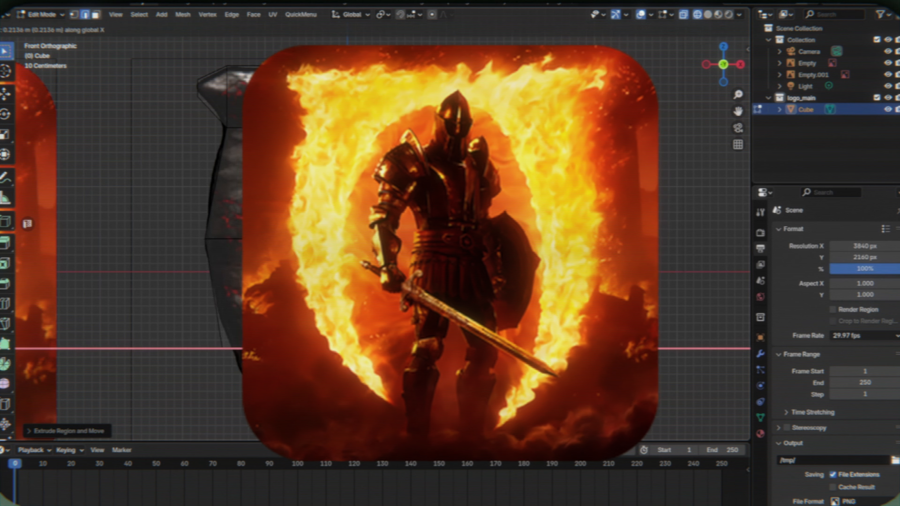
- Fit the left leg's lower edge to the logo reference and extrude it farther down along Z
{"action": "middle_click_drag", "start_coordinate": [248, 348], "coordinate": [240, 211], "text": "shift"}
{"action": "key", "text": "r"}
{"action": "key", "text": "y"}
{"action": "key", "text": "s"}
- Extrude the edge down to the left leg's tip, rotating and scaling it to match the taper
{"action": "key", "text": "e"}
{"action": "key", "text": "z"}
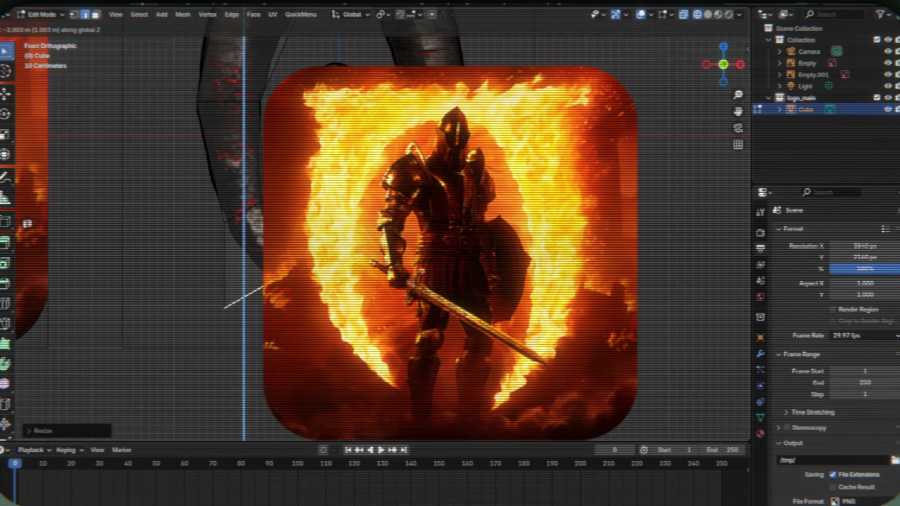
- Move the extruded edge along X and Z, rotate it and scale it to follow the left leg's curve
{"action": "key", "text": "g"}
{"action": "key", "text": "x"}
{"action": "left_click", "coordinate": [367, 277]}
{"action": "key", "text": "g"}
{"action": "key", "text": "z"}
{"action": "left_click", "coordinate": [362, 268]}
{"action": "key", "text": "r"}
{"action": "left_click", "coordinate": [422, 243]}
{"action": "key", "text": "s"}
{"action": "left_click", "coordinate": [418, 246]}
{"action": "key", "text": "e"}
{"action": "left_click", "coordinate": [371, 299]}
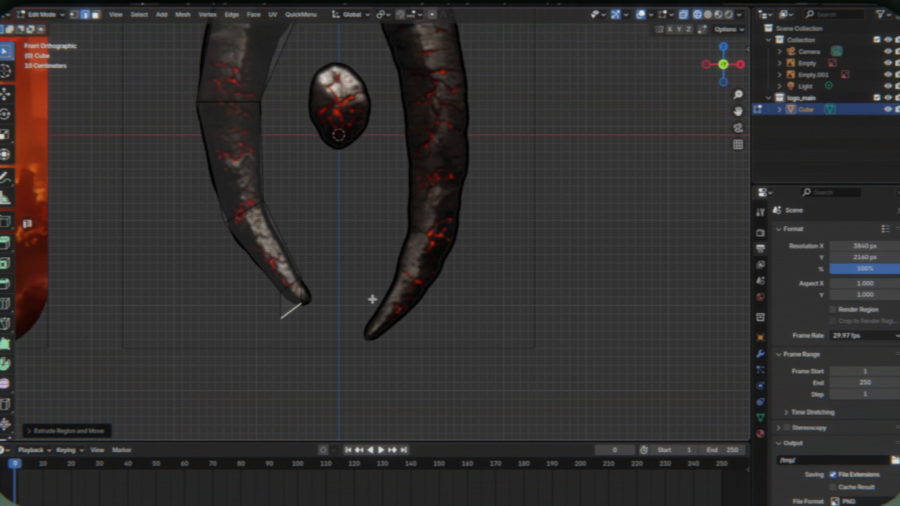
{"action": "key", "text": "r"}
{"action": "left_click", "coordinate": [416, 270]}
{"action": "key", "text": "s"}
{"action": "left_click", "coordinate": [351, 300]}
{"action": "left_click", "coordinate": [293, 285]}
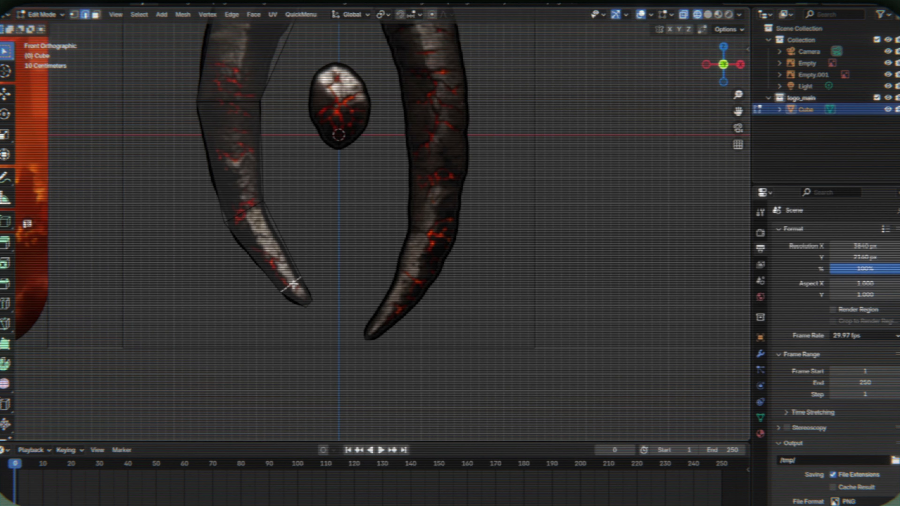
{"action": "key", "text": "s"}
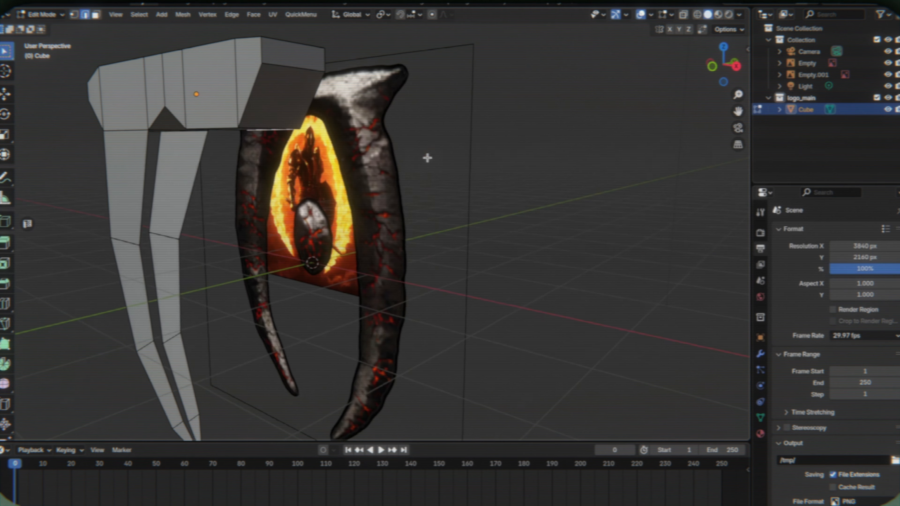
- Fill the open side gaps of the lower left leg with faces
{"action": "left_click", "coordinate": [194, 183]}
{"action": "left_click", "coordinate": [206, 169], "text": "shift"}
{"action": "key", "text": "f"}
{"action": "left_click", "coordinate": [252, 275]}
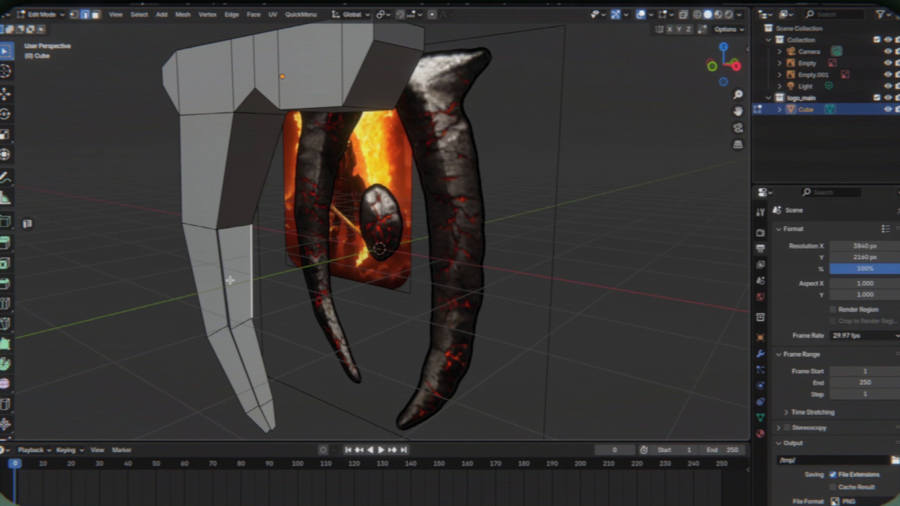
{"action": "left_click", "coordinate": [229, 279], "text": "shift"}
{"action": "key", "text": "f"}
{"action": "left_click", "coordinate": [278, 235]}
{"action": "left_click", "coordinate": [266, 238], "text": "shift"}
{"action": "middle_click_drag", "start_coordinate": [266, 238], "coordinate": [302, 256]}
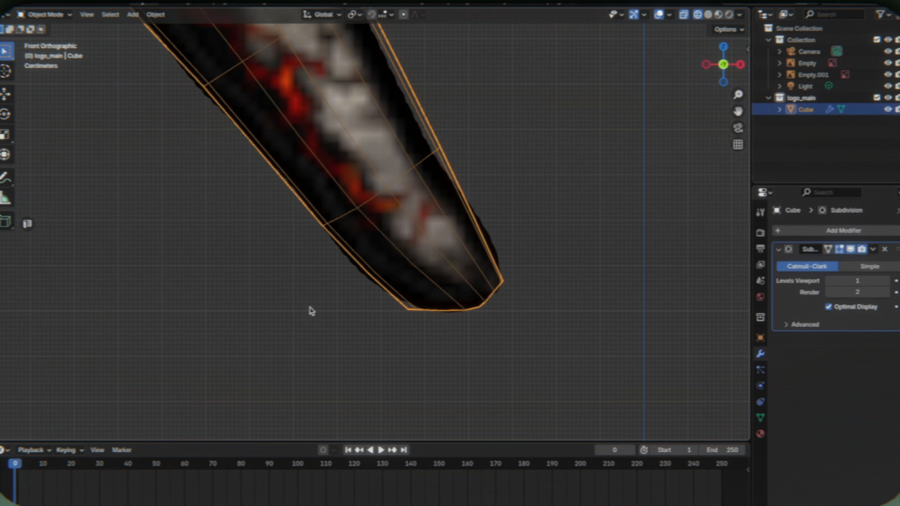
- Close the open end of the leg with a face at its tip
{"action": "middle_click_drag", "start_coordinate": [312, 311], "coordinate": [506, 334]}
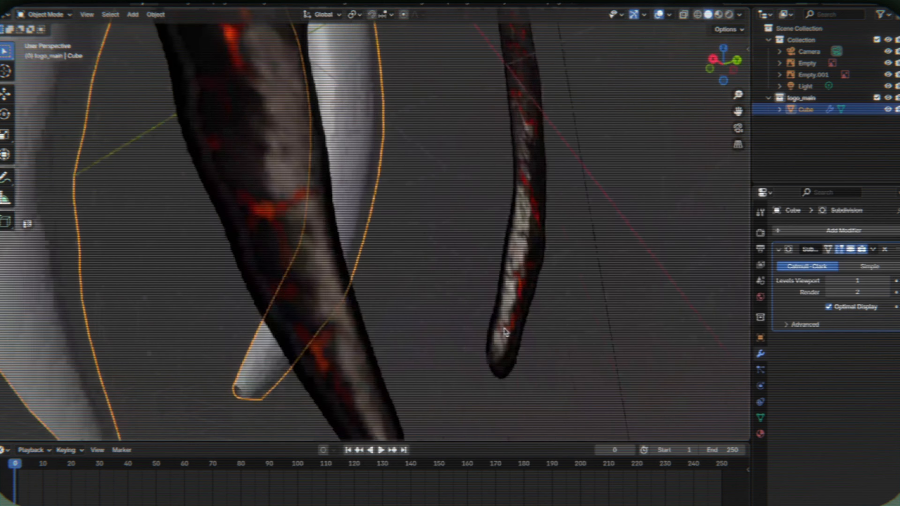
{"action": "key", "text": "Tab"}
{"action": "left_click", "coordinate": [281, 352], "text": "shift"}
{"action": "key", "text": "f"}
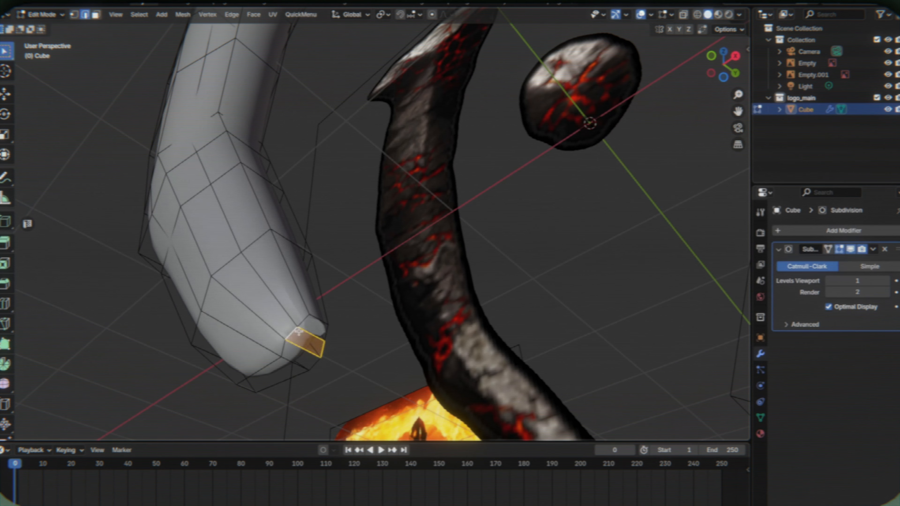
{"action": "key", "text": "Tab"}
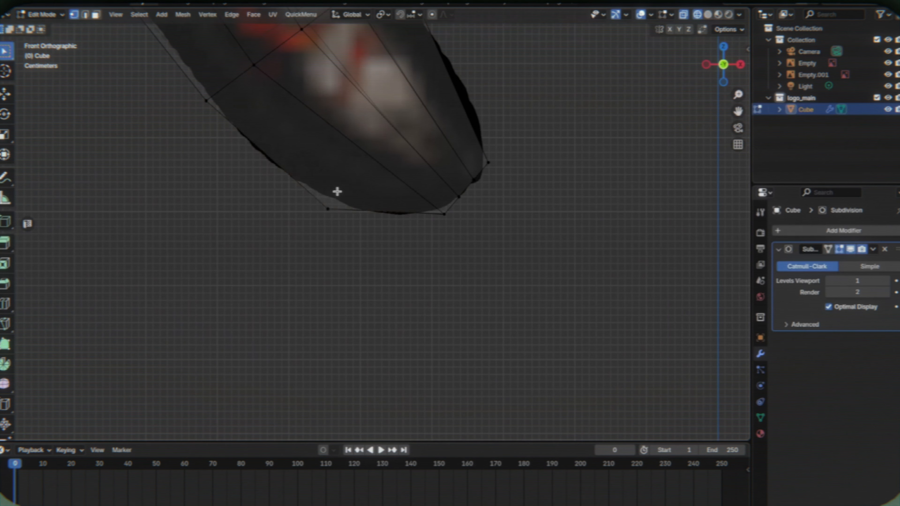
- Select the left leg's tip vertices and reposition them along Z and X to match the reference
{"action": "key", "text": "Tab"}
{"action": "left_click_drag", "start_coordinate": [515, 147], "coordinate": [472, 174]}
{"action": "key", "text": "g"}
{"action": "key", "text": "z"}
{"action": "left_click", "coordinate": [552, 149]}
{"action": "key", "text": "g"}
{"action": "key", "text": "x"}
{"action": "left_click", "coordinate": [550, 149]}
- Adjust the inner tip vertex of the left leg along X to fit the rounded outline
{"action": "key", "text": "g"}
{"action": "key", "text": "z"}
{"action": "left_click", "coordinate": [546, 212]}
{"action": "key", "text": "g"}
{"action": "key", "text": "x"}
{"action": "left_click", "coordinate": [581, 217]}
{"action": "scroll", "coordinate": [489, 166], "scroll_direction": "up", "scroll_amount": 5}
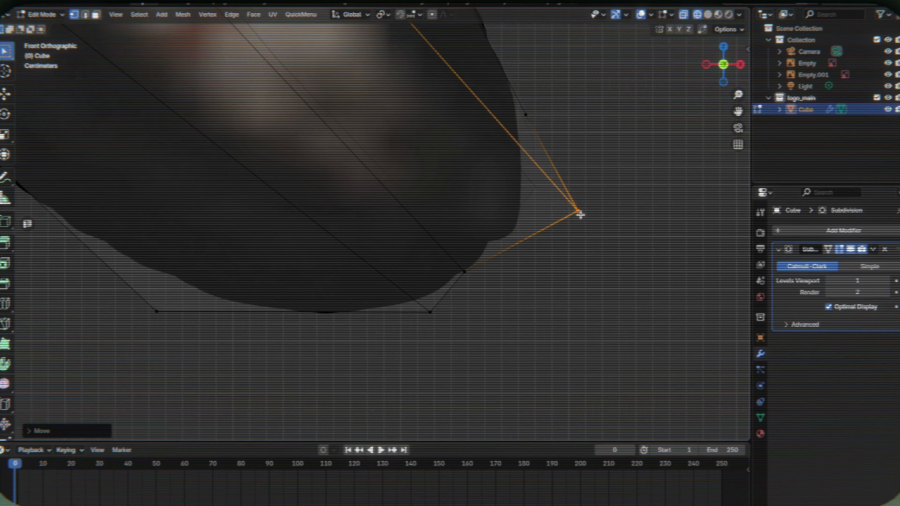
{"action": "key", "text": "g"}
{"action": "key", "text": "x"}
{"action": "left_click", "coordinate": [503, 229]}
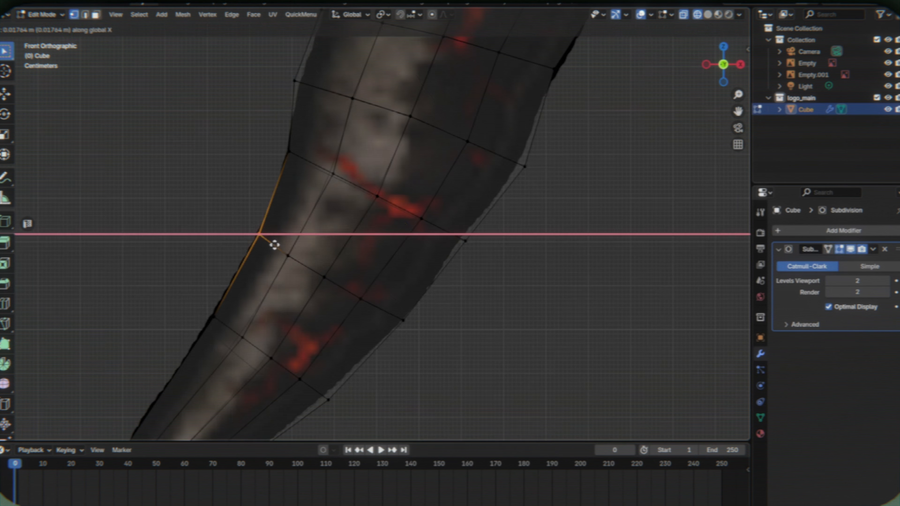
- Refine the right leg's outline by adding a loop cut and moving edge vertices along X onto the reference
{"action": "key", "text": "g"}
{"action": "key", "text": "x"}
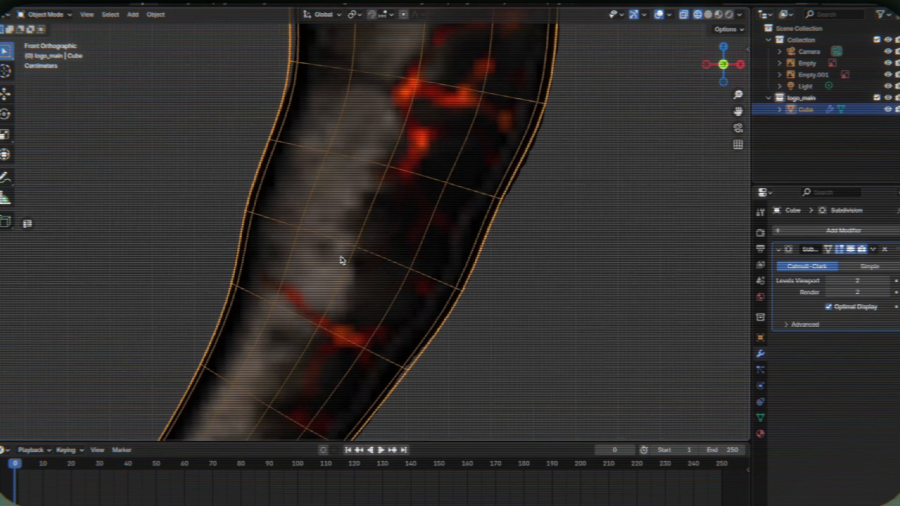
{"action": "key", "text": "Tab"}
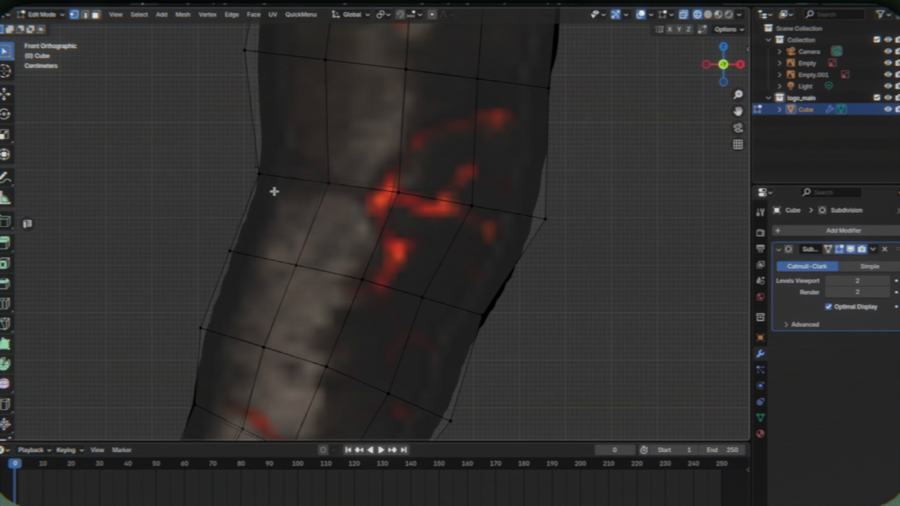
{"action": "key", "text": "Tab"}
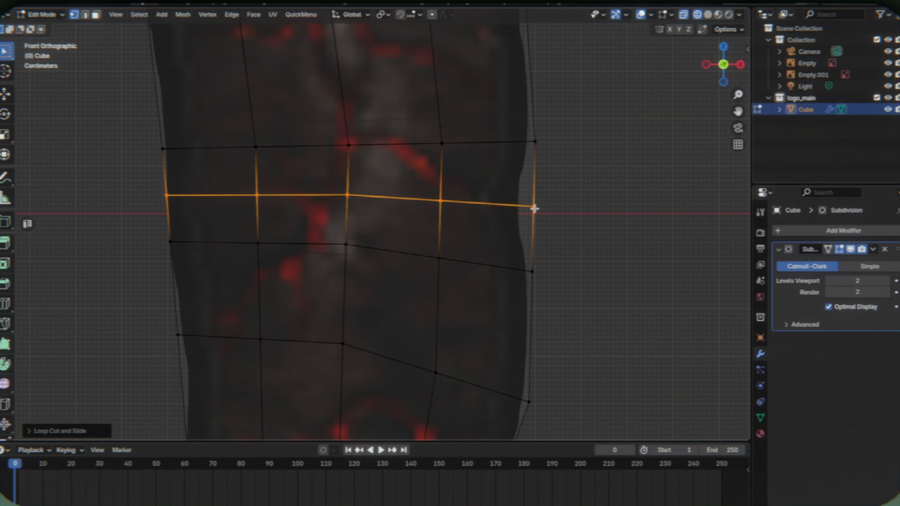
{"action": "left_click", "coordinate": [534, 207]}
{"action": "key", "text": "g"}
{"action": "key", "text": "x"}
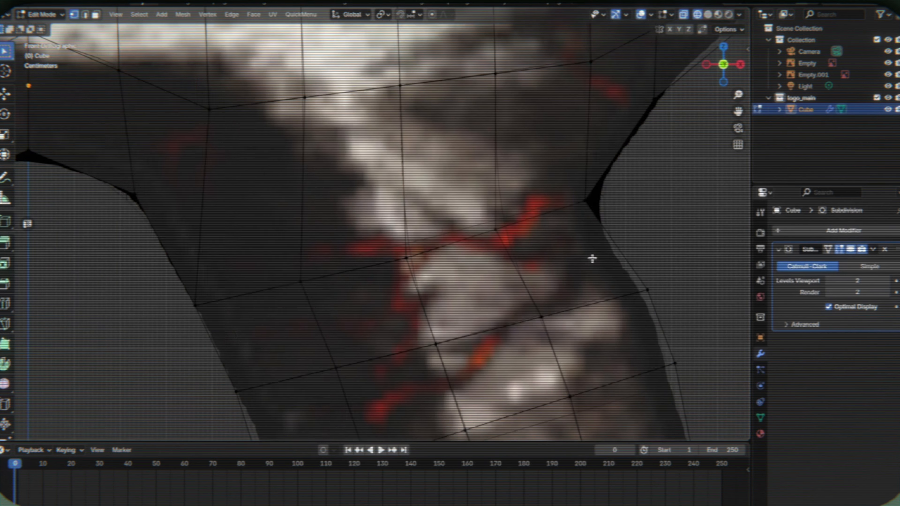
- Move the outer vertex in the notch below the right horn along Z and X to match the reference contour
{"action": "left_click", "coordinate": [559, 223]}
{"action": "key", "text": "g"}
{"action": "key", "text": "z"}
{"action": "key", "text": "x"}
{"action": "left_click", "coordinate": [560, 248]}
{"action": "key", "text": "Tab"}
{"action": "scroll", "coordinate": [512, 267], "scroll_direction": "down", "scroll_amount": 10}
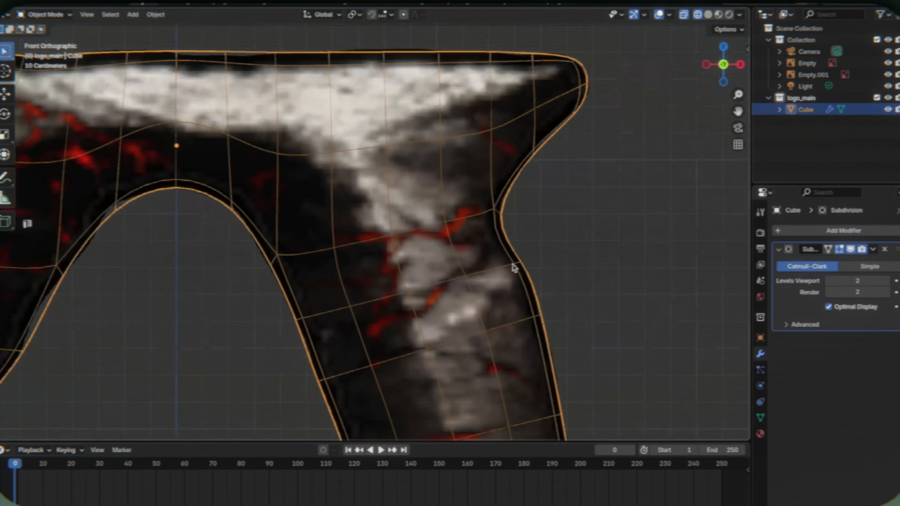
- Display the logo in solid shading and set the Subdivision modifier's viewport and render levels to 3
{"action": "middle_click_drag", "start_coordinate": [513, 269], "coordinate": [448, 248]}
{"action": "key", "text": "shift+z"}
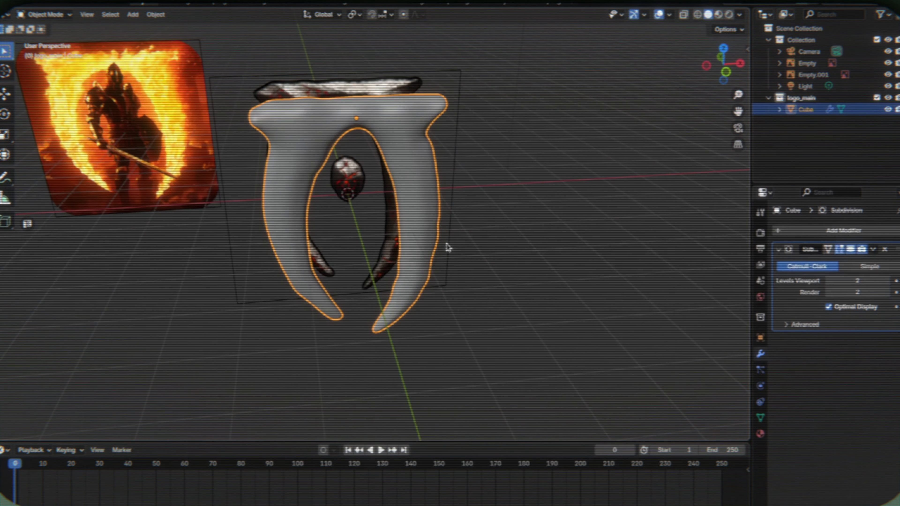
{"action": "left_click", "coordinate": [885, 292]}
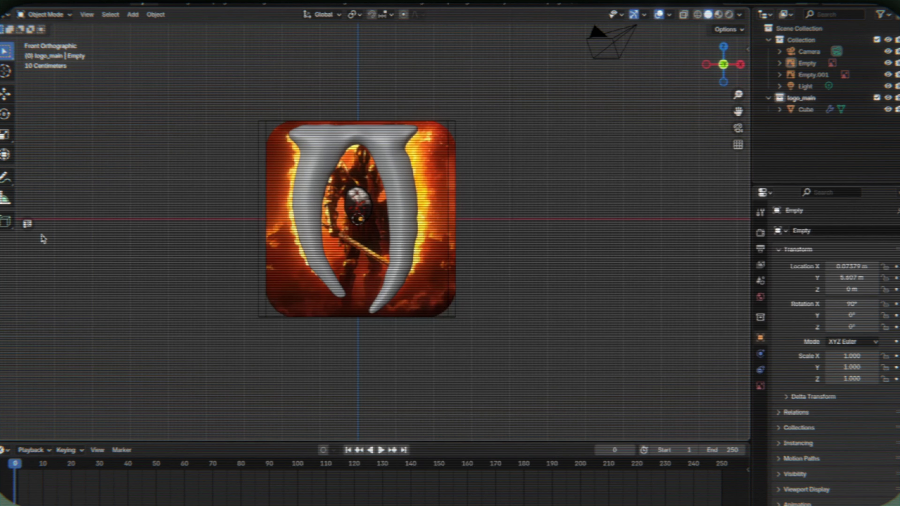
- Duplicate a face from the right leg's inner side and move the copy along X toward the central oval
{"action": "scroll", "coordinate": [368, 239], "scroll_direction": "up", "scroll_amount": 3}
{"action": "scroll", "coordinate": [369, 239], "scroll_direction": "down", "scroll_amount": 1}
{"action": "left_click", "coordinate": [401, 200]}
{"action": "key", "text": "Tab"}
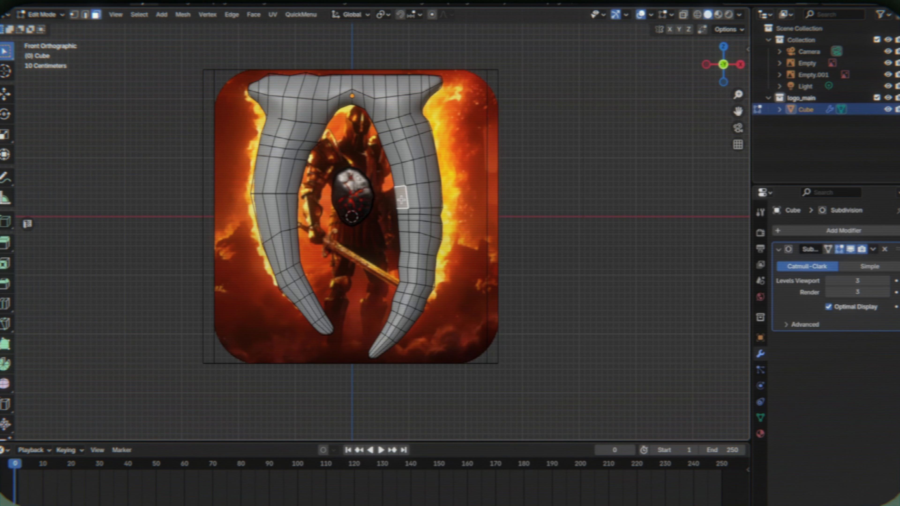
{"action": "middle_click_drag", "start_coordinate": [402, 200], "coordinate": [427, 220]}
{"action": "key", "text": "shift+d"}
{"action": "right_click", "coordinate": [539, 234]}
{"action": "key", "text": "g"}
{"action": "key", "text": "x"}
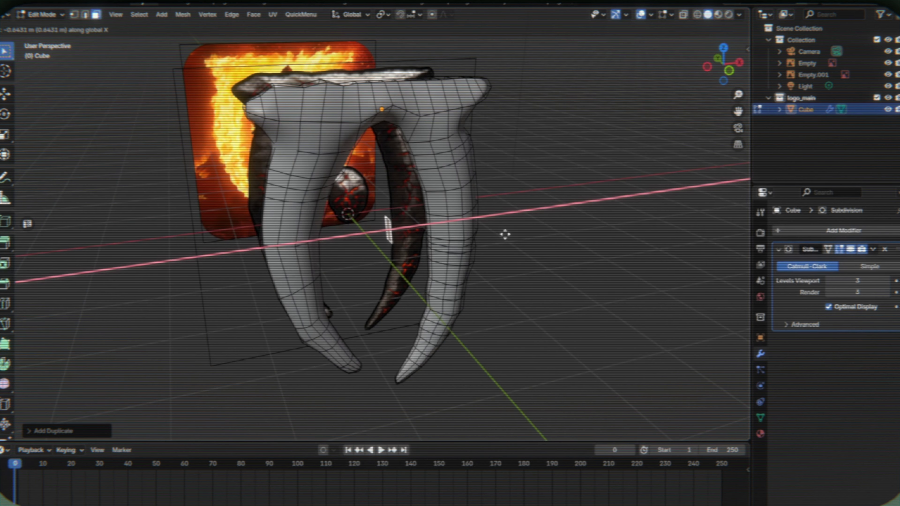
{"action": "left_click", "coordinate": [503, 234]}
- Align the duplicated face with the oval along X and extrude it sideways into a block
{"action": "key", "text": "KP_1"}
{"action": "scroll", "coordinate": [481, 184], "scroll_direction": "up", "scroll_amount": 5}
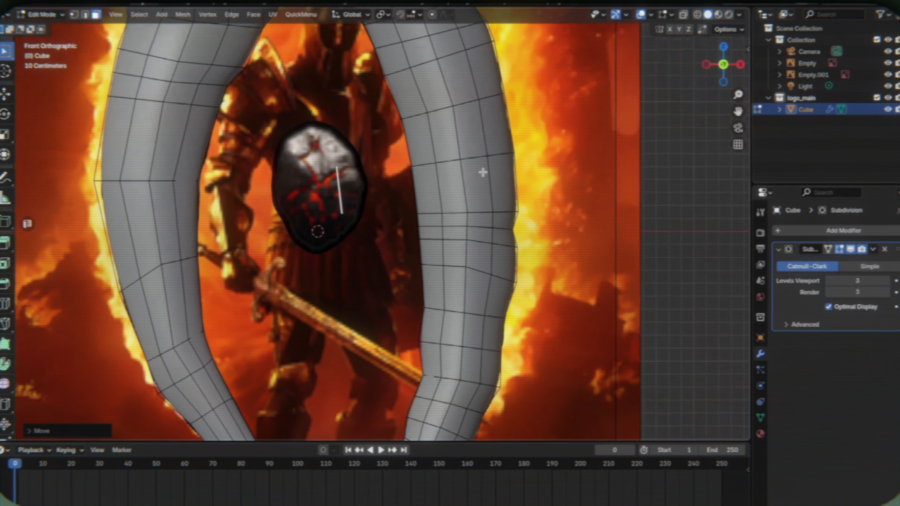
{"action": "key", "text": "g"}
{"action": "key", "text": "x"}
{"action": "left_click", "coordinate": [447, 209]}
{"action": "key", "text": "e"}
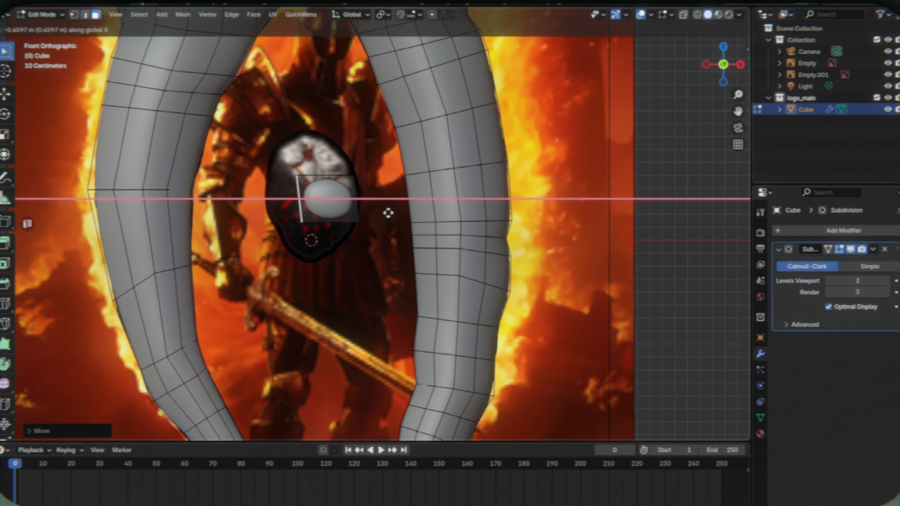
{"action": "left_click", "coordinate": [358, 213]}
- Add a centred vertical loop cut to the block, scale it along Z by about 3.58 and bevel it
{"action": "key", "text": "ctrl+r"}
{"action": "left_click", "coordinate": [321, 179]}
{"action": "right_click", "coordinate": [322, 180]}
{"action": "key", "text": "s"}
{"action": "key", "text": "z"}
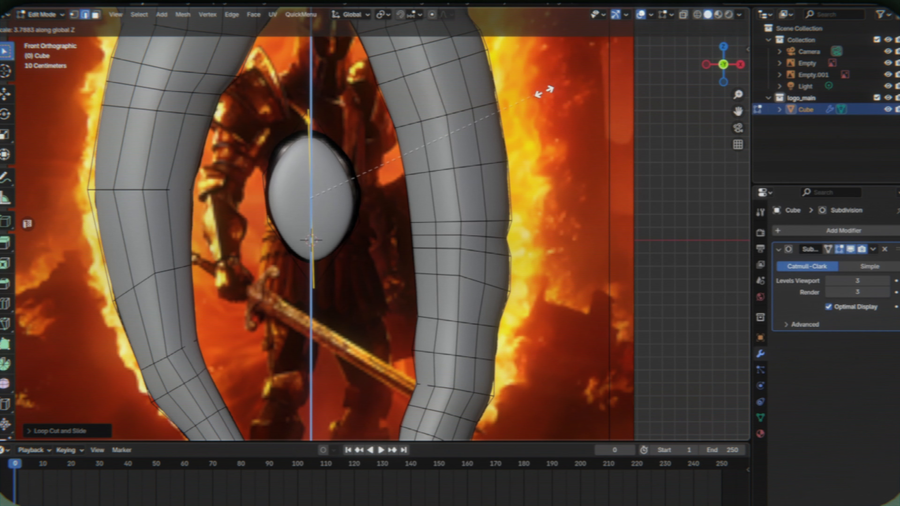
{"action": "left_click", "coordinate": [537, 117]}
{"action": "key", "text": "ctrl+b"}
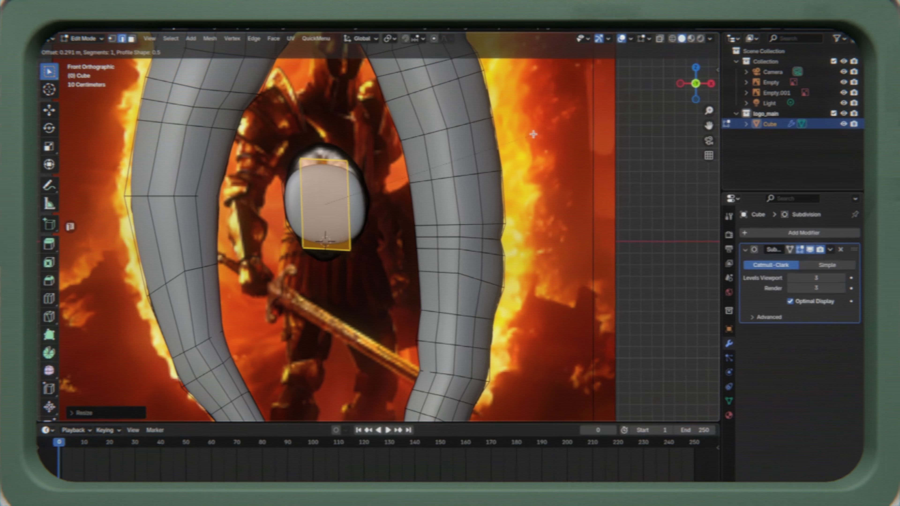
{"action": "right_click", "coordinate": [533, 135]}
{"action": "key", "text": "z"}
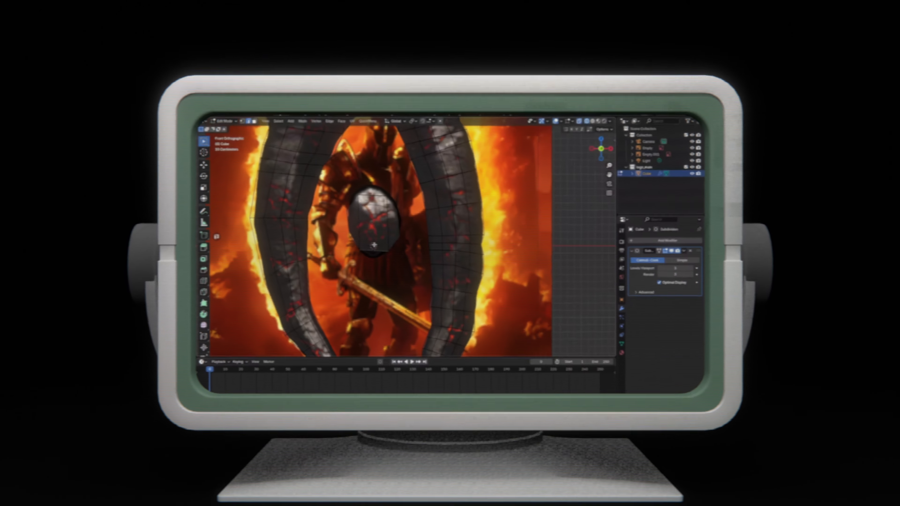
- Move the oval's bottom edges along Z and scale them along X to fit the reference
{"action": "left_click_drag", "start_coordinate": [280, 227], "coordinate": [375, 274]}
{"action": "scroll", "coordinate": [378, 245], "scroll_direction": "up", "scroll_amount": 2}
{"action": "key", "text": "g"}
{"action": "key", "text": "z"}
{"action": "left_click", "coordinate": [414, 245]}
{"action": "key", "text": "s"}
{"action": "key", "text": "x"}
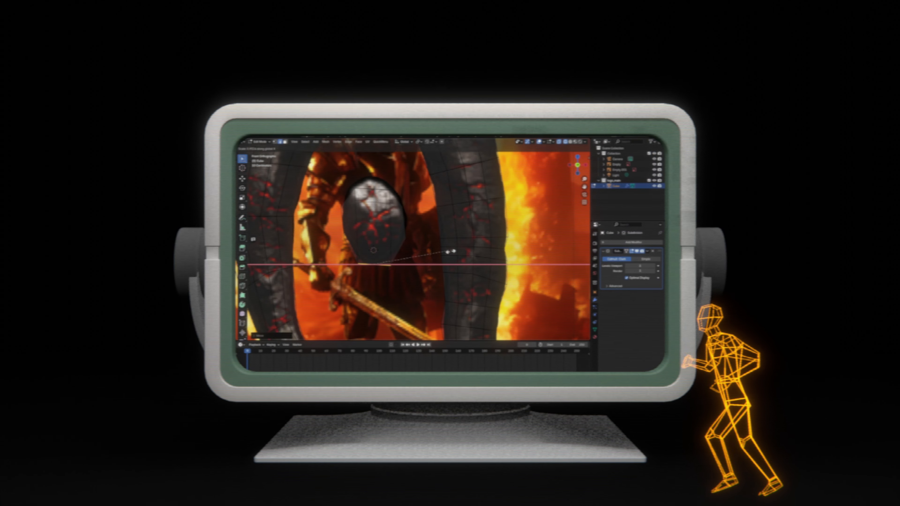
{"action": "left_click", "coordinate": [429, 250]}
- Move the oval's top edges along Z to match the upper outline in the reference
{"action": "key", "text": "Tab"}
{"action": "key", "text": "Tab"}
{"action": "left_click_drag", "start_coordinate": [338, 170], "coordinate": [394, 194]}
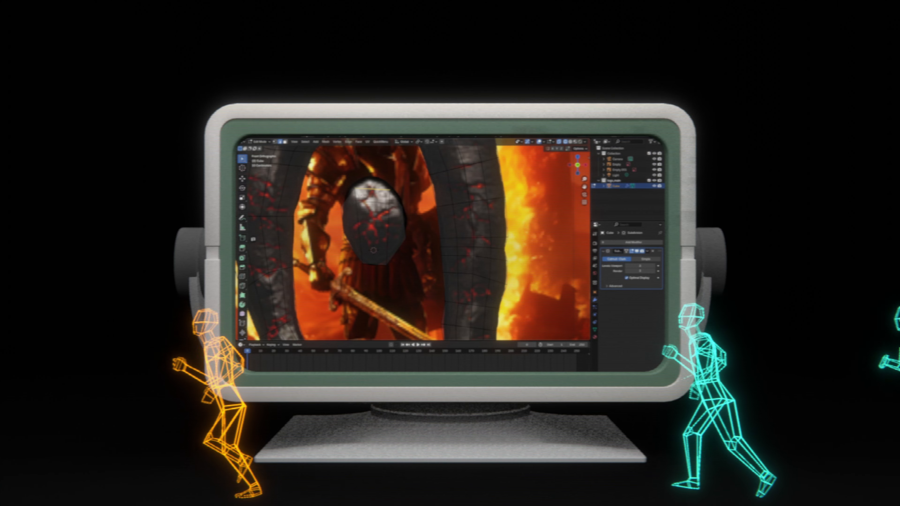
{"action": "key", "text": "g"}
{"action": "key", "text": "z"}
{"action": "left_click", "coordinate": [377, 162]}
{"action": "key", "text": "Tab"}
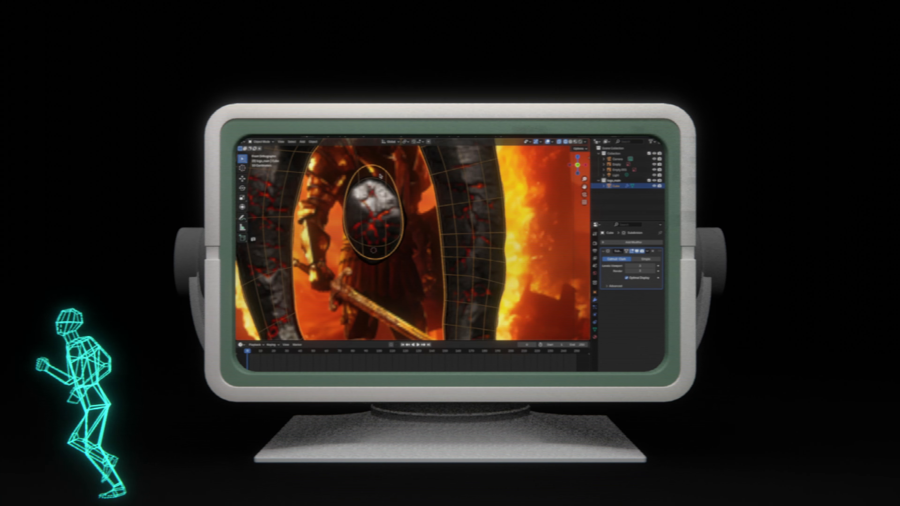
{"action": "key", "text": "Tab"}
{"action": "key", "text": "g"}
{"action": "key", "text": "z"}
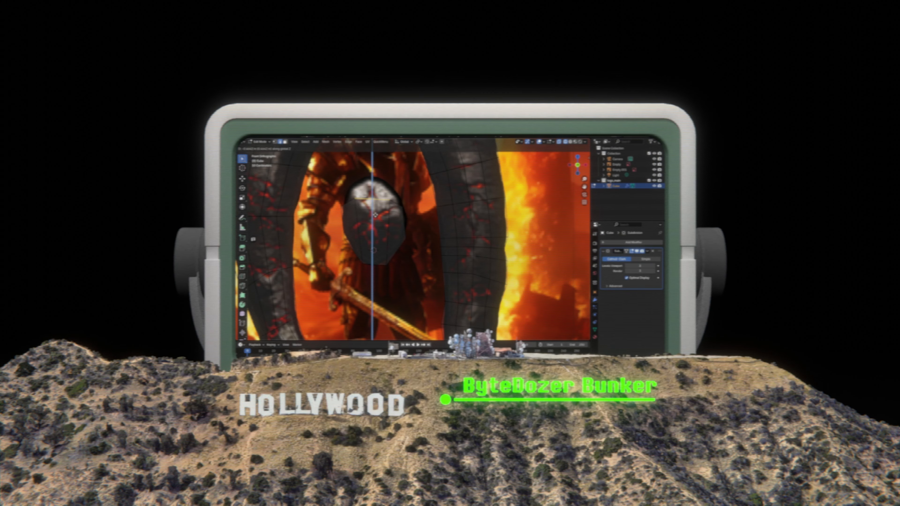
{"action": "left_click", "coordinate": [376, 217]}
- Select the logo reference image and set its display depth to Default
{"action": "middle_click_drag", "start_coordinate": [377, 217], "coordinate": [405, 212]}
{"action": "scroll", "coordinate": [375, 216], "scroll_direction": "down", "scroll_amount": 5}
{"action": "key", "text": "Tab"}
{"action": "left_click", "coordinate": [389, 216]}
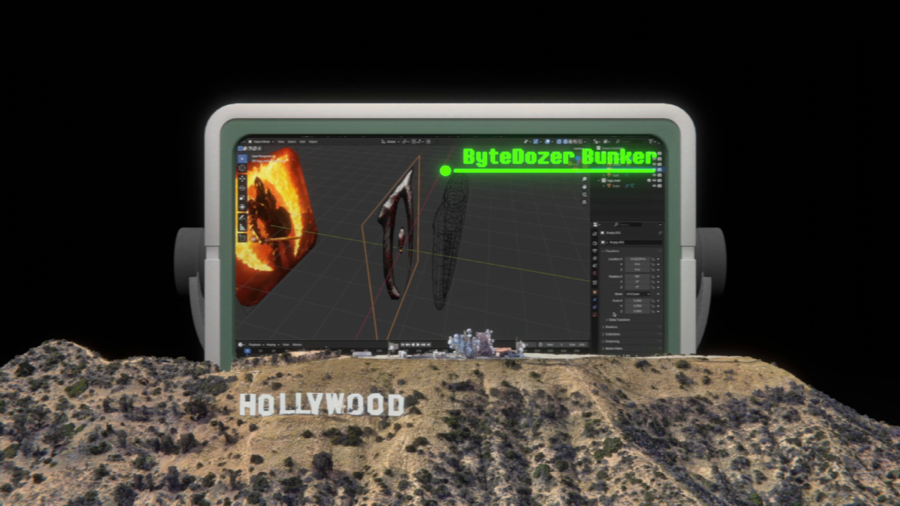
{"action": "left_click", "coordinate": [594, 314]}
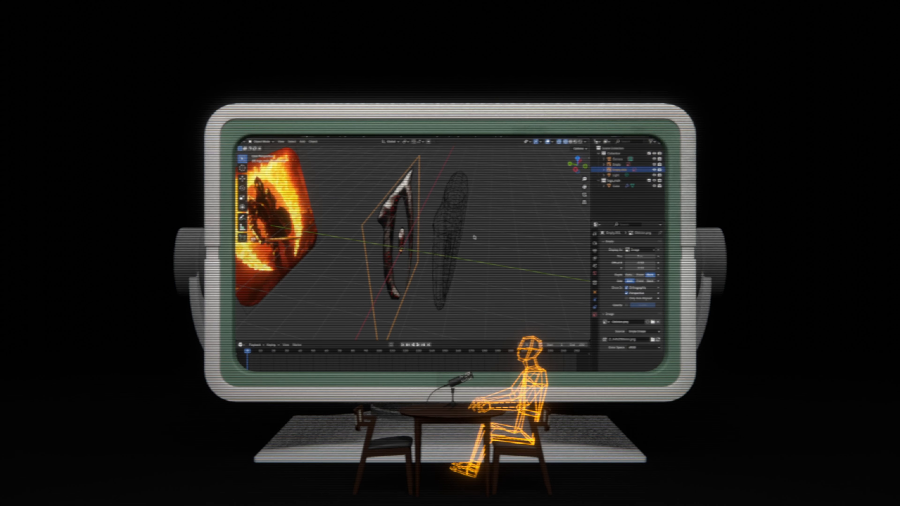
{"action": "key", "text": "KP_1"}
{"action": "left_click", "coordinate": [387, 215]}
{"action": "left_click", "coordinate": [388, 214]}
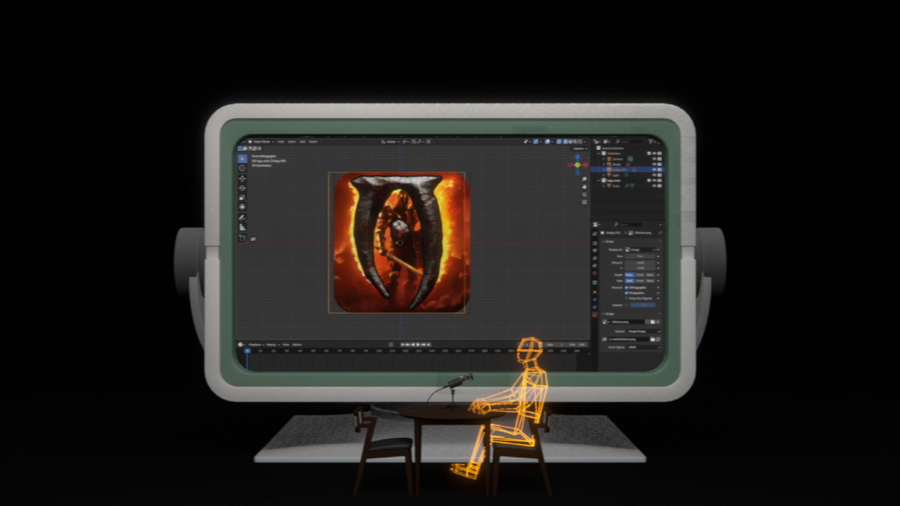
{"action": "left_click", "coordinate": [387, 214]}
{"action": "left_click", "coordinate": [387, 214]}
{"action": "key", "text": "z"}
{"action": "left_click", "coordinate": [427, 215]}
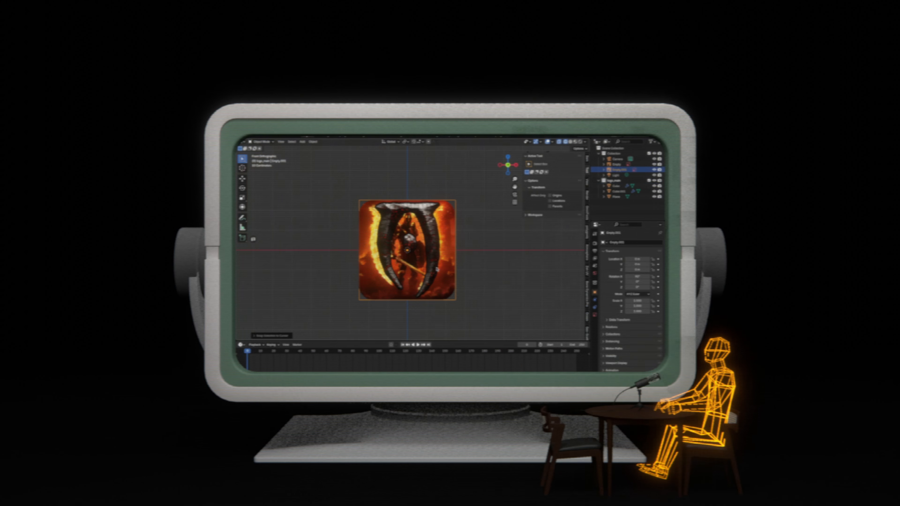
- Round the background plane's four corners with a vertex bevel of 0.648 m and 11 segments
{"action": "key", "text": "KP_1"}
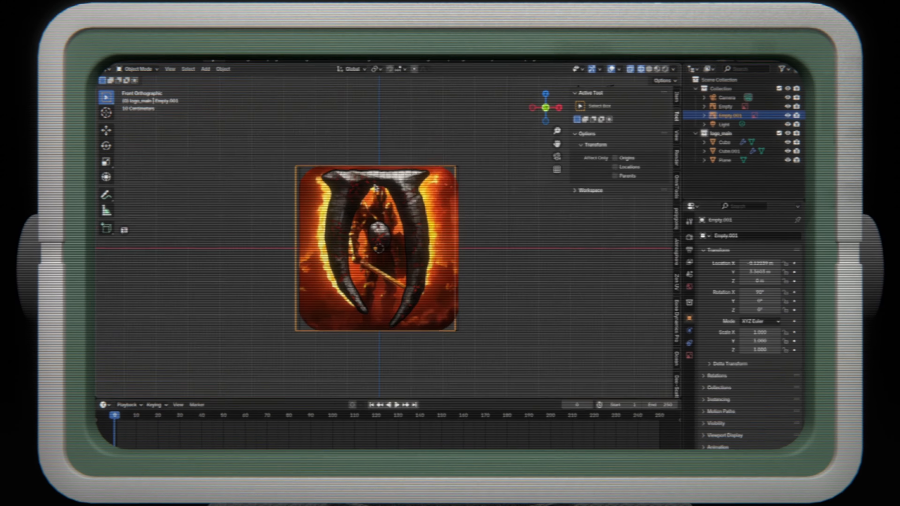
{"action": "left_click", "coordinate": [456, 301]}
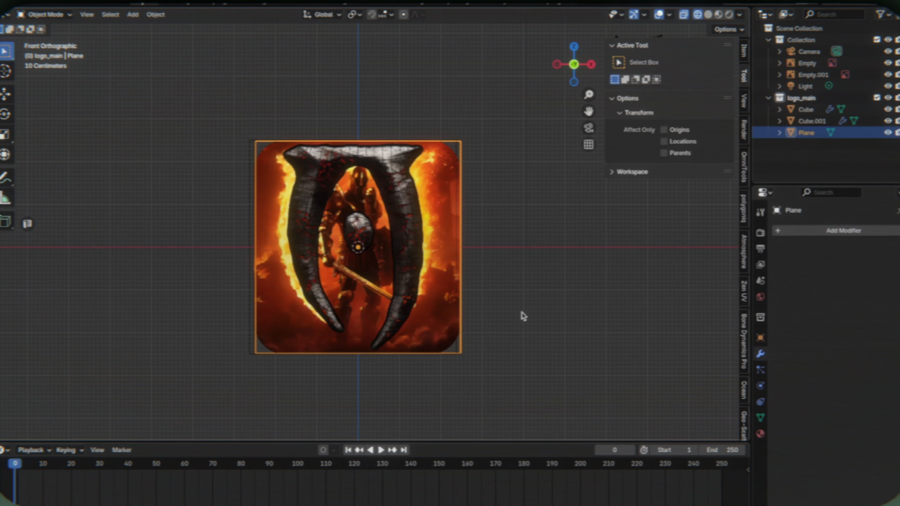
{"action": "right_click", "coordinate": [523, 316]}
{"action": "key", "text": "Tab"}
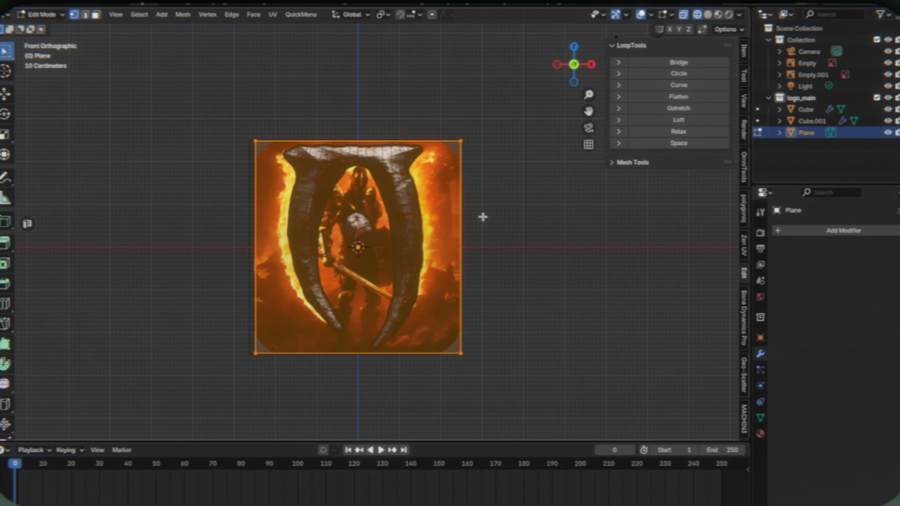
{"action": "key", "text": "ctrl+shift+b"}
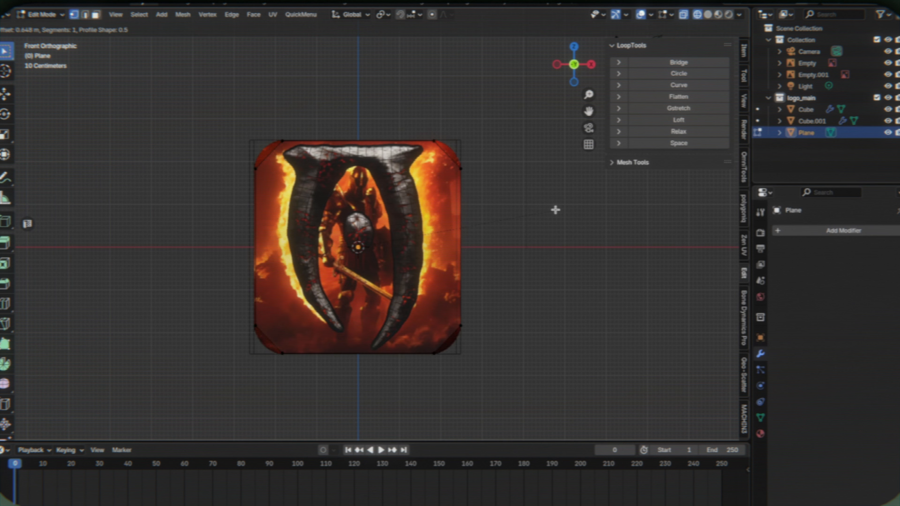
{"action": "left_click", "coordinate": [555, 210]}
{"action": "left_click", "coordinate": [28, 431]}
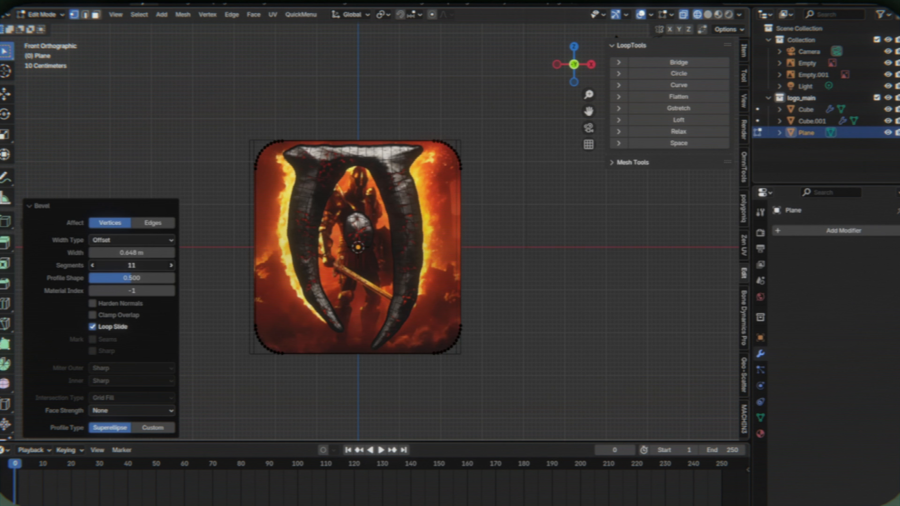
- Undo the corner bevel and round the plane's four corners again with a 0.667 m vertex bevel of 9 segments
{"action": "left_click_drag", "start_coordinate": [132, 265], "coordinate": [95, 265]}
{"action": "key", "text": "ctrl+z"}
{"action": "key", "text": "ctrl+shift+b"}
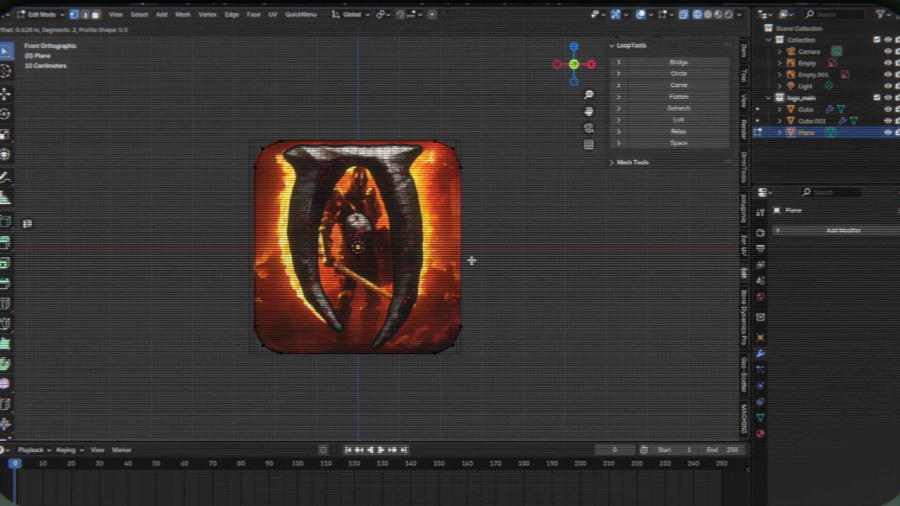
{"action": "left_click", "coordinate": [472, 261]}
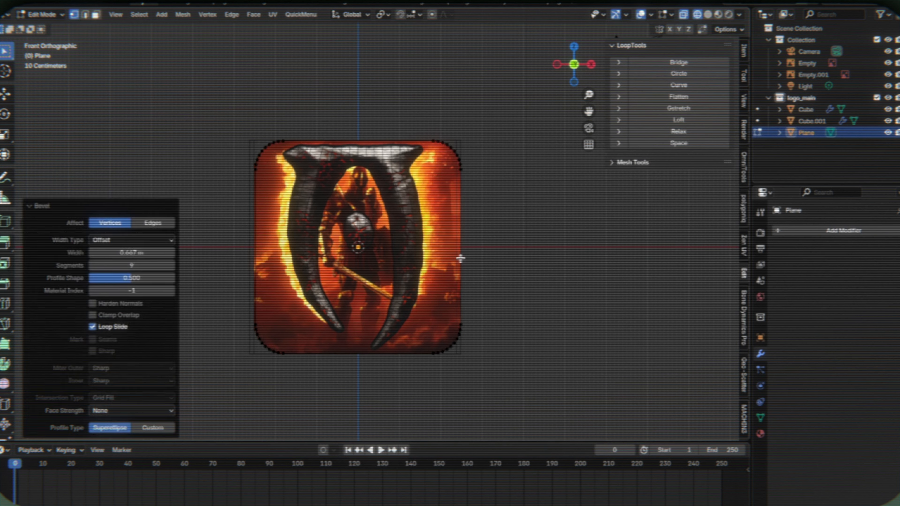
- Remove the rounded plane's fill face and extrude its border edges outward into a large surrounding frame
{"action": "key", "text": "2"}
{"action": "key", "text": "a"}
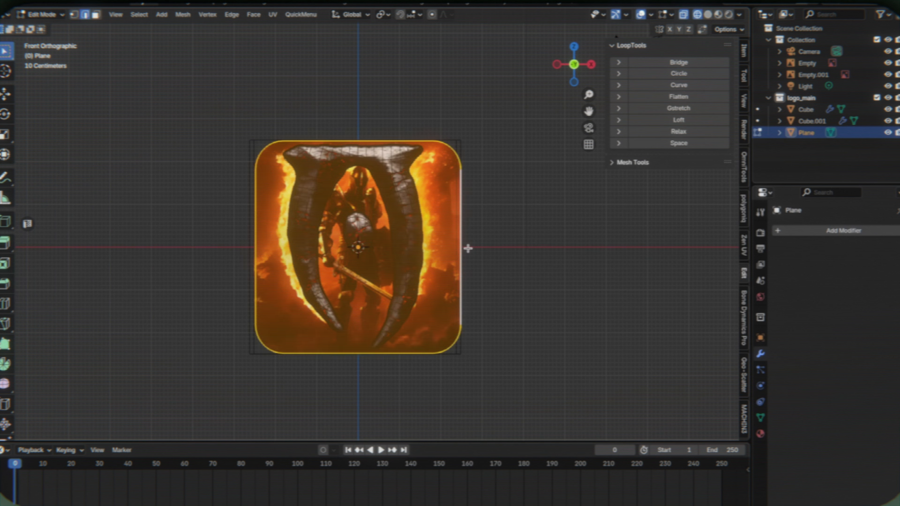
{"action": "right_click", "coordinate": [511, 250]}
{"action": "left_click", "coordinate": [514, 223]}
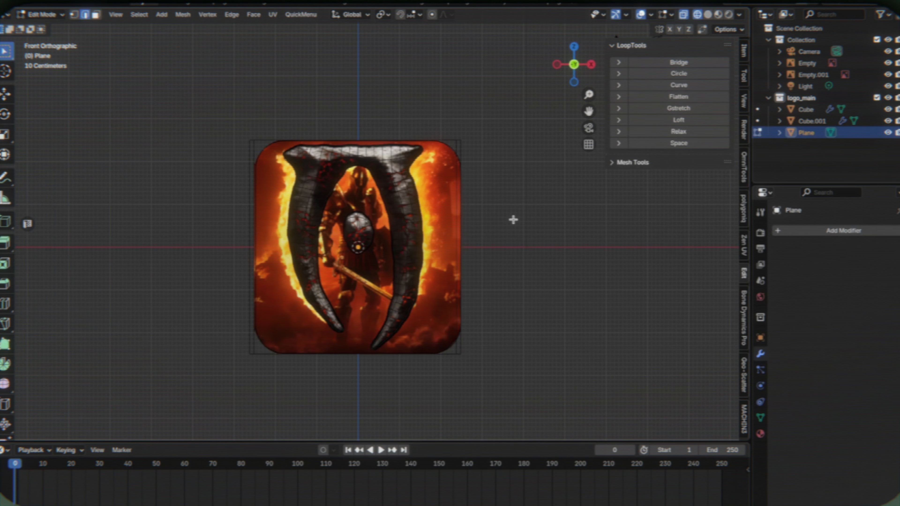
{"action": "right_click", "coordinate": [416, 193]}
{"action": "mouse_move", "coordinate": [415, 192]}
{"action": "left_click", "coordinate": [460, 208]}
{"action": "left_click_drag", "start_coordinate": [106, 265], "coordinate": [238, 269]}
{"action": "key", "text": "Tab"}
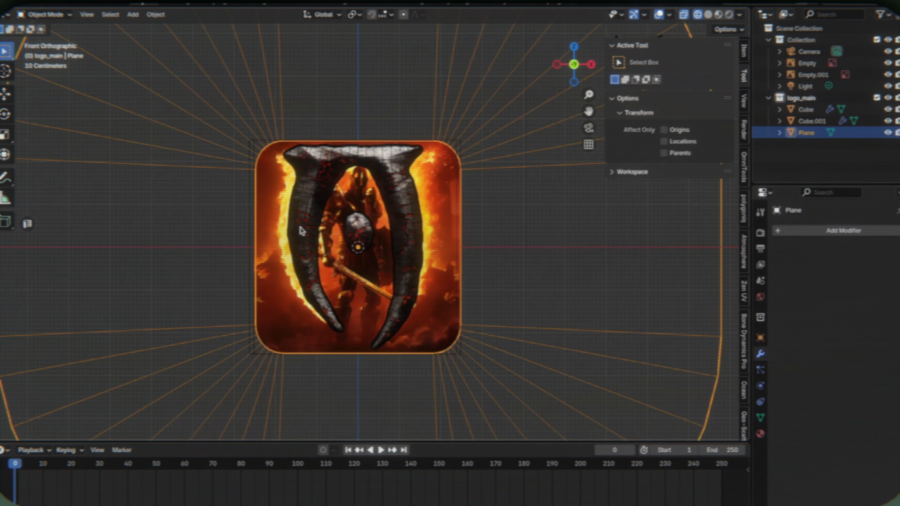
- Move the frame plane into a new collection named Mask
{"action": "scroll", "coordinate": [302, 231], "scroll_direction": "down", "scroll_amount": 3}
{"action": "key", "text": "shift+z"}
{"action": "middle_click_drag", "start_coordinate": [302, 231], "coordinate": [478, 255]}
{"action": "key", "text": "m"}
{"action": "left_click", "coordinate": [410, 263]}
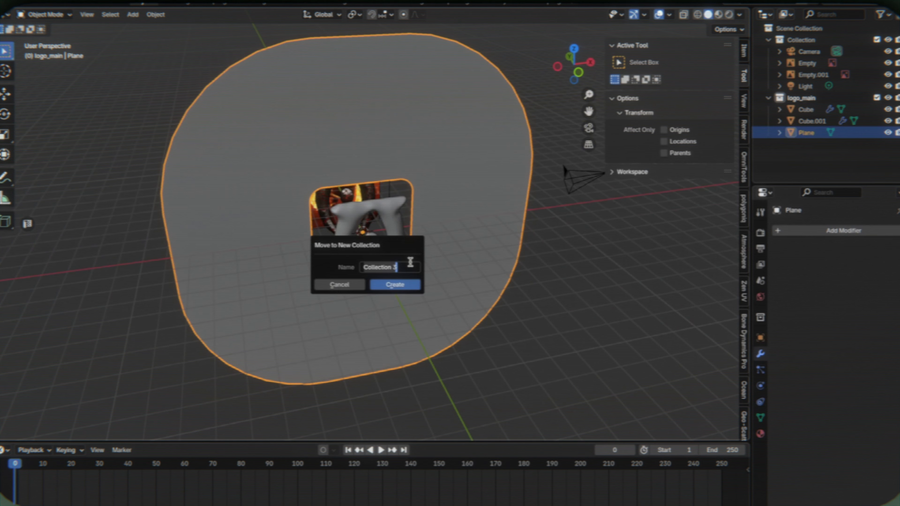
{"action": "left_click", "coordinate": [395, 285]}
- Move the mask plane -5.5744 m along Y, in front of the logo
{"action": "key", "text": "g"}
{"action": "key", "text": "y"}
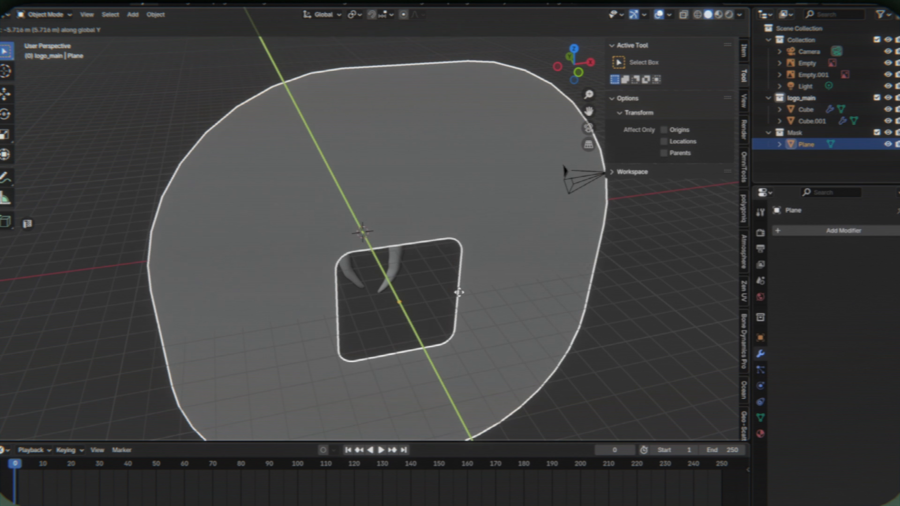
{"action": "left_click", "coordinate": [461, 294]}
- Align the active camera to the front view of the logo
{"action": "key", "text": "KP_1"}
{"action": "scroll", "coordinate": [475, 145], "scroll_direction": "up", "scroll_amount": 3}
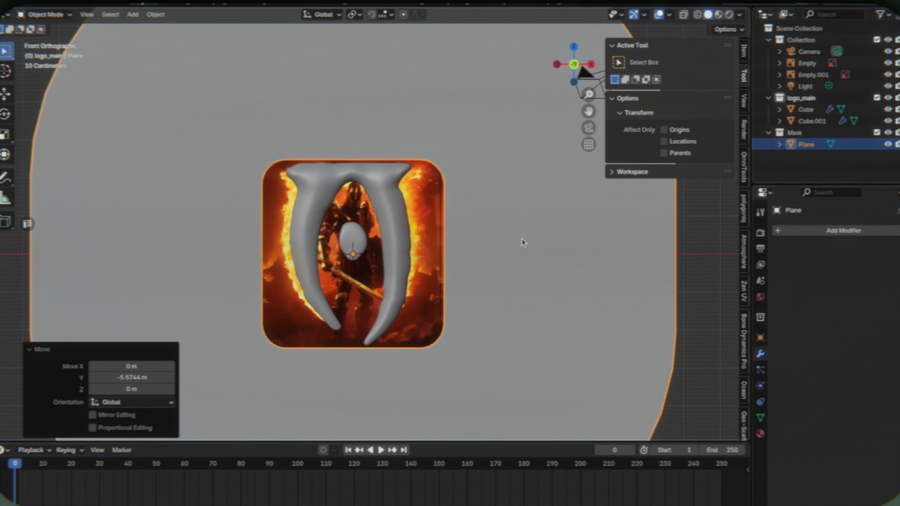
{"action": "left_click", "coordinate": [87, 15]}
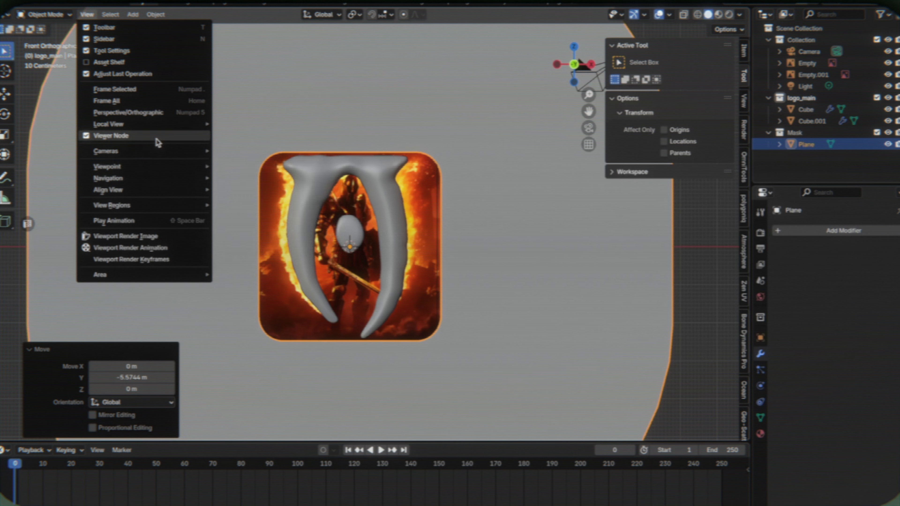
{"action": "mouse_move", "coordinate": [180, 127]}
{"action": "mouse_move", "coordinate": [153, 191]}
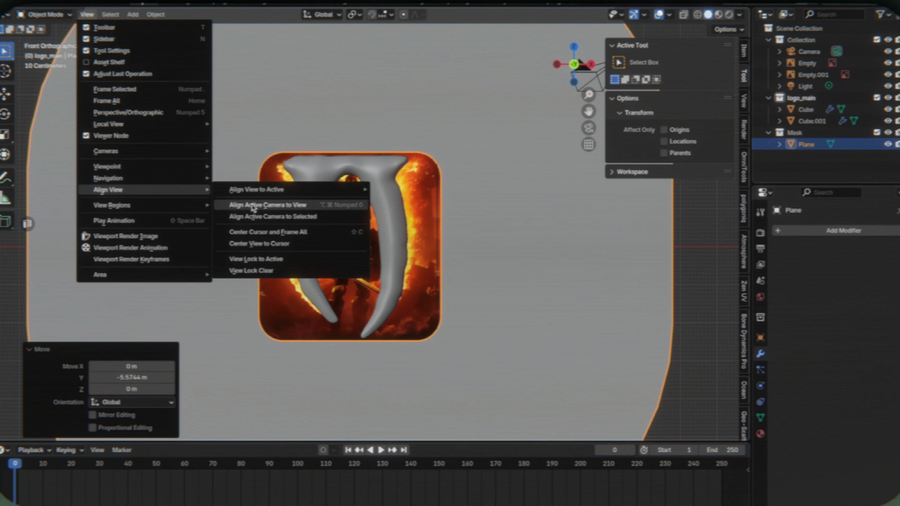
{"action": "left_click", "coordinate": [248, 207]}
{"action": "scroll", "coordinate": [396, 251], "scroll_direction": "down", "scroll_amount": 3}
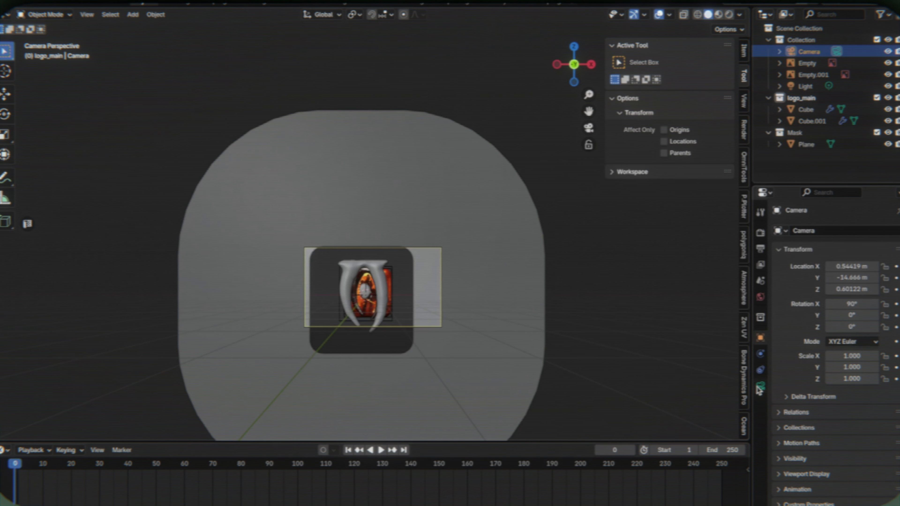
- Set the render resolution to a square 3840 by 3840 px
{"action": "left_click", "coordinate": [760, 386]}
{"action": "left_click", "coordinate": [761, 247]}
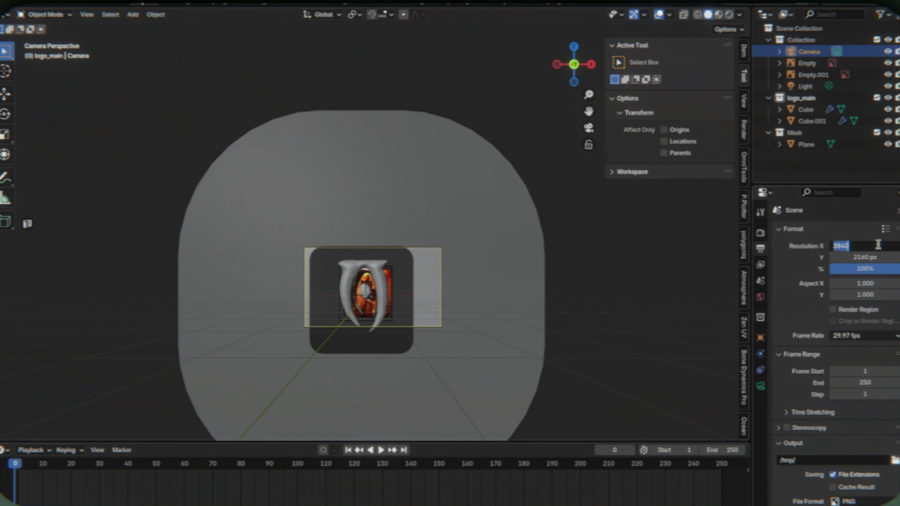
{"action": "key", "text": "ctrl+c"}
{"action": "left_click", "coordinate": [810, 273]}
{"action": "left_click", "coordinate": [880, 259]}
{"action": "key", "text": "ctrl+v"}
{"action": "left_click", "coordinate": [436, 275]}
- Center the camera on the logo by setting its X and Z locations to 0 m
{"action": "left_click", "coordinate": [744, 51]}
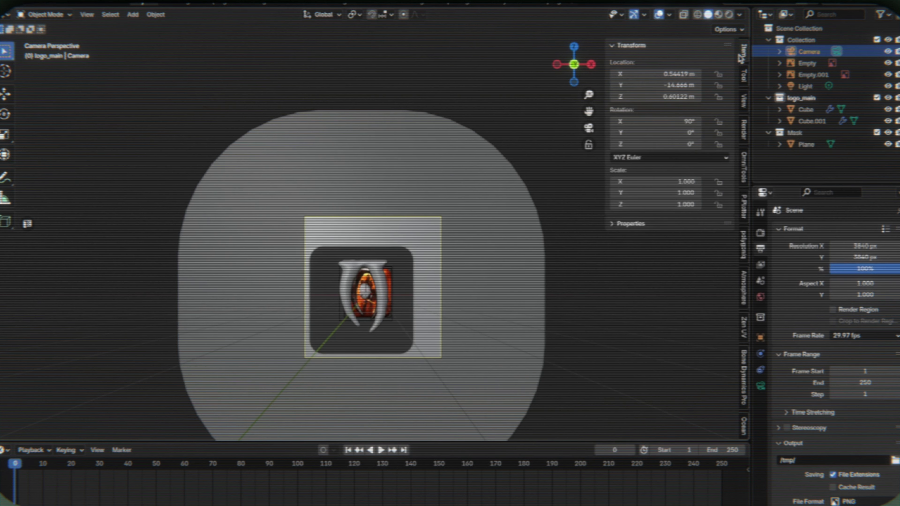
{"action": "left_click", "coordinate": [649, 85]}
{"action": "key", "text": "Return"}
{"action": "key", "text": "ctrl+z"}
{"action": "left_click", "coordinate": [645, 71]}
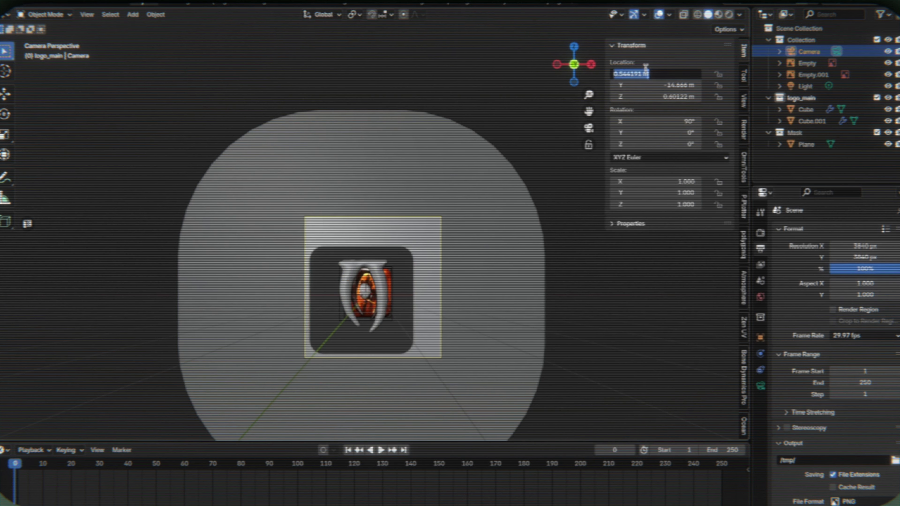
{"action": "type", "text": "0"}
{"action": "key", "text": "Return"}
{"action": "left_click", "coordinate": [655, 96]}
{"action": "type", "text": "0"}
{"action": "key", "text": "Return"}
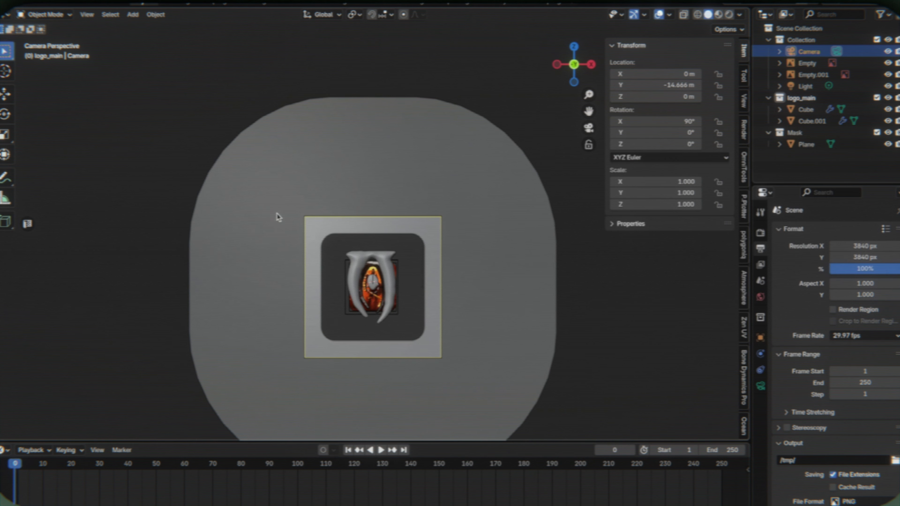
- Change the camera's lens type to Orthographic
{"action": "left_click", "coordinate": [761, 386]}
{"action": "left_click", "coordinate": [858, 266]}
{"action": "left_click", "coordinate": [854, 280]}
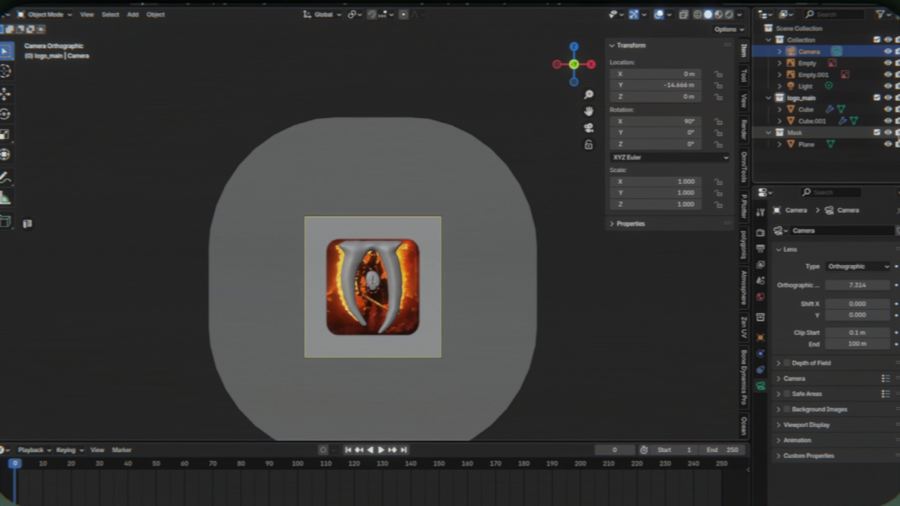
- Show the Holdout toggles in the outliner, enable Holdout for the Mask collection, and preview the camera view in rendered shading
{"action": "left_click", "coordinate": [881, 14]}
{"action": "left_click", "coordinate": [848, 52]}
{"action": "left_click", "coordinate": [897, 133]}
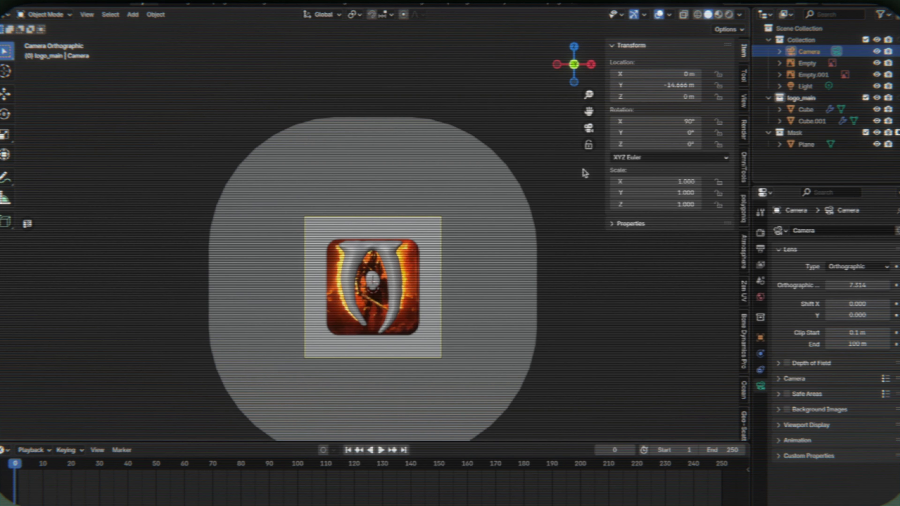
{"action": "left_click", "coordinate": [397, 205]}
{"action": "middle_click_drag", "start_coordinate": [393, 209], "coordinate": [387, 186], "text": "ctrl"}
{"action": "key", "text": "z"}
{"action": "middle_click_drag", "start_coordinate": [426, 278], "coordinate": [449, 230], "text": "shift"}
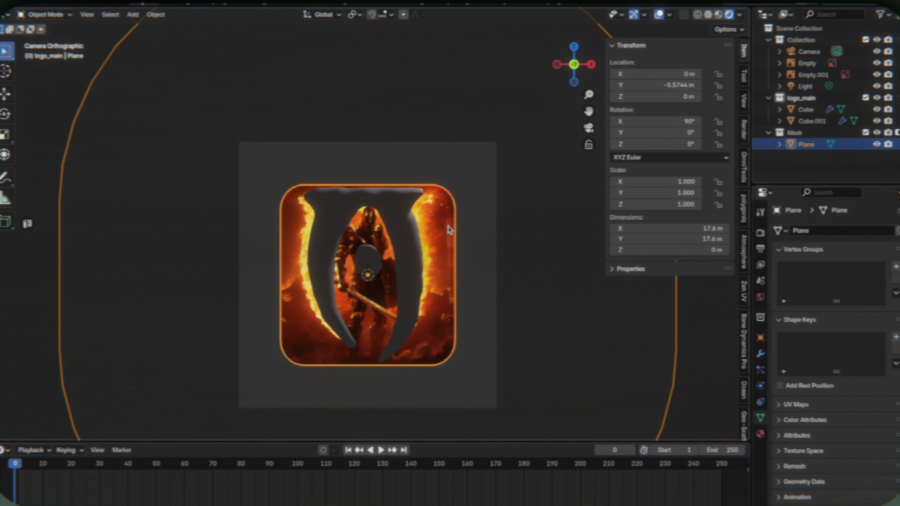
- Examine the horned logo mesh in wireframe against the reference image and return to rendered shading
{"action": "left_click", "coordinate": [448, 226]}
{"action": "left_click", "coordinate": [480, 156]}
{"action": "left_click", "coordinate": [418, 273]}
{"action": "key", "text": "alt+z"}
{"action": "scroll", "coordinate": [478, 311], "scroll_direction": "up", "scroll_amount": 2}
{"action": "middle_click_drag", "start_coordinate": [477, 311], "coordinate": [467, 226], "text": "shift"}
{"action": "scroll", "coordinate": [477, 311], "scroll_direction": "up", "scroll_amount": 2}
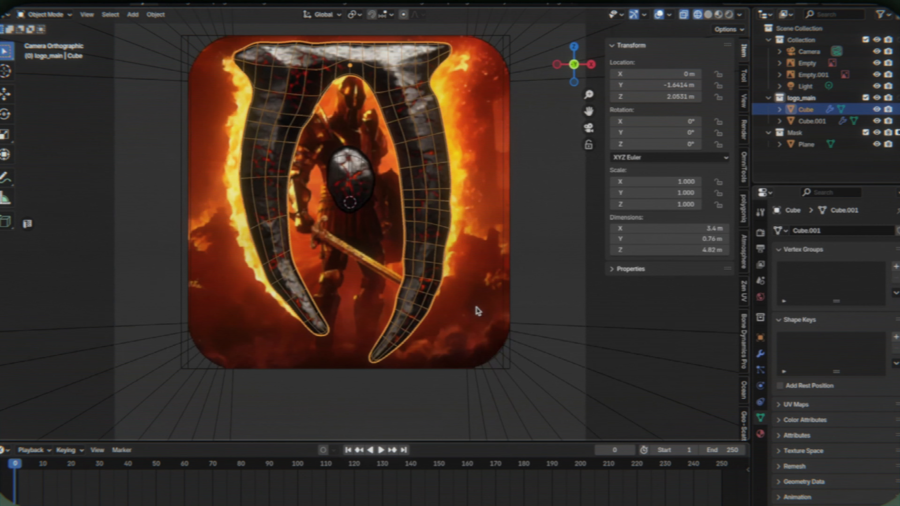
{"action": "scroll", "coordinate": [477, 311], "scroll_direction": "down", "scroll_amount": 2}
{"action": "key", "text": "z"}
{"action": "left_click", "coordinate": [471, 220]}
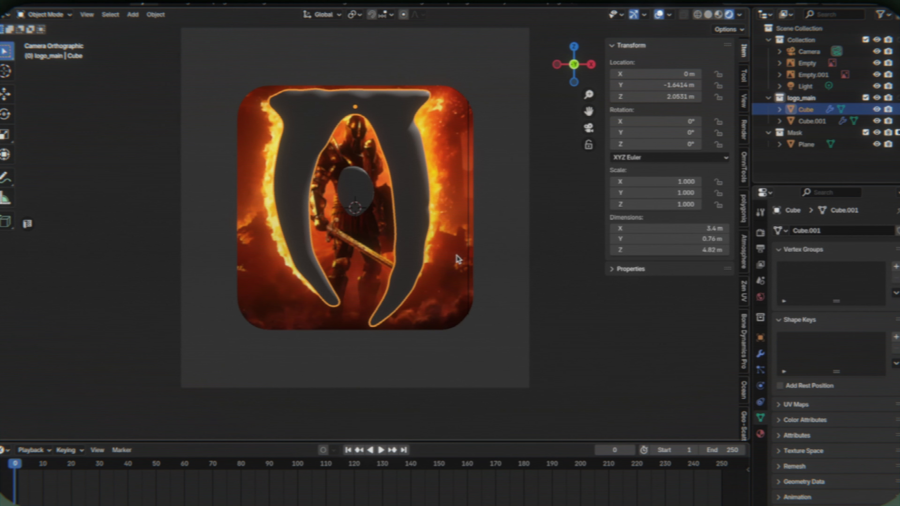
- Rename the horned mesh as outer_logo and the central oval mesh as inner_logo
{"action": "key", "text": "shift+a"}
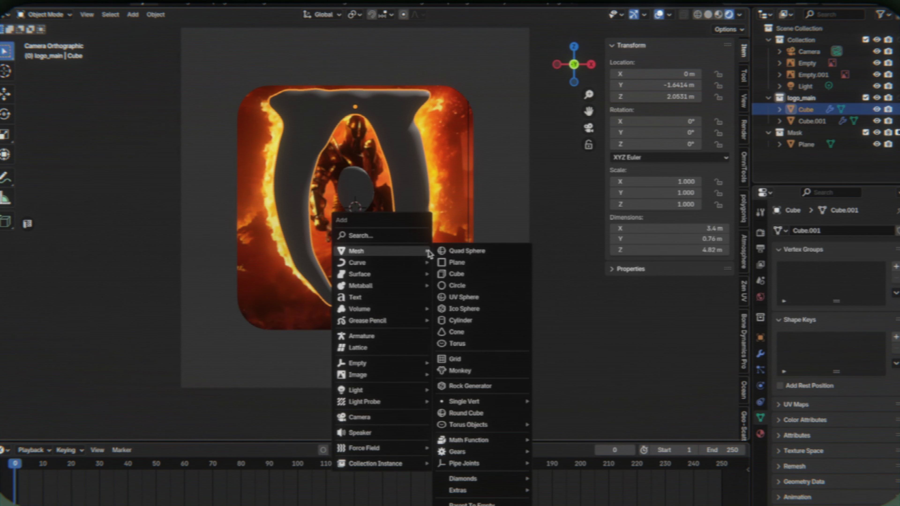
{"action": "left_click", "coordinate": [800, 100]}
{"action": "left_click", "coordinate": [810, 109]}
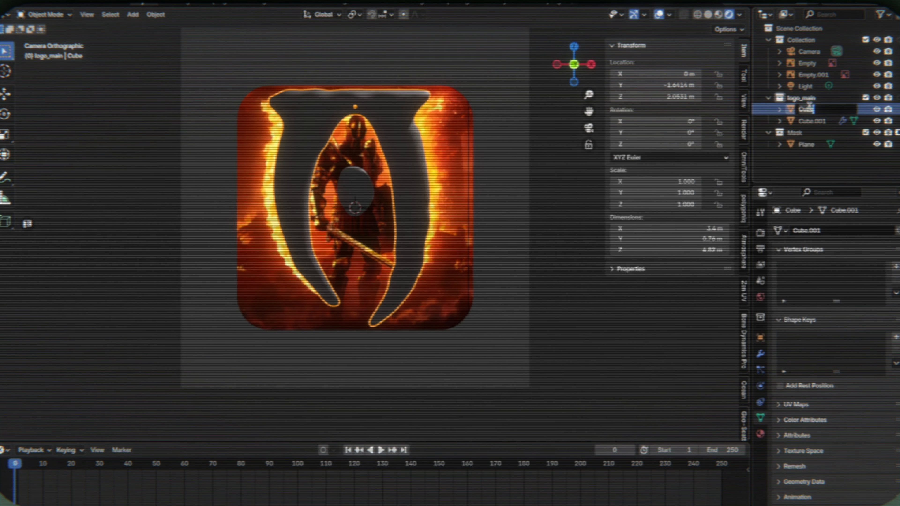
{"action": "type", "text": "outer_logo"}
{"action": "key", "text": "Return"}
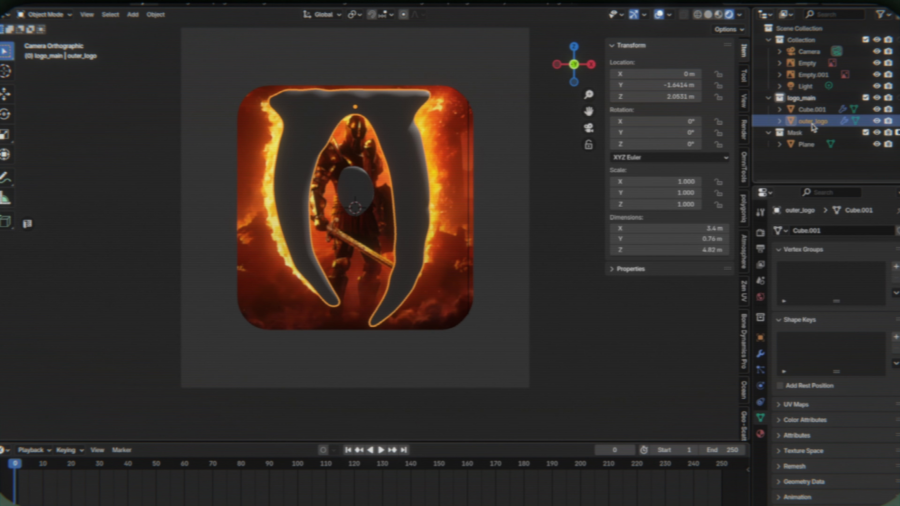
{"action": "left_click", "coordinate": [819, 112]}
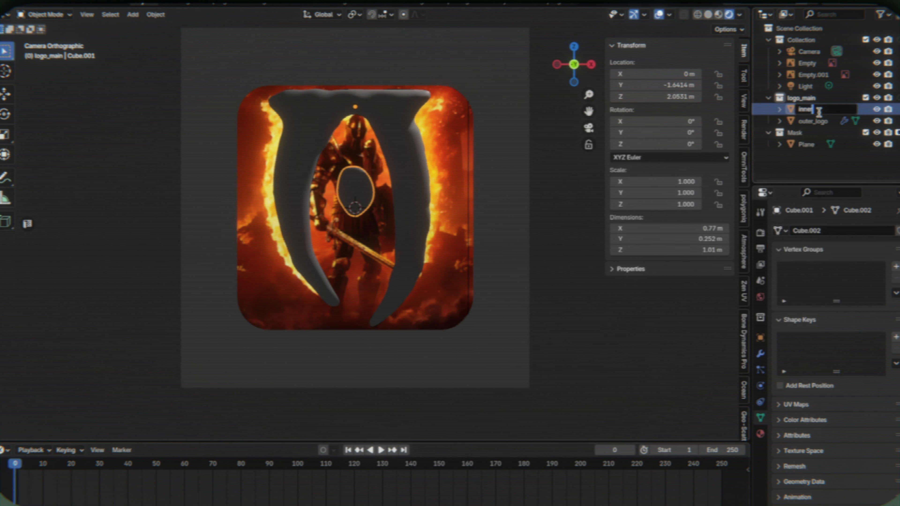
{"action": "key", "text": "Return"}
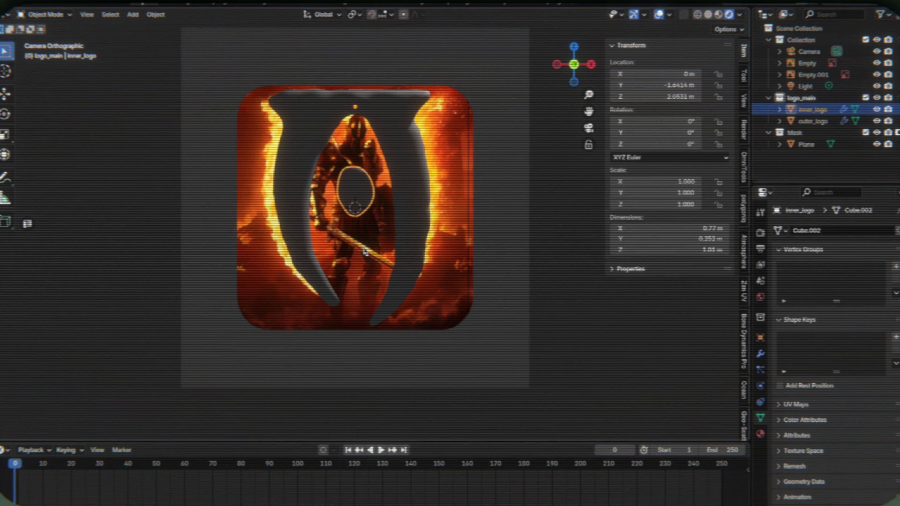
- Add a 2 m plane and move it -2.1877 m along Z to the foot of the logo
{"action": "key", "text": "shift+a"}
{"action": "mouse_move", "coordinate": [322, 244]}
{"action": "left_click", "coordinate": [421, 258]}
{"action": "key", "text": "g"}
{"action": "key", "text": "z"}
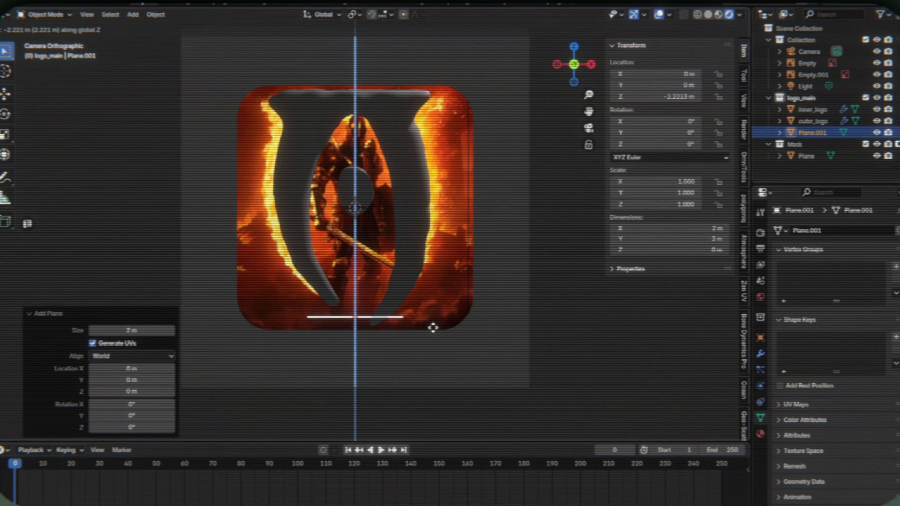
{"action": "left_click", "coordinate": [433, 326]}
- In solid shading, rotate the new plane 14° about X and lower it to Z -2.2999 m
{"action": "key", "text": "z"}
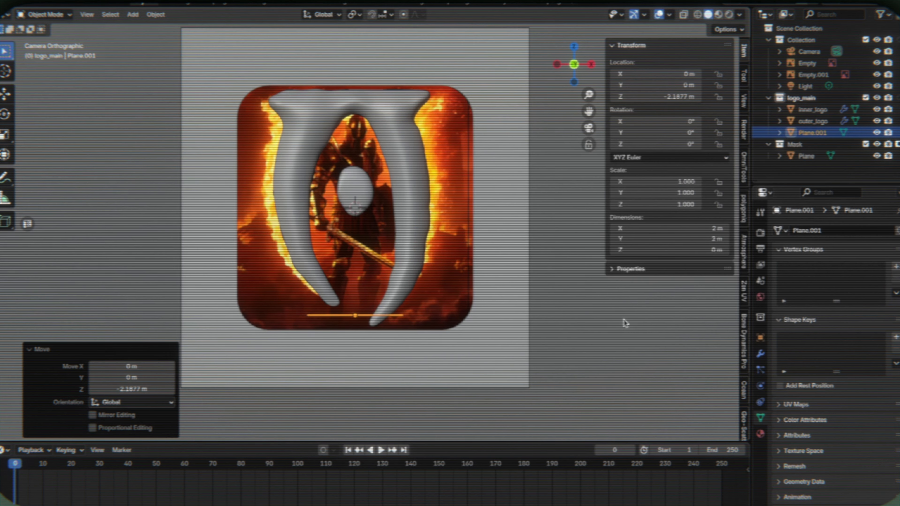
{"action": "key", "text": "r"}
{"action": "key", "text": "x"}
{"action": "left_click", "coordinate": [508, 378]}
{"action": "key", "text": "g"}
{"action": "key", "text": "z"}
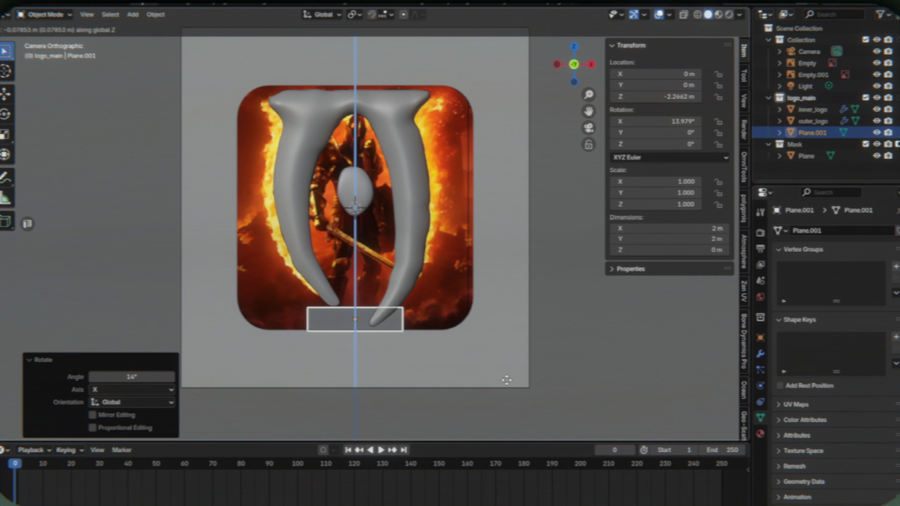
{"action": "left_click", "coordinate": [506, 378]}
{"action": "key", "text": "g"}
{"action": "key", "text": "z"}
{"action": "left_click", "coordinate": [507, 379]}
- Scale the ground plane's mesh by 2.557 along X and extrude its rear edge down along Z by about 0.25 m
{"action": "key", "text": "Tab"}
{"action": "key", "text": "s"}
{"action": "key", "text": "x"}
{"action": "left_click", "coordinate": [627, 328]}
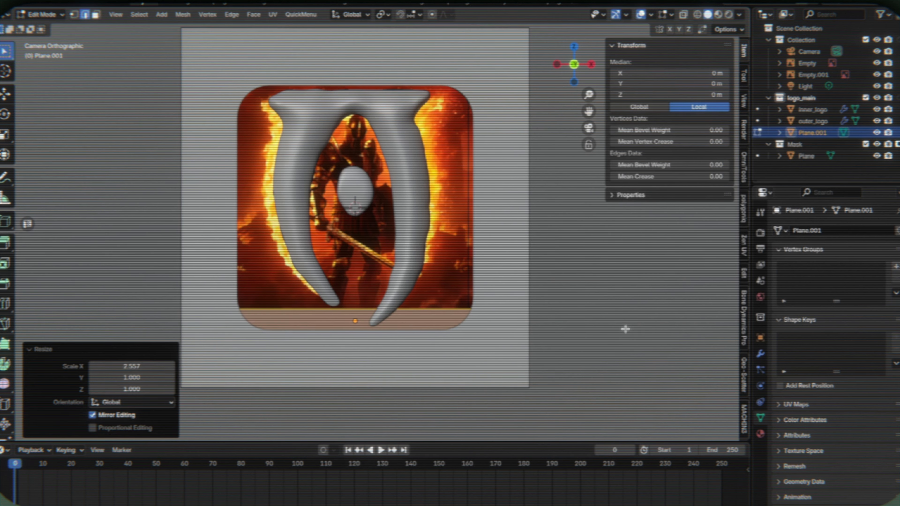
{"action": "key", "text": "e"}
{"action": "key", "text": "z"}
{"action": "left_click", "coordinate": [420, 323]}
{"action": "key", "text": "Tab"}
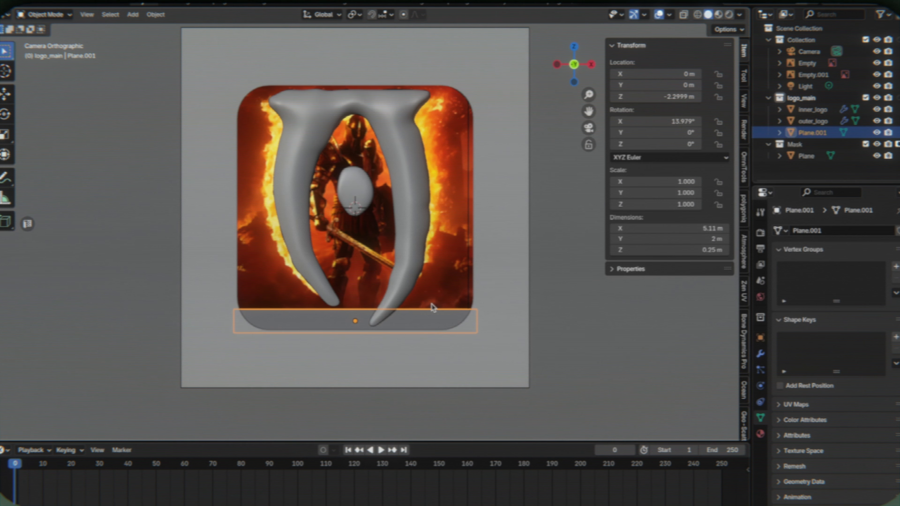
- Rotate the ground plane -3.61° about X and lower it to Z -2.3672 m
{"action": "key", "text": "r"}
{"action": "key", "text": "x"}
{"action": "left_click", "coordinate": [497, 324]}
{"action": "key", "text": "g"}
{"action": "key", "text": "z"}
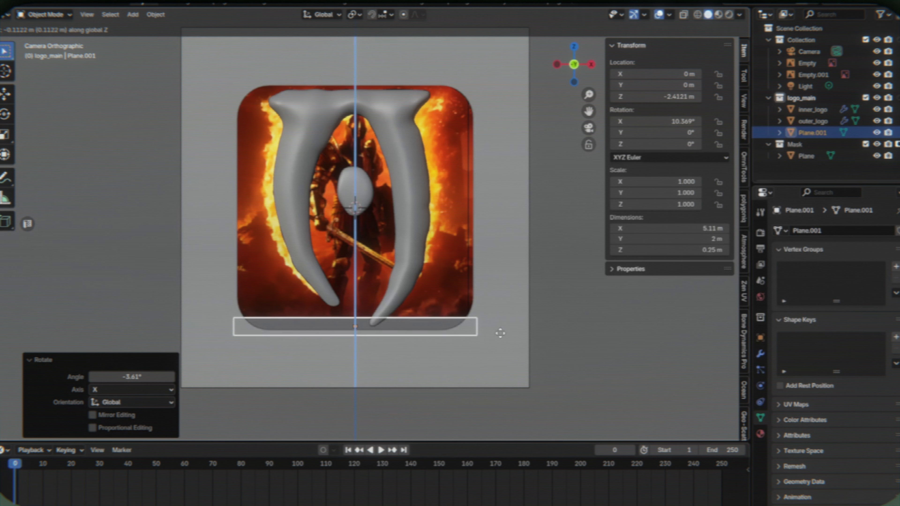
{"action": "left_click", "coordinate": [502, 334]}
- Move the ground plane's rear lip face back along Y to extend the mesh depth to 2.79 m
{"action": "left_click", "coordinate": [525, 305]}
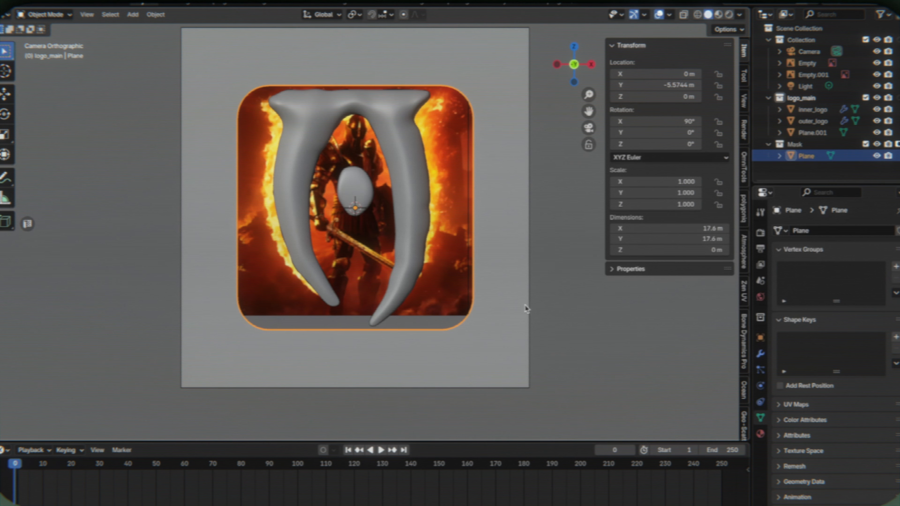
{"action": "middle_click_drag", "start_coordinate": [525, 309], "coordinate": [588, 319]}
{"action": "left_click", "coordinate": [333, 313]}
{"action": "middle_click_drag", "start_coordinate": [333, 313], "coordinate": [388, 308]}
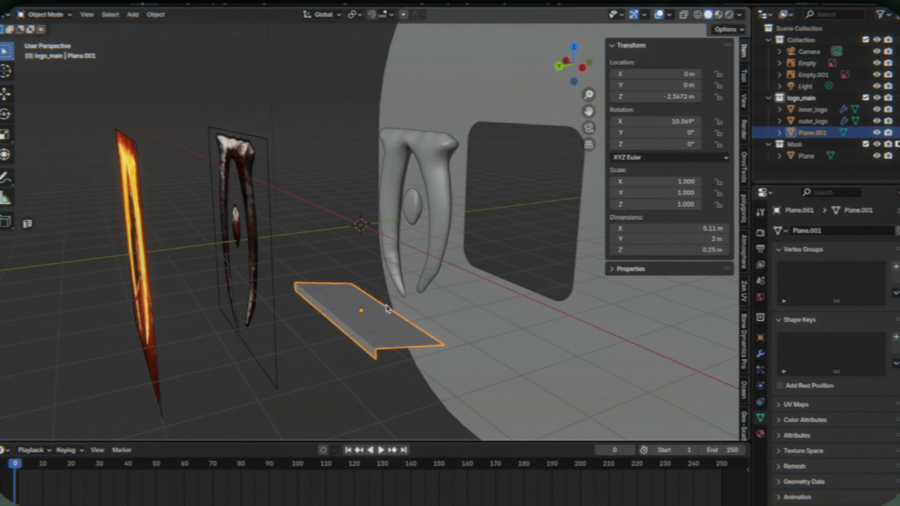
{"action": "key", "text": "Tab"}
{"action": "key", "text": "3"}
{"action": "left_click", "coordinate": [335, 319]}
{"action": "key", "text": "Tab"}
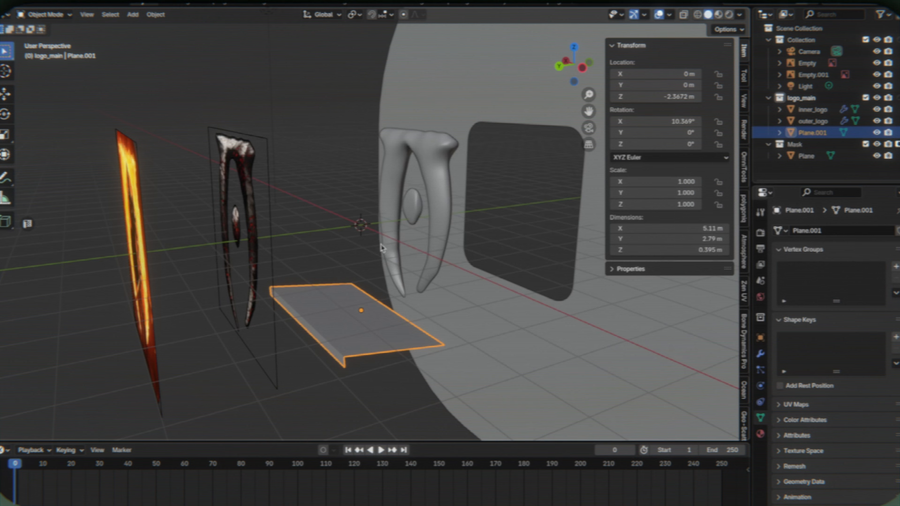
- In the camera view, annotate a wavy ground line across the base of the logo and a terrain outline beside its left horn
{"action": "key", "text": "KP_0"}
{"action": "left_click", "coordinate": [123, 255]}
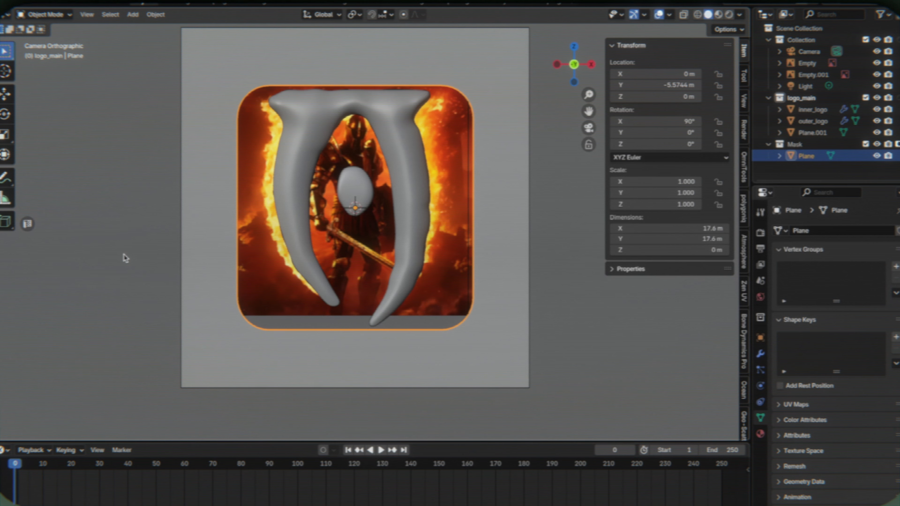
{"action": "left_click", "coordinate": [3, 177]}
{"action": "left_click_drag", "start_coordinate": [230, 295], "coordinate": [417, 307]}
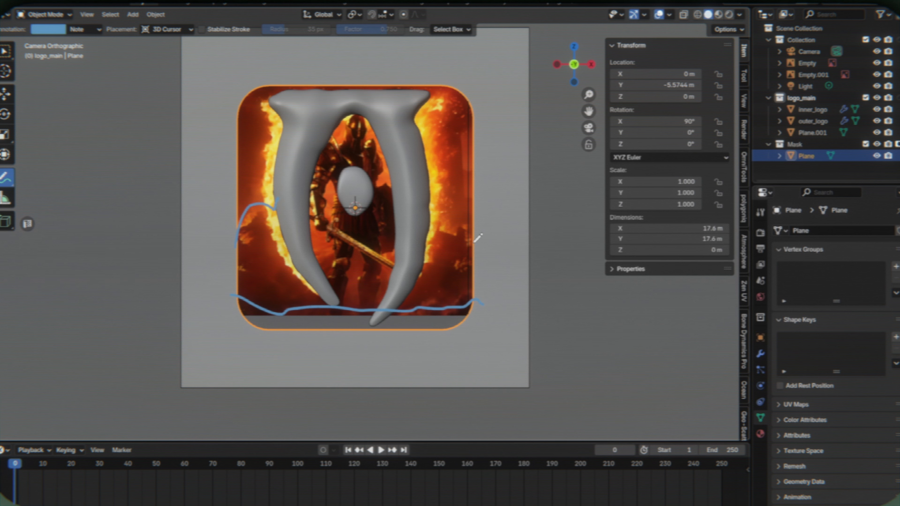
- Hide the outer_logo and inner_logo meshes in the viewport and check the scene from the front
{"action": "left_click", "coordinate": [877, 121]}
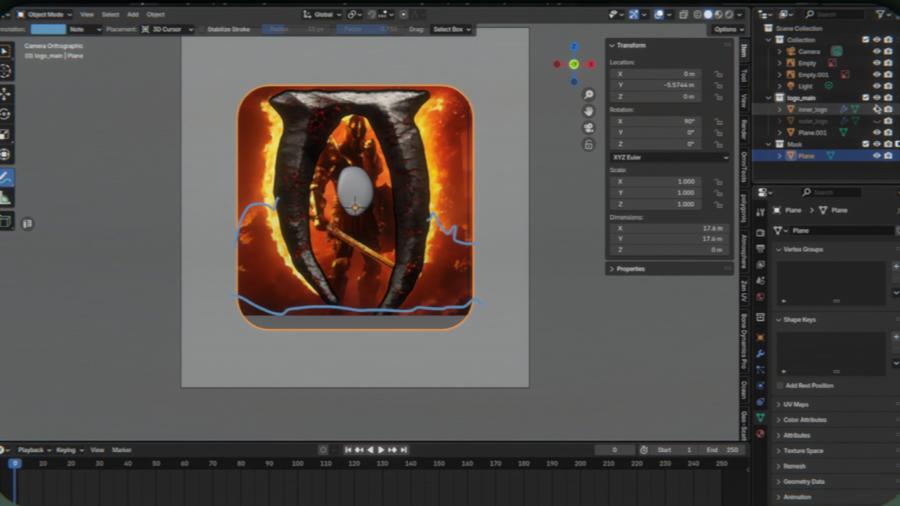
{"action": "left_click", "coordinate": [877, 110]}
{"action": "middle_click_drag", "start_coordinate": [218, 183], "coordinate": [292, 219]}
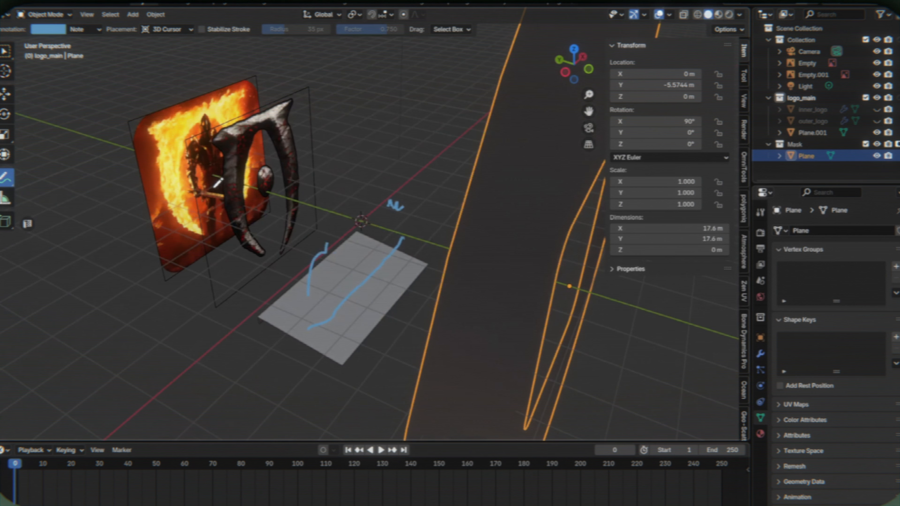
{"action": "middle_click_drag", "start_coordinate": [358, 196], "coordinate": [305, 184]}
{"action": "key", "text": "grave"}
{"action": "left_click", "coordinate": [300, 167]}
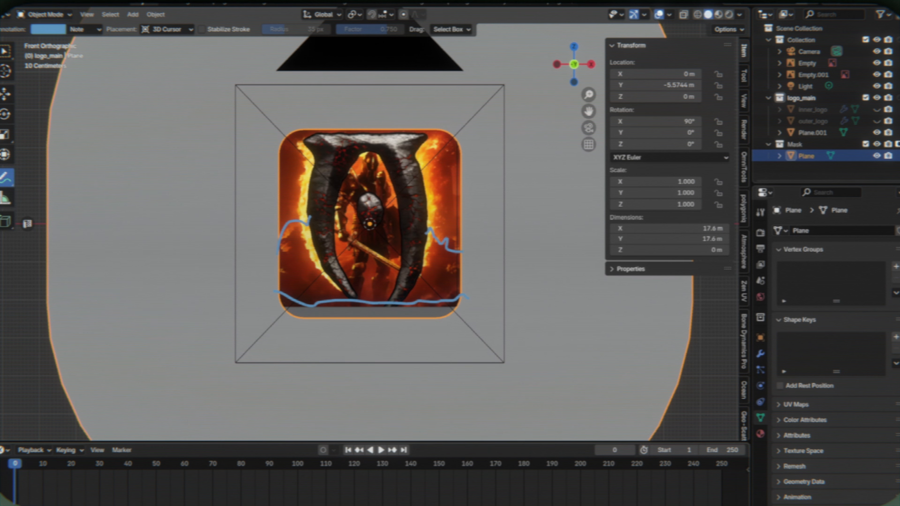
{"action": "middle_click_drag", "start_coordinate": [433, 159], "coordinate": [379, 144]}
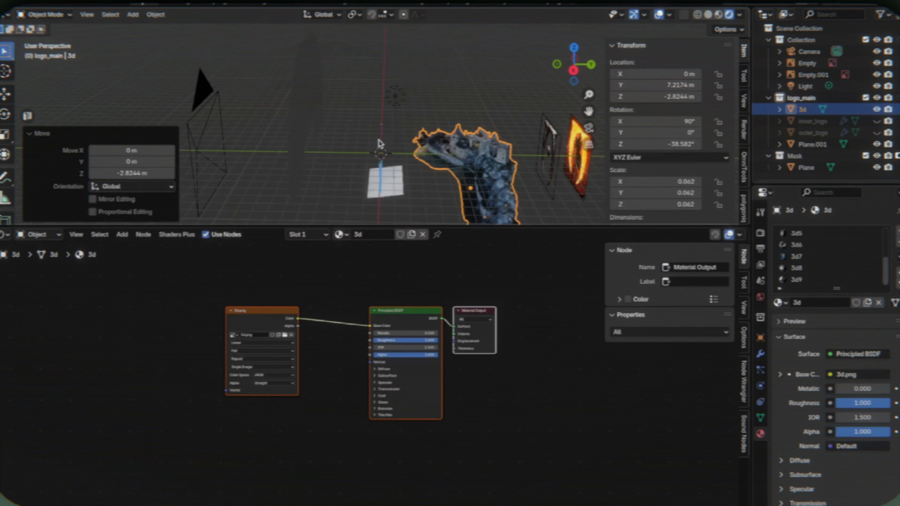
- In the camera view, lower the castle model named 3d along Z to -4.4747 m
{"action": "key", "text": "f"}
{"action": "middle_click_drag", "start_coordinate": [461, 156], "coordinate": [509, 171]}
{"action": "scroll", "coordinate": [509, 171], "scroll_direction": "up", "scroll_amount": 4}
{"action": "key", "text": "KP_0"}
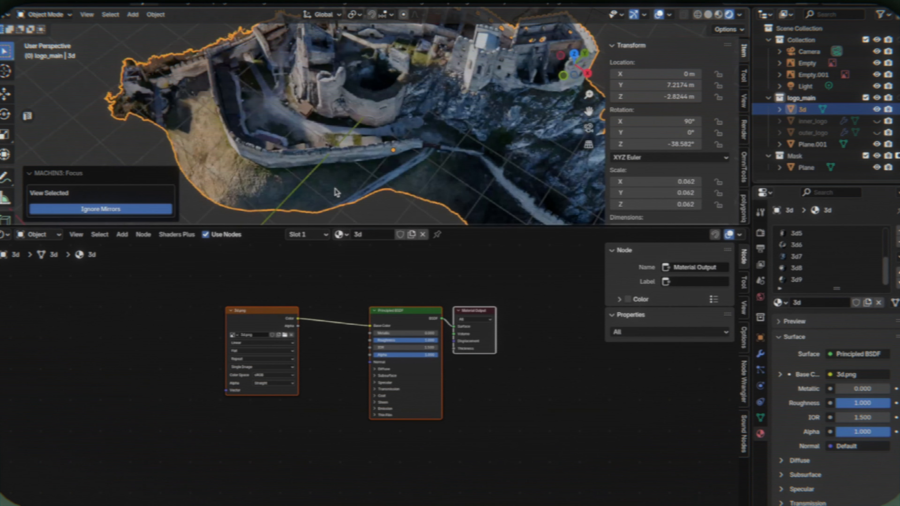
{"action": "key", "text": "g"}
{"action": "key", "text": "z"}
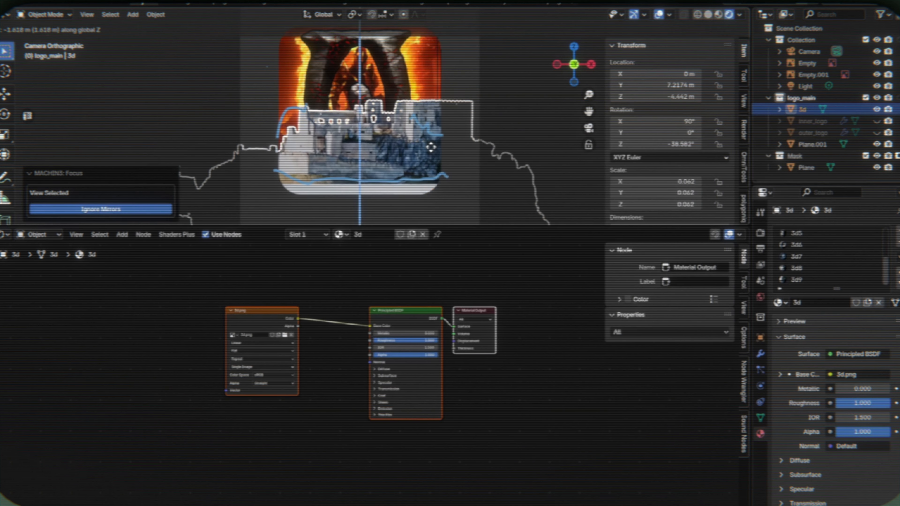
{"action": "left_click", "coordinate": [430, 147]}
- Shift the castle model to X -0.55447 m and lower it to Z -4.8139 m
{"action": "key", "text": "g"}
{"action": "key", "text": "x"}
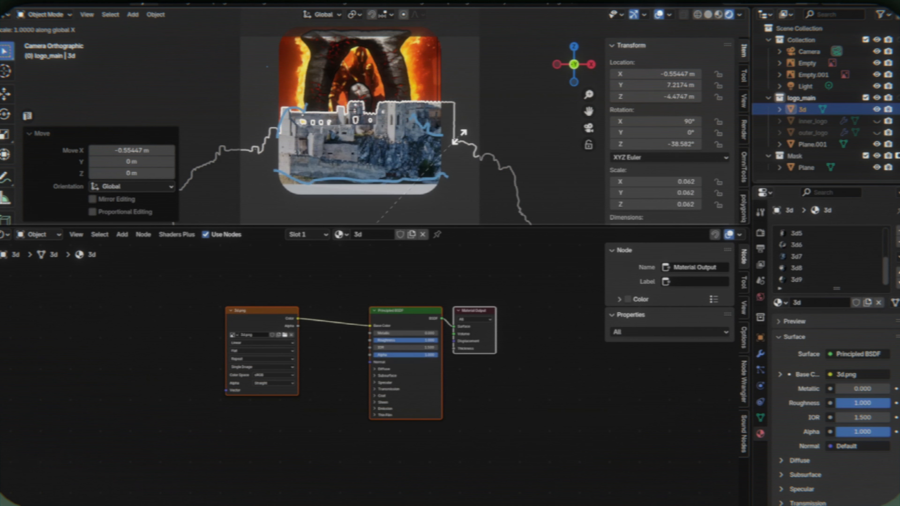
{"action": "right_click", "coordinate": [460, 137]}
{"action": "middle_click_drag", "start_coordinate": [459, 140], "coordinate": [517, 141]}
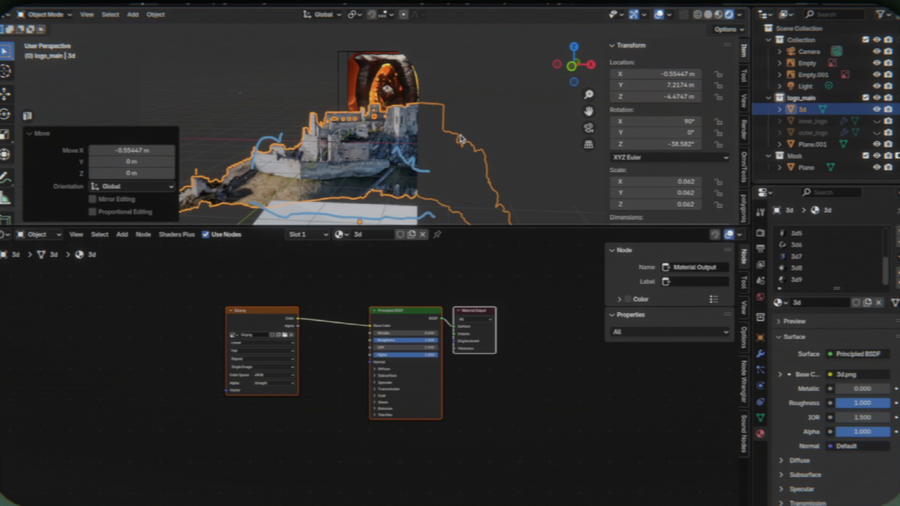
{"action": "key", "text": "KP_1"}
{"action": "key", "text": "g"}
{"action": "key", "text": "z"}
{"action": "left_click", "coordinate": [460, 133]}
{"action": "scroll", "coordinate": [457, 134], "scroll_direction": "up", "scroll_amount": 4}
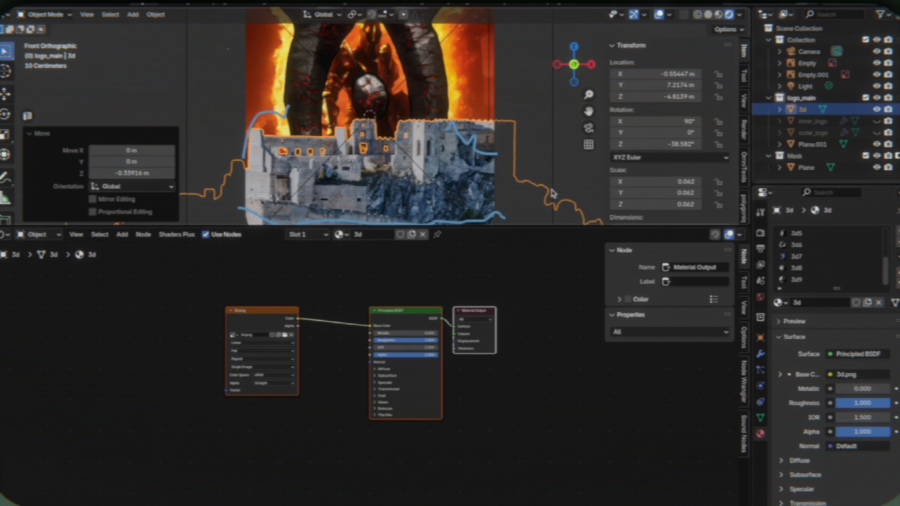
- Move the castle model -0.39275 m along X and rotate it 136° about Z
{"action": "middle_click_drag", "start_coordinate": [553, 193], "coordinate": [598, 128], "text": "shift"}
{"action": "scroll", "coordinate": [554, 177], "scroll_direction": "down", "scroll_amount": 1}
{"action": "key", "text": "g"}
{"action": "key", "text": "x"}
{"action": "left_click", "coordinate": [535, 151]}
{"action": "key", "text": "r"}
{"action": "key", "text": "z"}
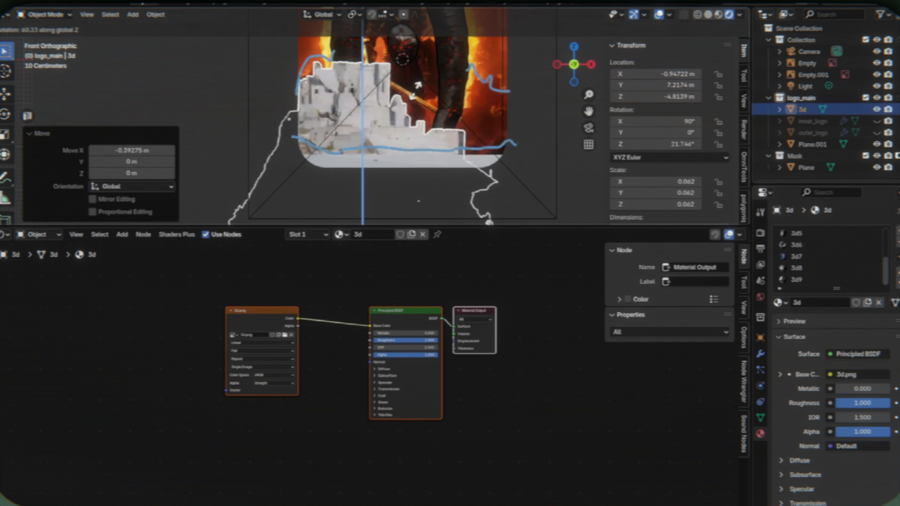
{"action": "left_click", "coordinate": [351, 103]}
- Move the castle model 1.3176 m along X and lower it to Z -5.0292 m
{"action": "key", "text": "g"}
{"action": "key", "text": "x"}
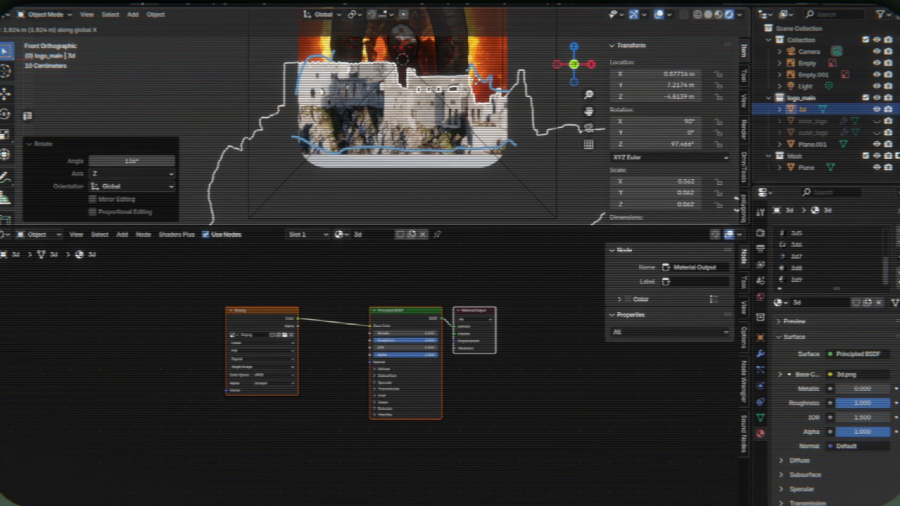
{"action": "left_click", "coordinate": [455, 83]}
{"action": "key", "text": "g"}
{"action": "key", "text": "z"}
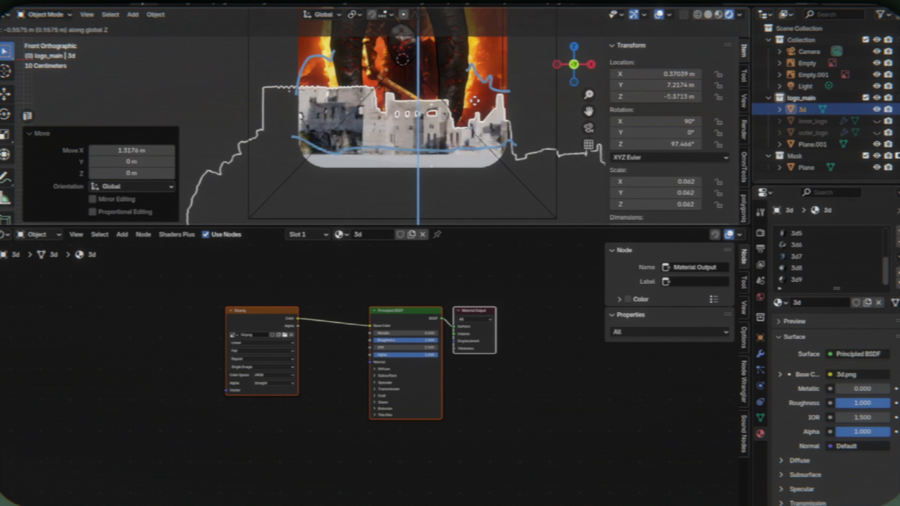
{"action": "left_click", "coordinate": [542, 87]}
- Rotate the castle model -102° about Z and adjust its Z rotation so the towers span the mask opening
{"action": "key", "text": "r"}
{"action": "key", "text": "z"}
{"action": "left_click", "coordinate": [214, 192]}
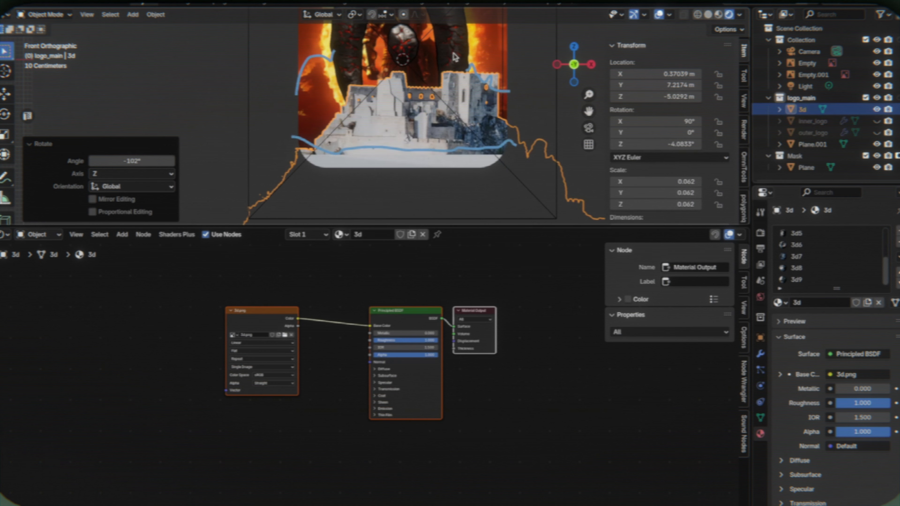
{"action": "key", "text": "r"}
{"action": "key", "text": "z"}
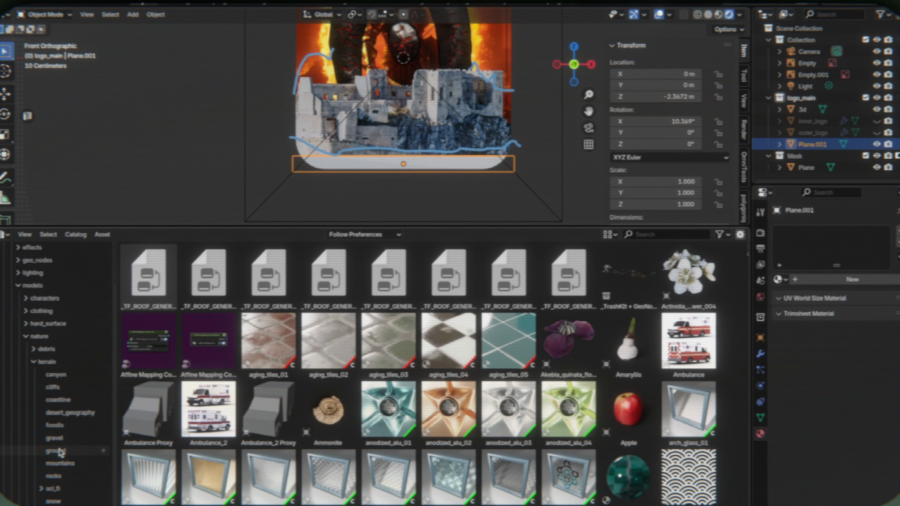
- Browse the ground and rocks catalogs under the terrain models in the asset library
{"action": "left_click", "coordinate": [56, 451]}
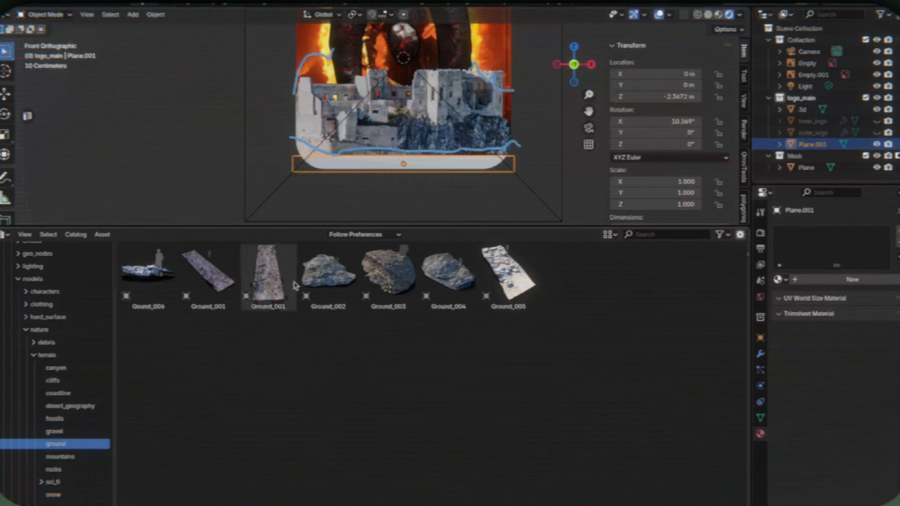
{"action": "left_click", "coordinate": [41, 470]}
{"action": "scroll", "coordinate": [249, 355], "scroll_direction": "down", "scroll_amount": 10}
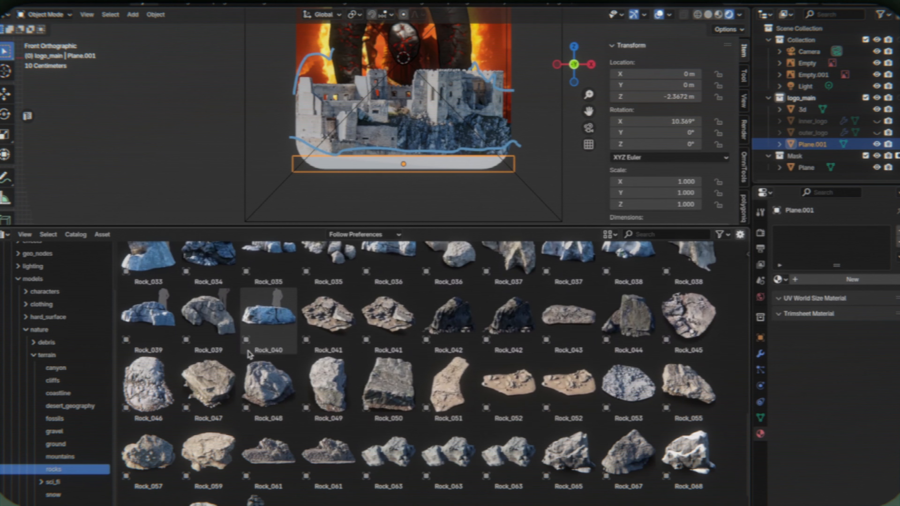
{"action": "scroll", "coordinate": [250, 354], "scroll_direction": "down", "scroll_amount": 6}
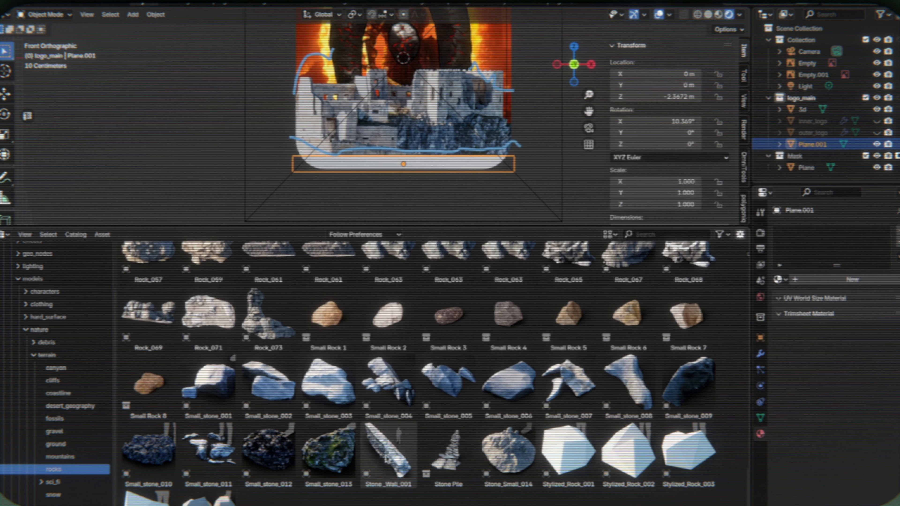
- Bring the Stone_Wall_001 asset into the scene, inspect it up close and delete it
{"action": "left_click_drag", "start_coordinate": [387, 457], "coordinate": [395, 220]}
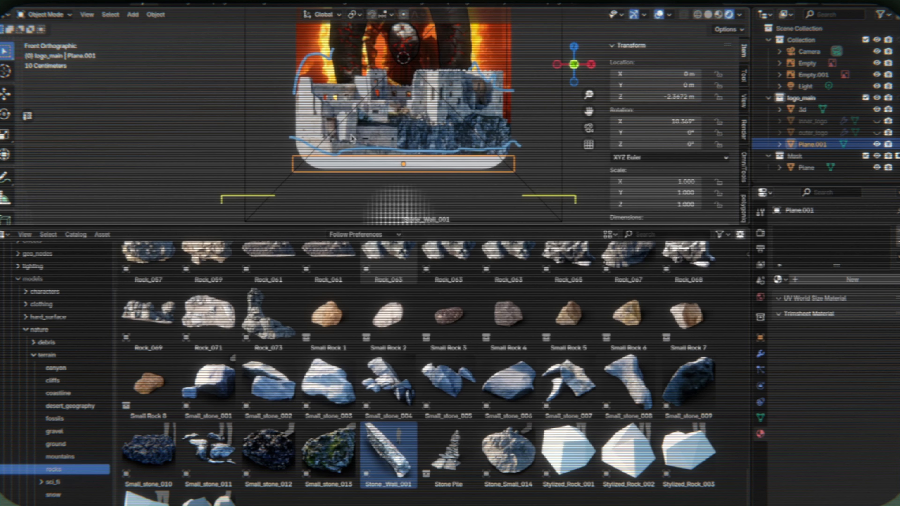
{"action": "key", "text": "f"}
{"action": "scroll", "coordinate": [351, 138], "scroll_direction": "up", "scroll_amount": 4}
{"action": "middle_click_drag", "start_coordinate": [351, 138], "coordinate": [412, 119]}
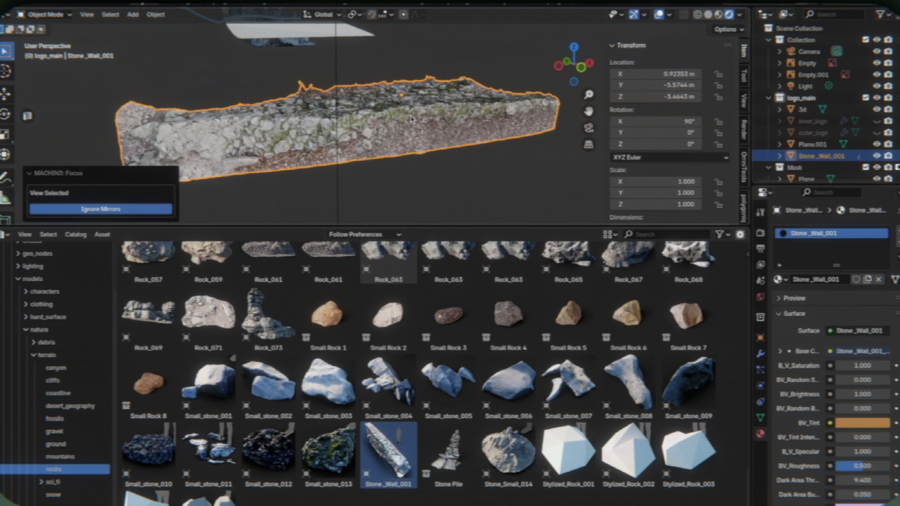
{"action": "key", "text": "Delete"}
- Add the Rock_051 asset to the scene and rotate it -90° about X
{"action": "scroll", "coordinate": [439, 343], "scroll_direction": "up", "scroll_amount": 8}
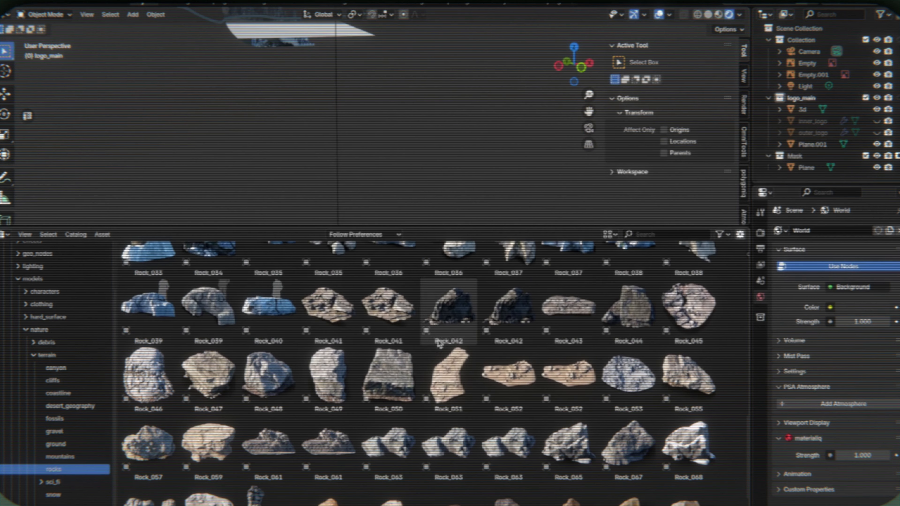
{"action": "left_click_drag", "start_coordinate": [449, 376], "coordinate": [394, 147]}
{"action": "key", "text": "r"}
{"action": "key", "text": "x"}
{"action": "key", "text": "9"}
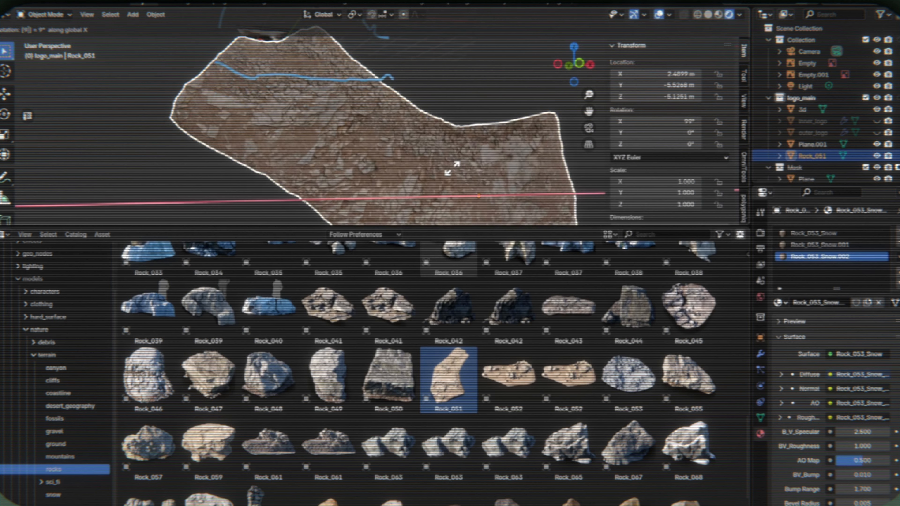
{"action": "key", "text": "0"}
{"action": "key", "text": "minus"}
{"action": "key", "text": "Return"}
- Raise Rock_051 1.8657 m along Z and scale it uniformly to 0.699
{"action": "middle_click_drag", "start_coordinate": [452, 169], "coordinate": [476, 173]}
{"action": "key", "text": "g"}
{"action": "key", "text": "z"}
{"action": "left_click", "coordinate": [474, 58]}
{"action": "middle_click_drag", "start_coordinate": [475, 59], "coordinate": [496, 83]}
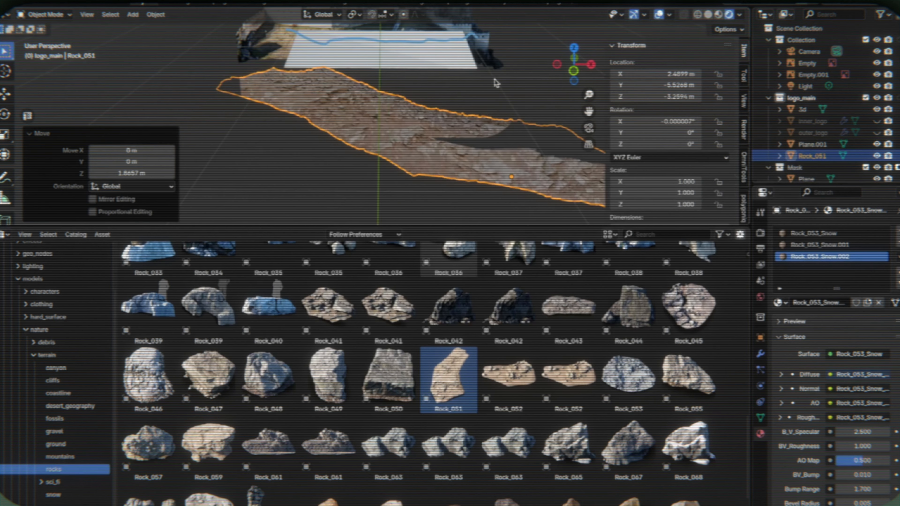
{"action": "key", "text": "s"}
{"action": "left_click", "coordinate": [509, 111]}
- Raise Rock_051 to Z -1.7734 m and move it 5.0427 m along Y over the ground plane
{"action": "key", "text": "g"}
{"action": "key", "text": "z"}
{"action": "left_click", "coordinate": [526, 43]}
{"action": "mouse_move", "coordinate": [526, 43]}
{"action": "middle_mouse_down"}
{"action": "mouse_move", "coordinate": [454, 58]}
{"action": "mouse_move", "coordinate": [443, 198]}
{"action": "middle_mouse_up"}
{"action": "key", "text": "z"}
{"action": "key", "text": "g"}
{"action": "key", "text": "y"}
{"action": "left_click", "coordinate": [463, 107]}
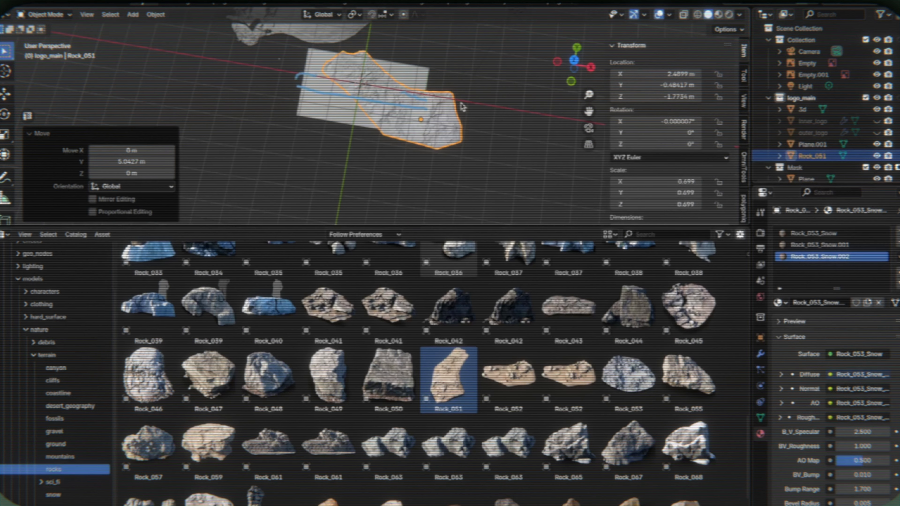
- Rotate Rock_051 about Z to line up with the ground plane and tilt it 19° about X
{"action": "key", "text": "r"}
{"action": "key", "text": "z"}
{"action": "left_click", "coordinate": [531, 112]}
{"action": "key", "text": "r"}
{"action": "key", "text": "x"}
{"action": "left_click", "coordinate": [529, 161]}
{"action": "middle_click_drag", "start_coordinate": [529, 160], "coordinate": [529, 159]}
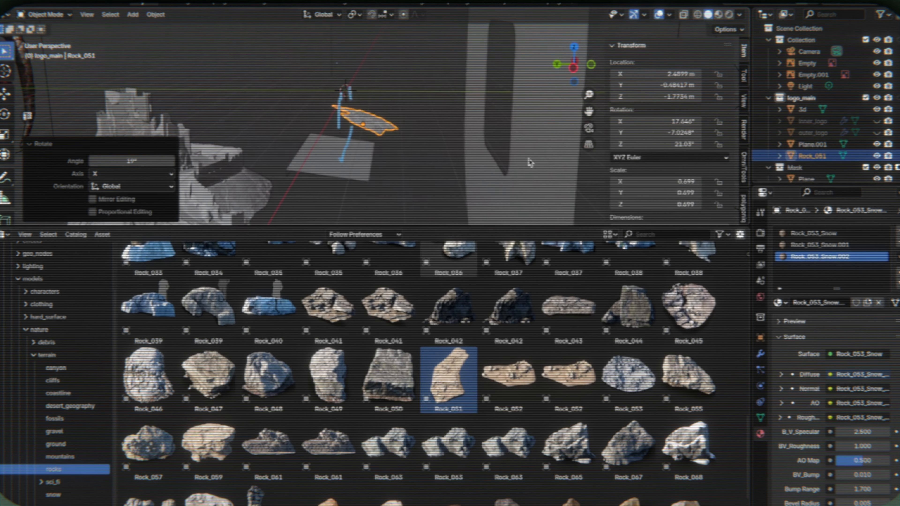
- Lower Rock_051 to Z -2.8704 m and tilt it to about X 6.95°, Y -9.25°, Z 22.08°
{"action": "left_click", "coordinate": [395, 188]}
{"action": "key", "text": "r"}
{"action": "key", "text": "x"}
{"action": "left_click", "coordinate": [448, 153]}
{"action": "middle_click_drag", "start_coordinate": [448, 153], "coordinate": [454, 163]}
{"action": "key", "text": "Escape"}
- Shift Rock_051 to X 1.5302 m and raise it to Z -2.761 m
{"action": "key", "text": "g"}
{"action": "key", "text": "x"}
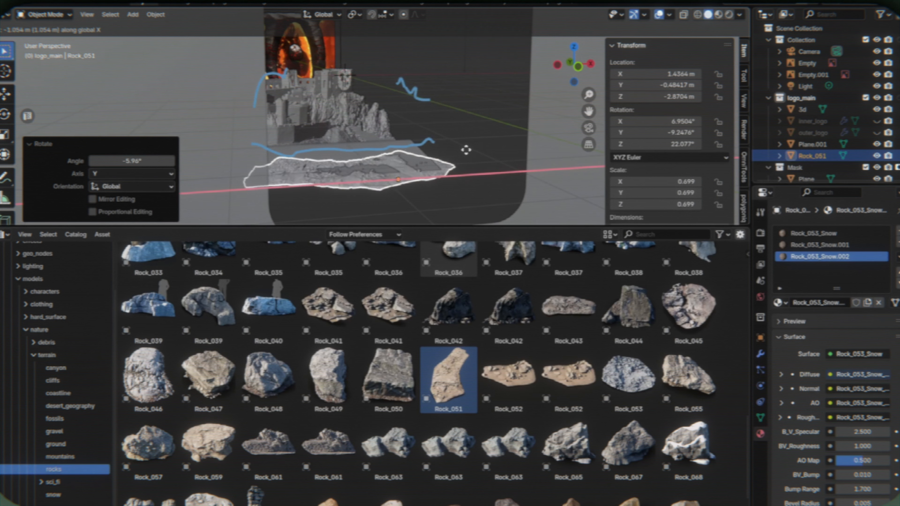
{"action": "left_click", "coordinate": [466, 149]}
{"action": "key", "text": "g"}
{"action": "left_click", "coordinate": [468, 134]}
{"action": "key", "text": "g"}
{"action": "key", "text": "x"}
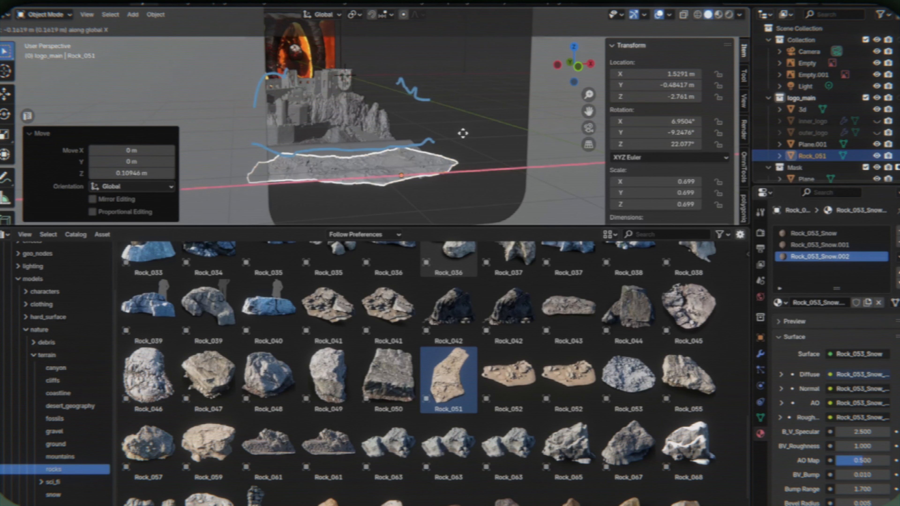
{"action": "left_click", "coordinate": [447, 138]}
- In the camera view, lower Rock_051 to Z -2.7672 m and adjust its tilt about X
{"action": "key", "text": "KP_0"}
{"action": "middle_click_drag", "start_coordinate": [388, 181], "coordinate": [390, 136], "text": "shift"}
{"action": "scroll", "coordinate": [392, 131], "scroll_direction": "up", "scroll_amount": 4}
{"action": "key", "text": "g"}
{"action": "key", "text": "z"}
{"action": "left_click", "coordinate": [410, 161]}
{"action": "key", "text": "r"}
{"action": "key", "text": "x"}
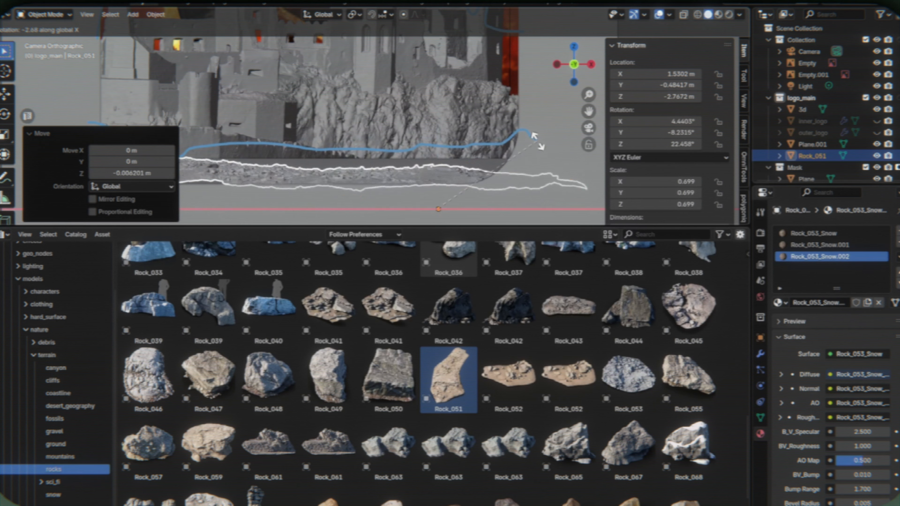
{"action": "left_click", "coordinate": [540, 142]}
- Raise Rock_051 to Z -2.7107 m and tilt it slightly about Y to level its upper edge
{"action": "key", "text": "g"}
{"action": "key", "text": "z"}
{"action": "left_click", "coordinate": [535, 138]}
{"action": "key", "text": "r"}
{"action": "key", "text": "y"}
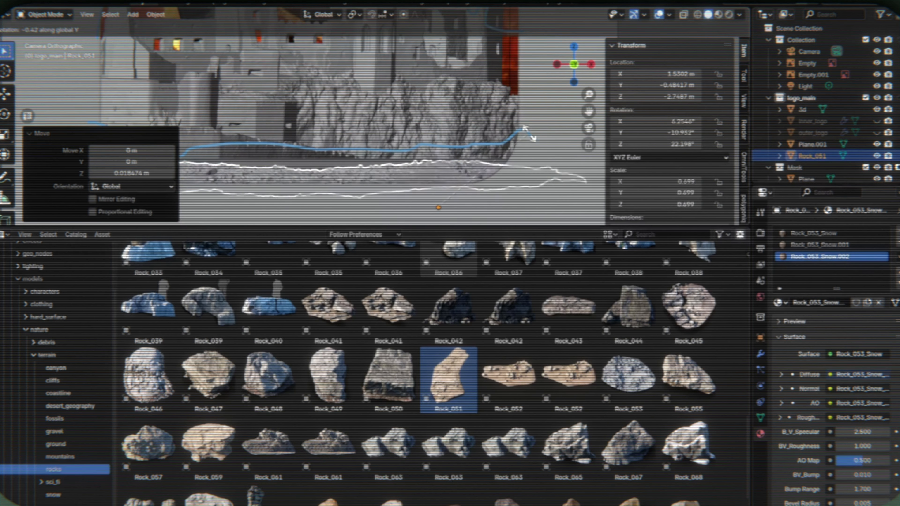
{"action": "left_click", "coordinate": [529, 133]}
{"action": "key", "text": "g"}
{"action": "key", "text": "z"}
{"action": "left_click", "coordinate": [530, 131]}
- Switch the viewport back to shaded material display and delete the old ground plane Plane.001
{"action": "key", "text": "z"}
{"action": "left_click", "coordinate": [330, 161]}
{"action": "left_click", "coordinate": [314, 167]}
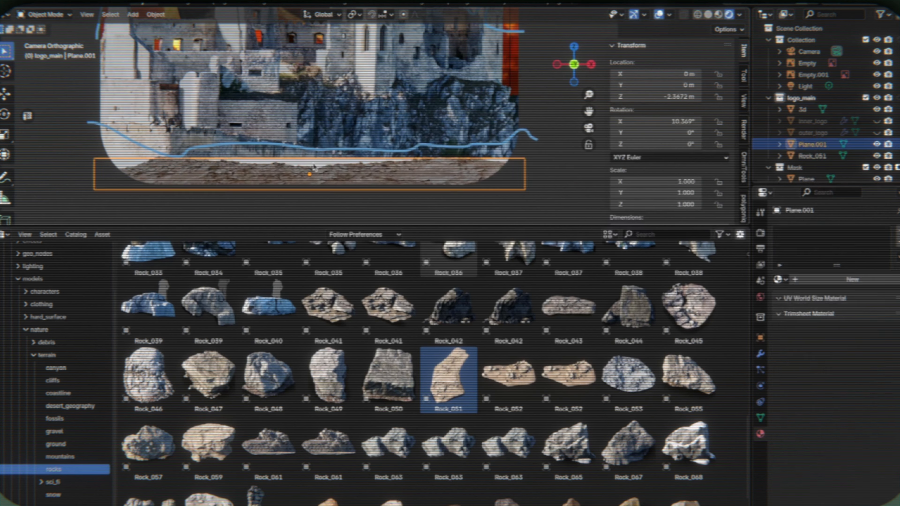
{"action": "key", "text": "Delete"}
{"action": "left_click", "coordinate": [504, 120]}
{"action": "scroll", "coordinate": [505, 124], "scroll_direction": "down", "scroll_amount": 1}
- Shift Rock_051 to X 1.2841 m and adjust its tilt about X
{"action": "left_click", "coordinate": [473, 161]}
{"action": "key", "text": "g"}
{"action": "key", "text": "x"}
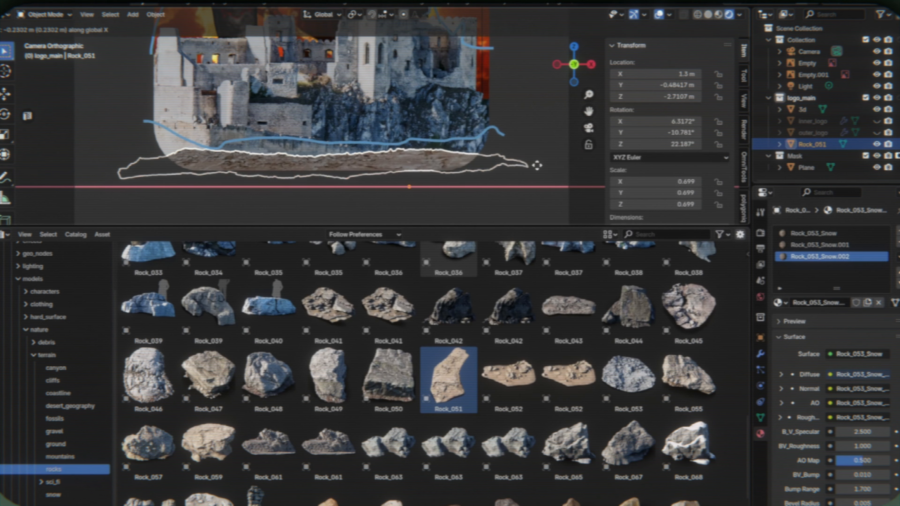
{"action": "left_click", "coordinate": [535, 165]}
{"action": "key", "text": "r"}
{"action": "key", "text": "x"}
{"action": "left_click", "coordinate": [543, 168]}
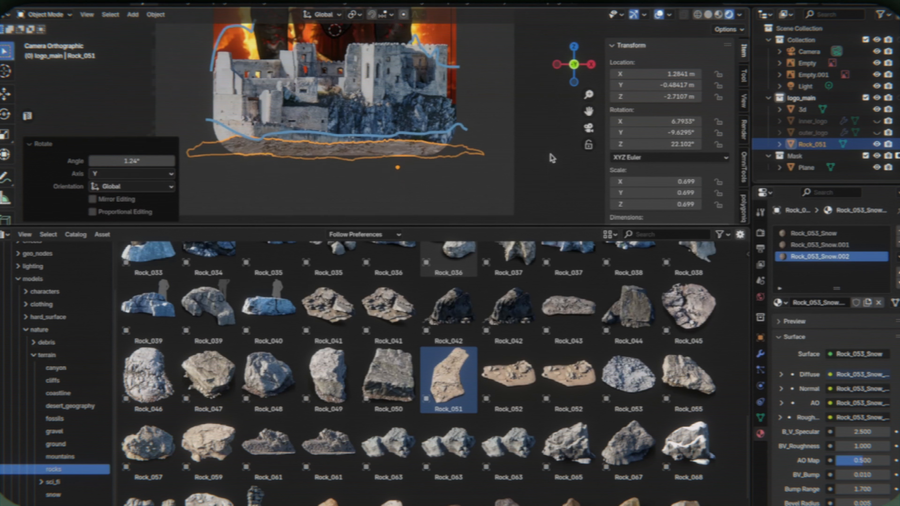
- Tilt Rock_051 about X, lower it to Z -2.7755 m and rotate it -0.684° about Y
{"action": "key", "text": "r"}
{"action": "key", "text": "x"}
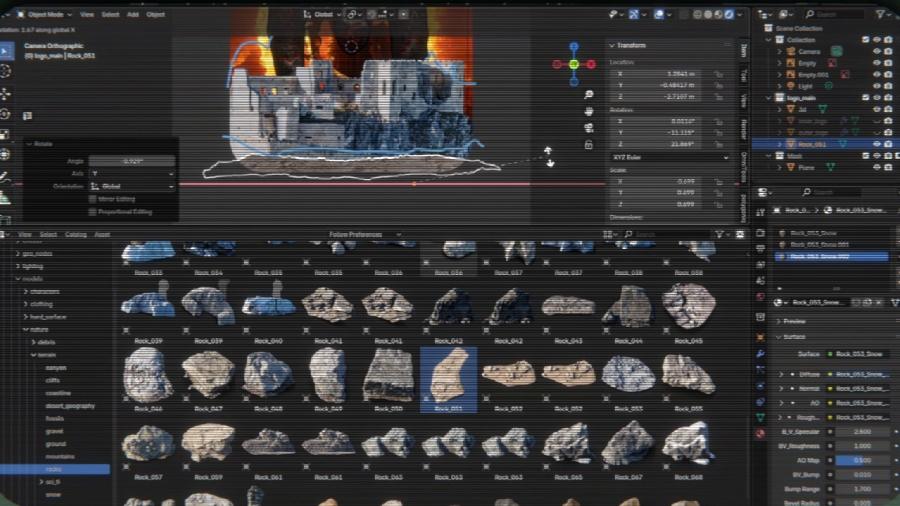
{"action": "left_click", "coordinate": [551, 160]}
{"action": "key", "text": "g"}
{"action": "key", "text": "z"}
{"action": "left_click", "coordinate": [552, 163]}
{"action": "key", "text": "r"}
{"action": "key", "text": "y"}
{"action": "left_click", "coordinate": [552, 162]}
- Nudge Rock_051 along Z beneath the castle and unhide the inner_logo and outer_logo meshes
{"action": "key", "text": "g"}
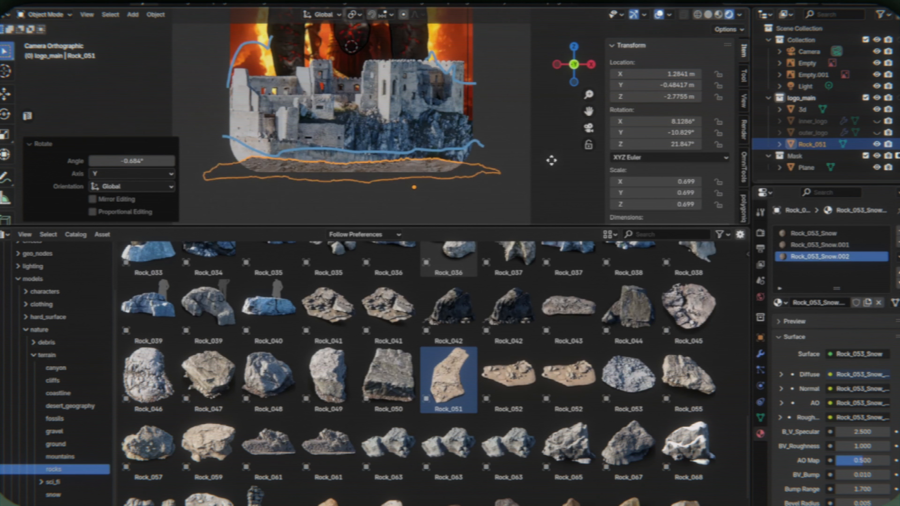
{"action": "key", "text": "z"}
{"action": "left_click", "coordinate": [550, 159]}
{"action": "left_click", "coordinate": [544, 114]}
{"action": "left_click_drag", "start_coordinate": [876, 121], "coordinate": [878, 132]}
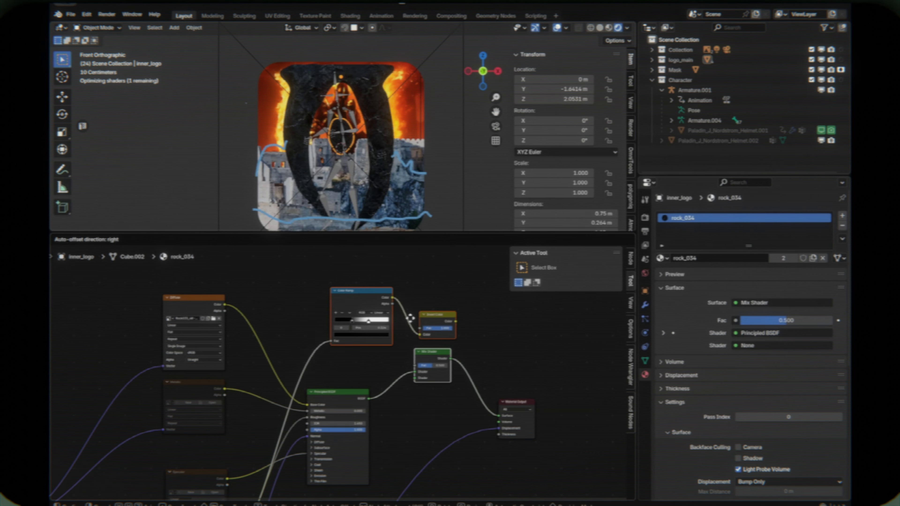
- In the rock_034 material, arrange the Color Ramp and Invert Color nodes between the Diffuse texture and the Mix Shader
{"action": "left_click_drag", "start_coordinate": [427, 355], "coordinate": [430, 319]}
{"action": "left_click", "coordinate": [367, 299], "text": "shift"}
{"action": "left_click_drag", "start_coordinate": [367, 298], "coordinate": [282, 293]}
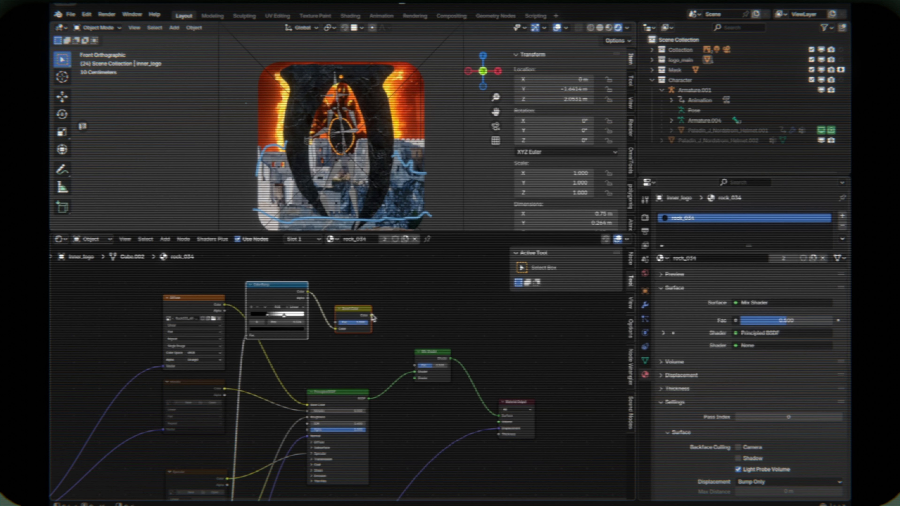
- Link Invert Color to the Mix Shader's factor, add an Emission shader above the Principled BSDF and connect it to the Mix Shader
{"action": "left_click_drag", "start_coordinate": [416, 367], "coordinate": [415, 367]}
{"action": "key", "text": "shift+a"}
{"action": "type", "text": "emi"}
{"action": "key", "text": "Return"}
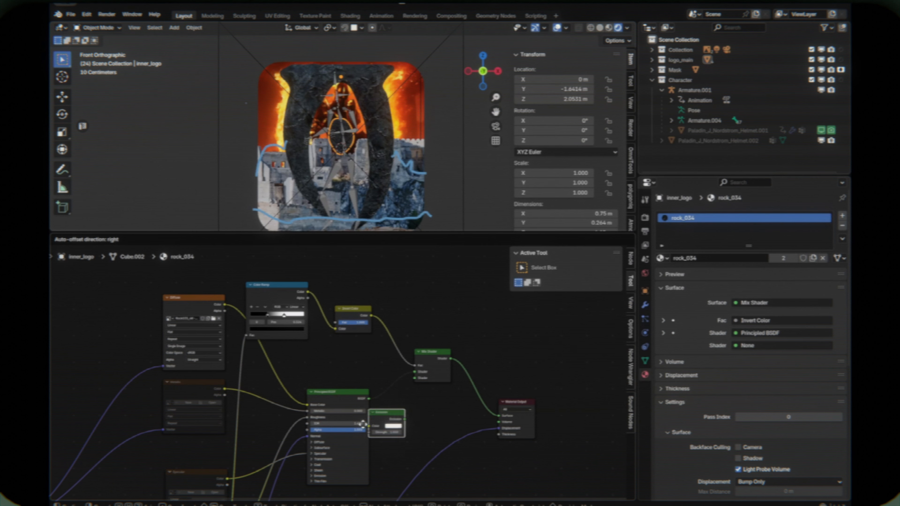
{"action": "left_click", "coordinate": [377, 410]}
{"action": "left_click_drag", "start_coordinate": [418, 381], "coordinate": [415, 378]}
{"action": "left_click_drag", "start_coordinate": [399, 425], "coordinate": [362, 361]}
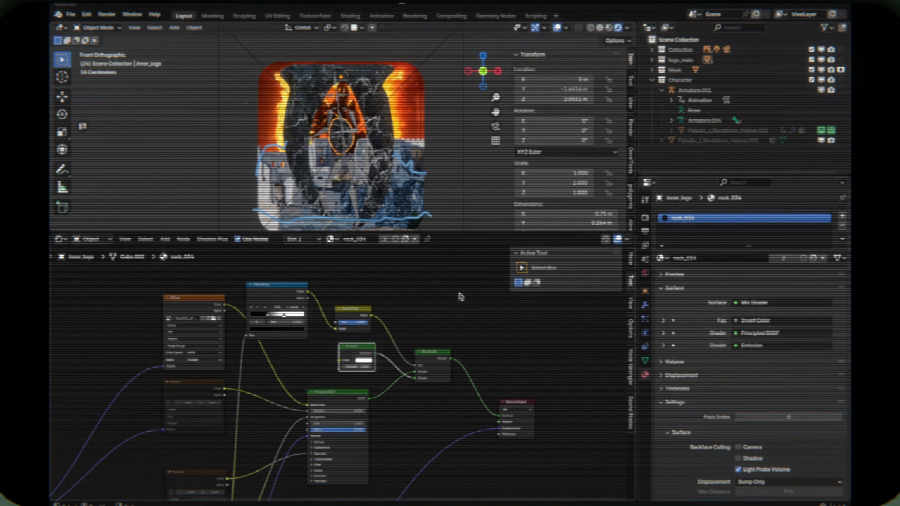
- Add a Blackbody node beside the Emission shader and connect it to the Emission color
{"action": "key", "text": "shift+a"}
{"action": "type", "text": "black"}
{"action": "key", "text": "Return"}
{"action": "left_click", "coordinate": [290, 351]}
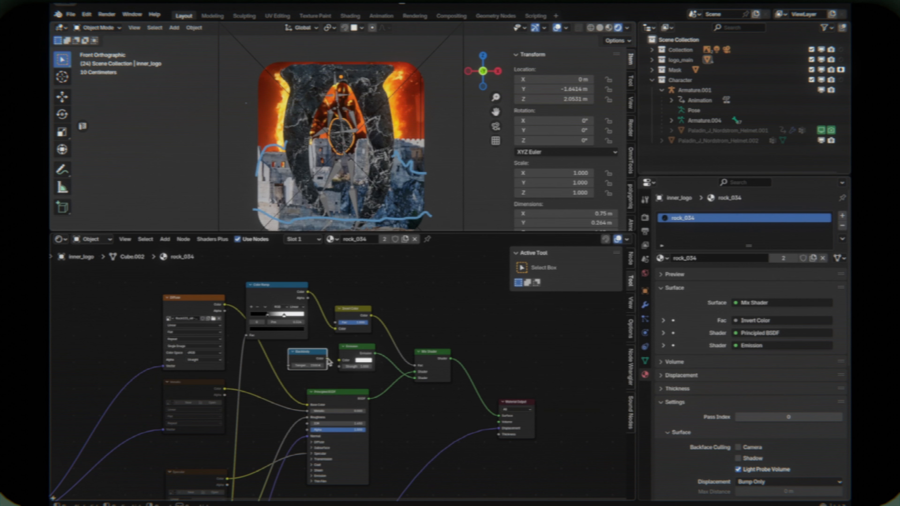
{"action": "left_click_drag", "start_coordinate": [327, 359], "coordinate": [340, 360]}
- Set the Emission strength to 10 and move the black Color Ramp stop to position 0.377
{"action": "scroll", "coordinate": [342, 373], "scroll_direction": "up", "scroll_amount": 4}
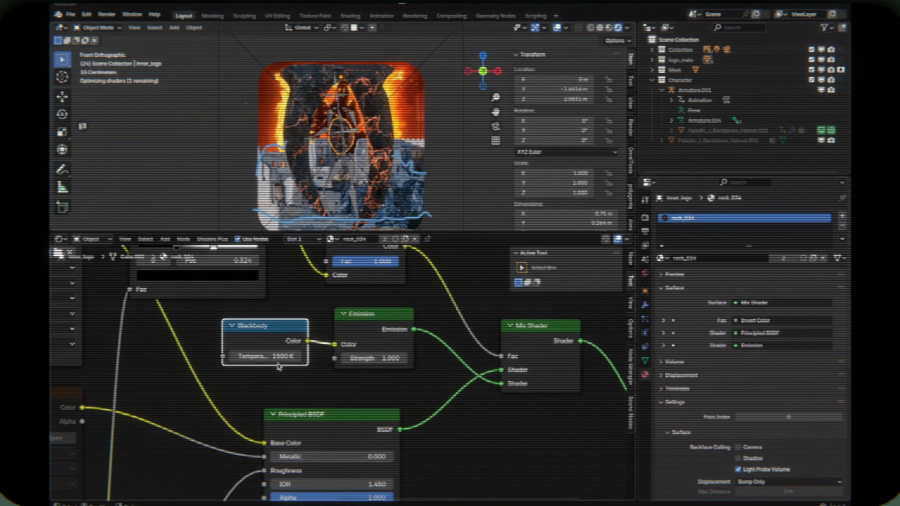
{"action": "key", "text": "Return"}
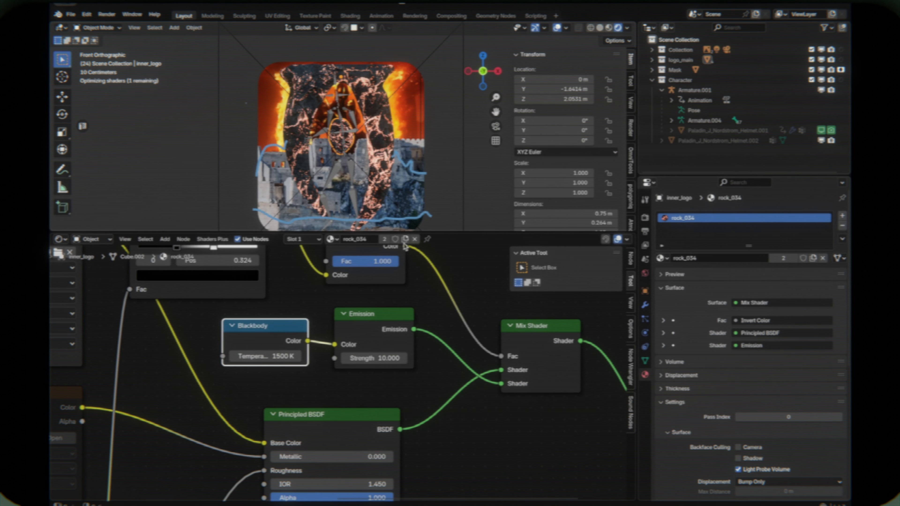
{"action": "middle_click_drag", "start_coordinate": [405, 246], "coordinate": [443, 299]}
{"action": "left_click_drag", "start_coordinate": [251, 299], "coordinate": [221, 299]}
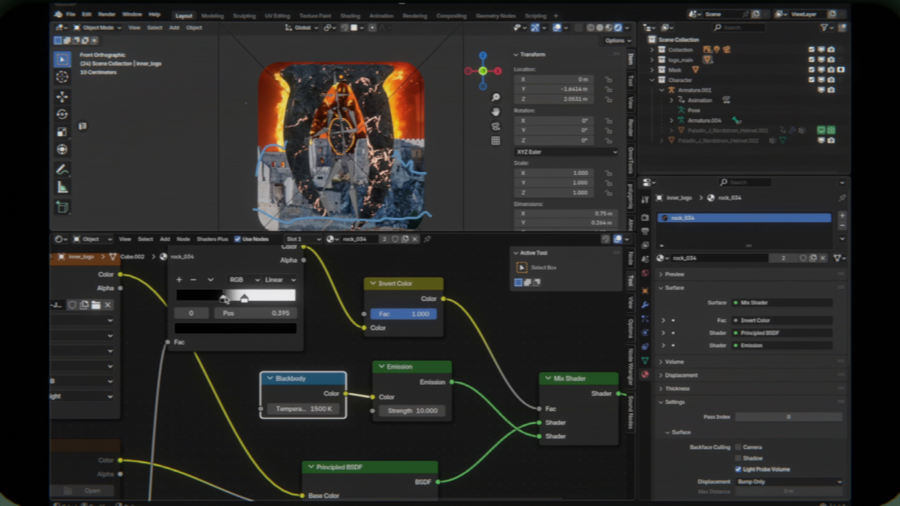
- Enter Edit Mode on outer_logo and split off a UV Editor beside the shader node editor
{"action": "key", "text": "Tab"}
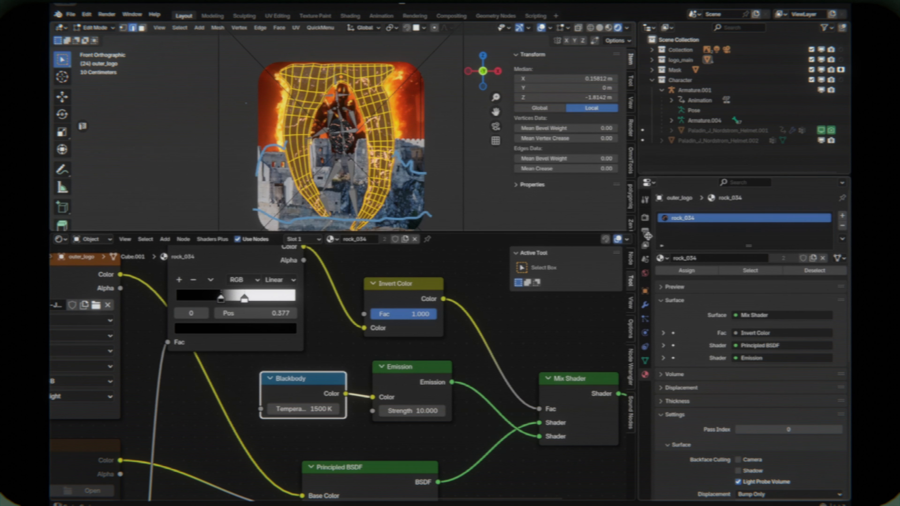
{"action": "left_click_drag", "start_coordinate": [636, 234], "coordinate": [419, 257]}
{"action": "left_click", "coordinate": [430, 239]}
{"action": "left_click", "coordinate": [452, 290]}
{"action": "middle_click_drag", "start_coordinate": [527, 344], "coordinate": [508, 346], "text": "ctrl"}
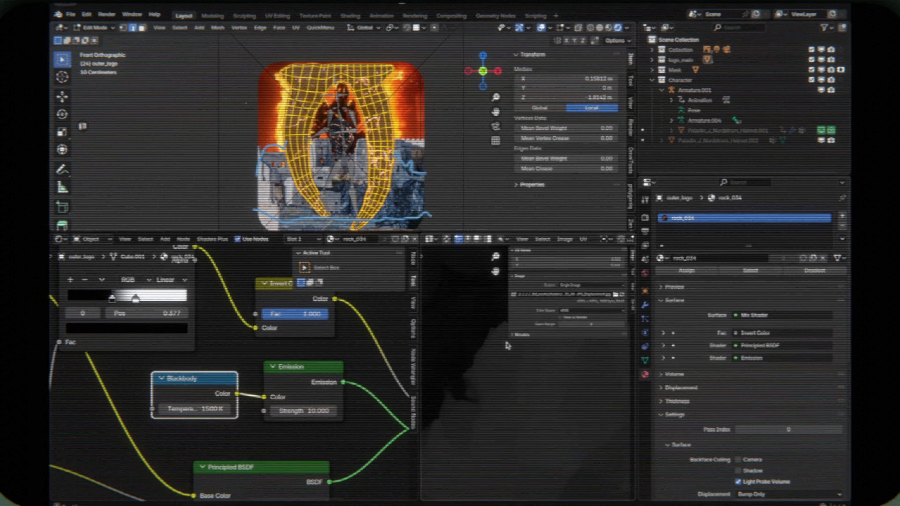
- Hide the UV Editor's sidebar, fit the whole displacement image and UV layout in view and open the list of images
{"action": "scroll", "coordinate": [508, 346], "scroll_direction": "down", "scroll_amount": 3}
{"action": "key", "text": "n"}
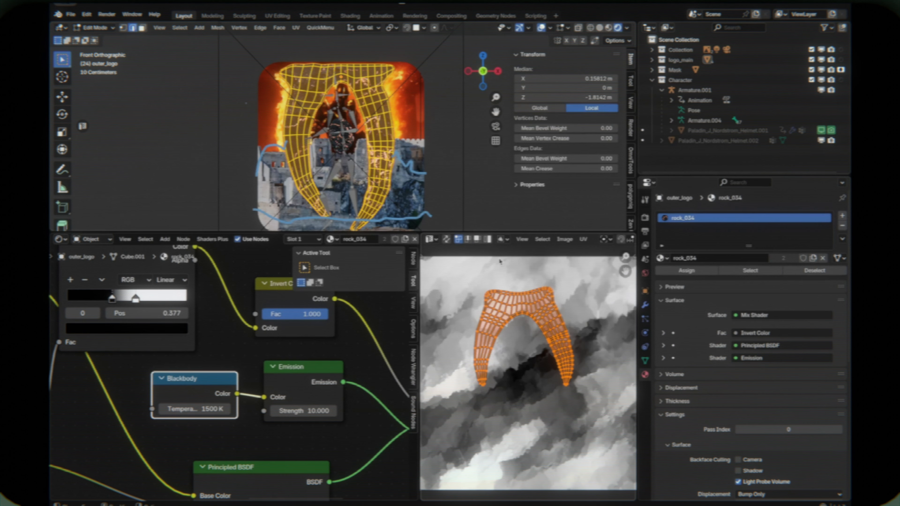
{"action": "key", "text": "Home"}
{"action": "left_click", "coordinate": [430, 239]}
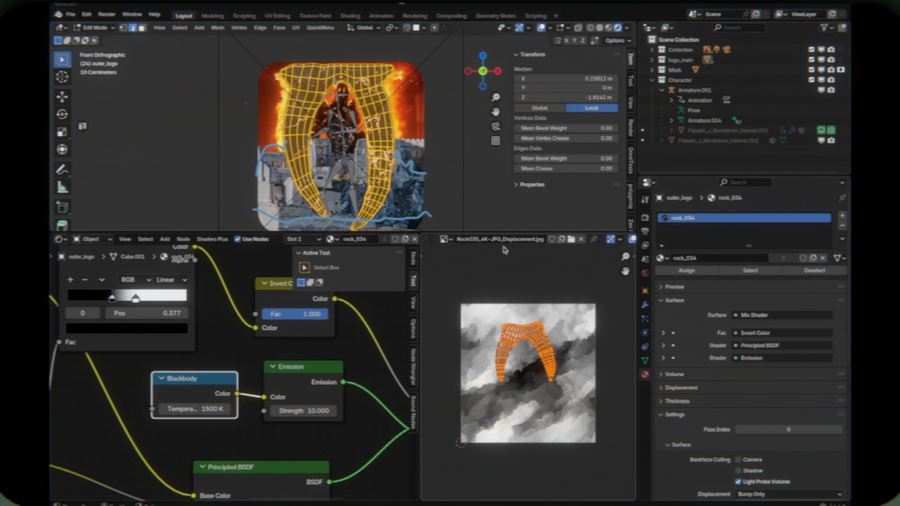
{"action": "left_click", "coordinate": [446, 239]}
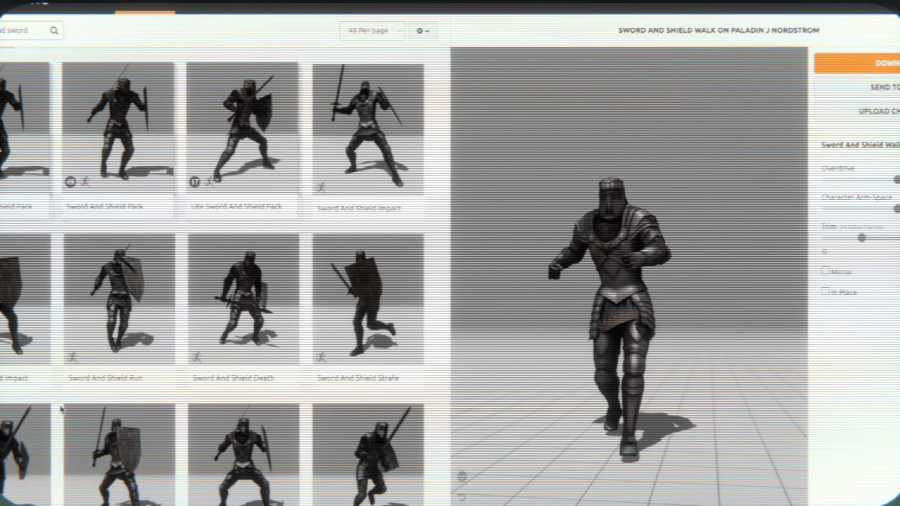
- Switch to Mixamo, choose a Sword And Shield Idle animation for the paladin and download it as FBX Binary with skin at 30 fps
{"action": "scroll", "coordinate": [62, 408], "scroll_direction": "down", "scroll_amount": 5}
{"action": "scroll", "coordinate": [62, 409], "scroll_direction": "down", "scroll_amount": 3}
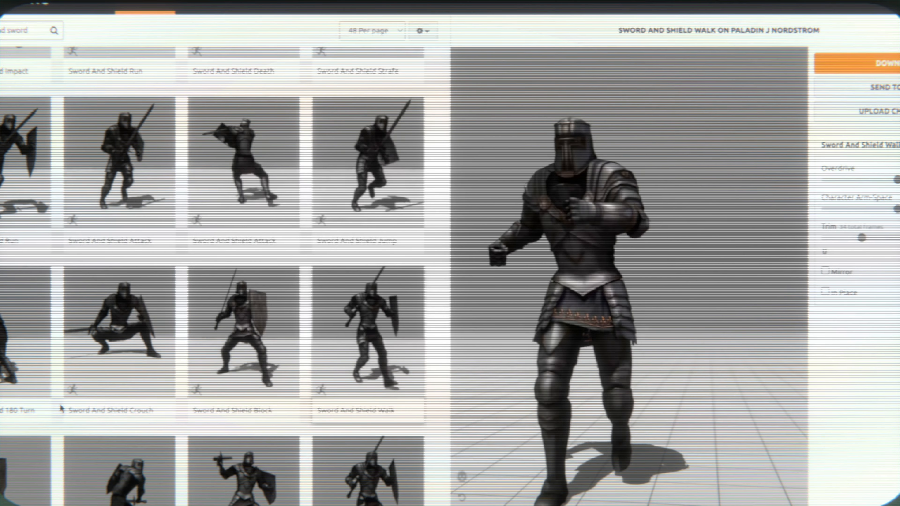
{"action": "scroll", "coordinate": [61, 409], "scroll_direction": "down", "scroll_amount": 4}
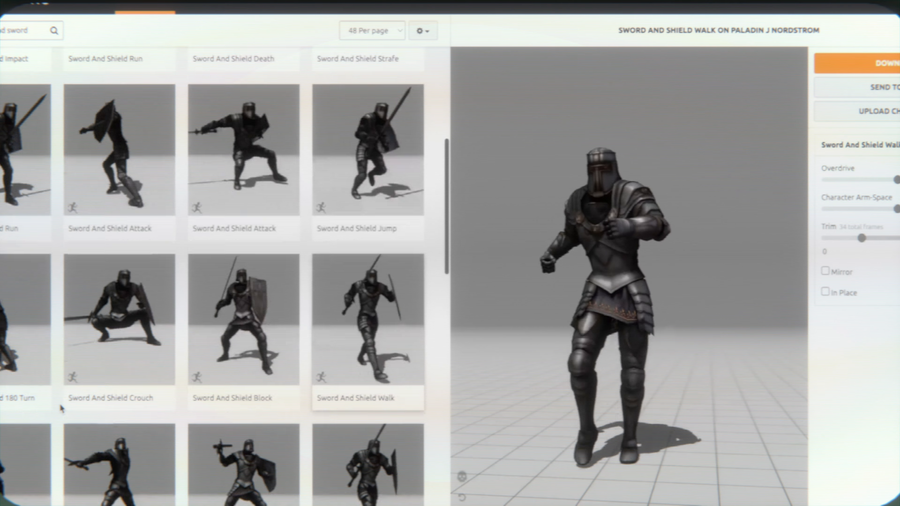
{"action": "scroll", "coordinate": [63, 408], "scroll_direction": "down", "scroll_amount": 1}
{"action": "left_click", "coordinate": [112, 439]}
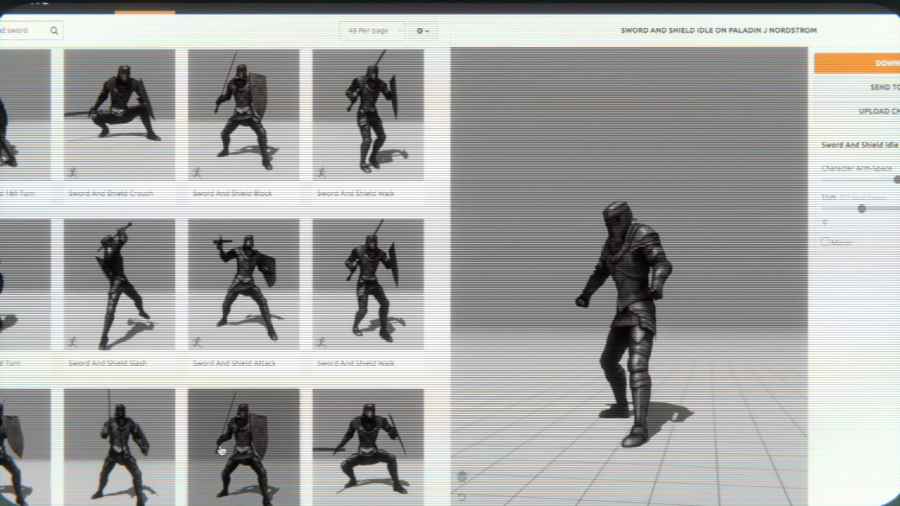
{"action": "left_click", "coordinate": [858, 63]}
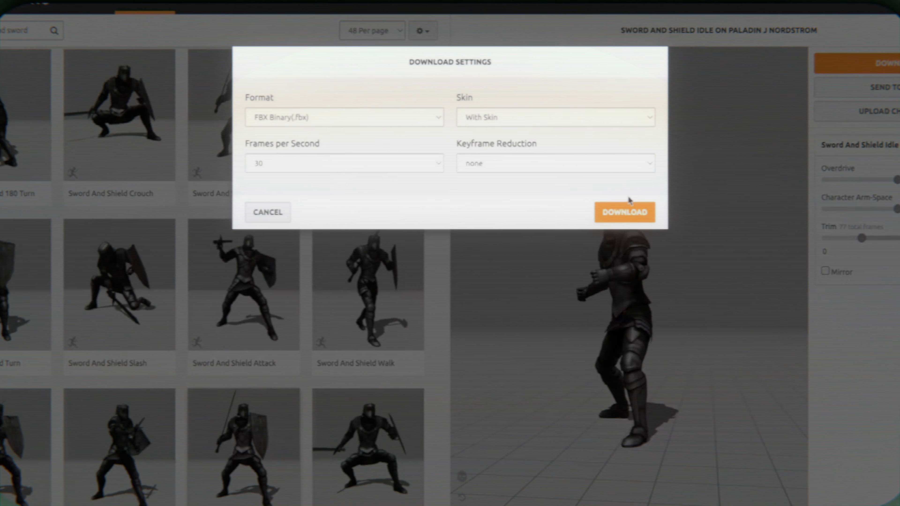
{"action": "left_click", "coordinate": [627, 210]}
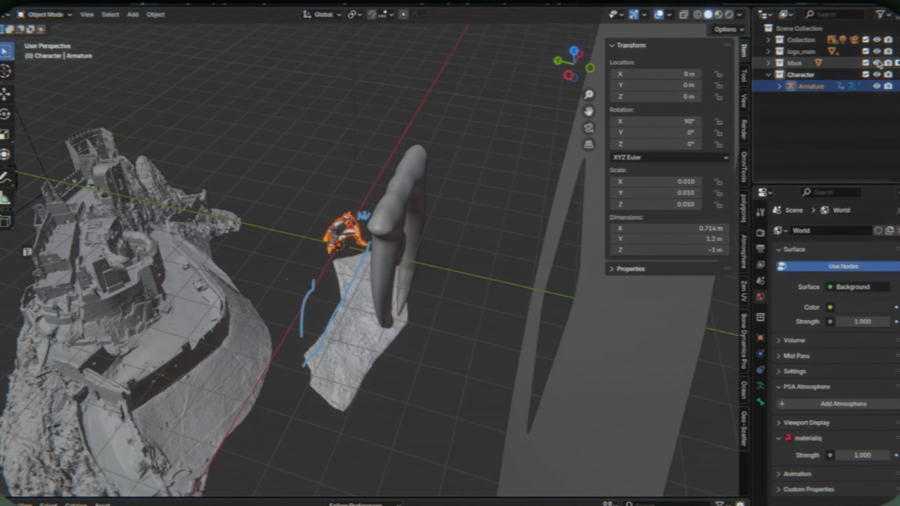
- In Blender, hide the Collection, logo_main and Mask collections to isolate the character and open the list of import formats
{"action": "left_click_drag", "start_coordinate": [877, 62], "coordinate": [878, 32]}
{"action": "middle_click_drag", "start_coordinate": [287, 126], "coordinate": [283, 134]}
{"action": "scroll", "coordinate": [283, 133], "scroll_direction": "up", "scroll_amount": 5}
{"action": "left_click", "coordinate": [254, 173]}
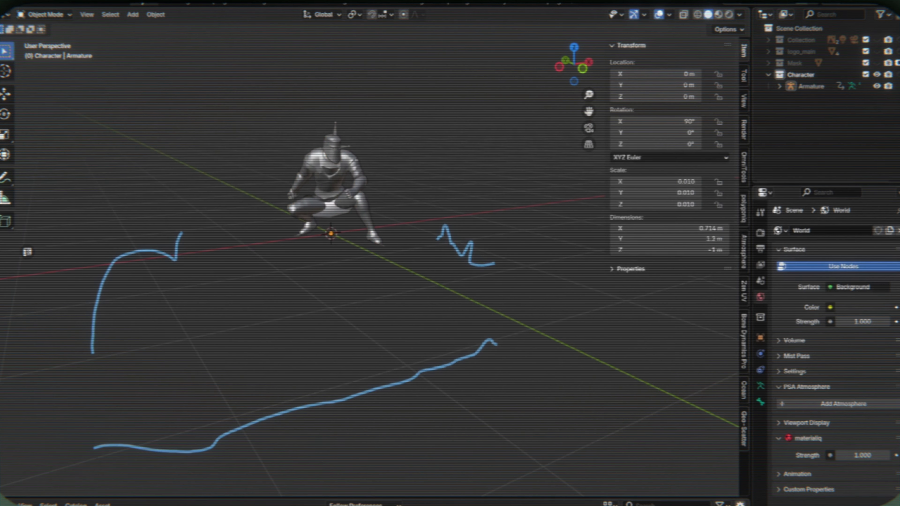
{"action": "left_click", "coordinate": [18, 2]}
{"action": "mouse_move", "coordinate": [60, 165]}
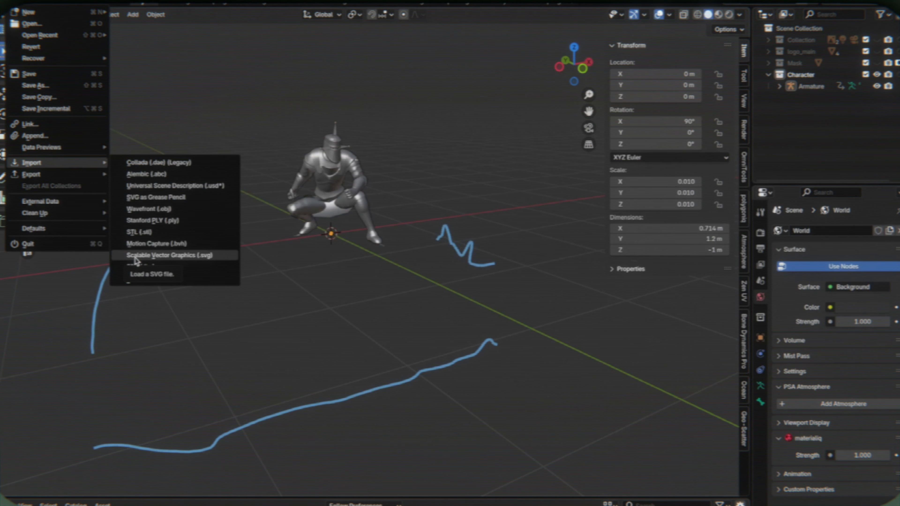
- Turn the enlarged lower area into a Nonlinear Animation editor and push the armature's mixamo action down into a strip
{"action": "left_click_drag", "start_coordinate": [7, 497], "coordinate": [8, 297]}
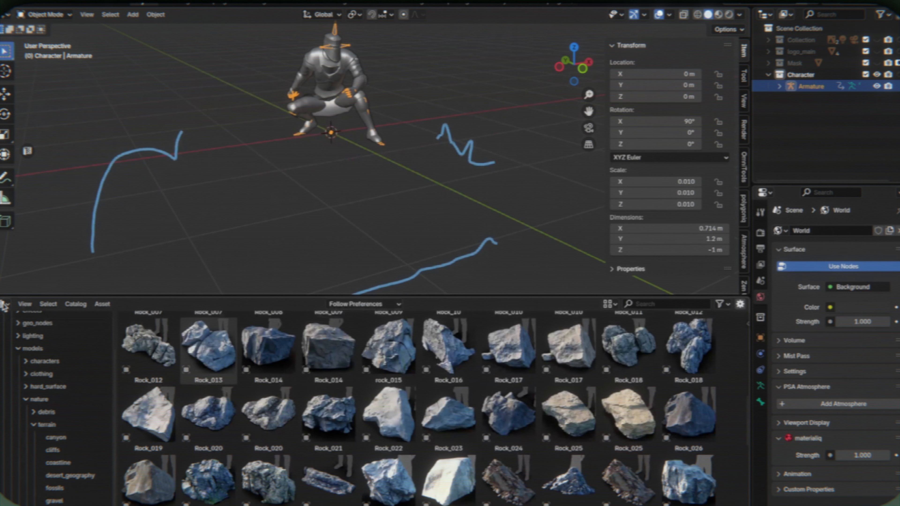
{"action": "left_click", "coordinate": [5, 304]}
{"action": "left_click", "coordinate": [115, 384]}
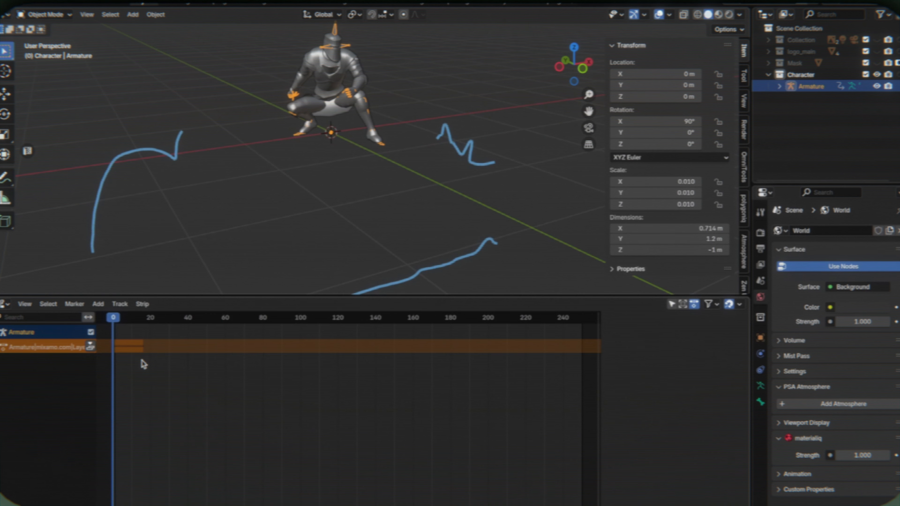
{"action": "left_click", "coordinate": [92, 348]}
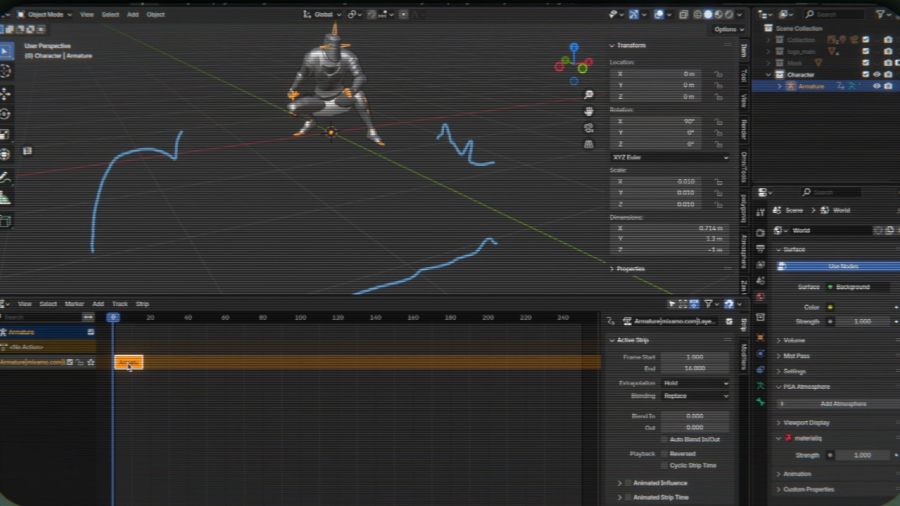
{"action": "left_click", "coordinate": [2, 306]}
{"action": "left_click", "coordinate": [1, 307]}
{"action": "left_click", "coordinate": [4, 306]}
{"action": "left_click", "coordinate": [2, 305]}
{"action": "left_click", "coordinate": [142, 304]}
{"action": "left_click", "coordinate": [4, 304]}
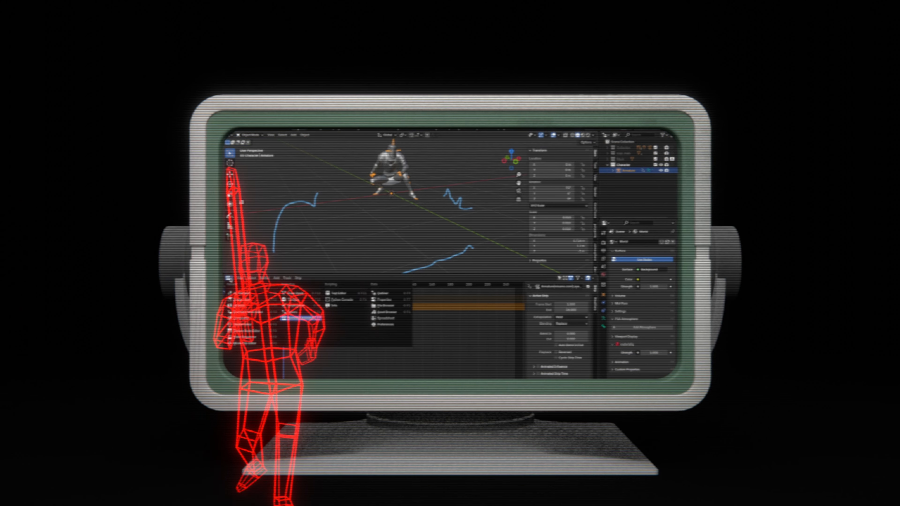
{"action": "left_click", "coordinate": [230, 280]}
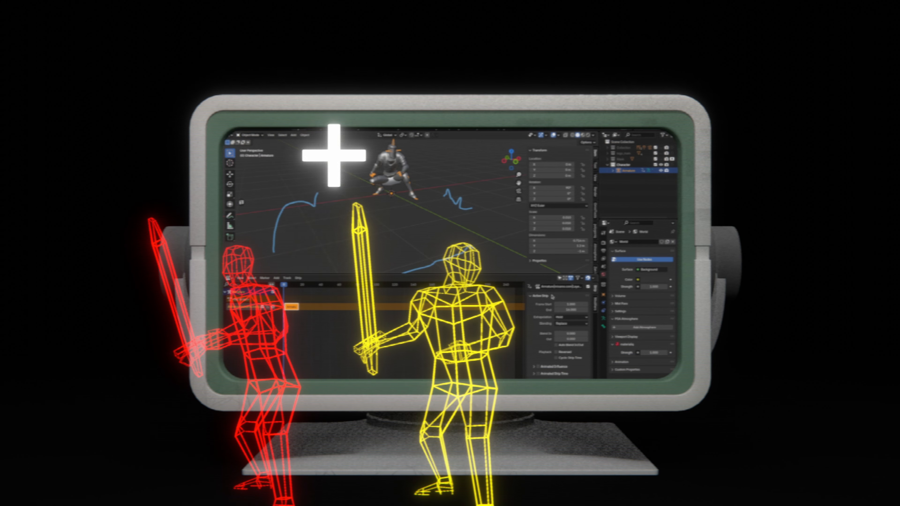
- Rename the NLA strip to Stand, shift it to start at frame 2 and set the current frame to 17
{"action": "left_click_drag", "start_coordinate": [523, 295], "coordinate": [460, 296]}
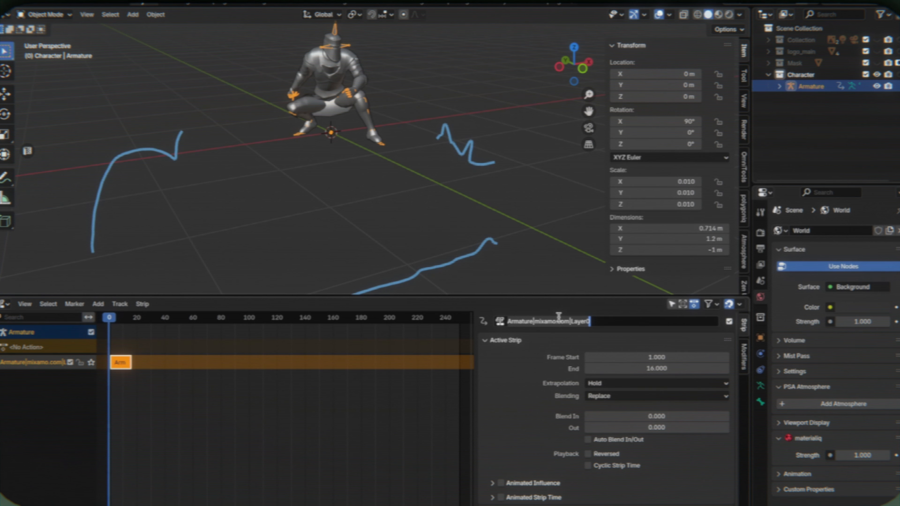
{"action": "key", "text": "space"}
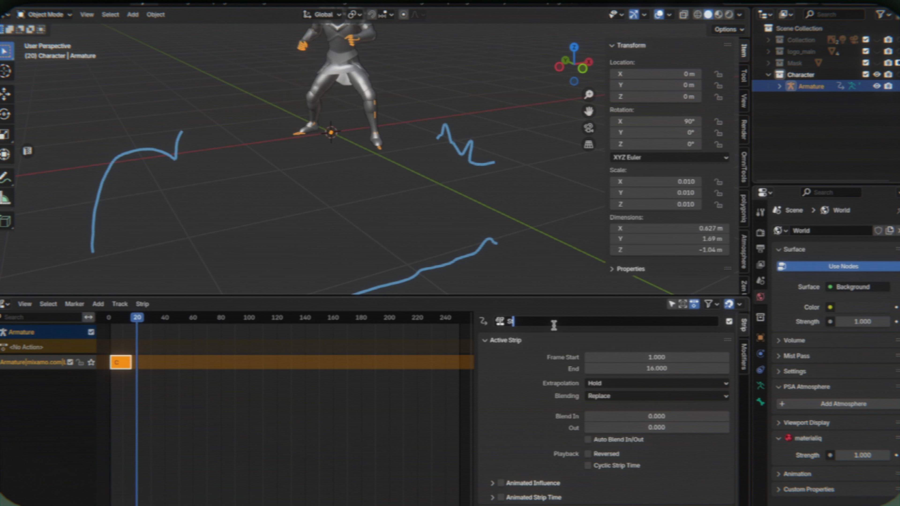
{"action": "left_click", "coordinate": [109, 318]}
{"action": "left_click_drag", "start_coordinate": [119, 366], "coordinate": [123, 364]}
{"action": "left_click", "coordinate": [133, 318]}
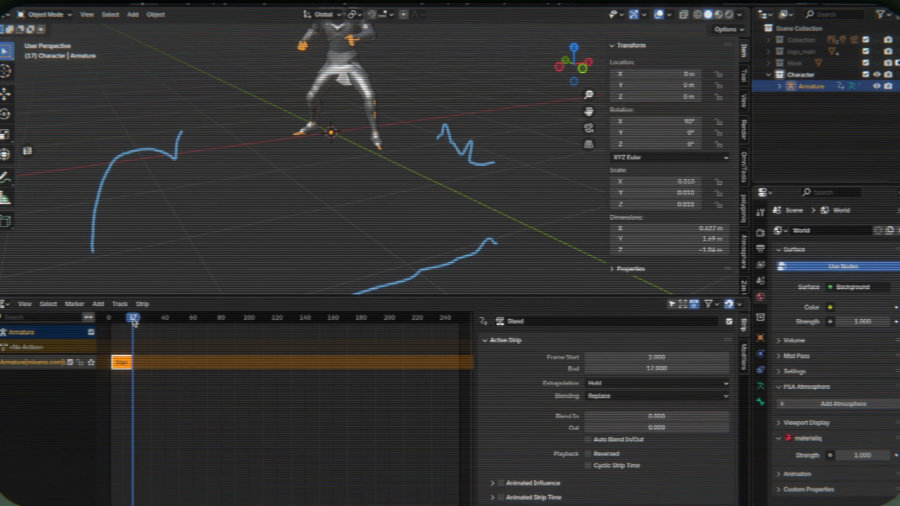
{"action": "right_click", "coordinate": [128, 363]}
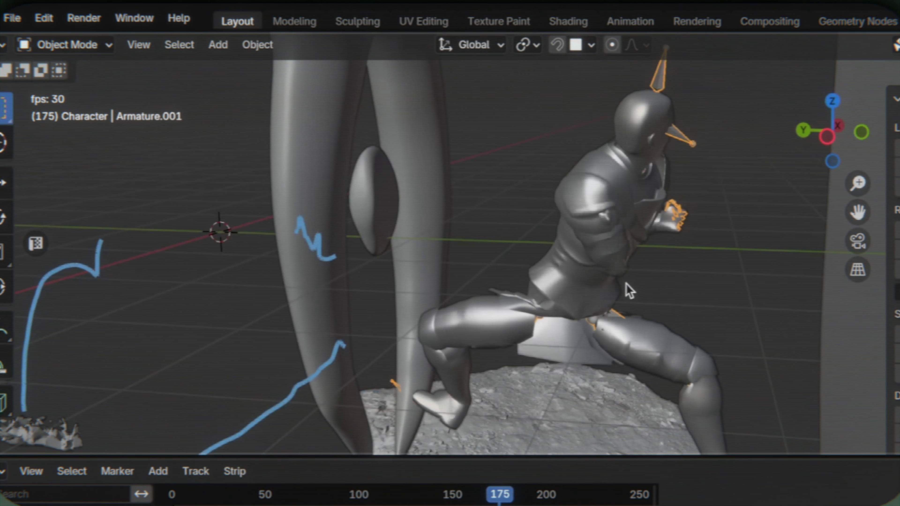
- Play the character's animation and reposition the Idle 1 strip in the NLA tracks relative to Idle 2
{"action": "scroll", "coordinate": [627, 286], "scroll_direction": "up", "scroll_amount": 5}
{"action": "middle_click_drag", "start_coordinate": [629, 287], "coordinate": [631, 301]}
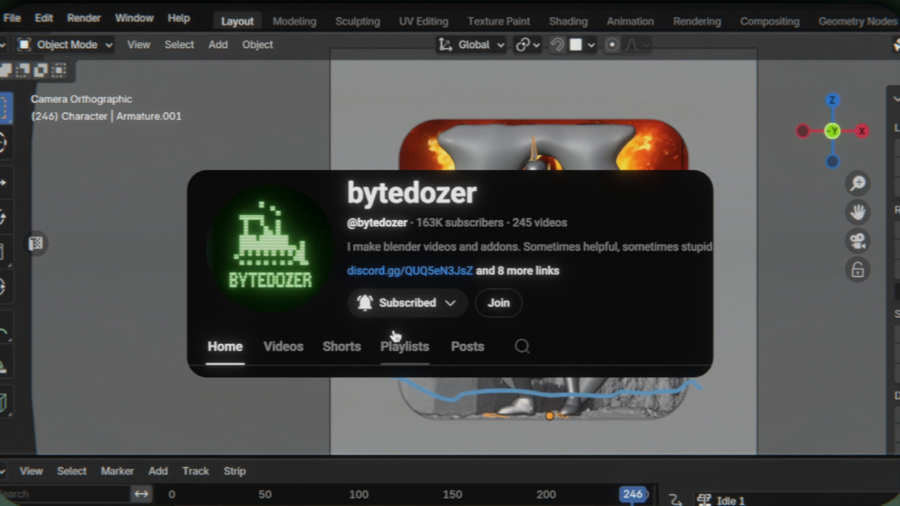
{"action": "key", "text": "space"}
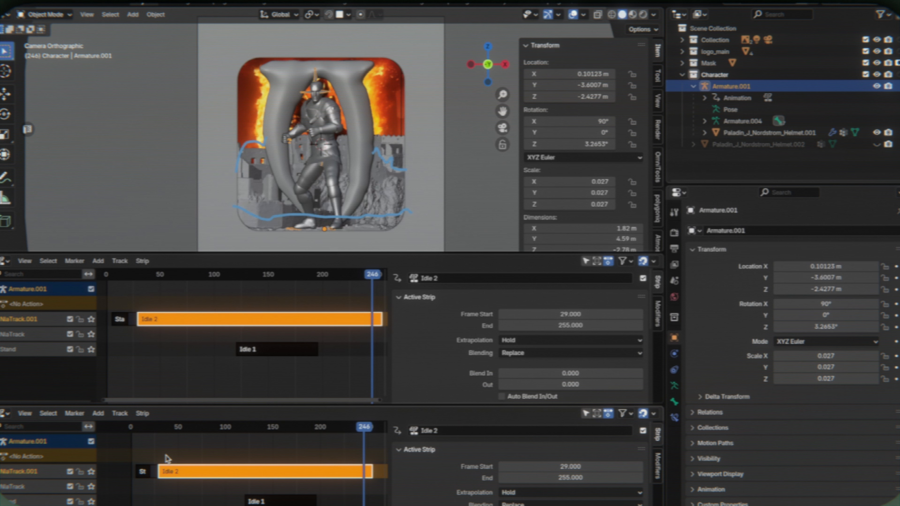
{"action": "middle_click_drag", "start_coordinate": [280, 498], "coordinate": [220, 497]}
{"action": "left_click_drag", "start_coordinate": [196, 500], "coordinate": [327, 466]}
{"action": "left_click", "coordinate": [326, 448]}
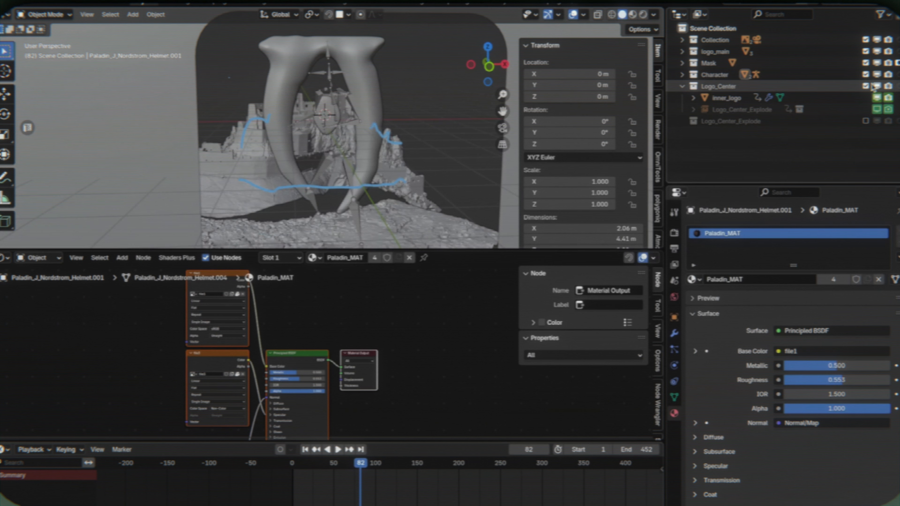
- Hide the Logo_Center collection and enable the Logo_Center_Explode collection to show the fractured logo center
{"action": "left_click", "coordinate": [877, 87]}
{"action": "left_click", "coordinate": [865, 122]}
{"action": "middle_click_drag", "start_coordinate": [278, 116], "coordinate": [310, 115]}
{"action": "scroll", "coordinate": [308, 116], "scroll_direction": "up", "scroll_amount": 6}
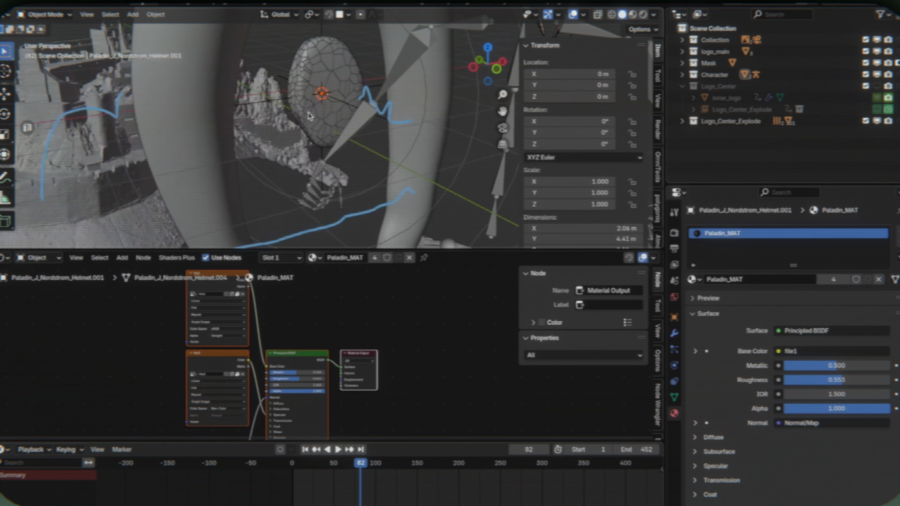
- Select the Turbulence force field at the logo's center, scrub the explosion to frame 88 and open the viewport shading options
{"action": "left_click", "coordinate": [290, 83]}
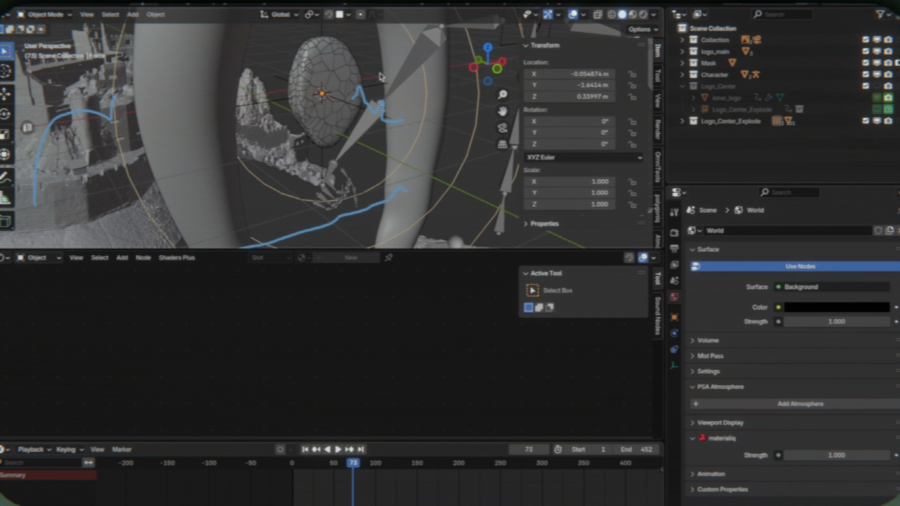
{"action": "left_click", "coordinate": [380, 88]}
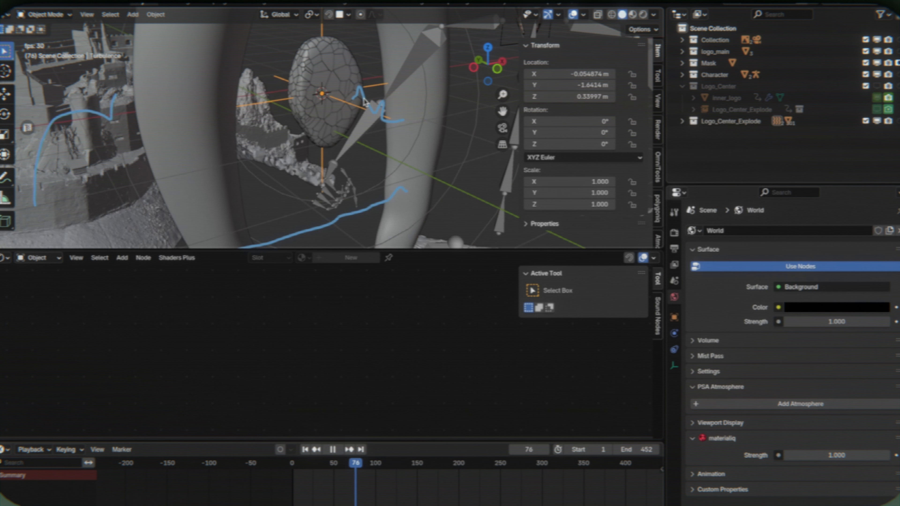
{"action": "mouse_move", "coordinate": [353, 463]}
{"action": "left_mouse_down"}
{"action": "mouse_move", "coordinate": [376, 473]}
{"action": "mouse_move", "coordinate": [362, 467]}
{"action": "left_mouse_up"}
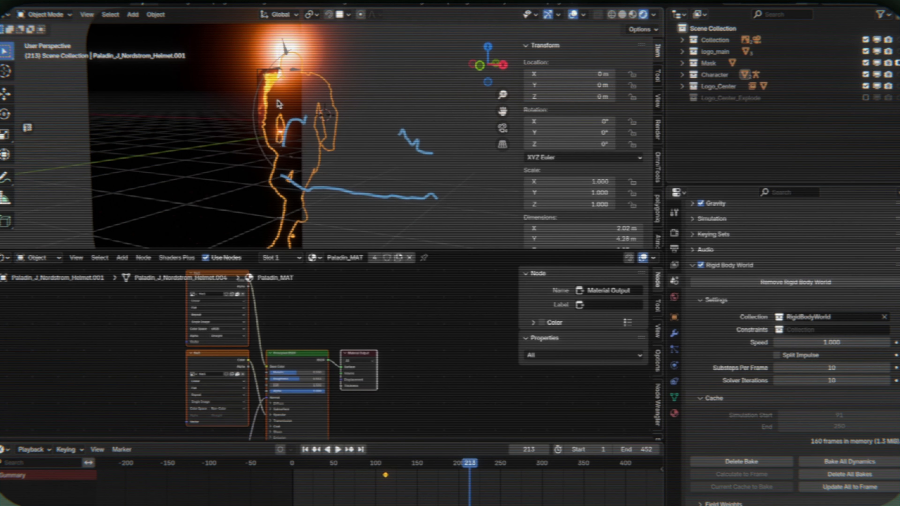
{"action": "left_click", "coordinate": [655, 16]}
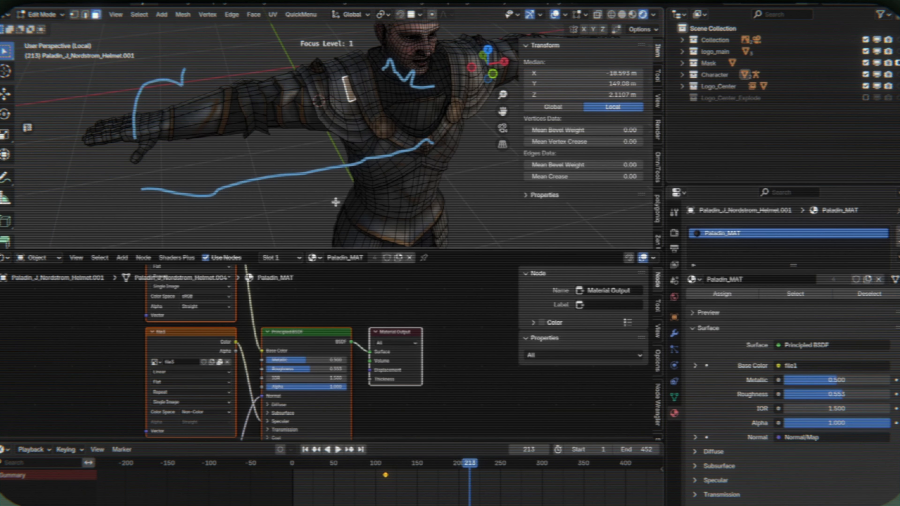
- Select the linked torso and forearm armour faces delimited by seams and return to Object Mode
{"action": "key", "text": "l"}
{"action": "key", "text": "l"}
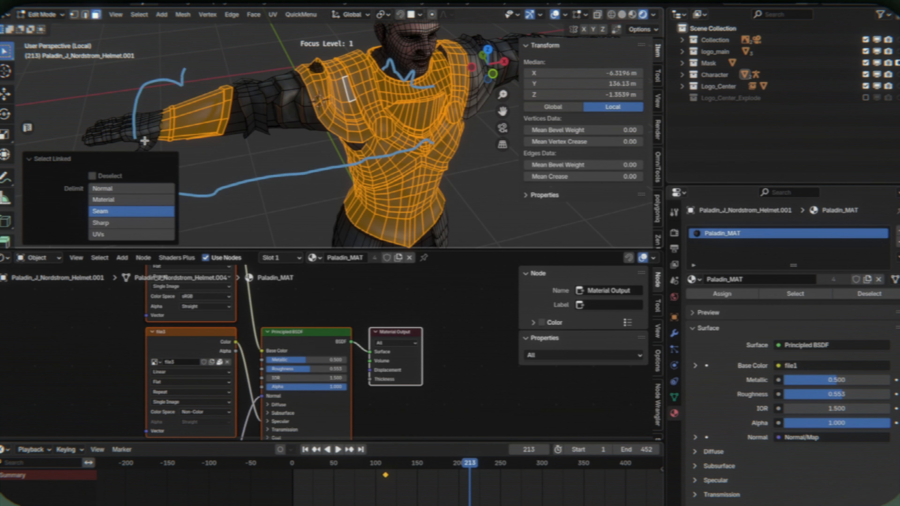
{"action": "key", "text": "l"}
{"action": "key", "text": "Tab"}
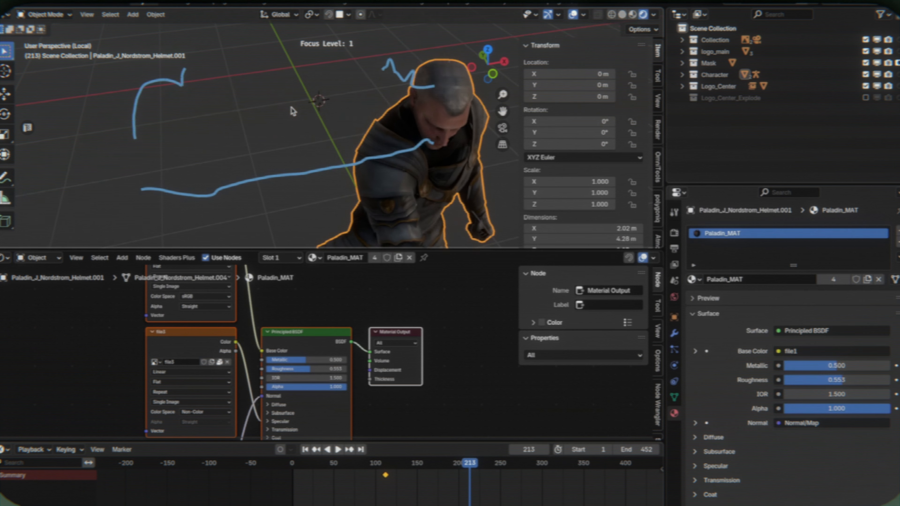
{"action": "middle_click_drag", "start_coordinate": [292, 110], "coordinate": [292, 111]}
{"action": "scroll", "coordinate": [316, 151], "scroll_direction": "down", "scroll_amount": 5}
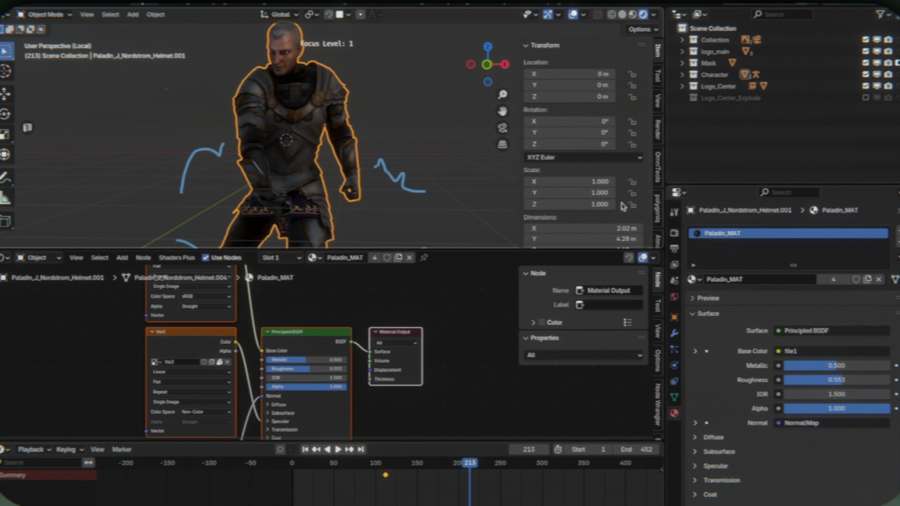
- Add a second material slot with a single-user copy of Paladin_MAT and rename it Paladin_Skin
{"action": "left_click", "coordinate": [898, 233]}
{"action": "left_click", "coordinate": [693, 301]}
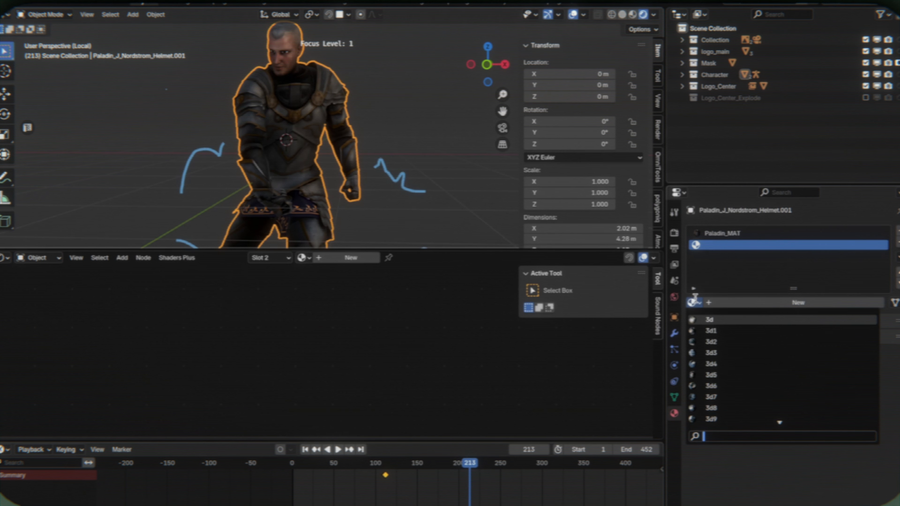
{"action": "left_click", "coordinate": [714, 319]}
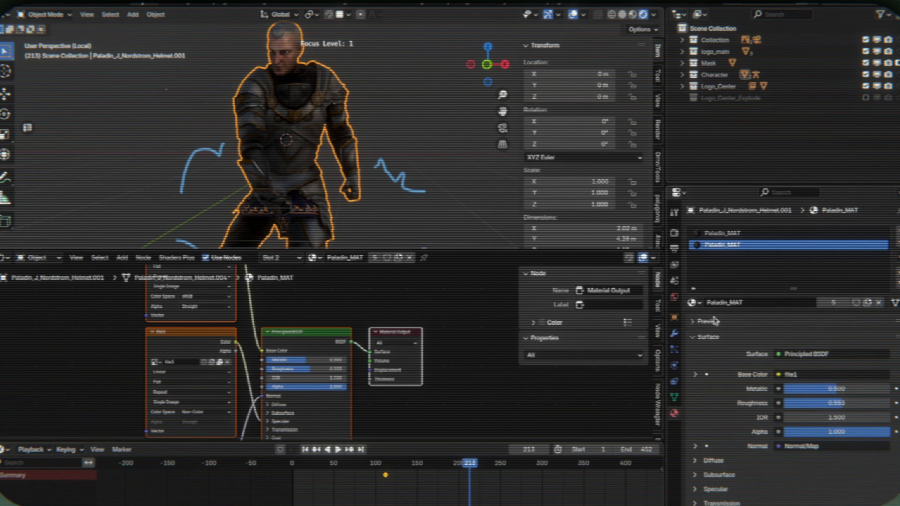
{"action": "left_click", "coordinate": [833, 302]}
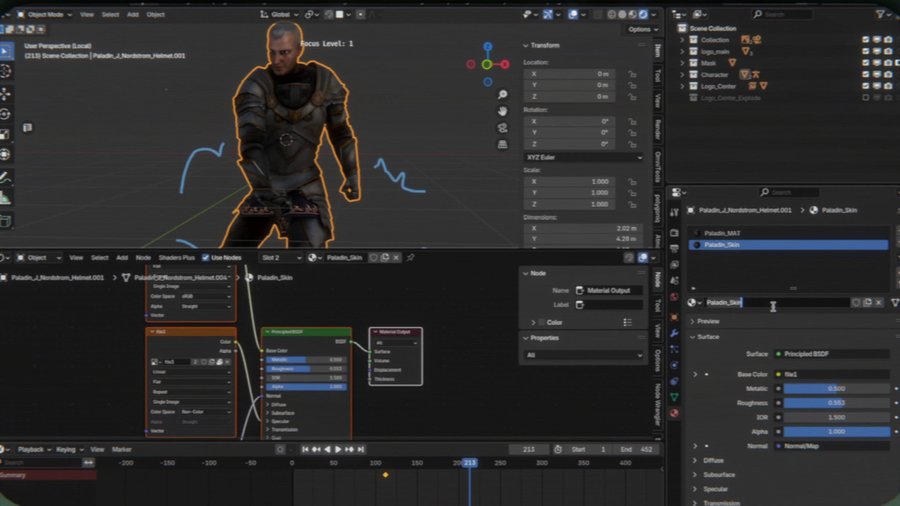
{"action": "key", "text": "Return"}
- Select the linked faces of the character's head and the collar strip around the neck in Edit Mode
{"action": "key", "text": "Tab"}
{"action": "left_click", "coordinate": [341, 62]}
{"action": "key", "text": "l"}
{"action": "middle_click_drag", "start_coordinate": [341, 62], "coordinate": [344, 116], "text": "shift"}
{"action": "scroll", "coordinate": [339, 89], "scroll_direction": "up", "scroll_amount": 2}
{"action": "middle_click_drag", "start_coordinate": [325, 227], "coordinate": [326, 146], "text": "shift"}
{"action": "key", "text": "l"}
{"action": "middle_click_drag", "start_coordinate": [348, 24], "coordinate": [337, 88], "text": "shift"}
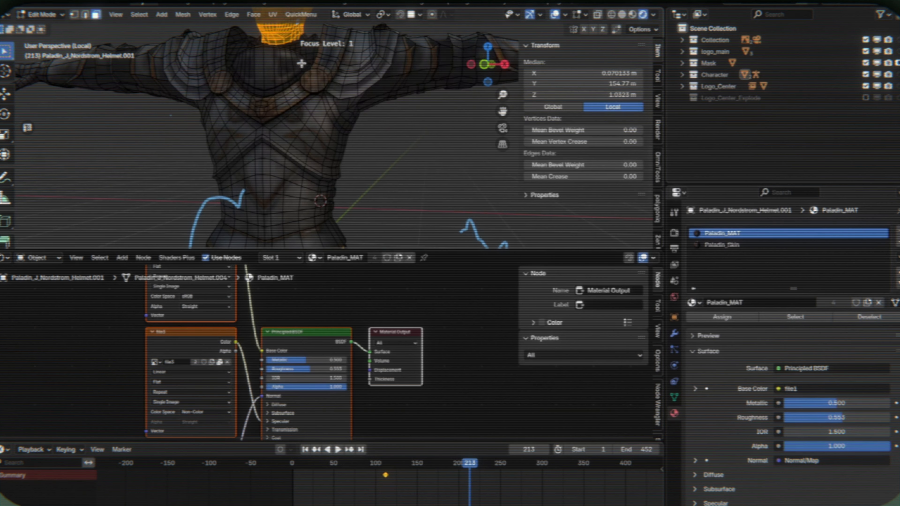
{"action": "middle_click_drag", "start_coordinate": [301, 63], "coordinate": [255, 140], "text": "shift"}
{"action": "scroll", "coordinate": [321, 107], "scroll_direction": "up", "scroll_amount": 5}
{"action": "key", "text": "l"}
{"action": "key", "text": "ctrl+z"}
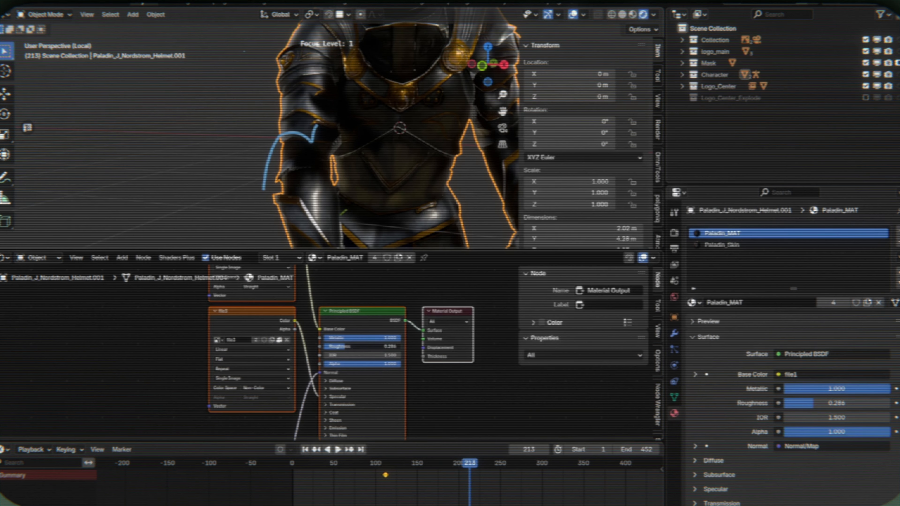
- Exit the character's local focus view to bring back the full logo scene
{"action": "scroll", "coordinate": [439, 78], "scroll_direction": "up", "scroll_amount": 3}
{"action": "middle_click_drag", "start_coordinate": [439, 79], "coordinate": [439, 78]}
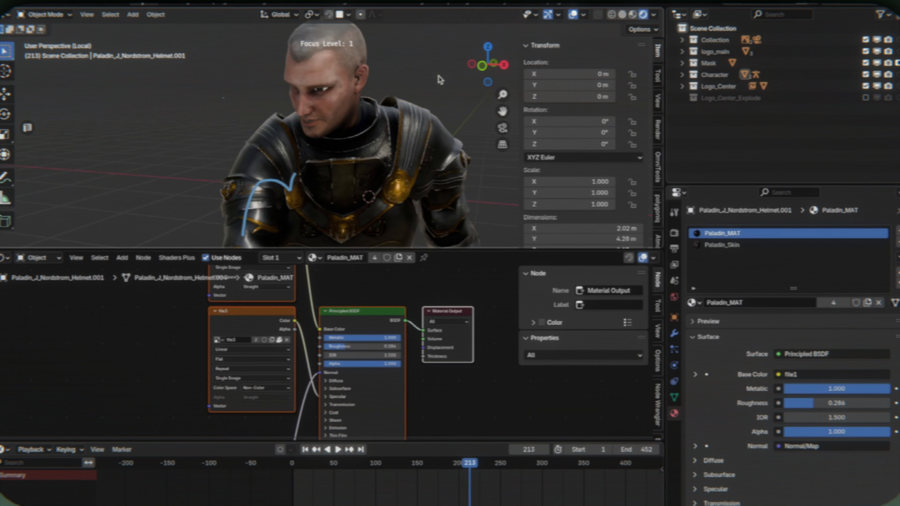
{"action": "scroll", "coordinate": [440, 79], "scroll_direction": "down", "scroll_amount": 3}
{"action": "key", "text": "f"}
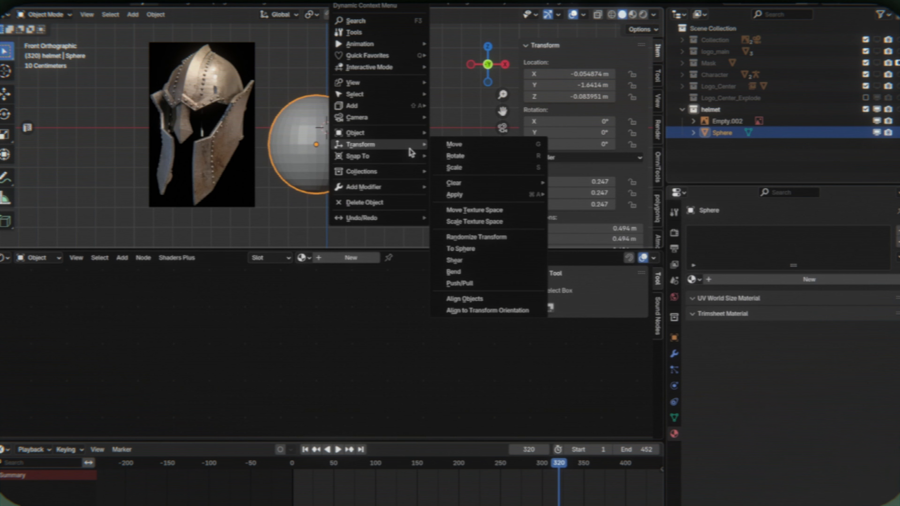
- Snap the new helmet sphere to the 3D cursor
{"action": "mouse_move", "coordinate": [390, 156]}
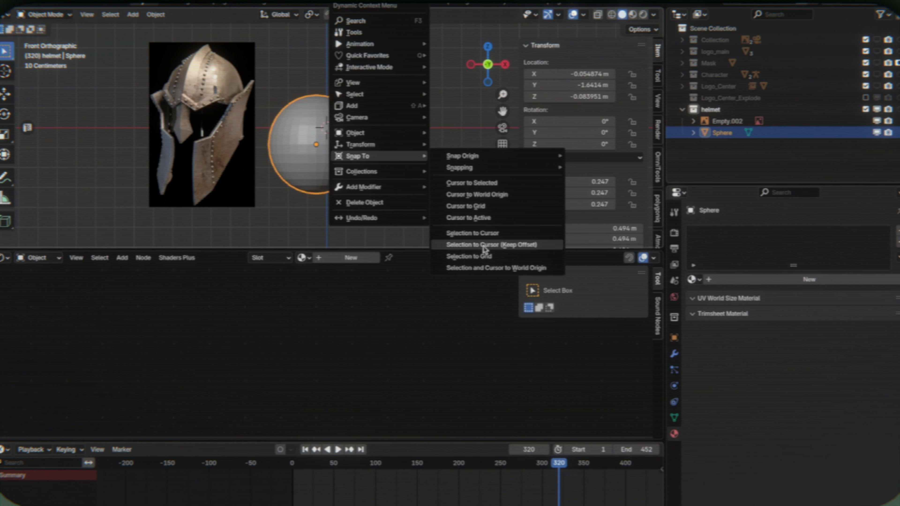
{"action": "left_click", "coordinate": [472, 234]}
{"action": "middle_click_drag", "start_coordinate": [474, 119], "coordinate": [437, 146]}
{"action": "key", "text": "f"}
{"action": "scroll", "coordinate": [433, 135], "scroll_direction": "down", "scroll_amount": 4}
- Rotate the sphere about -5.3° around the X axis and scale it along Z to shape the helmet dome
{"action": "key", "text": "r"}
{"action": "key", "text": "x"}
{"action": "left_click", "coordinate": [434, 143]}
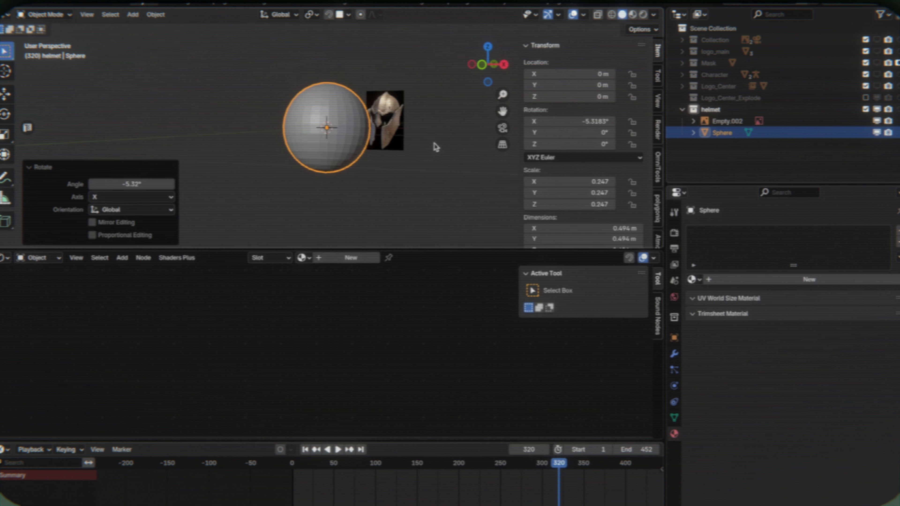
{"action": "key", "text": "s"}
{"action": "key", "text": "z"}
{"action": "left_click", "coordinate": [449, 127]}
- Scale the lower edge of the extruded nose guard on the helmet dome
{"action": "key", "text": "Tab"}
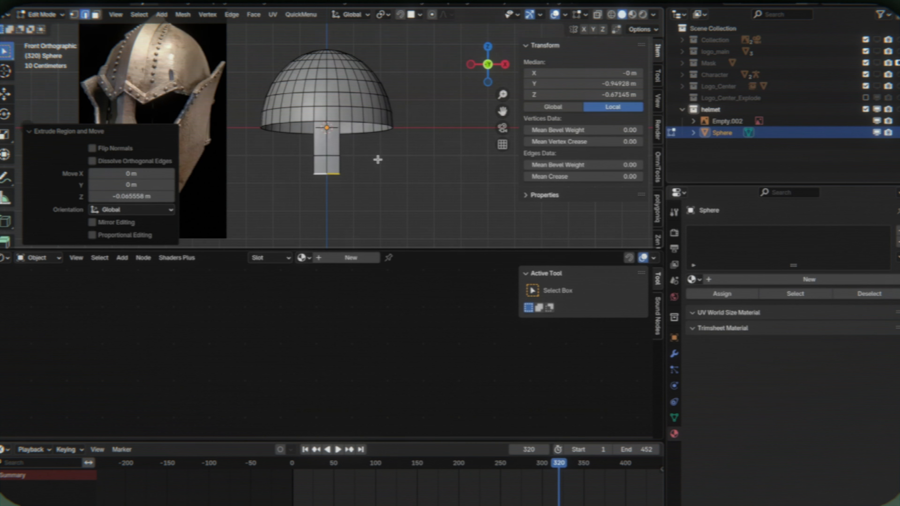
{"action": "key", "text": "s"}
{"action": "left_click", "coordinate": [378, 157]}
- Move the extruded front edge of the cheek guard plane down along Z and scale it along X
{"action": "key", "text": "g"}
{"action": "key", "text": "z"}
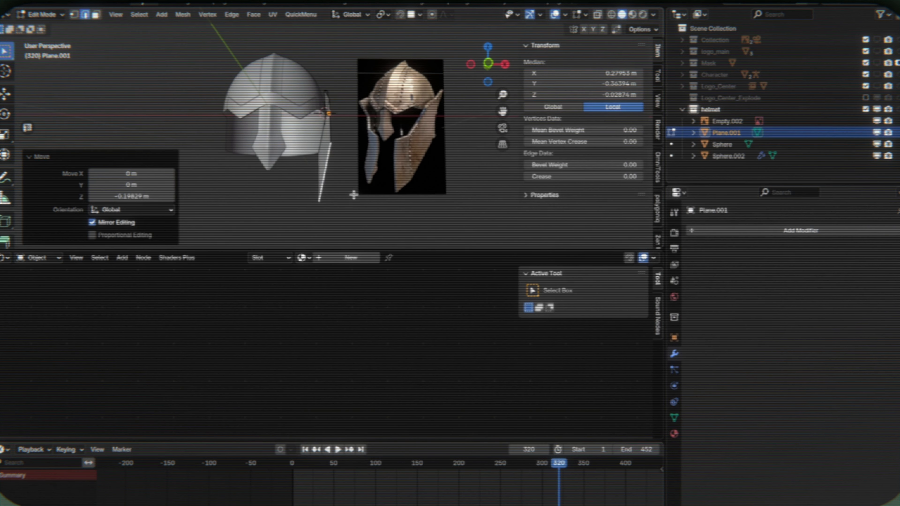
{"action": "key", "text": "s"}
{"action": "key", "text": "x"}
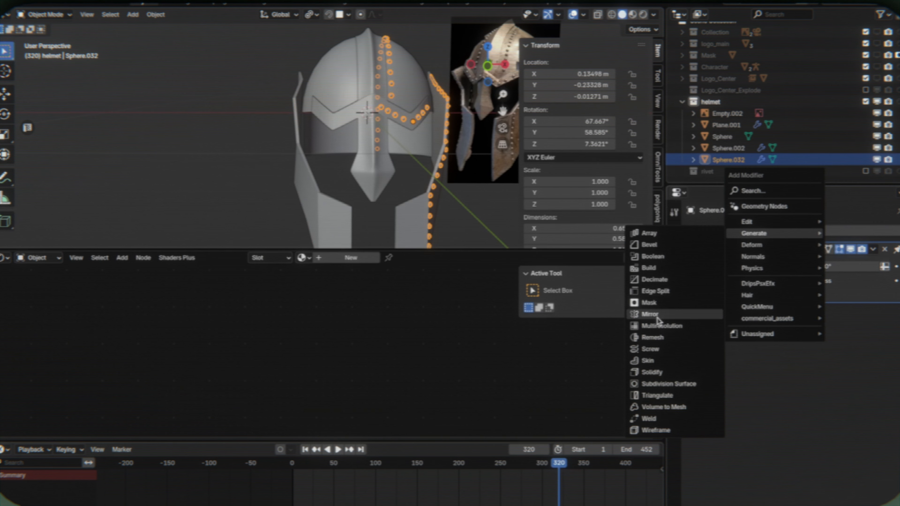
- Set the helmet dome Sphere as the mirror object of the rivets' Mirror modifier
{"action": "left_click", "coordinate": [652, 314]}
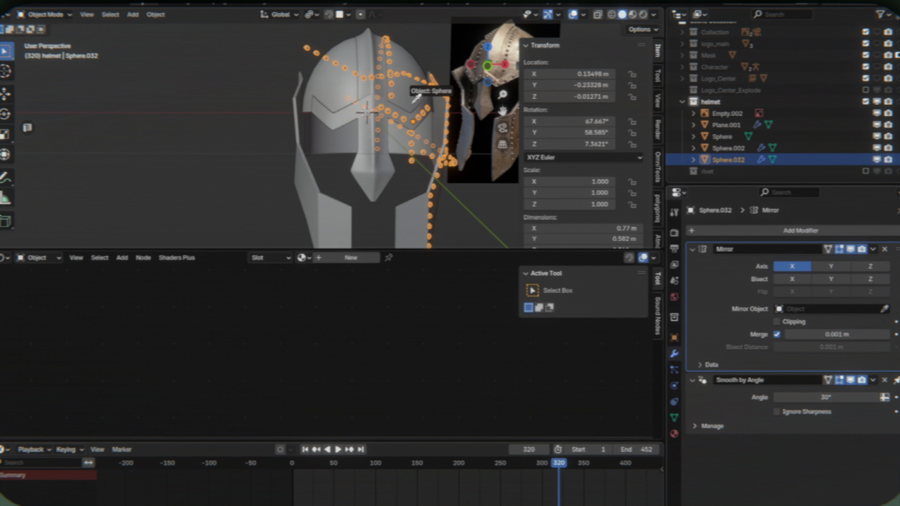
{"action": "left_click", "coordinate": [413, 101]}
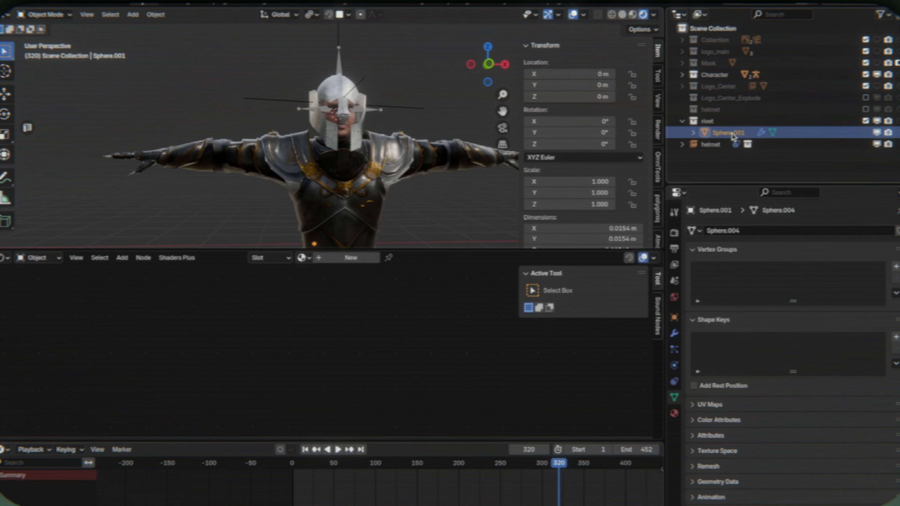
- Delete the rivet collection together with its hierarchy
{"action": "right_click", "coordinate": [819, 121]}
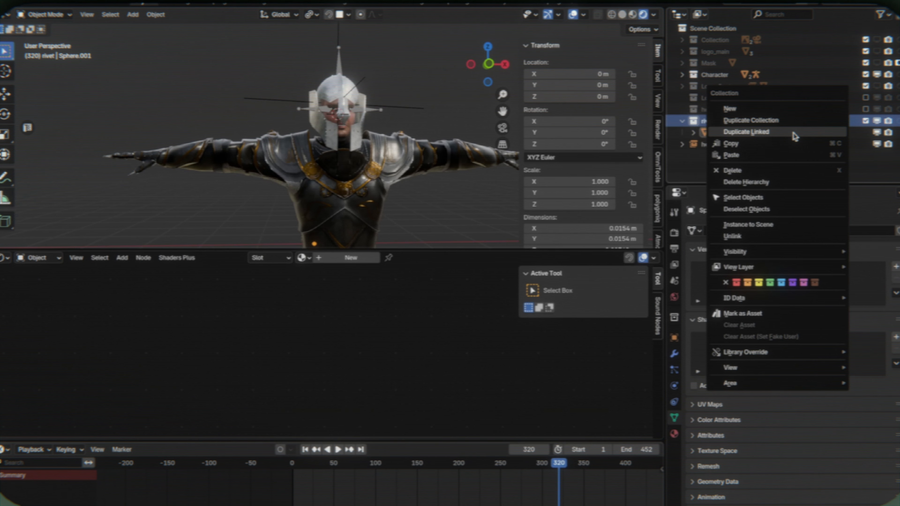
{"action": "left_click", "coordinate": [770, 183]}
- Select Plane.001 and insert a Hue/Saturation/Value node after metal_000's Diffuse texture, with Value set to 0.100
{"action": "left_click", "coordinate": [682, 110]}
{"action": "left_click", "coordinate": [726, 121]}
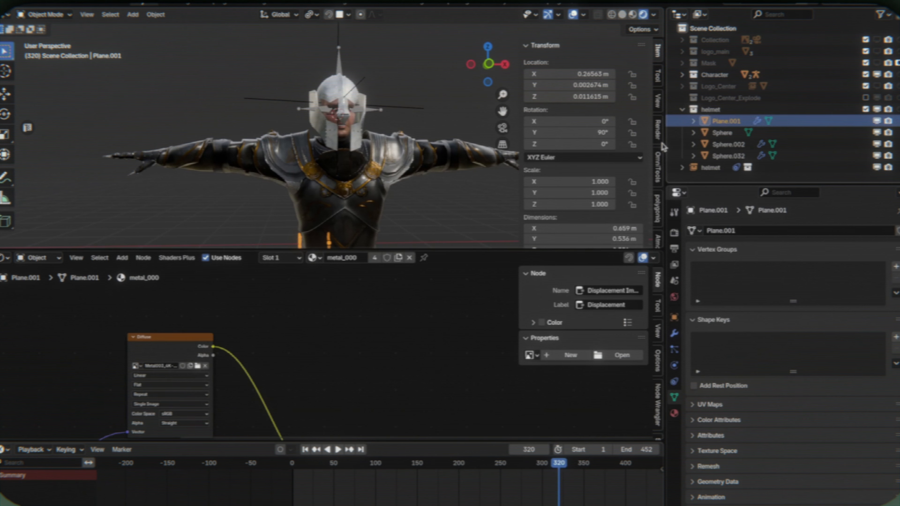
{"action": "key", "text": "F3"}
{"action": "type", "text": "hue sat"}
{"action": "key", "text": "Return"}
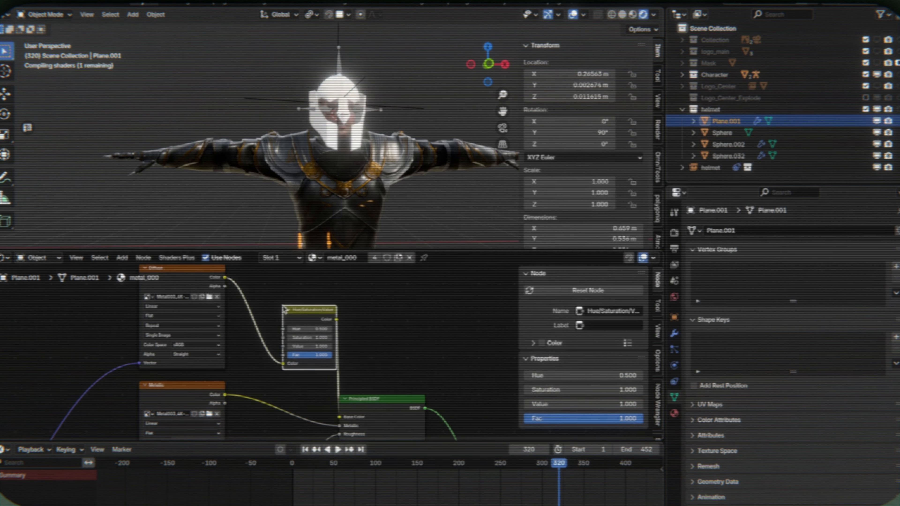
{"action": "left_click", "coordinate": [281, 348]}
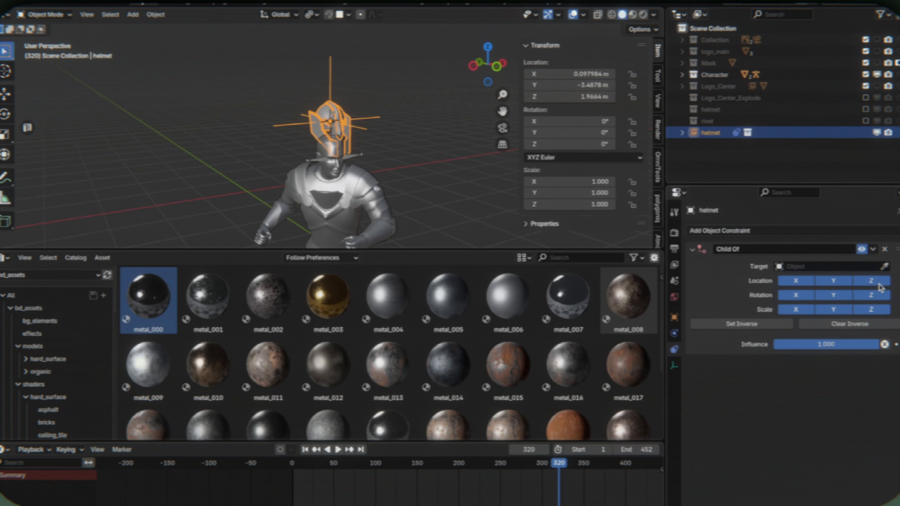
- Set the helmet's Child Of constraint target to Armature.001 and its bone to mixamorig:Head
{"action": "left_click", "coordinate": [835, 266]}
{"action": "left_click", "coordinate": [827, 283]}
{"action": "left_click", "coordinate": [825, 281]}
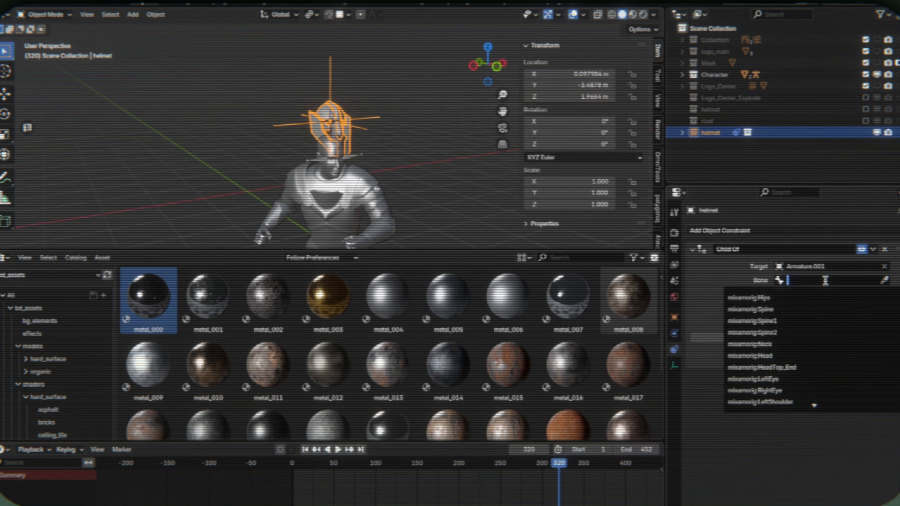
{"action": "type", "text": "he"}
{"action": "left_click", "coordinate": [805, 298]}
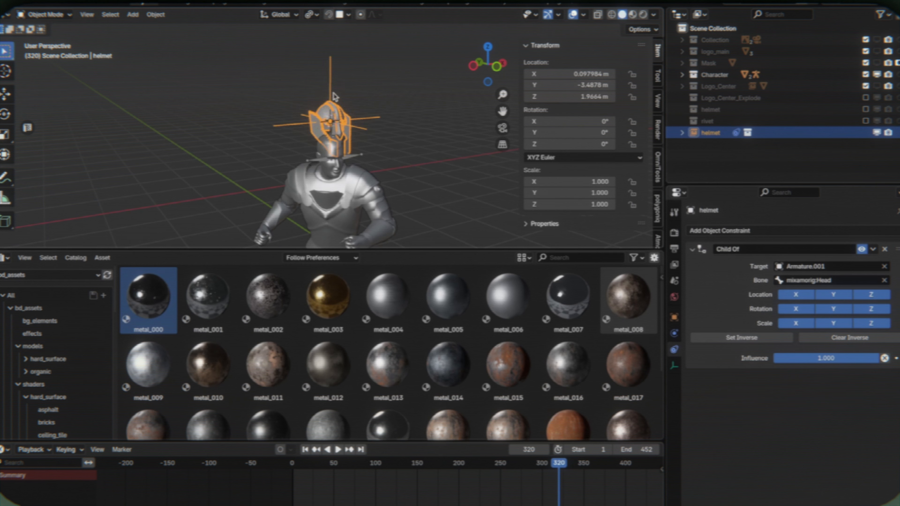
- Examine the armature's head bone in wireframe Edit Mode, return to solid shading and frame the helmet again
{"action": "left_click", "coordinate": [346, 132]}
{"action": "key", "text": "shift+z"}
{"action": "key", "text": "Tab"}
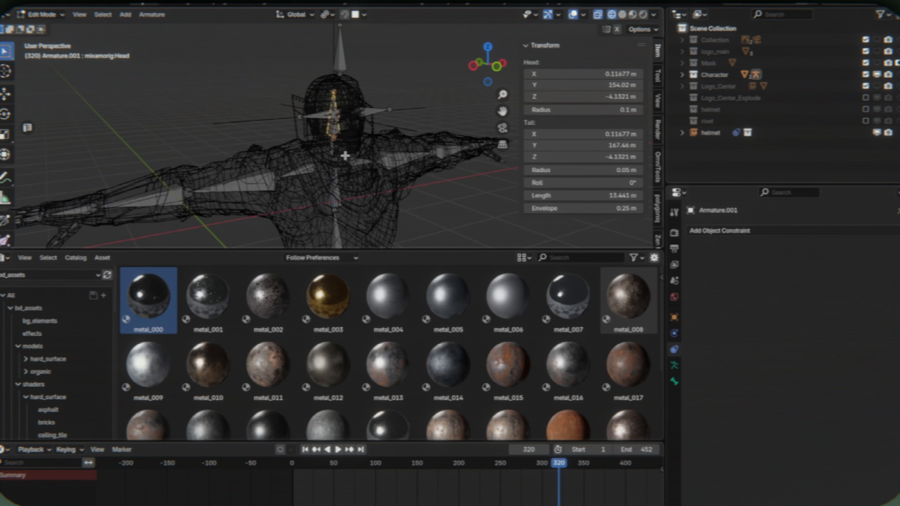
{"action": "key", "text": "Tab"}
{"action": "left_click", "coordinate": [351, 139]}
{"action": "key", "text": "shift+z"}
{"action": "key", "text": "KP_Decimal"}
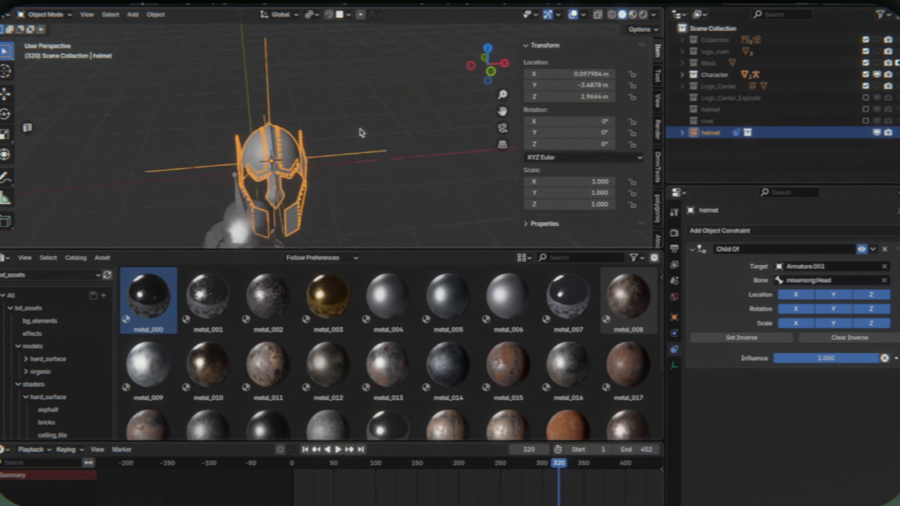
- Move the helmet along Y to about -3.98 m and rotate it about -18.6° around Z
{"action": "key", "text": "g"}
{"action": "key", "text": "y"}
{"action": "left_click", "coordinate": [381, 185]}
{"action": "key", "text": "r"}
{"action": "key", "text": "z"}
{"action": "left_click", "coordinate": [393, 214]}
{"action": "middle_click_drag", "start_coordinate": [388, 228], "coordinate": [391, 215]}
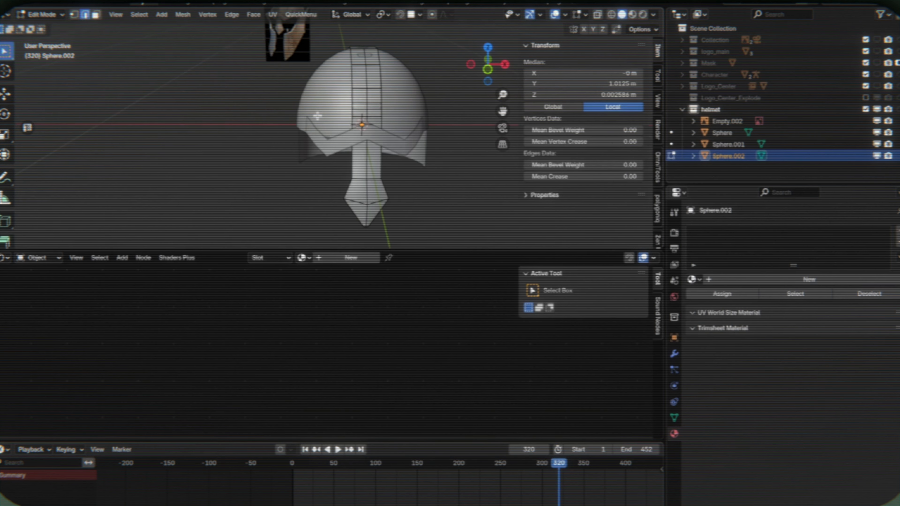
- Add a vertical edge loop near the side of the helmet's central crest strip
{"action": "scroll", "coordinate": [335, 152], "scroll_direction": "up", "scroll_amount": 3}
{"action": "key", "text": "ctrl+r"}
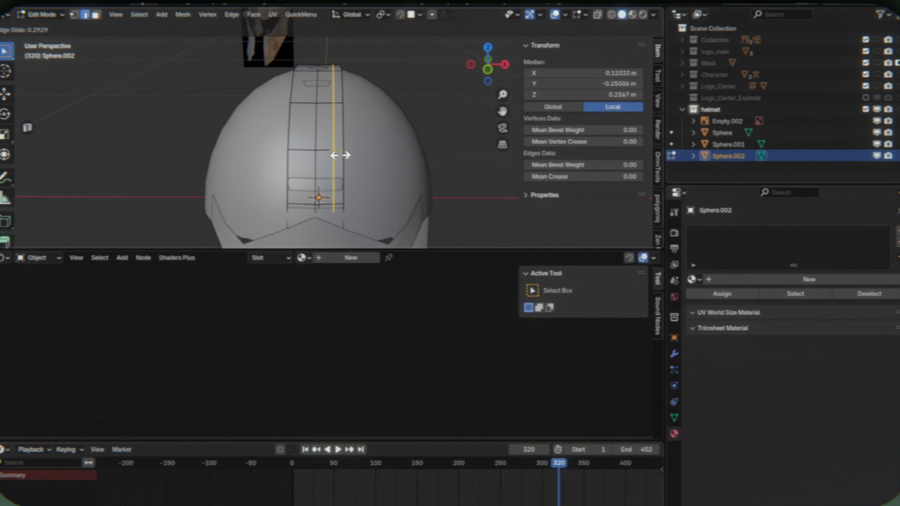
{"action": "left_click", "coordinate": [340, 155]}
{"action": "key", "text": "Tab"}
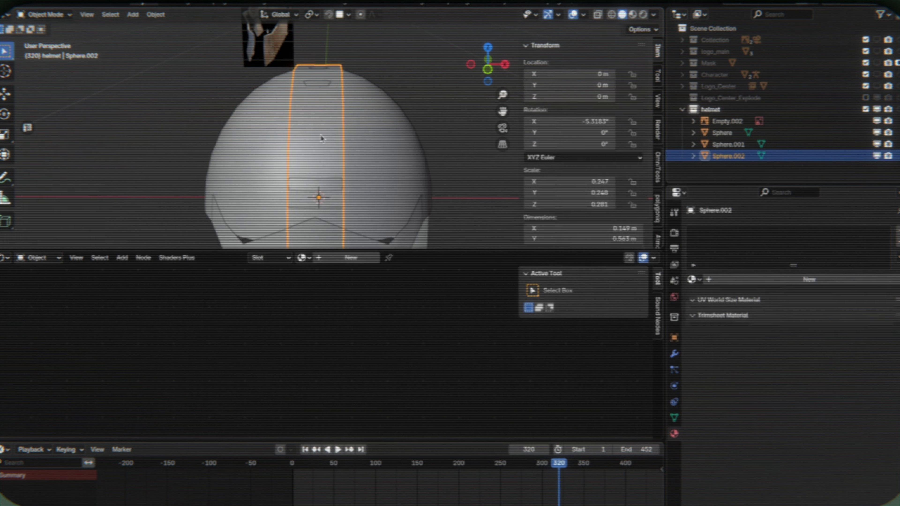
- Add a Subdivision modifier to the helmet's crest strip and set its viewport level to 2
{"action": "left_click", "coordinate": [674, 354]}
{"action": "left_click", "coordinate": [726, 231]}
{"action": "left_click", "coordinate": [793, 383]}
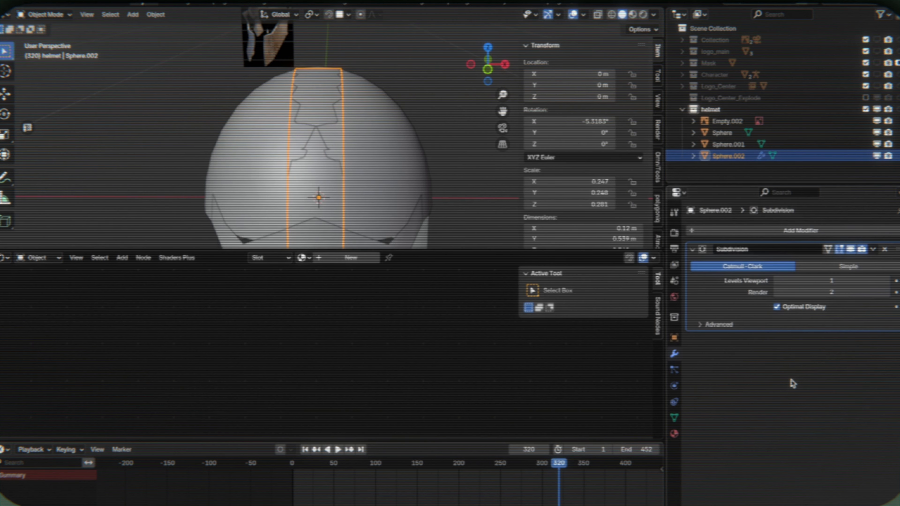
{"action": "left_click", "coordinate": [887, 283]}
{"action": "scroll", "coordinate": [398, 131], "scroll_direction": "down", "scroll_amount": 4}
{"action": "middle_click_drag", "start_coordinate": [398, 131], "coordinate": [398, 126]}
- Select the border edges of the helmet's zigzag brow band and crease them with a factor of 1.000
{"action": "key", "text": "Tab"}
{"action": "scroll", "coordinate": [397, 126], "scroll_direction": "up", "scroll_amount": 5}
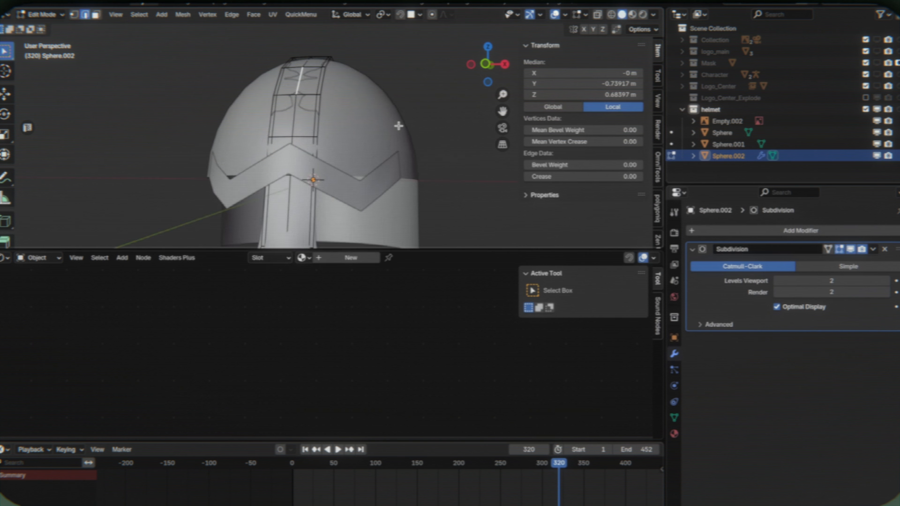
{"action": "key", "text": "Tab"}
{"action": "left_click", "coordinate": [475, 147], "text": "alt"}
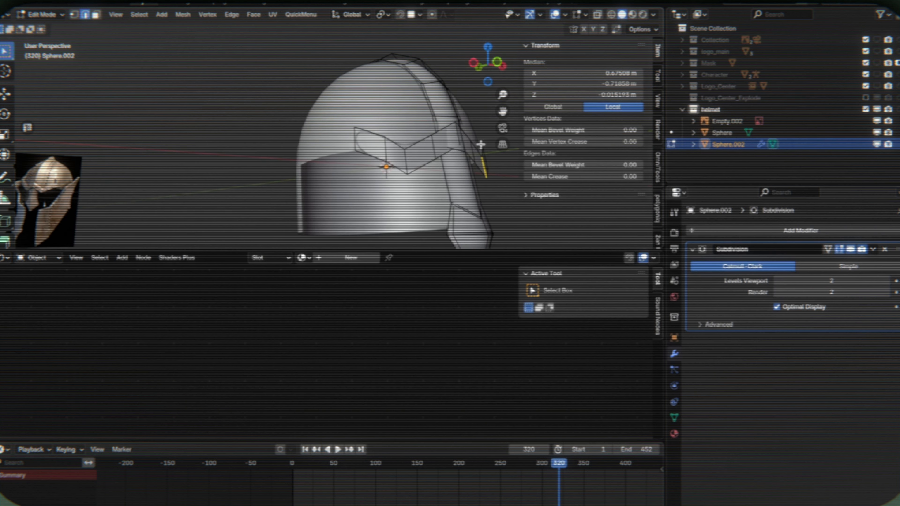
{"action": "left_click", "coordinate": [350, 135]}
{"action": "middle_click_drag", "start_coordinate": [472, 132], "coordinate": [434, 130]}
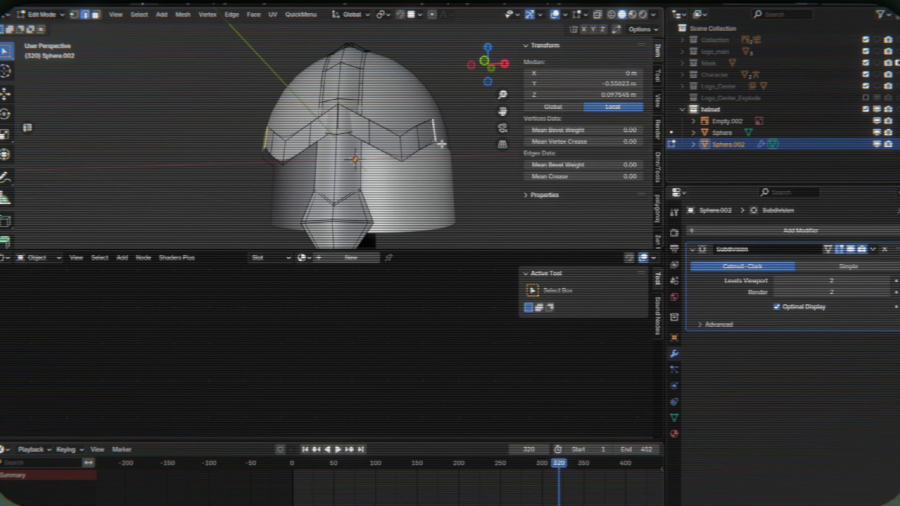
{"action": "left_click", "coordinate": [517, 131]}
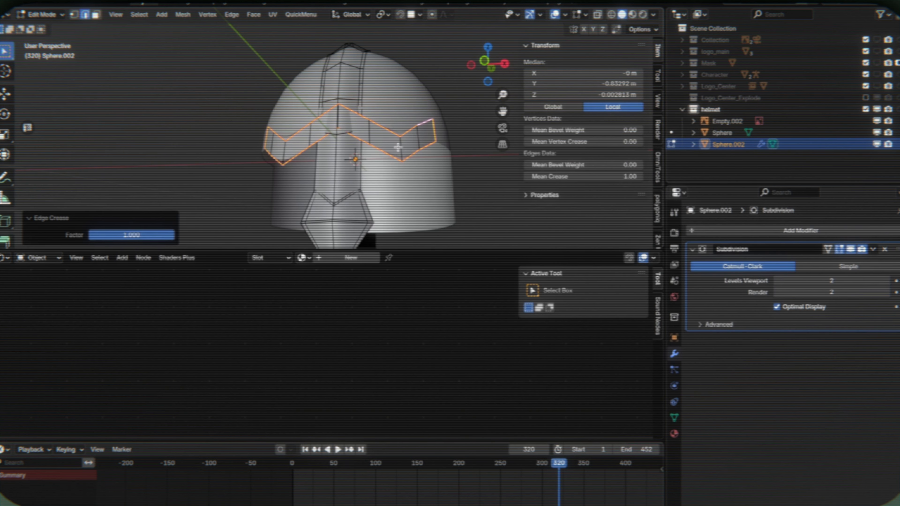
{"action": "left_click", "coordinate": [399, 147]}
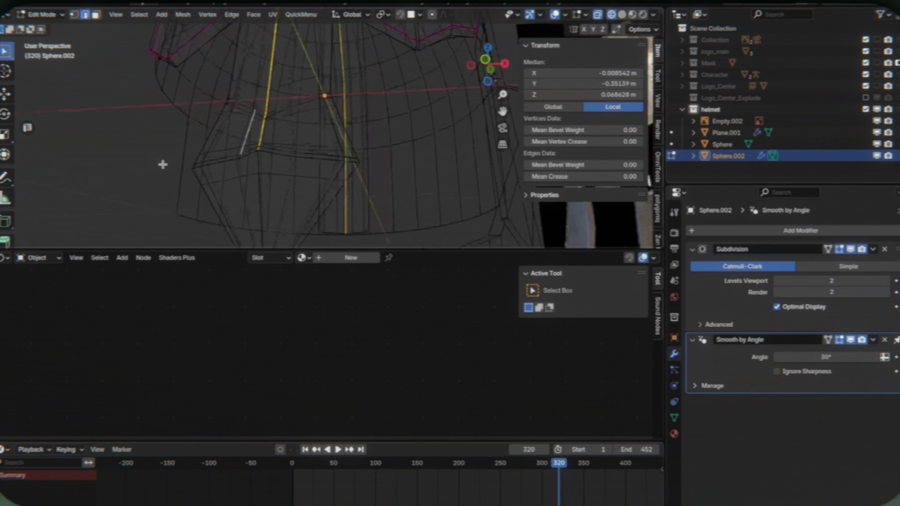
- Select the centreline edges running along the helmet's crest strip and nose guard and raise them about 0.0057 m along Z
{"action": "scroll", "coordinate": [279, 173], "scroll_direction": "up", "scroll_amount": 3}
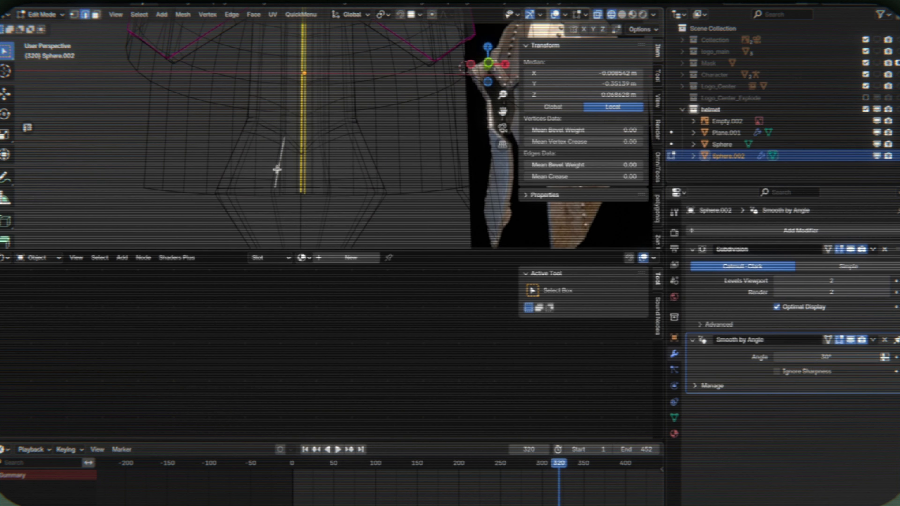
{"action": "key", "text": "z"}
{"action": "left_click", "coordinate": [267, 173]}
{"action": "key", "text": "z"}
{"action": "left_click", "coordinate": [244, 185]}
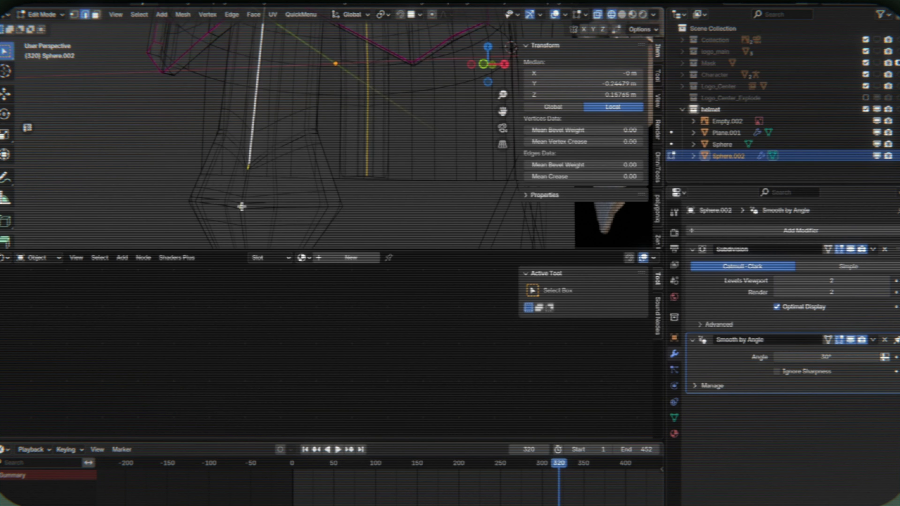
{"action": "left_click", "coordinate": [241, 205], "text": "shift"}
{"action": "key", "text": "z"}
{"action": "left_click", "coordinate": [438, 154]}
{"action": "scroll", "coordinate": [447, 151], "scroll_direction": "down", "scroll_amount": 6}
{"action": "key", "text": "s"}
{"action": "mouse_move", "coordinate": [450, 149]}
{"action": "middle_mouse_down", "text": "shift"}
{"action": "mouse_move", "coordinate": [441, 178]}
{"action": "mouse_move", "coordinate": [451, 163]}
{"action": "middle_mouse_up", "text": "shift"}
{"action": "left_click", "coordinate": [462, 173]}
{"action": "key", "text": "g"}
{"action": "key", "text": "z"}
{"action": "left_click", "coordinate": [450, 160]}
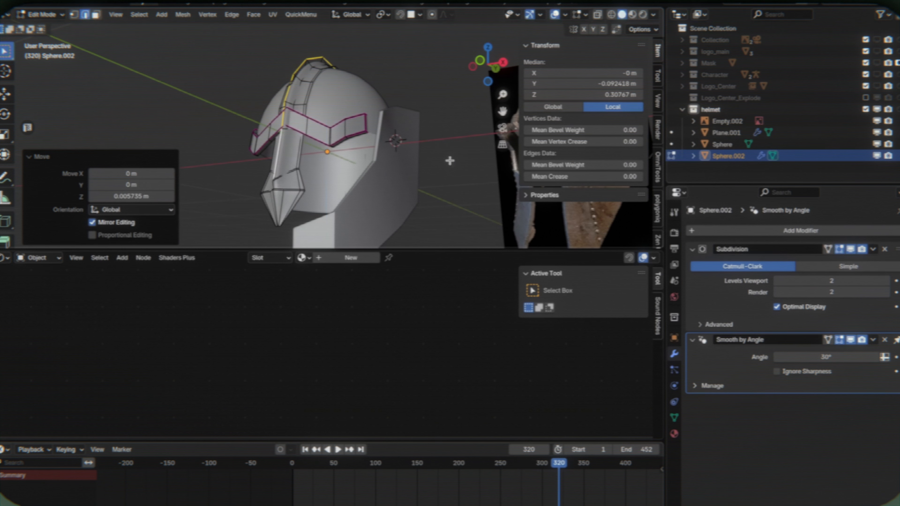
- Adjust the centre edge where the zigzag brow band meets the crest along X and leave mesh editing
{"action": "key", "text": "Tab"}
{"action": "mouse_move", "coordinate": [325, 157]}
{"action": "middle_mouse_down"}
{"action": "mouse_move", "coordinate": [358, 162]}
{"action": "mouse_move", "coordinate": [324, 157]}
{"action": "middle_mouse_up"}
{"action": "key", "text": "Tab"}
{"action": "scroll", "coordinate": [325, 157], "scroll_direction": "up", "scroll_amount": 5}
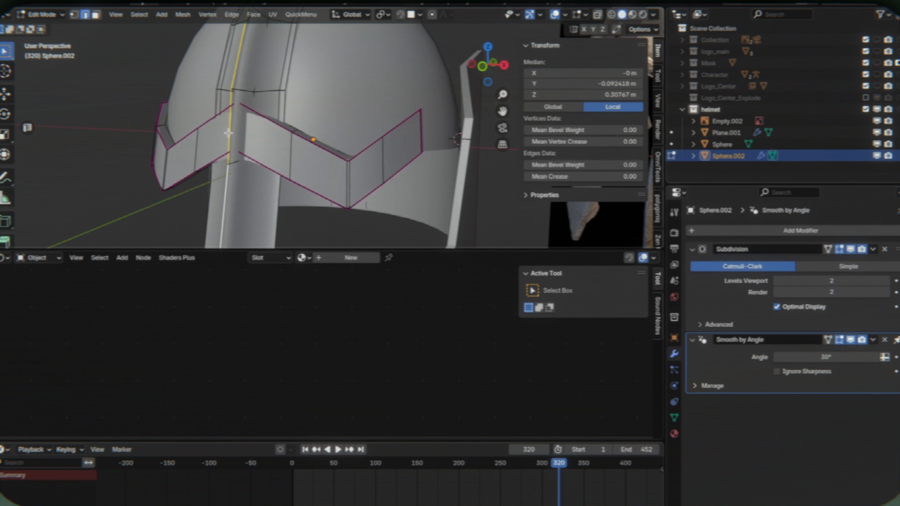
{"action": "left_click", "coordinate": [228, 133]}
{"action": "key", "text": "g"}
{"action": "key", "text": "x"}
{"action": "middle_click_drag", "start_coordinate": [229, 133], "coordinate": [308, 96]}
{"action": "left_click", "coordinate": [244, 130]}
{"action": "key", "text": "Tab"}
{"action": "scroll", "coordinate": [307, 96], "scroll_direction": "down", "scroll_amount": 7}
{"action": "left_click", "coordinate": [307, 50]}
{"action": "middle_click_drag", "start_coordinate": [307, 51], "coordinate": [309, 52]}
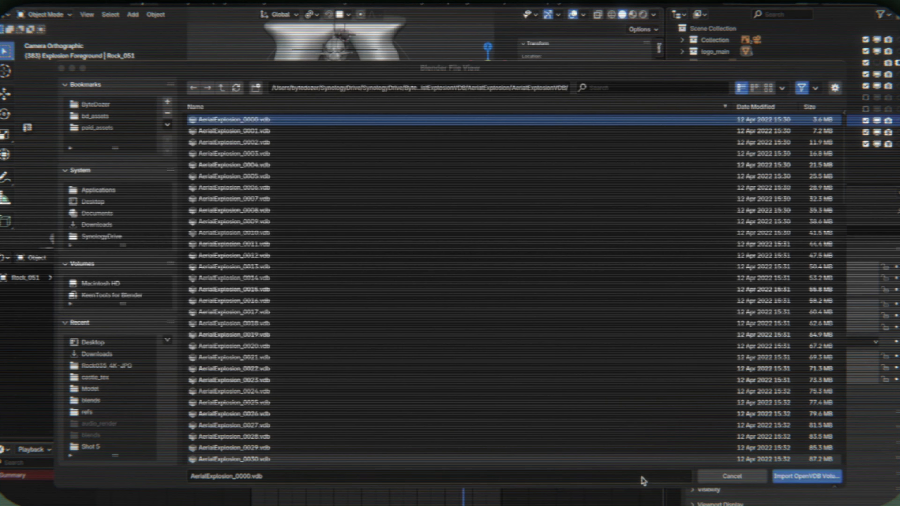
- Import the AerialExplosion_0000.vdb volume into the Explosion Foreground collection and turn it into a 119-frame sequence
{"action": "left_click", "coordinate": [803, 476]}
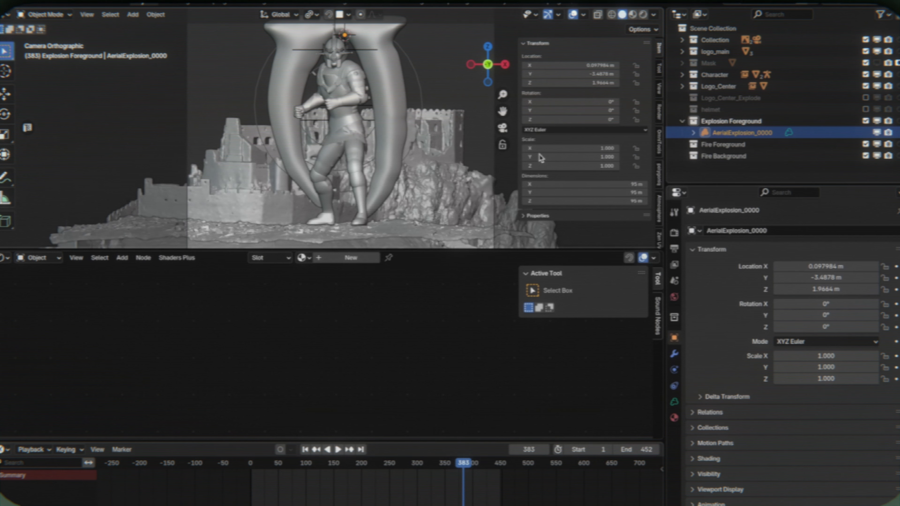
{"action": "left_click", "coordinate": [674, 401]}
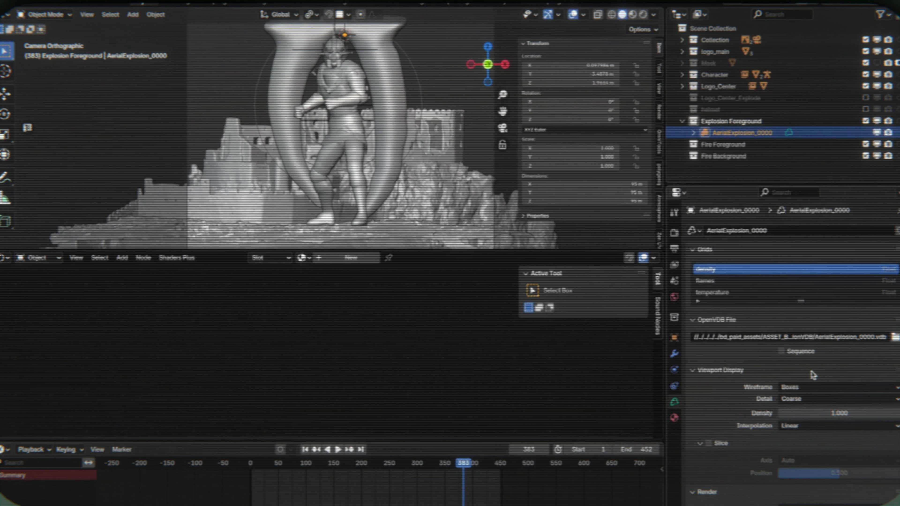
{"action": "left_click_drag", "start_coordinate": [743, 184], "coordinate": [718, 91]}
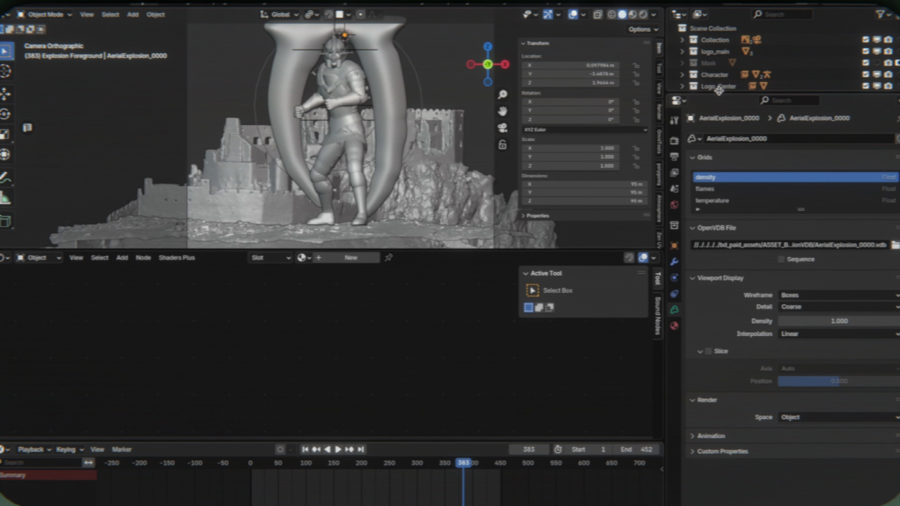
{"action": "left_click", "coordinate": [782, 260]}
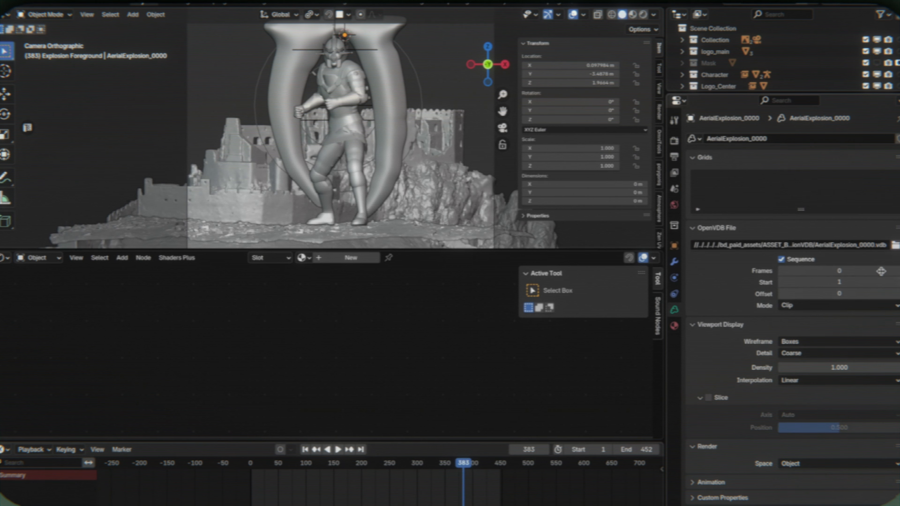
{"action": "left_click", "coordinate": [895, 246]}
{"action": "scroll", "coordinate": [389, 390], "scroll_direction": "down", "scroll_amount": 20}
{"action": "left_click", "coordinate": [730, 476]}
- Find the frame where the logo centre shatters and set the explosion sequence's start frame to 94
{"action": "left_click", "coordinate": [305, 471]}
{"action": "left_click", "coordinate": [835, 282]}
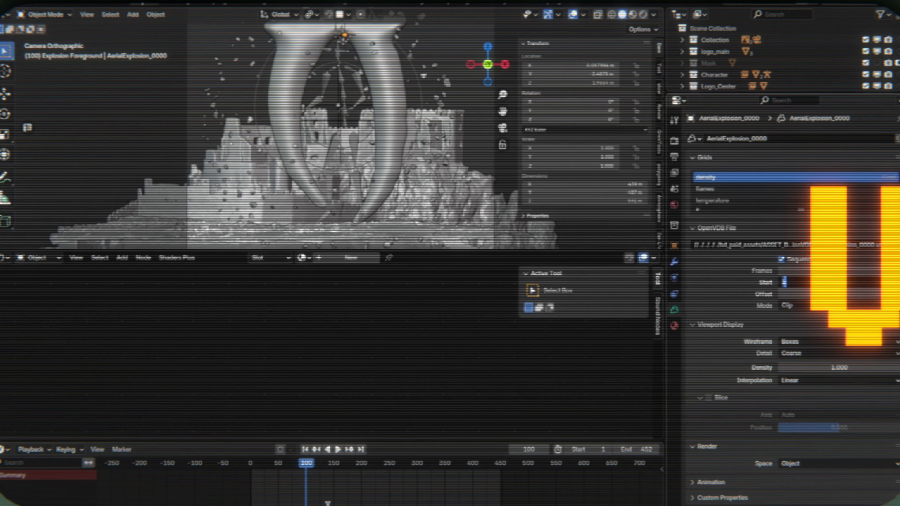
{"action": "left_click", "coordinate": [305, 468]}
{"action": "left_click_drag", "start_coordinate": [306, 467], "coordinate": [302, 466]}
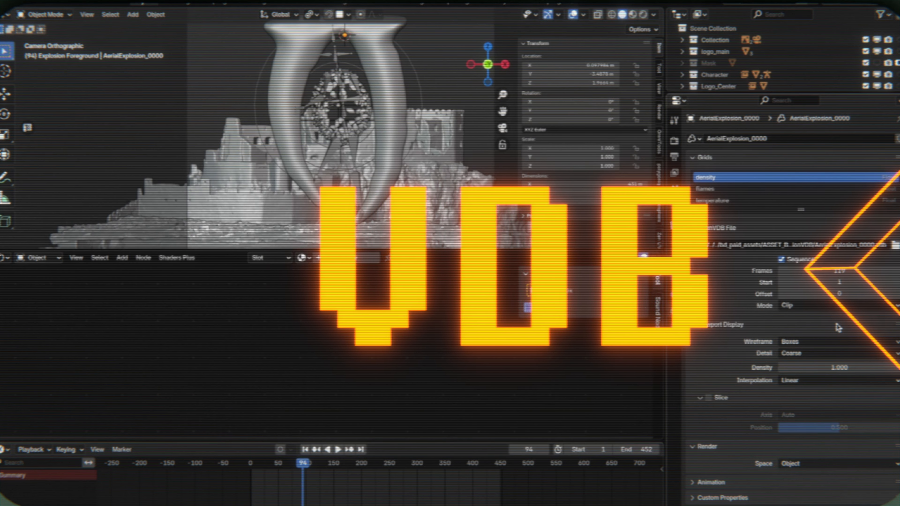
{"action": "left_click", "coordinate": [882, 285]}
{"action": "type", "text": "94"}
{"action": "key", "text": "Return"}
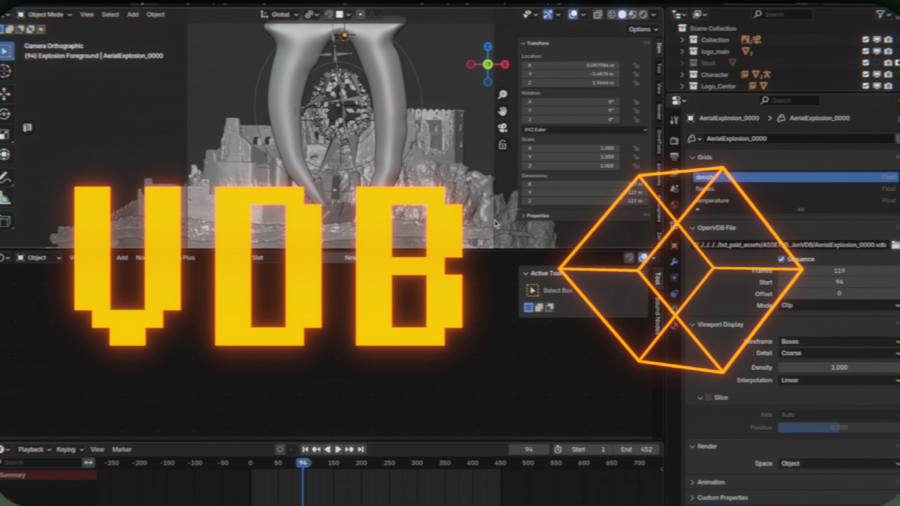
- Advance the animation to frame 103 and scale the explosion volume down to 0.122
{"action": "scroll", "coordinate": [739, 85], "scroll_direction": "down", "scroll_amount": 5}
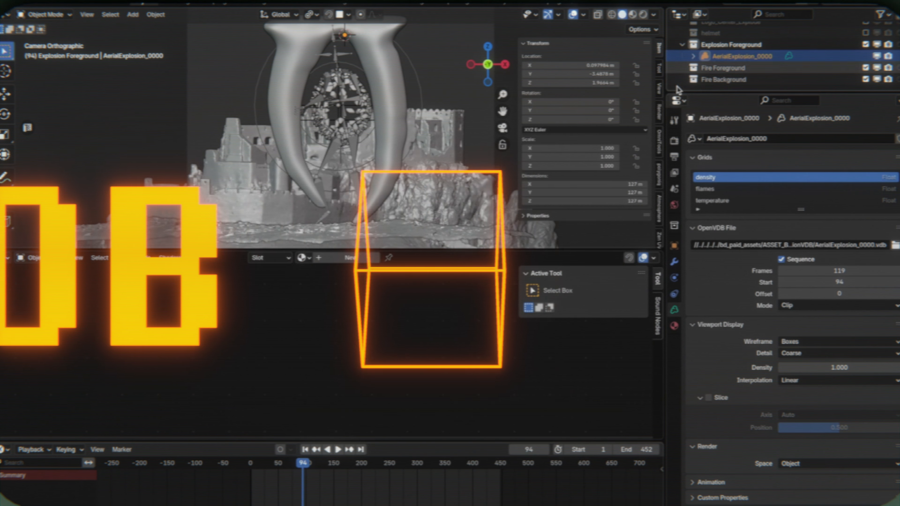
{"action": "middle_click_drag", "start_coordinate": [376, 136], "coordinate": [446, 159]}
{"action": "key", "text": "space"}
{"action": "key", "text": "space"}
{"action": "scroll", "coordinate": [407, 171], "scroll_direction": "down", "scroll_amount": 16}
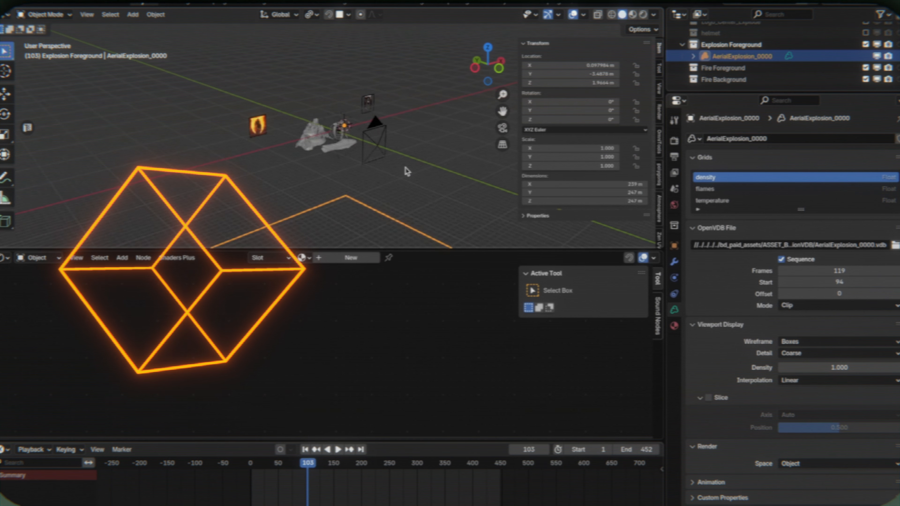
{"action": "key", "text": "s"}
{"action": "left_click", "coordinate": [343, 125]}
- Raise the explosion volume 21.41 m along Z in the front view
{"action": "key", "text": "grave"}
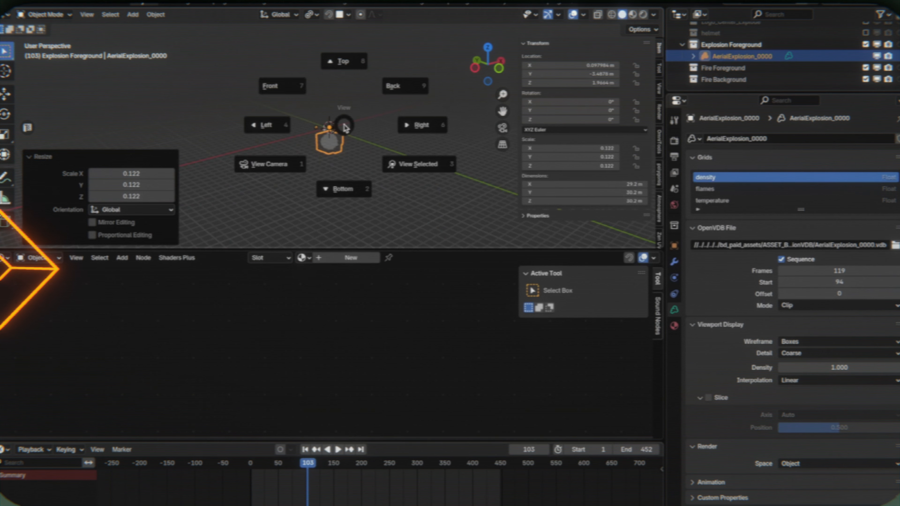
{"action": "left_click", "coordinate": [301, 84]}
{"action": "key", "text": "g"}
{"action": "key", "text": "z"}
{"action": "left_click", "coordinate": [425, 104]}
- Scale the explosion volume down to 0.015 and lower it along Z to about 2.51 m, around the logo
{"action": "key", "text": "s"}
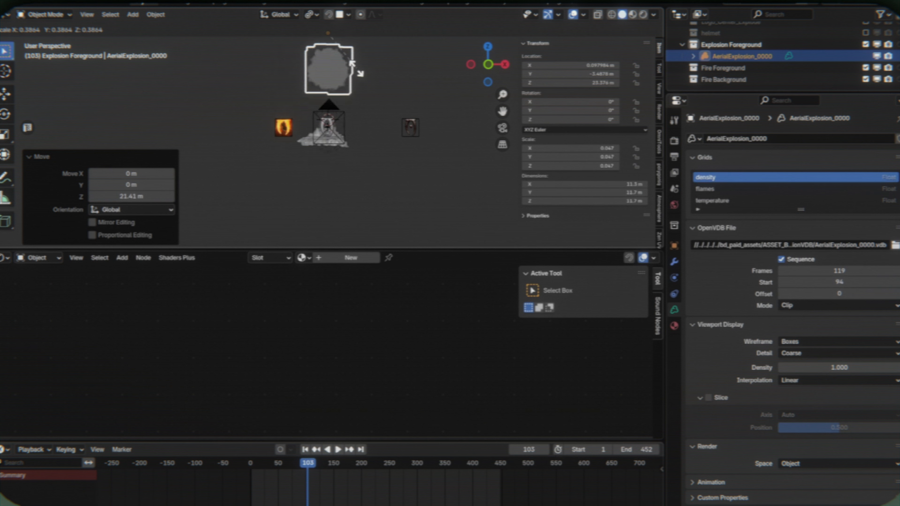
{"action": "key", "text": "g"}
{"action": "key", "text": "z"}
{"action": "left_click", "coordinate": [359, 173]}
{"action": "middle_click_drag", "start_coordinate": [359, 173], "coordinate": [236, 204]}
{"action": "middle_click_drag", "start_coordinate": [439, 124], "coordinate": [412, 109]}
{"action": "scroll", "coordinate": [426, 116], "scroll_direction": "up", "scroll_amount": 4}
- Select the foreground rock and snap the 3D cursor with it selected
{"action": "left_click", "coordinate": [432, 167]}
{"action": "key", "text": "space"}
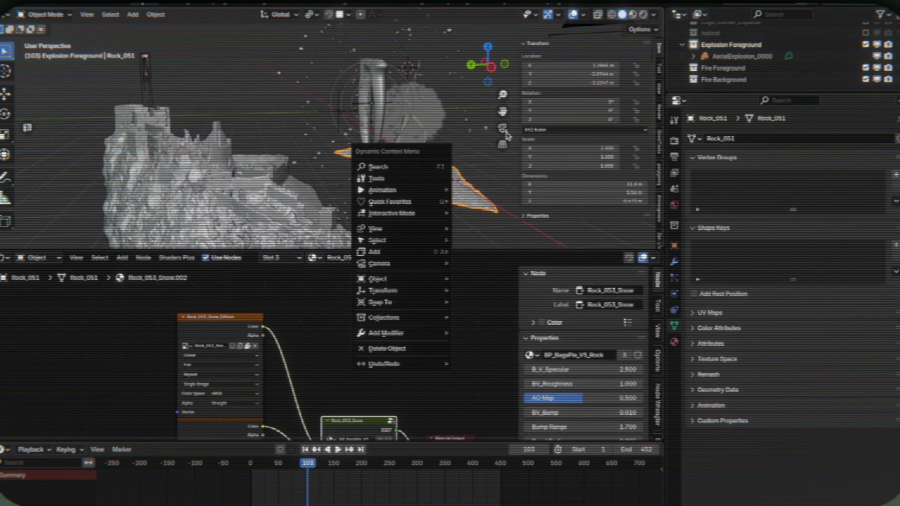
{"action": "key", "text": "space"}
{"action": "mouse_move", "coordinate": [475, 321]}
{"action": "left_click", "coordinate": [543, 359]}
- Select the explosion volume, lower it 2.4786 m along Z and move it along Y to about -0.0017 m
{"action": "left_click", "coordinate": [439, 124]}
{"action": "key", "text": "space"}
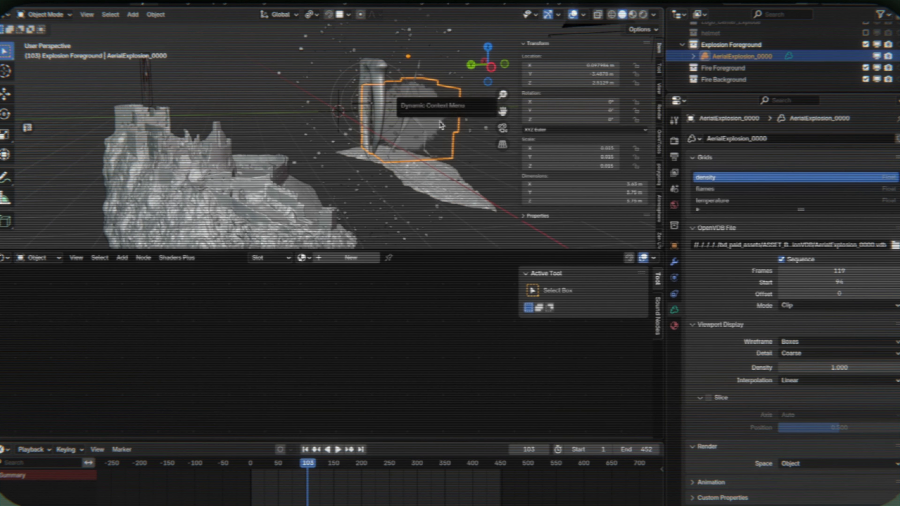
{"action": "key", "text": "g"}
{"action": "key", "text": "x"}
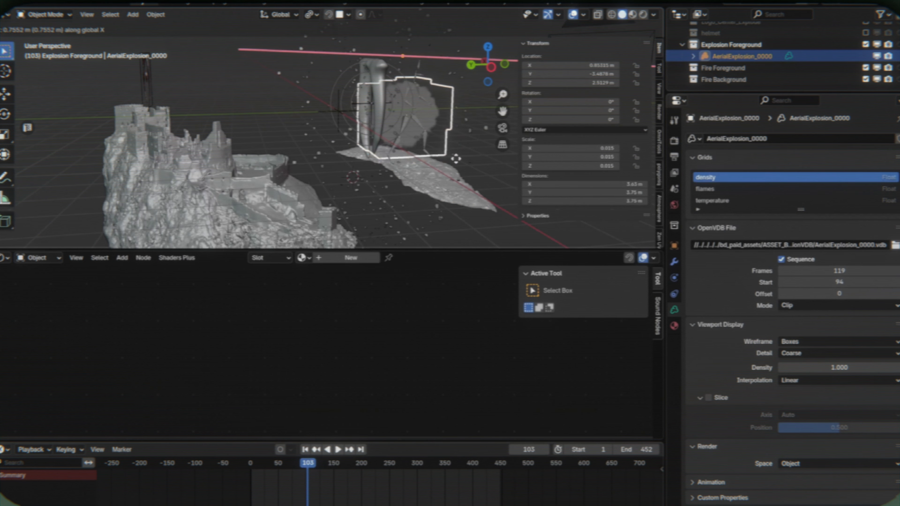
{"action": "key", "text": "y"}
{"action": "key", "text": "z"}
{"action": "left_click", "coordinate": [445, 167]}
{"action": "key", "text": "g"}
{"action": "key", "text": "x"}
{"action": "key", "text": "y"}
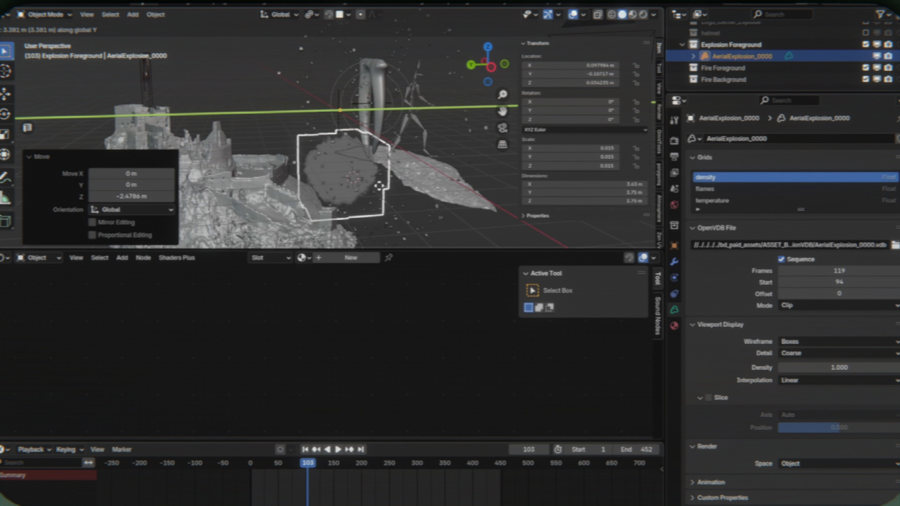
{"action": "left_click", "coordinate": [382, 167]}
- Raise the explosion volume along Z to about 2.93 m
{"action": "key", "text": "g"}
{"action": "key", "text": "z"}
{"action": "left_click", "coordinate": [386, 129]}
{"action": "key", "text": "g"}
{"action": "key", "text": "z"}
{"action": "left_click", "coordinate": [385, 124]}
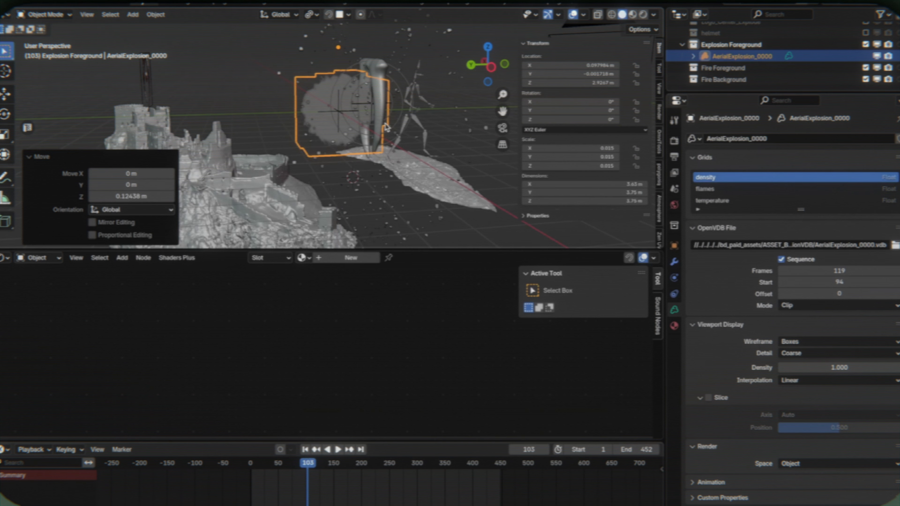
{"action": "mouse_move", "coordinate": [386, 124]}
{"action": "middle_mouse_down"}
{"action": "mouse_move", "coordinate": [440, 144]}
{"action": "mouse_move", "coordinate": [386, 126]}
{"action": "middle_mouse_up"}
- Exclude the Explosion Foreground collection from the view layer and add a collection instance of it to the scene
{"action": "left_click", "coordinate": [682, 45]}
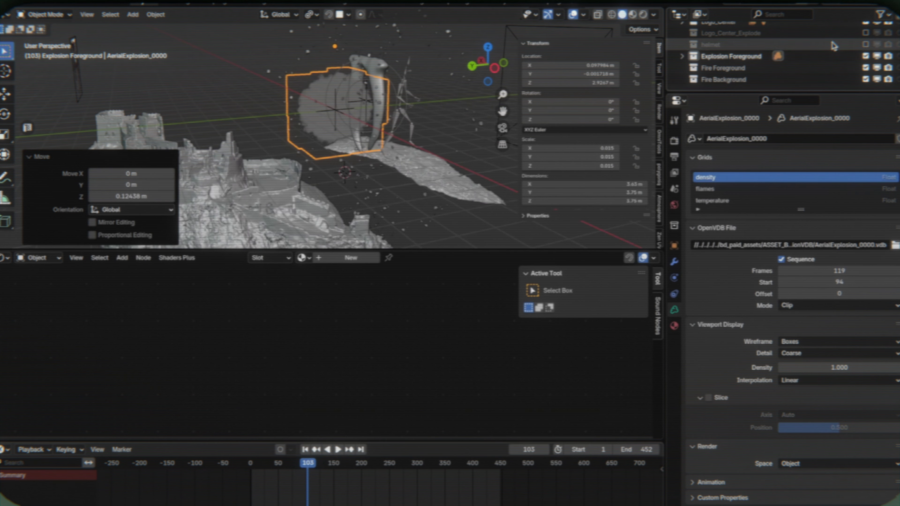
{"action": "left_click", "coordinate": [866, 56]}
{"action": "left_click", "coordinate": [134, 16]}
{"action": "left_click", "coordinate": [162, 240]}
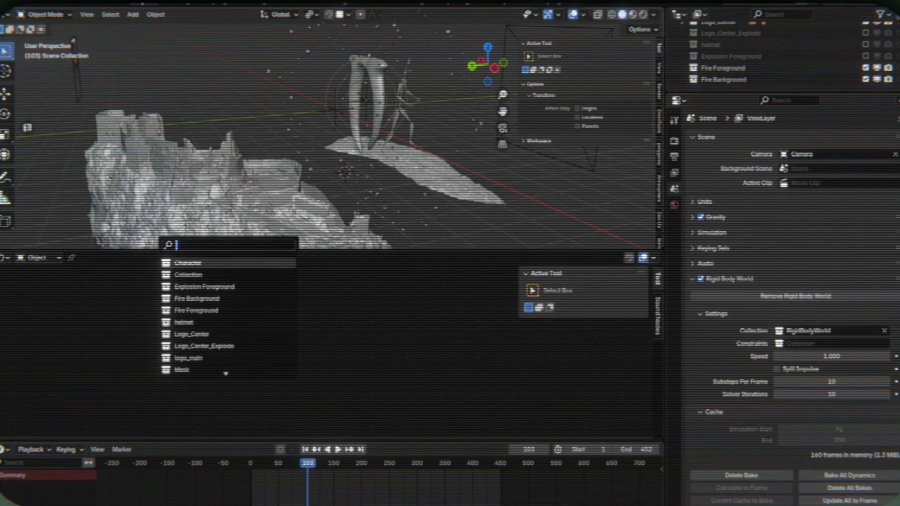
{"action": "left_click", "coordinate": [212, 288]}
- Raise the Explosion Foreground instance 3.501 m along Z
{"action": "middle_click_drag", "start_coordinate": [425, 160], "coordinate": [386, 168]}
{"action": "key", "text": "g"}
{"action": "key", "text": "z"}
{"action": "left_click", "coordinate": [386, 97]}
{"action": "middle_click_drag", "start_coordinate": [478, 97], "coordinate": [406, 96]}
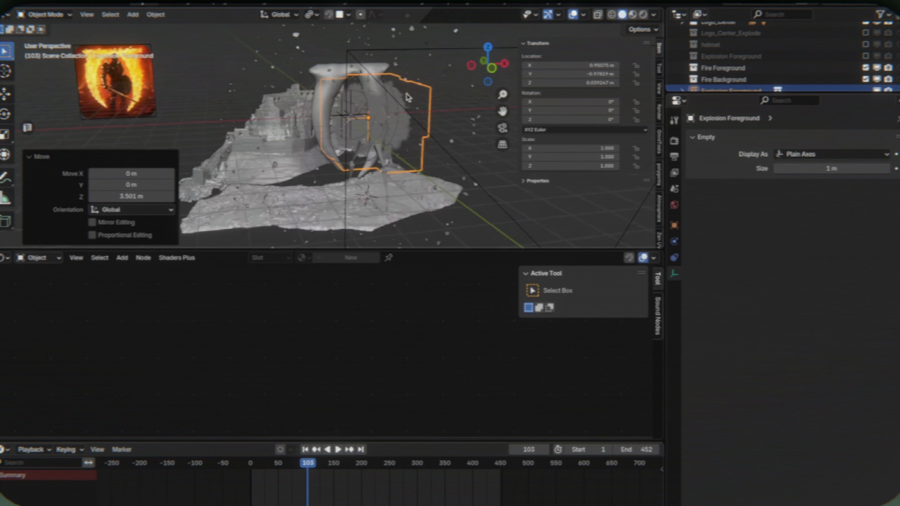
{"action": "scroll", "coordinate": [406, 97], "scroll_direction": "up", "scroll_amount": 5}
{"action": "left_click", "coordinate": [405, 93]}
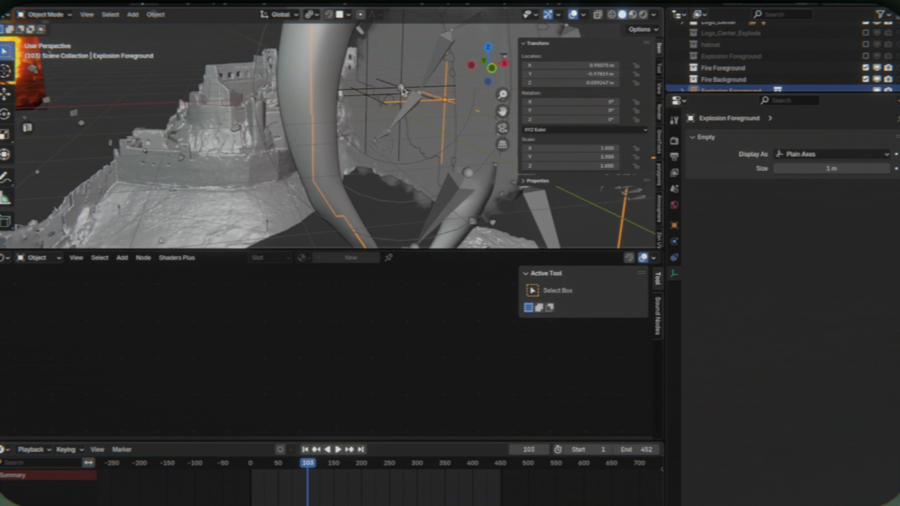
- Snap the 3D cursor to the world origin and snap the Explosion Foreground instance to the cursor
{"action": "left_click", "coordinate": [402, 89]}
{"action": "key", "text": "space"}
{"action": "mouse_move", "coordinate": [408, 211]}
{"action": "left_click", "coordinate": [473, 227]}
{"action": "left_click", "coordinate": [443, 99]}
{"action": "key", "text": "space"}
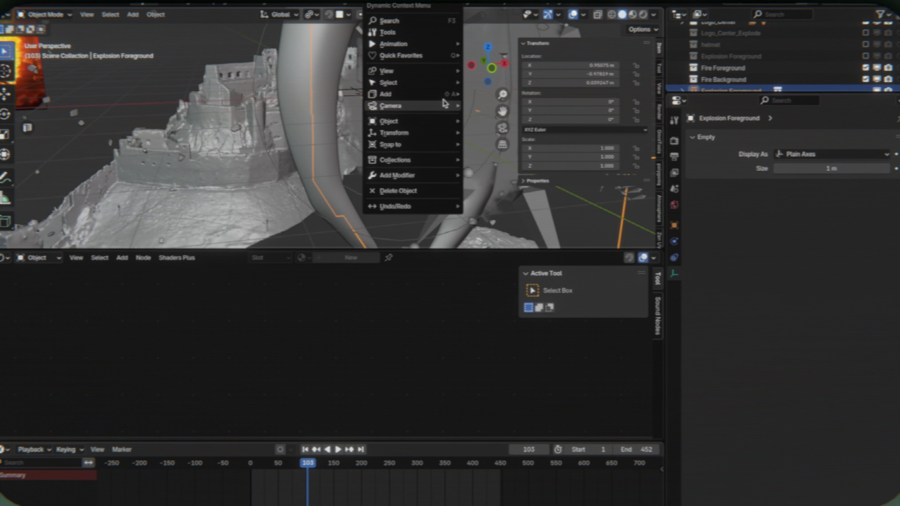
{"action": "mouse_move", "coordinate": [405, 146]}
{"action": "left_click", "coordinate": [489, 208]}
- Preview the explosion instance through the camera in rendered shading, ending in solid shading
{"action": "key", "text": "KP_0"}
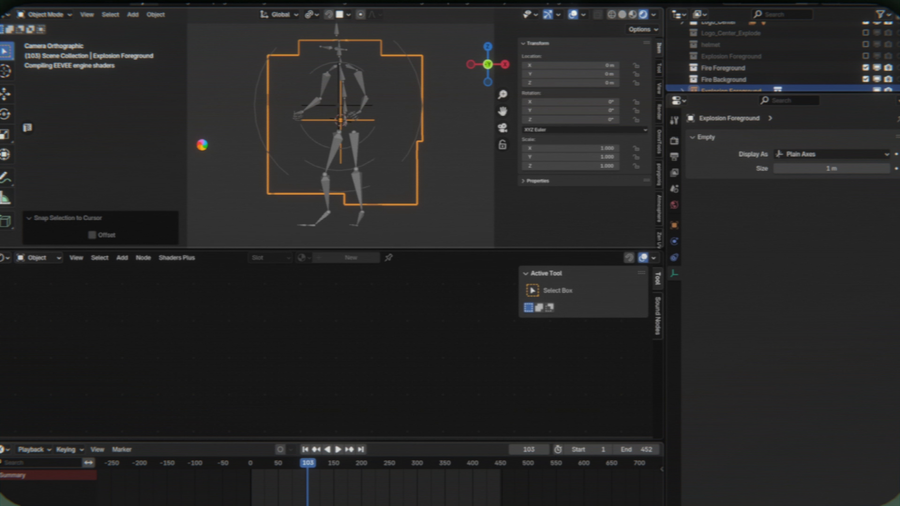
{"action": "left_click", "coordinate": [171, 81]}
{"action": "scroll", "coordinate": [231, 81], "scroll_direction": "up", "scroll_amount": 3}
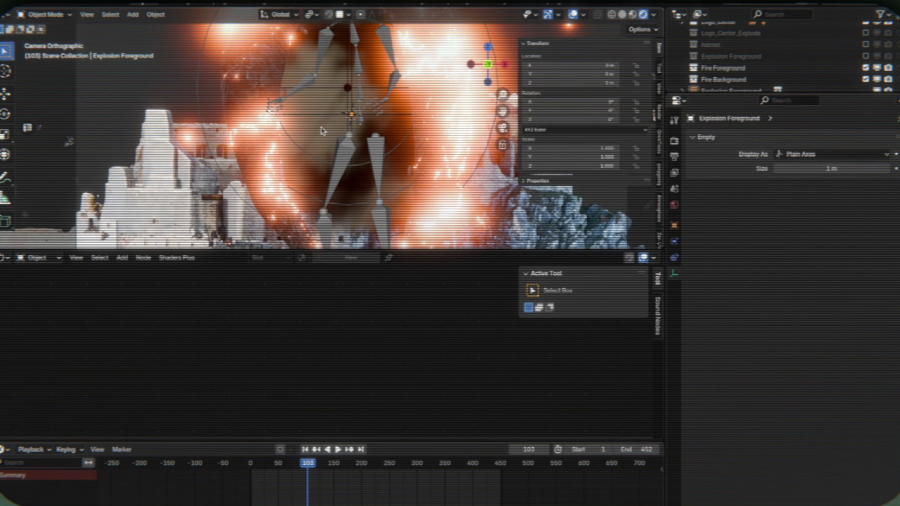
{"action": "key", "text": "z"}
{"action": "left_click", "coordinate": [342, 135]}
- Move the Explosion Foreground instance -1.7908 m along Y and raise it 0.262 m along Z
{"action": "middle_click_drag", "start_coordinate": [291, 146], "coordinate": [376, 172]}
{"action": "key", "text": "x"}
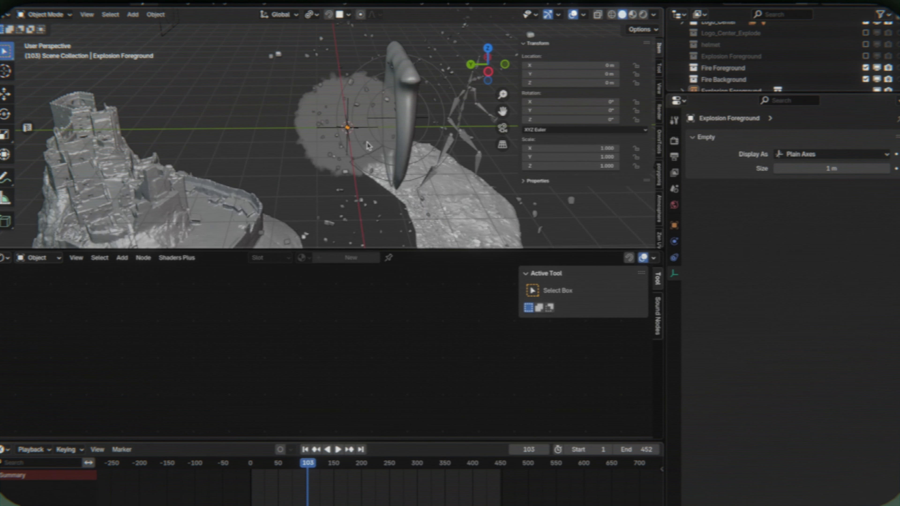
{"action": "left_click", "coordinate": [367, 145]}
{"action": "key", "text": "g"}
{"action": "key", "text": "y"}
{"action": "left_click", "coordinate": [404, 135]}
{"action": "middle_click_drag", "start_coordinate": [343, 132], "coordinate": [386, 128]}
{"action": "key", "text": "g"}
{"action": "key", "text": "z"}
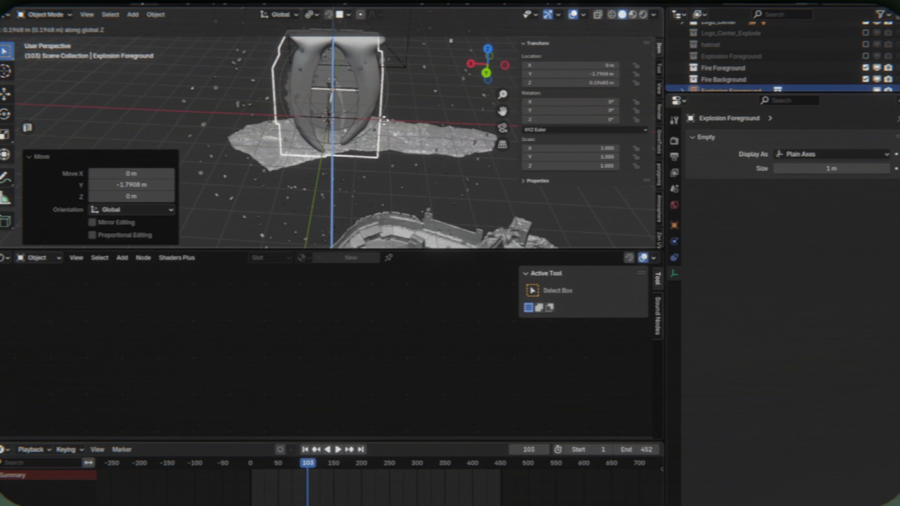
{"action": "left_click", "coordinate": [385, 119]}
- Play the explosion through the camera up to frame 130 and scale its instance to 3.070
{"action": "key", "text": "KP_0"}
{"action": "scroll", "coordinate": [396, 189], "scroll_direction": "down", "scroll_amount": 3}
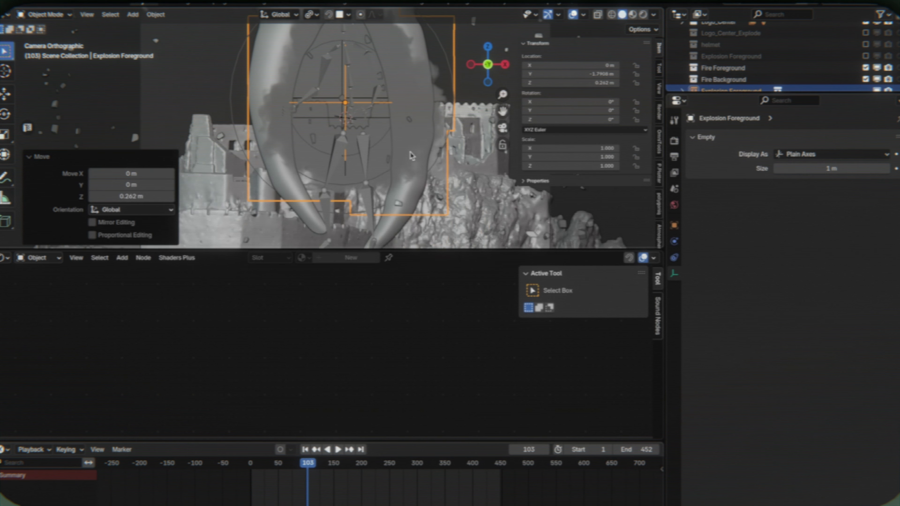
{"action": "key", "text": "space"}
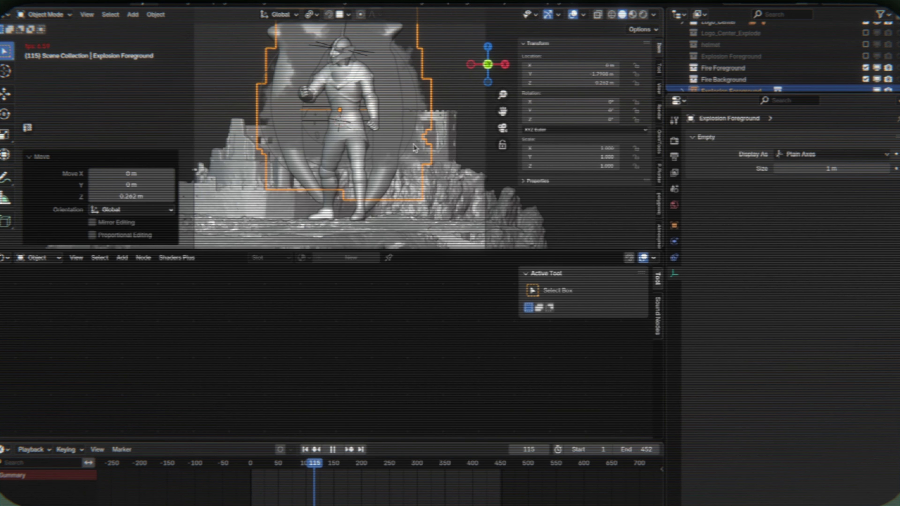
{"action": "scroll", "coordinate": [414, 148], "scroll_direction": "down", "scroll_amount": 2}
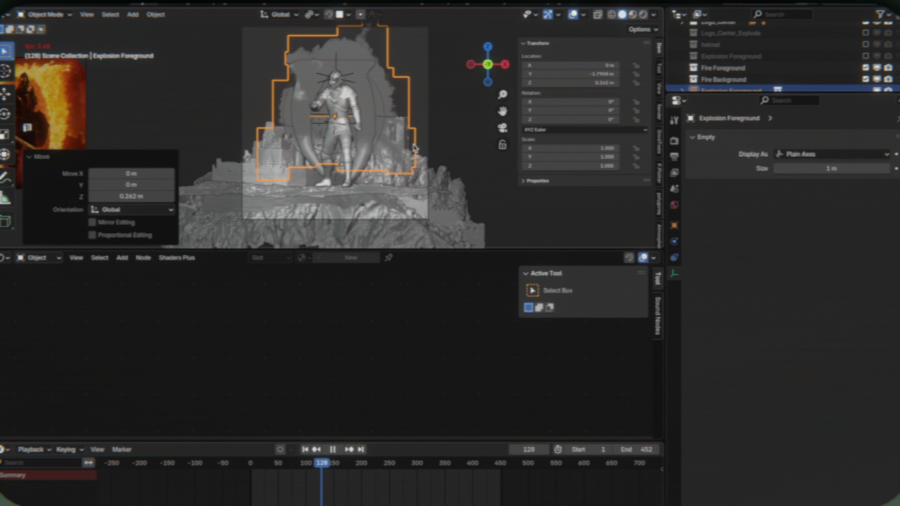
{"action": "key", "text": "space"}
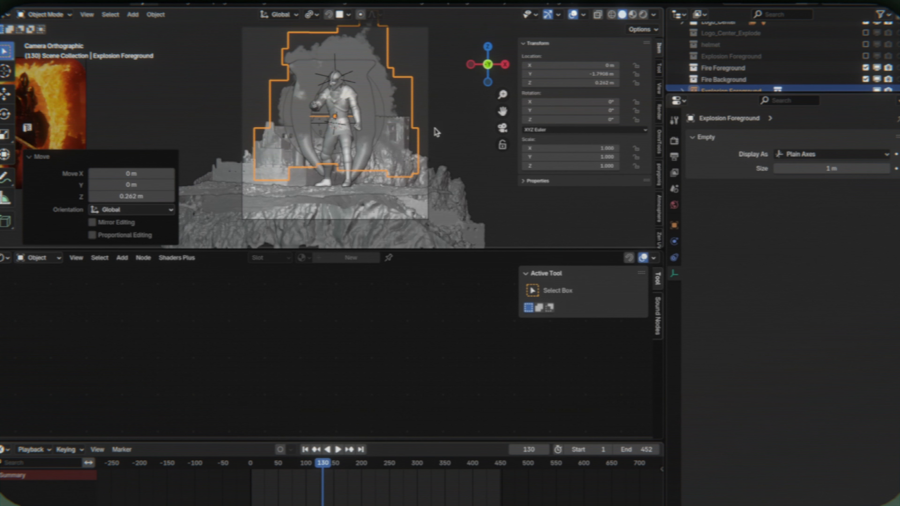
{"action": "key", "text": "s"}
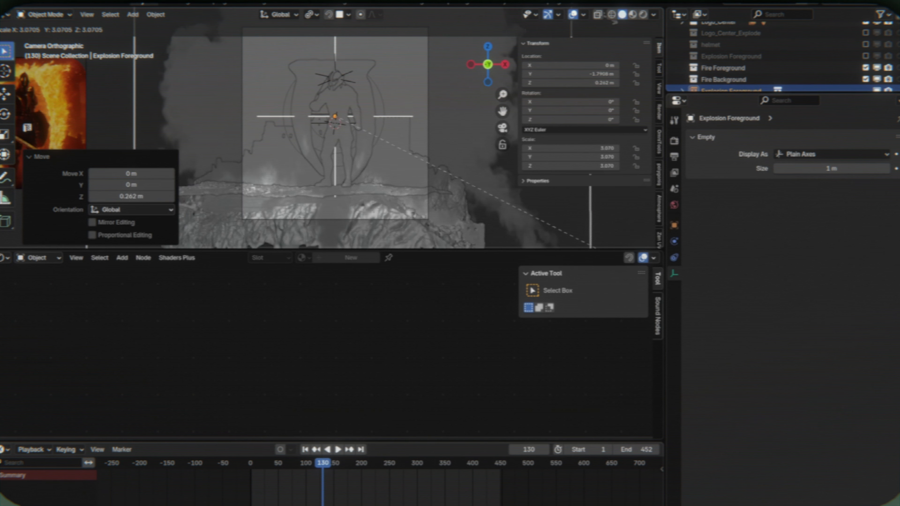
{"action": "left_click", "coordinate": [624, 23]}
- Lower the enlarged explosion instance about 1.47 m along Z
{"action": "scroll", "coordinate": [360, 119], "scroll_direction": "down", "scroll_amount": 2}
{"action": "key", "text": "g"}
{"action": "key", "text": "z"}
{"action": "left_click", "coordinate": [368, 150]}
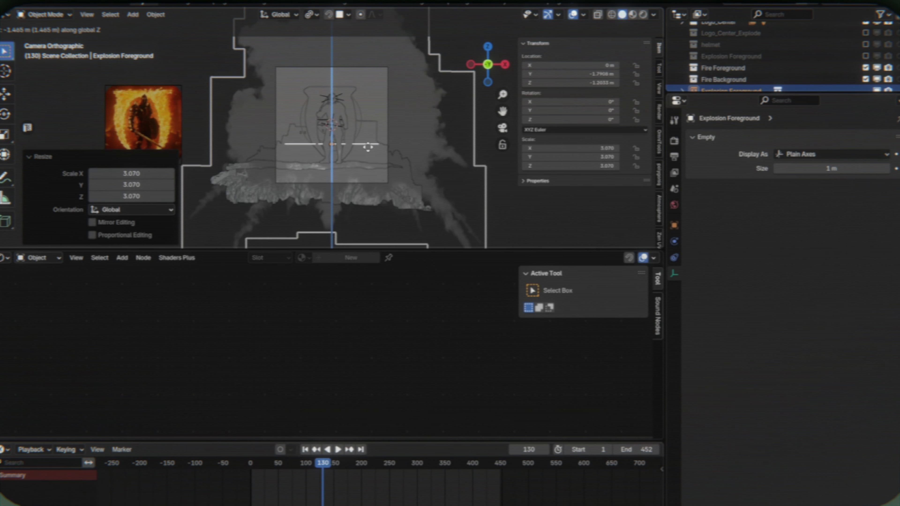
- Play the explosion to frame 133 and inspect it in rendered shading from outside the camera view
{"action": "scroll", "coordinate": [368, 150], "scroll_direction": "up", "scroll_amount": 3}
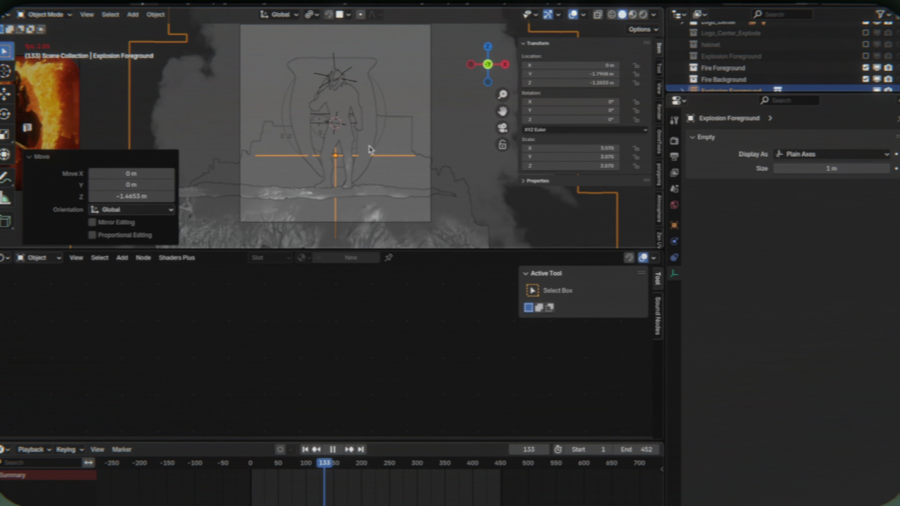
{"action": "key", "text": "space"}
{"action": "key", "text": "z"}
{"action": "left_click", "coordinate": [356, 173]}
{"action": "mouse_move", "coordinate": [354, 173]}
{"action": "middle_mouse_down"}
{"action": "mouse_move", "coordinate": [354, 77]}
{"action": "mouse_move", "coordinate": [395, 104]}
{"action": "middle_mouse_up"}
{"action": "scroll", "coordinate": [354, 77], "scroll_direction": "down", "scroll_amount": 5}
{"action": "scroll", "coordinate": [749, 72], "scroll_direction": "down", "scroll_amount": 2}
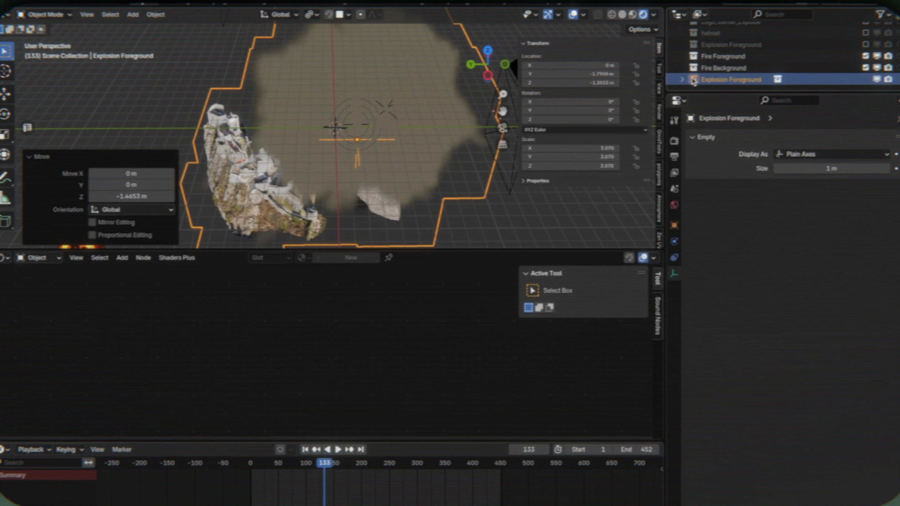
- Enable the Explosion Foreground collection and select the AerialExplosion_0000 volume inside it
{"action": "left_click_drag", "start_coordinate": [727, 91], "coordinate": [726, 222]}
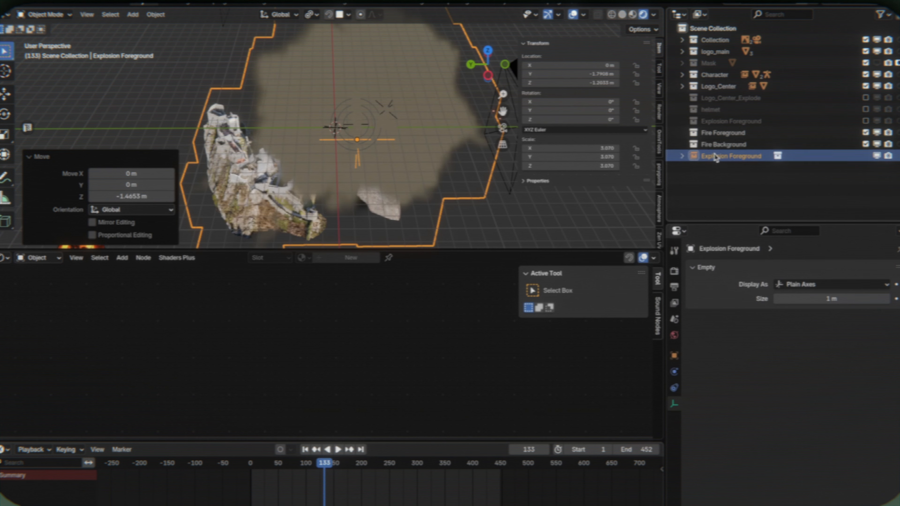
{"action": "left_click", "coordinate": [729, 146]}
{"action": "left_click", "coordinate": [443, 102]}
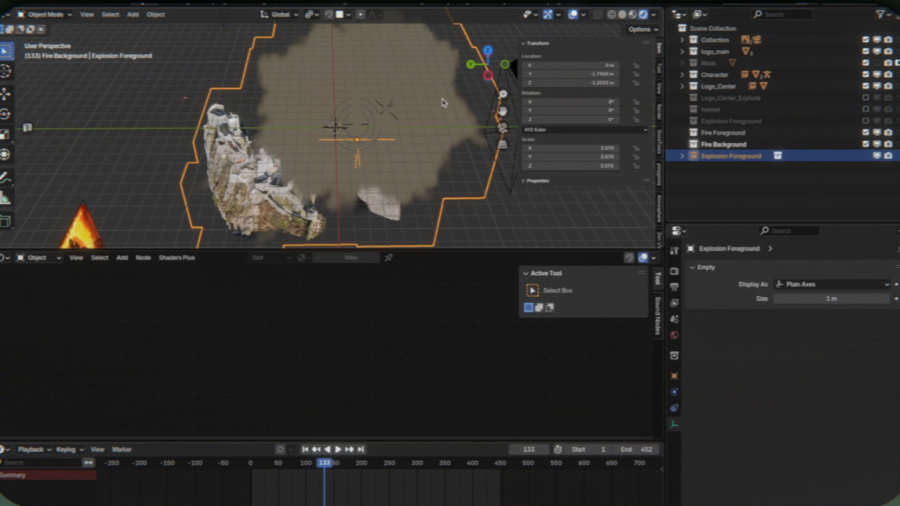
{"action": "left_click", "coordinate": [681, 121]}
{"action": "left_click", "coordinate": [741, 133]}
- Create a new material for the AerialExplosion_0000 volume and select its Principled Volume node
{"action": "left_click", "coordinate": [5, 258]}
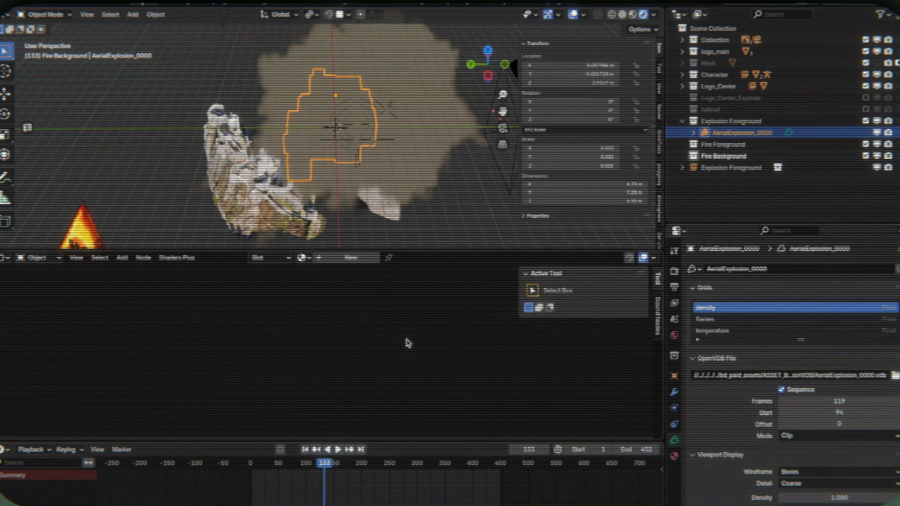
{"action": "left_click", "coordinate": [674, 457]}
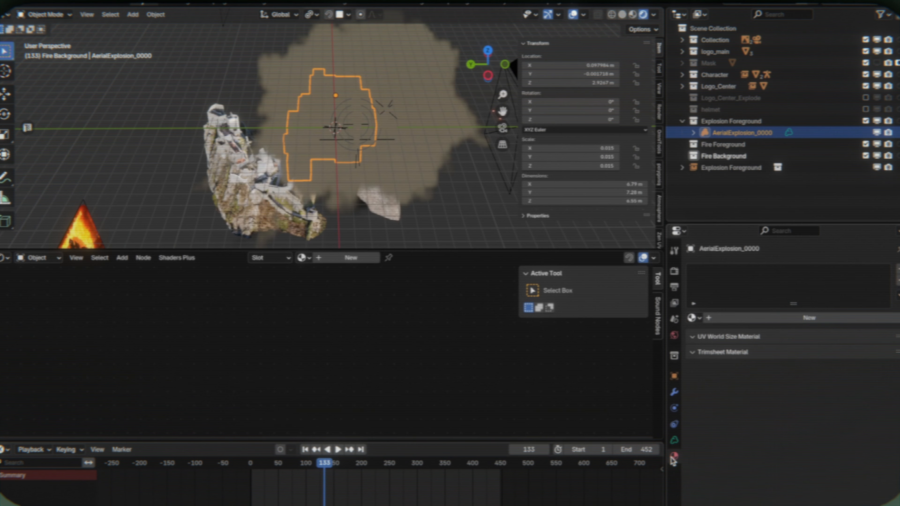
{"action": "left_click", "coordinate": [359, 259]}
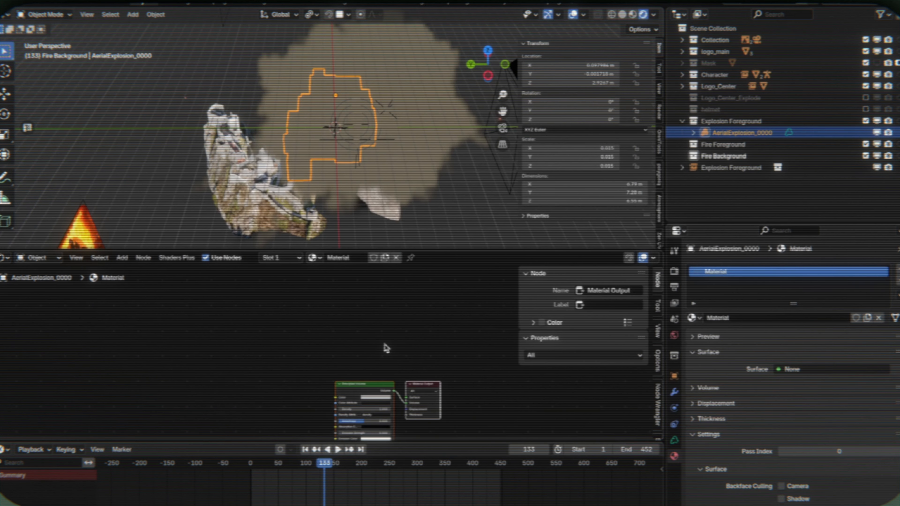
{"action": "key", "text": "Home"}
{"action": "left_click", "coordinate": [336, 290]}
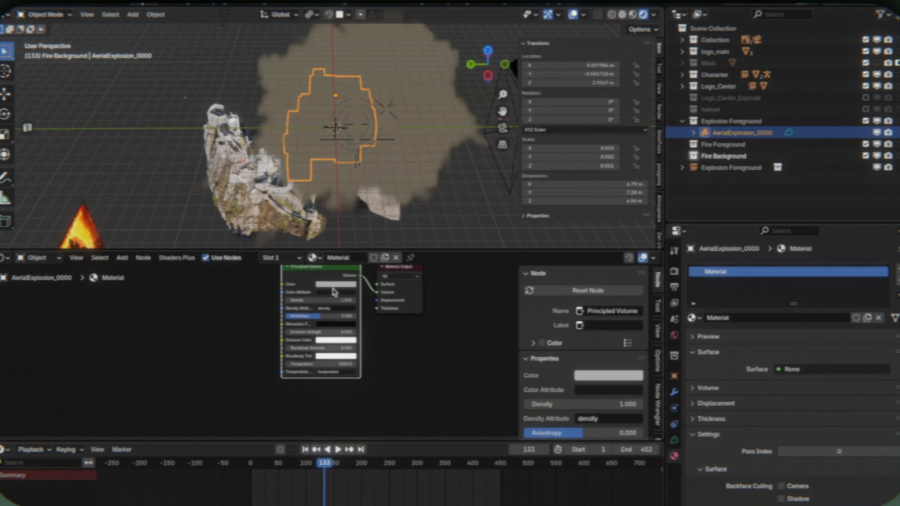
- Enlarge the node editing area and set the Principled Volume's temperature attribute to flames
{"action": "scroll", "coordinate": [308, 309], "scroll_direction": "up", "scroll_amount": 3}
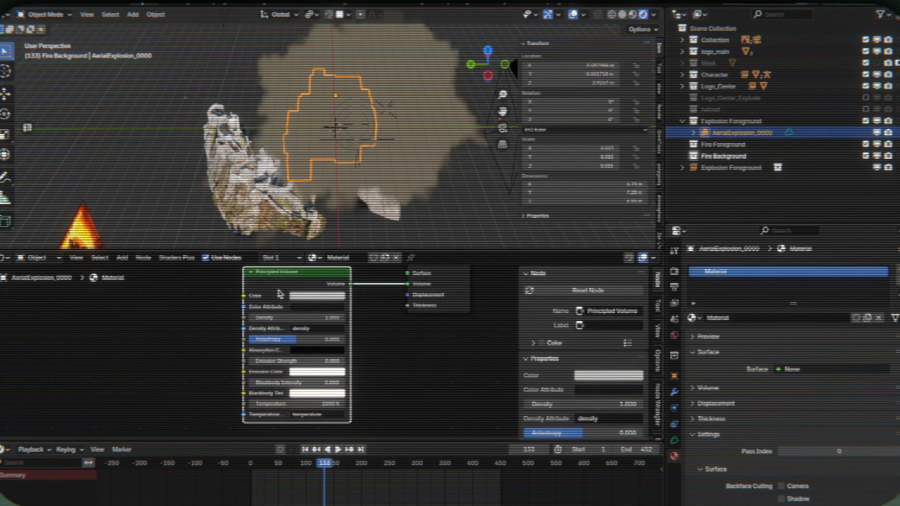
{"action": "scroll", "coordinate": [280, 293], "scroll_direction": "down", "scroll_amount": 2}
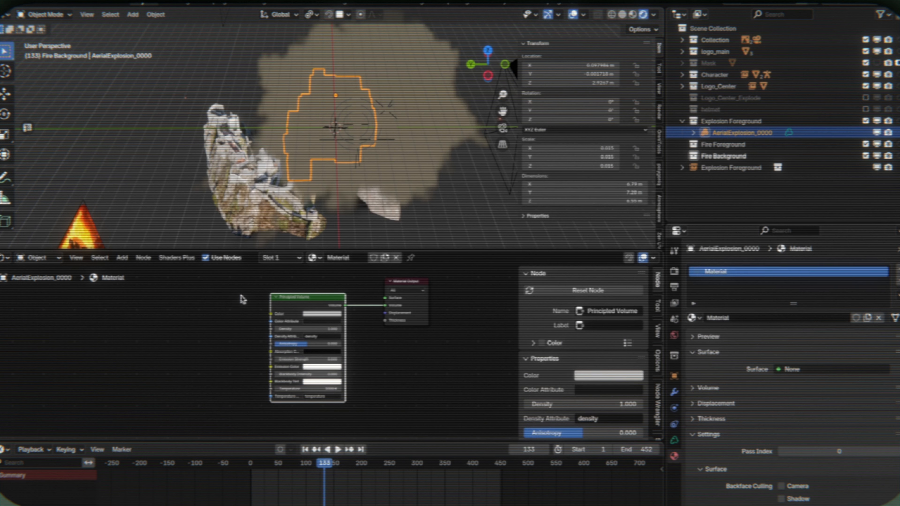
{"action": "scroll", "coordinate": [329, 323], "scroll_direction": "up", "scroll_amount": 2}
{"action": "left_click_drag", "start_coordinate": [459, 442], "coordinate": [457, 504]}
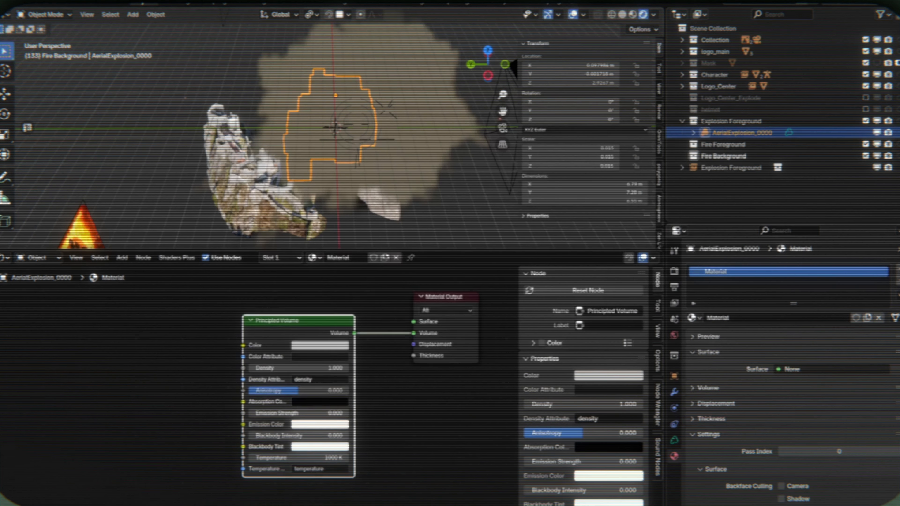
{"action": "middle_click_drag", "start_coordinate": [397, 436], "coordinate": [400, 406]}
{"action": "scroll", "coordinate": [449, 401], "scroll_direction": "down", "scroll_amount": 3}
{"action": "scroll", "coordinate": [401, 393], "scroll_direction": "up", "scroll_amount": 3}
{"action": "scroll", "coordinate": [402, 392], "scroll_direction": "up", "scroll_amount": 3}
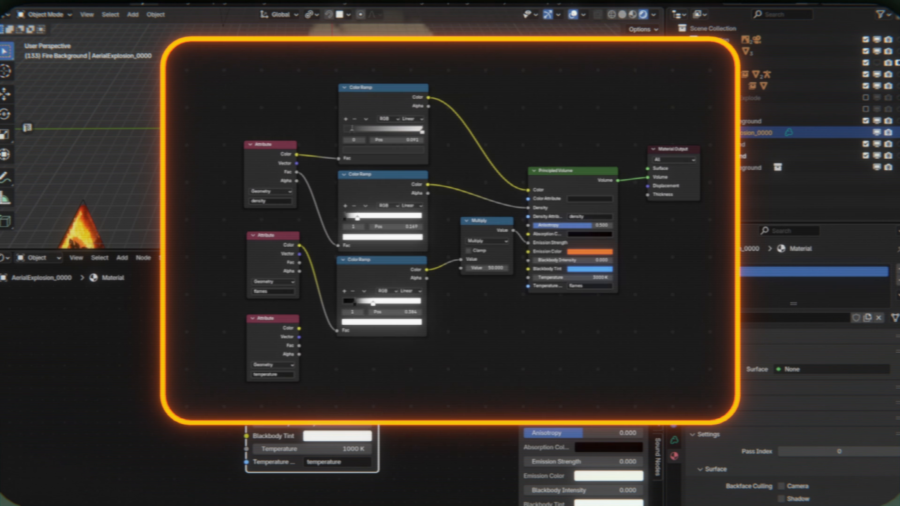
{"action": "left_click", "coordinate": [357, 466]}
{"action": "type", "text": "flames"}
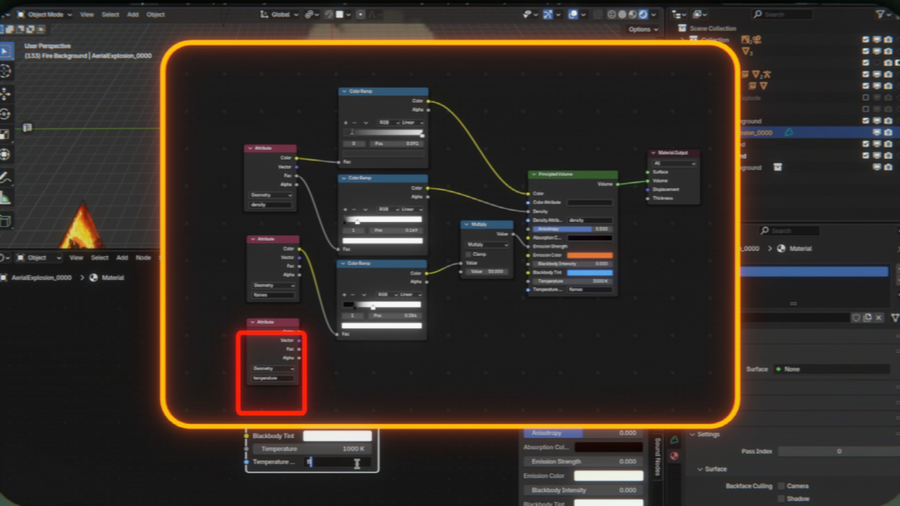
{"action": "key", "text": "Return"}
- Set the Principled Volume's temperature to 10000 K
{"action": "middle_click_drag", "start_coordinate": [443, 152], "coordinate": [329, 124]}
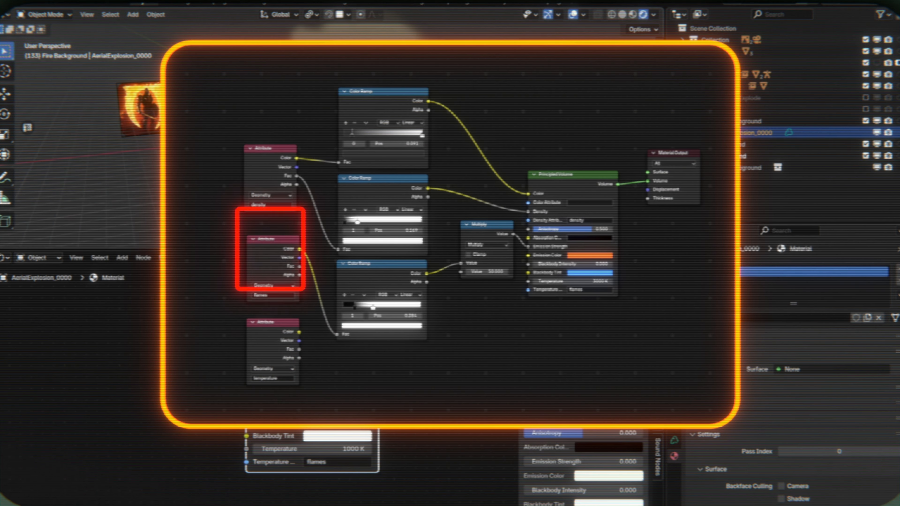
{"action": "scroll", "coordinate": [325, 389], "scroll_direction": "up", "scroll_amount": 2}
{"action": "left_click_drag", "start_coordinate": [326, 460], "coordinate": [354, 460]}
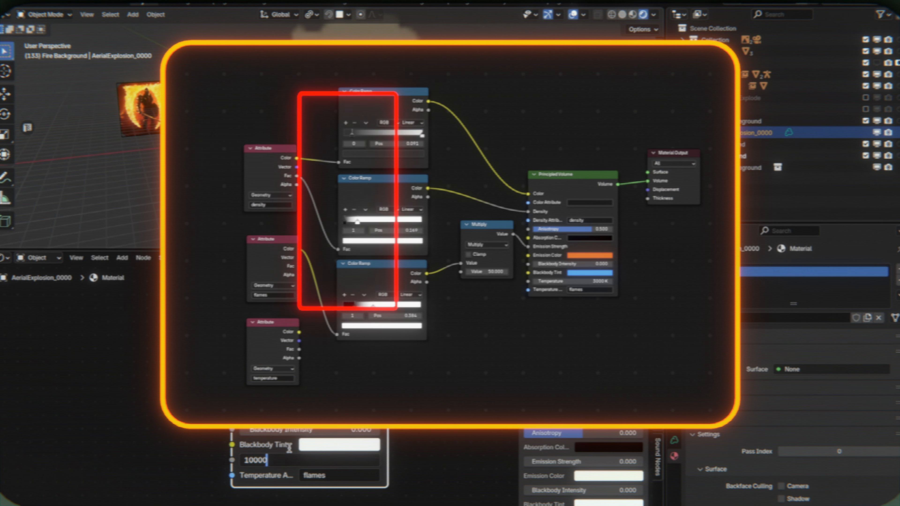
{"action": "scroll", "coordinate": [308, 457], "scroll_direction": "down", "scroll_amount": 3}
- Add an Attribute node beside the Principled Volume and set its attribute name to flames
{"action": "key", "text": "F3"}
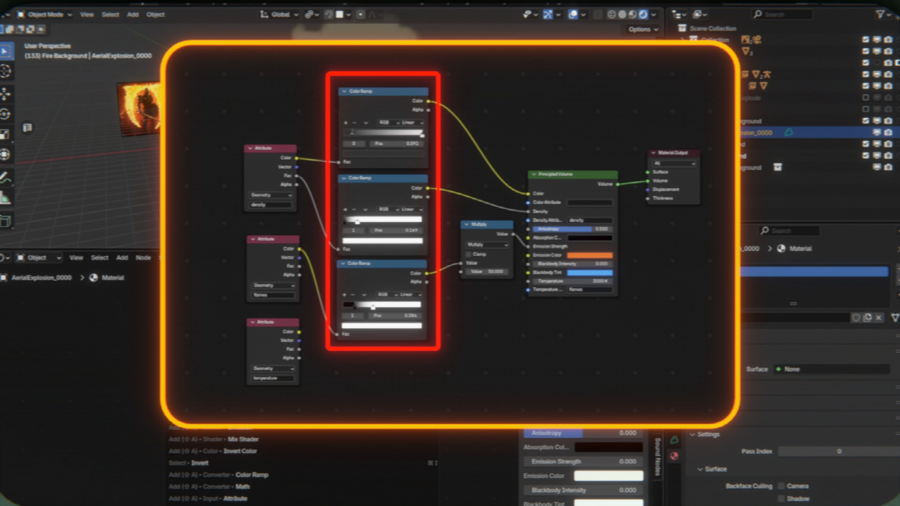
{"action": "key", "text": "Escape"}
{"action": "key", "text": "F3"}
{"action": "type", "text": "att"}
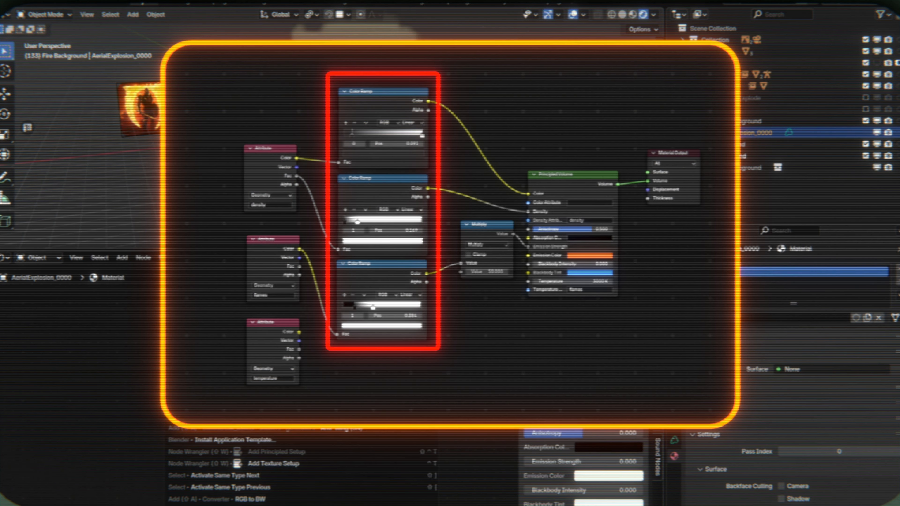
{"action": "key", "text": "Return"}
{"action": "left_click", "coordinate": [108, 327]}
{"action": "left_click", "coordinate": [135, 403]}
{"action": "type", "text": "flames"}
{"action": "key", "text": "Return"}
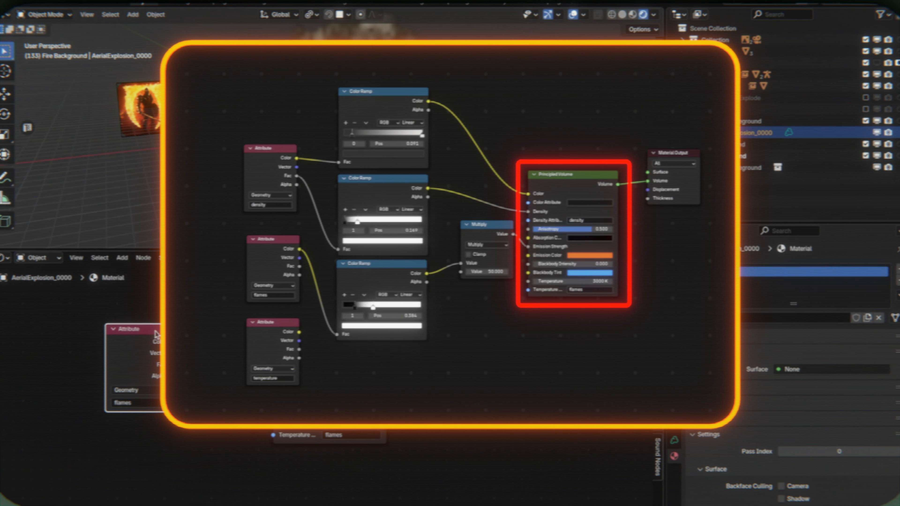
- Reposition the flames Attribute node and link its Color output into the explosion's volume shader
{"action": "middle_click_drag", "start_coordinate": [354, 134], "coordinate": [348, 160]}
{"action": "left_click_drag", "start_coordinate": [138, 361], "coordinate": [108, 349]}
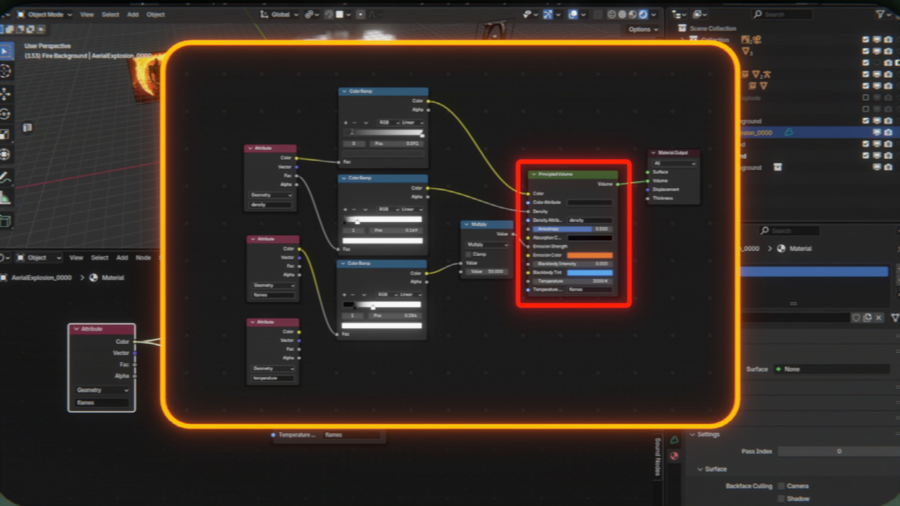
{"action": "left_click", "coordinate": [301, 342]}
{"action": "left_click_drag", "start_coordinate": [273, 331], "coordinate": [241, 328]}
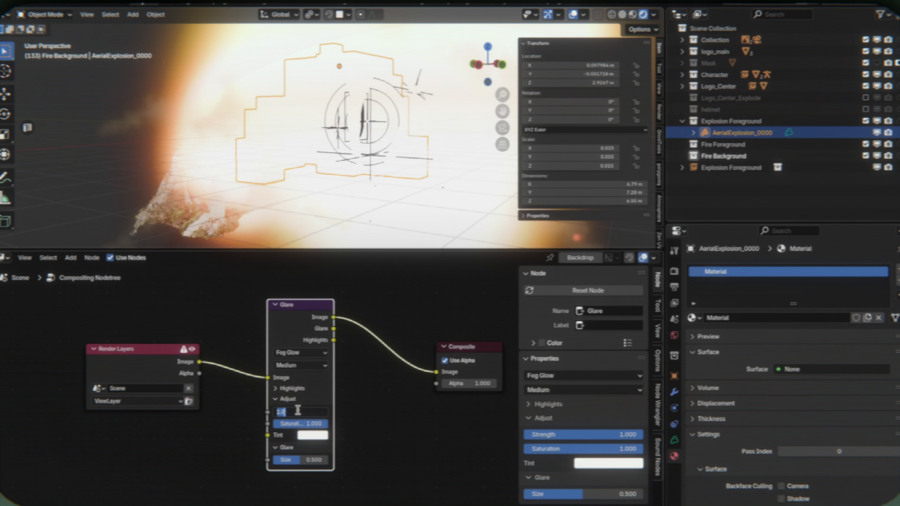
- Set the compositor Glare node's strength to 0, inspect the explosion, and return to the shader nodes
{"action": "key", "text": "Return"}
{"action": "scroll", "coordinate": [324, 87], "scroll_direction": "down", "scroll_amount": 5}
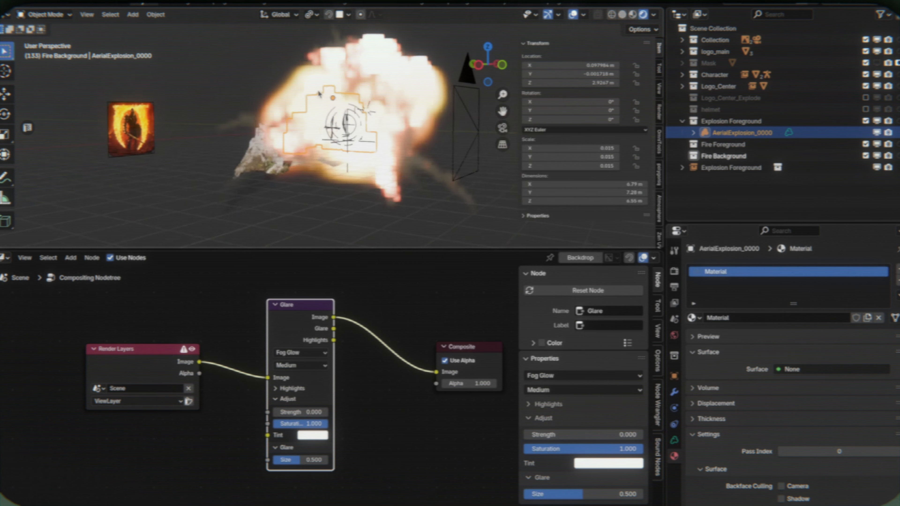
{"action": "middle_click_drag", "start_coordinate": [324, 88], "coordinate": [409, 77]}
{"action": "left_click", "coordinate": [410, 77]}
{"action": "left_click", "coordinate": [5, 258]}
{"action": "left_click", "coordinate": [22, 356]}
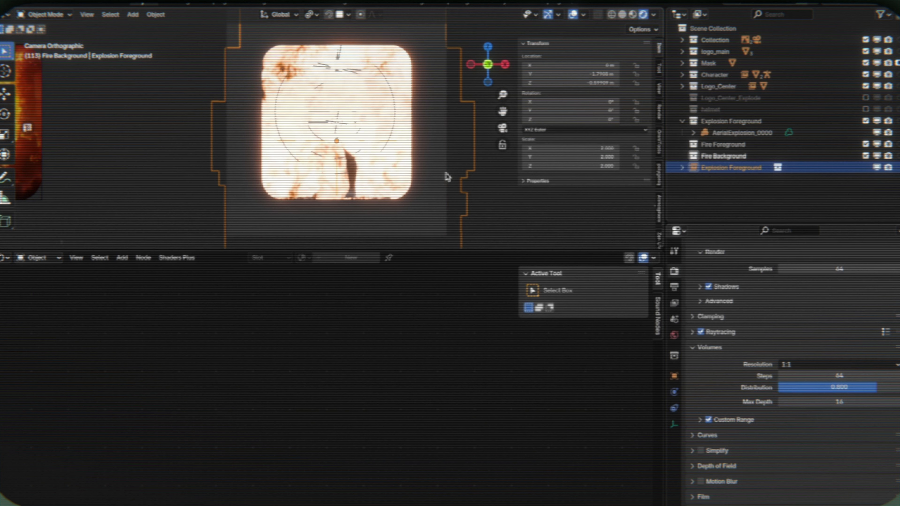
- Expand the Character collection and raise the Explosion Foreground instance about 0.93 m along Z at frame 94
{"action": "left_click", "coordinate": [683, 75]}
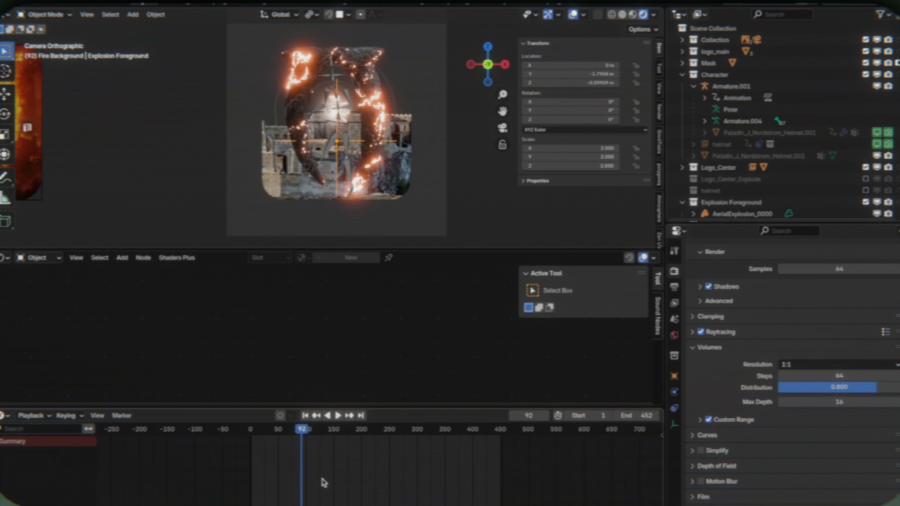
{"action": "scroll", "coordinate": [386, 190], "scroll_direction": "up", "scroll_amount": 4}
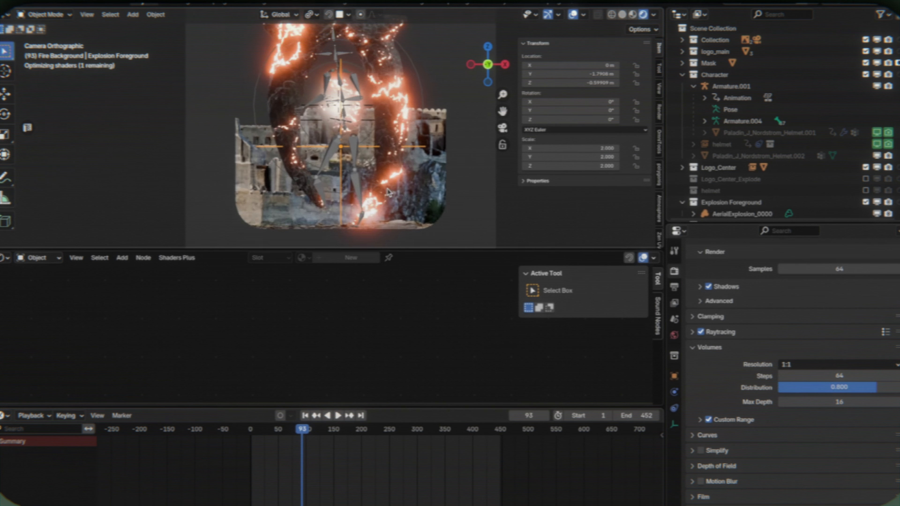
{"action": "key", "text": "Right"}
{"action": "key", "text": "g"}
{"action": "key", "text": "z"}
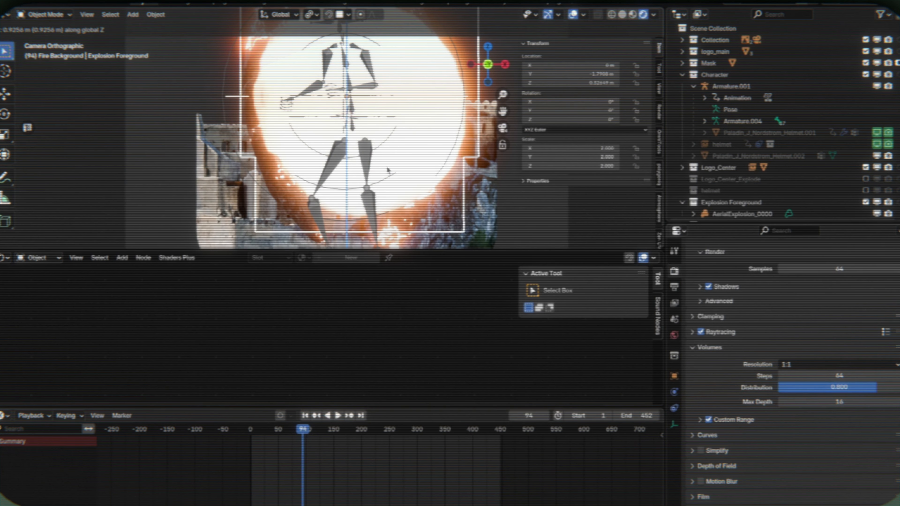
{"action": "left_click", "coordinate": [390, 171]}
- Shift the explosion instance to about -0.07 m on X and compare frames 93 and 94
{"action": "key", "text": "Left"}
{"action": "key", "text": "Left"}
{"action": "key", "text": "Left"}
{"action": "key", "text": "Left"}
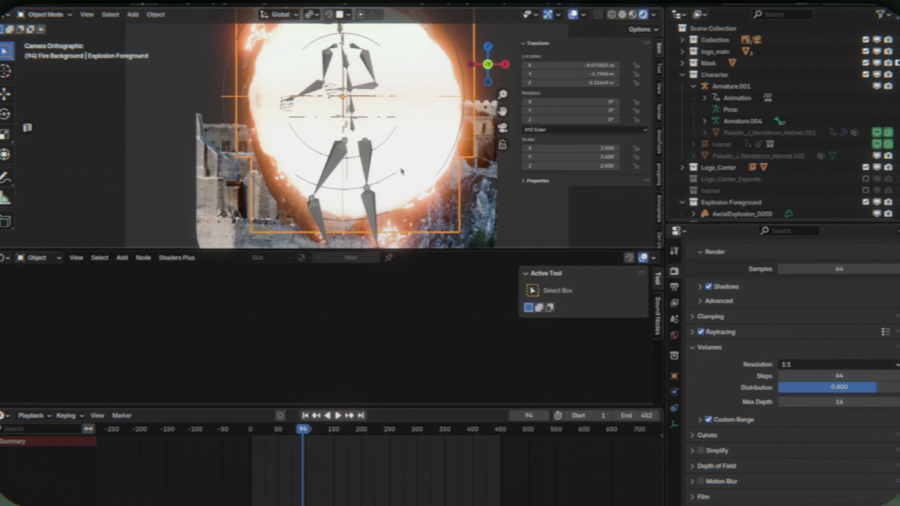
{"action": "key", "text": "Right"}
{"action": "key", "text": "Left"}
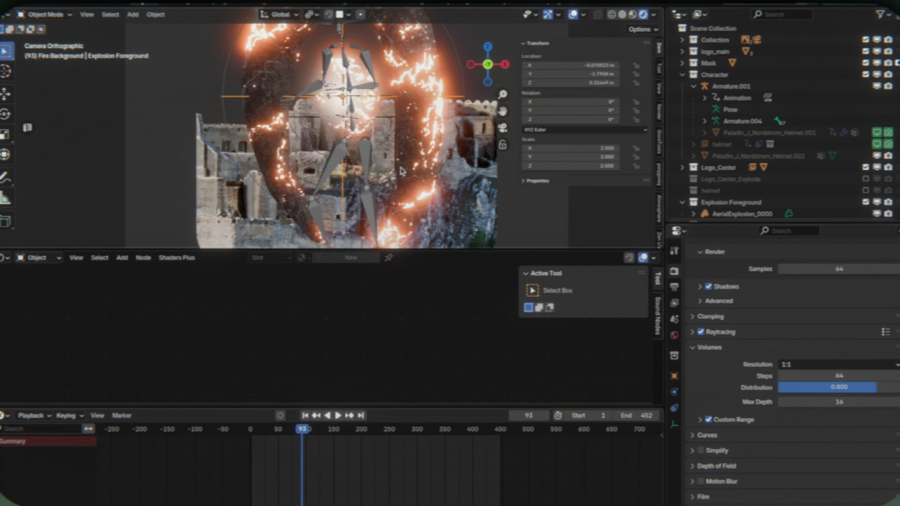
- Try scaling the explosion instance down to 1.033 and step ahead to frame 104 to judge it
{"action": "key", "text": "Right"}
{"action": "key", "text": "s"}
{"action": "left_click", "coordinate": [410, 130]}
{"action": "key", "text": "Right"}
{"action": "key", "text": "Right"}
{"action": "key", "text": "Right"}
{"action": "key", "text": "Right"}
{"action": "key", "text": "Right"}
{"action": "key", "text": "Right"}
{"action": "key", "text": "Right"}
{"action": "key", "text": "Right"}
{"action": "key", "text": "Right"}
{"action": "key", "text": "Right"}
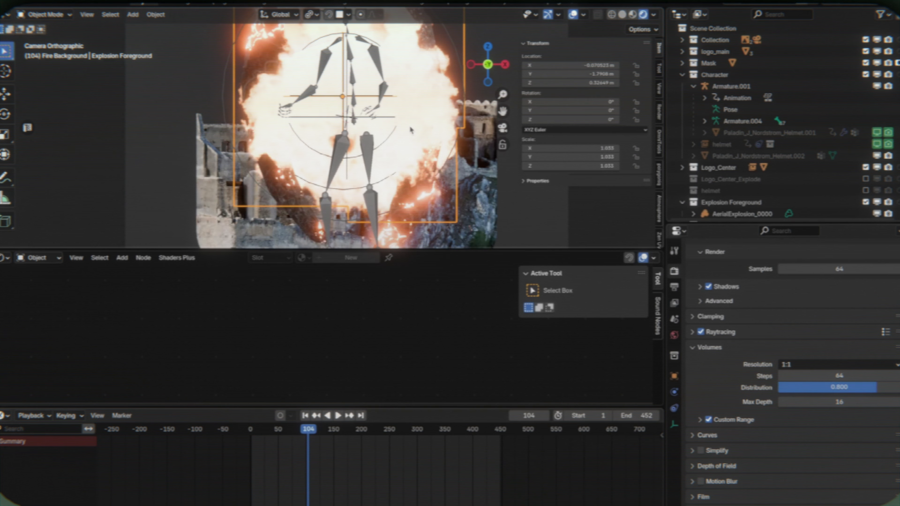
{"action": "key", "text": "ctrl+z"}
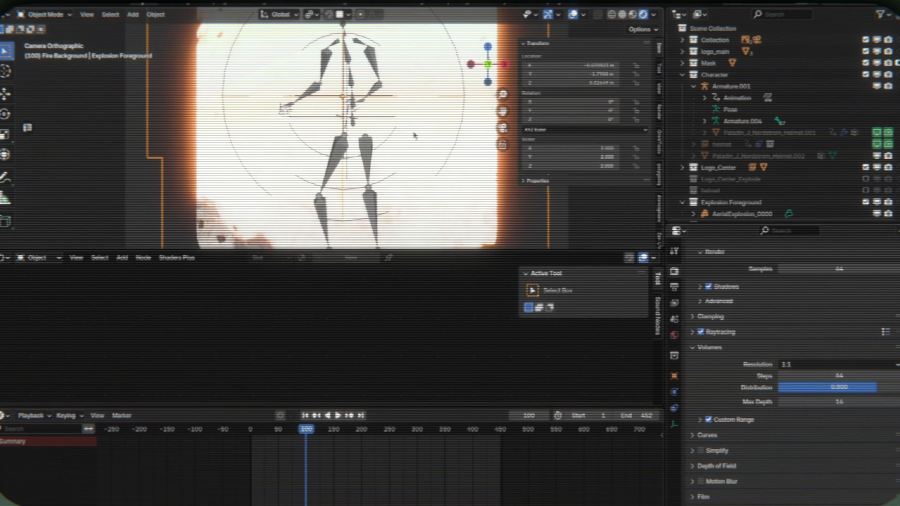
- Step through the explosion between frames 92 and 107 to examine how well it covers the camera frame
{"action": "key", "text": "Left"}
{"action": "key", "text": "Left"}
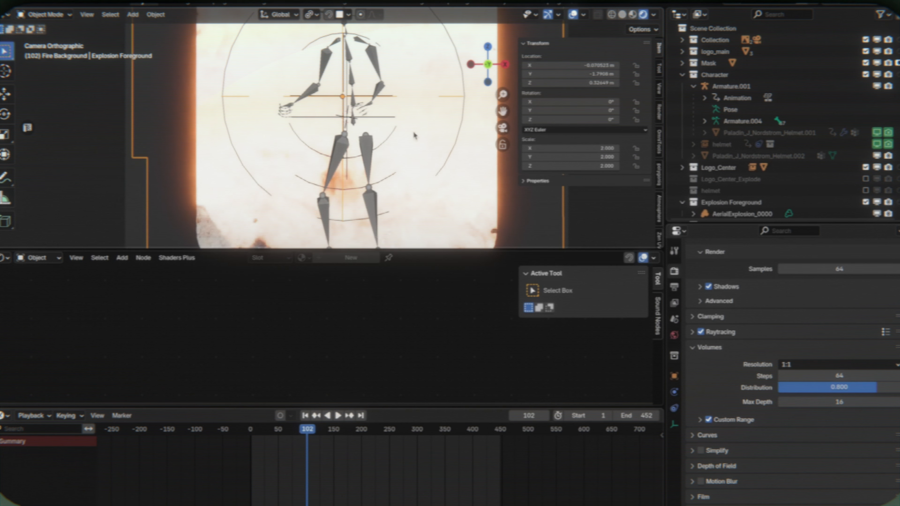
{"action": "scroll", "coordinate": [379, 116], "scroll_direction": "down", "scroll_amount": 4}
{"action": "key", "text": "Left"}
{"action": "key", "text": "Left"}
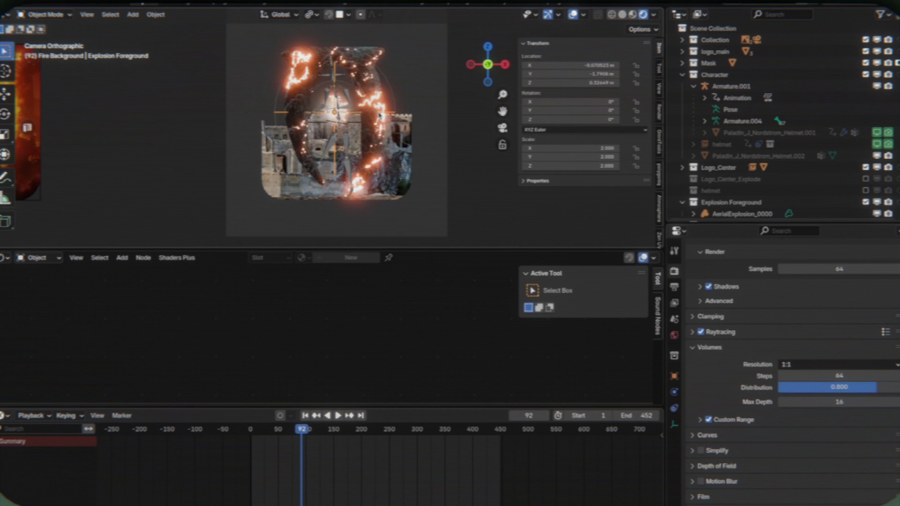
{"action": "key", "text": "Right"}
{"action": "key", "text": "Right"}
{"action": "key", "text": "Right"}
{"action": "key", "text": "Right"}
{"action": "key", "text": "Right"}
{"action": "key", "text": "Right"}
{"action": "key", "text": "Right"}
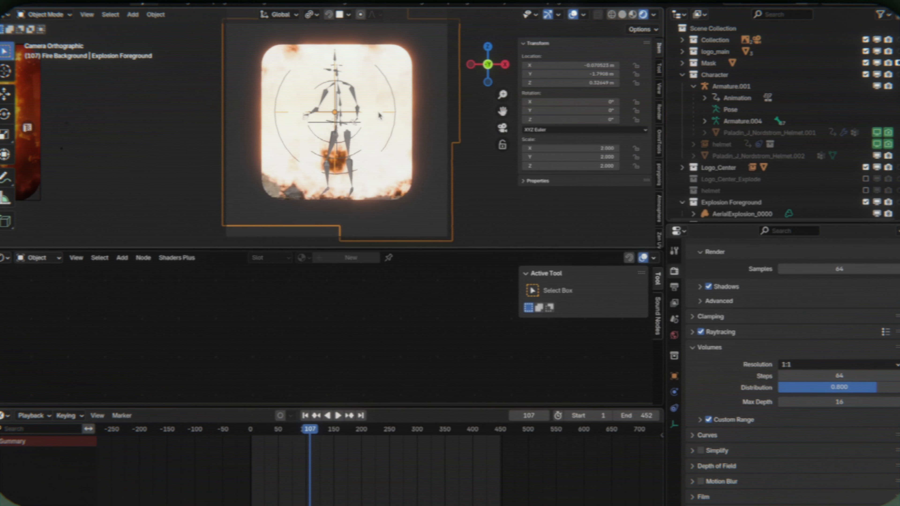
{"action": "key", "text": "Left"}
{"action": "key", "text": "Left"}
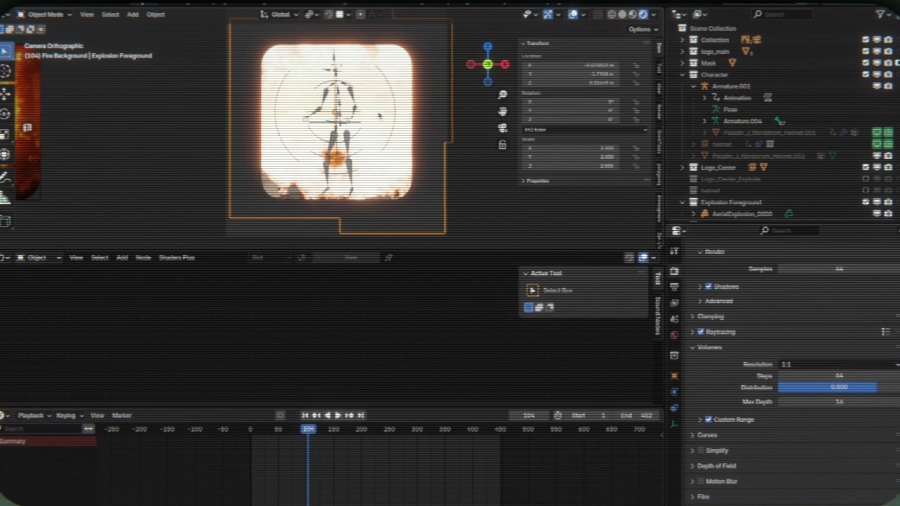
- Scale the explosion instance up to 2.416 and check its coverage up to frame 112
{"action": "key", "text": "s"}
{"action": "left_click", "coordinate": [430, 170]}
{"action": "key", "text": "Right"}
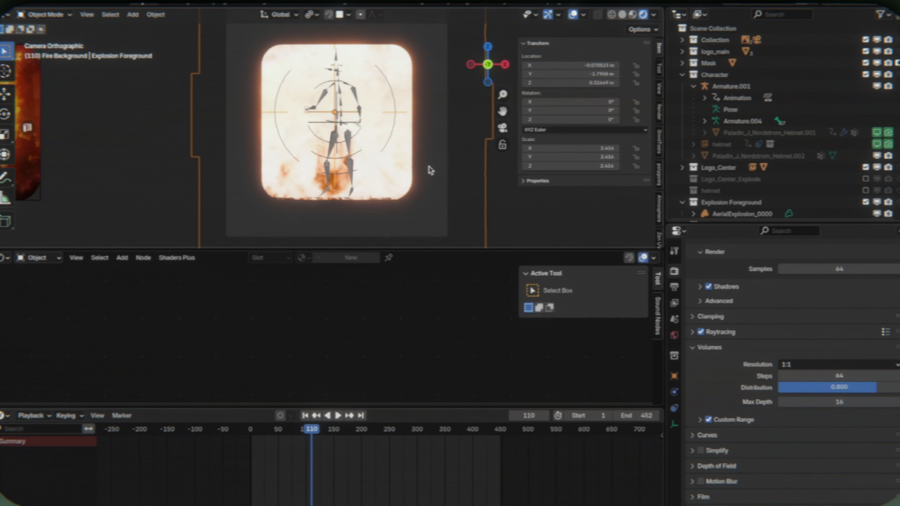
{"action": "key", "text": "Right"}
{"action": "key", "text": "Right"}
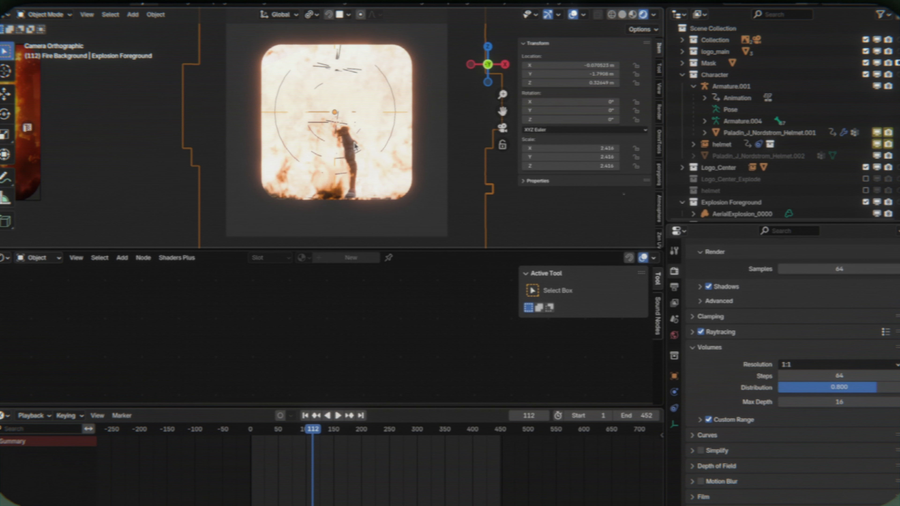
- Select the knight mesh and step between frames 109 and 112 to examine when it appears behind the explosion
{"action": "left_click", "coordinate": [355, 145]}
{"action": "key", "text": "Home"}
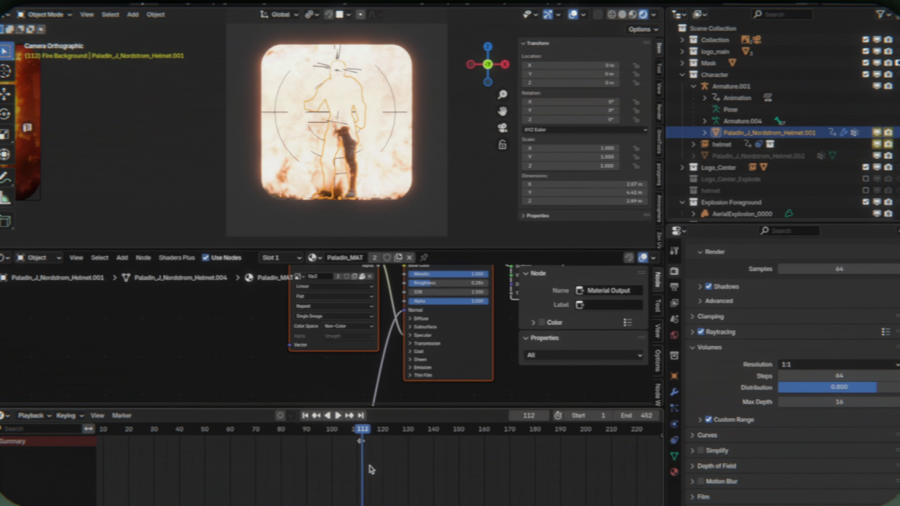
{"action": "scroll", "coordinate": [371, 470], "scroll_direction": "up", "scroll_amount": 8}
{"action": "key", "text": "Left"}
{"action": "key", "text": "Left"}
{"action": "key", "text": "Left"}
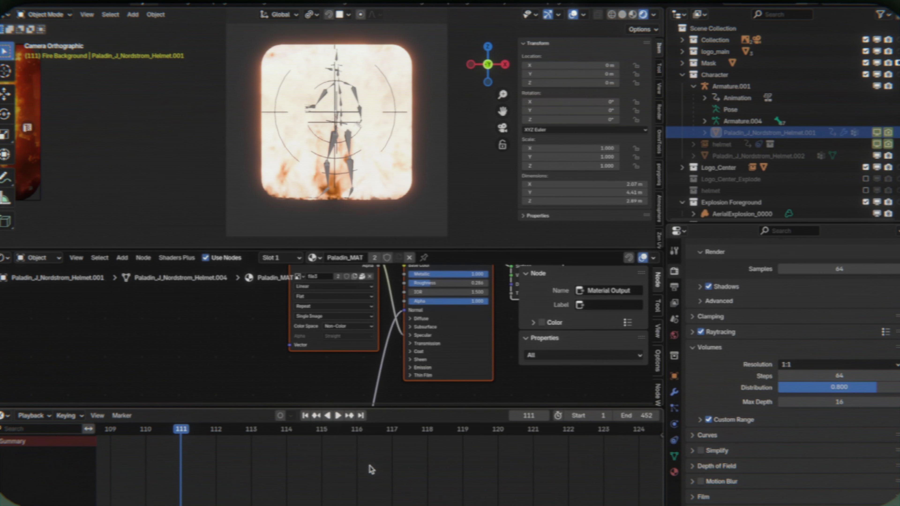
{"action": "key", "text": "Right"}
{"action": "key", "text": "Left"}
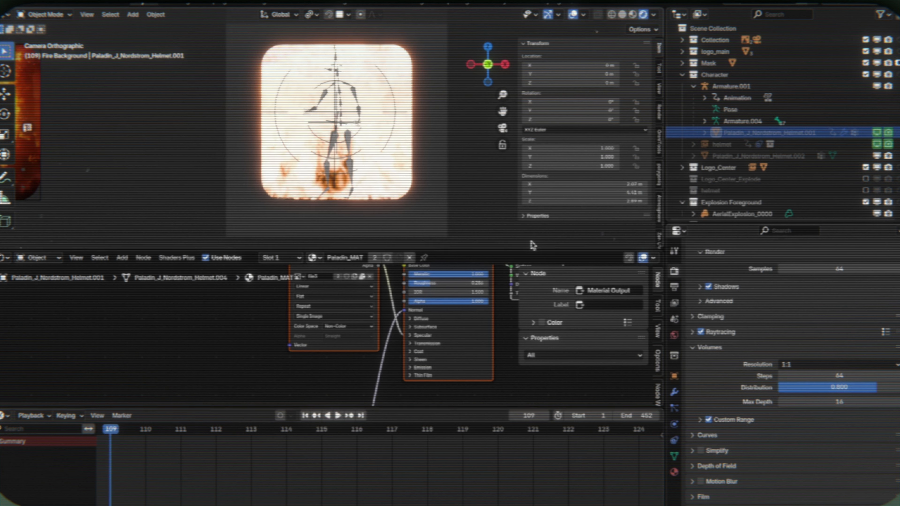
- Shift the knight mesh's visibility keyframes one frame earlier, to frames 110 and 111
{"action": "left_click", "coordinate": [705, 133]}
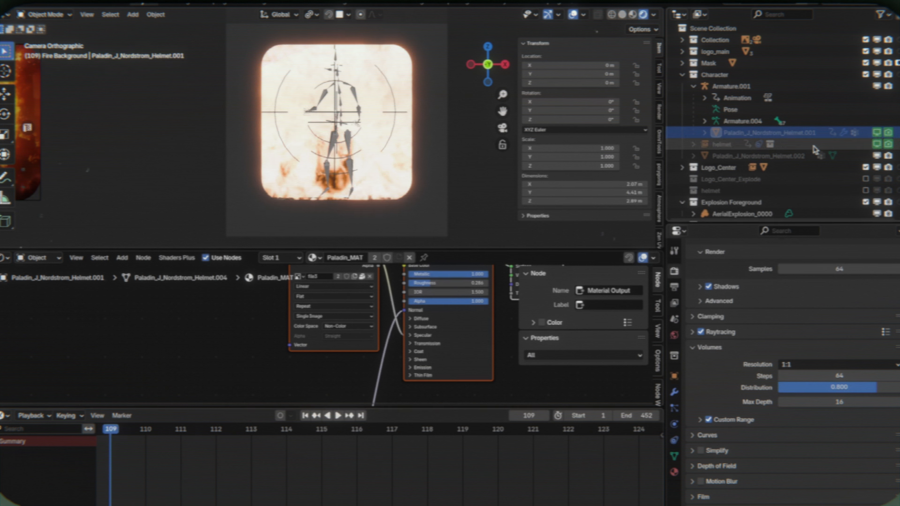
{"action": "left_click", "coordinate": [705, 133]}
{"action": "key", "text": "Right"}
{"action": "key", "text": "Right"}
{"action": "key", "text": "Right"}
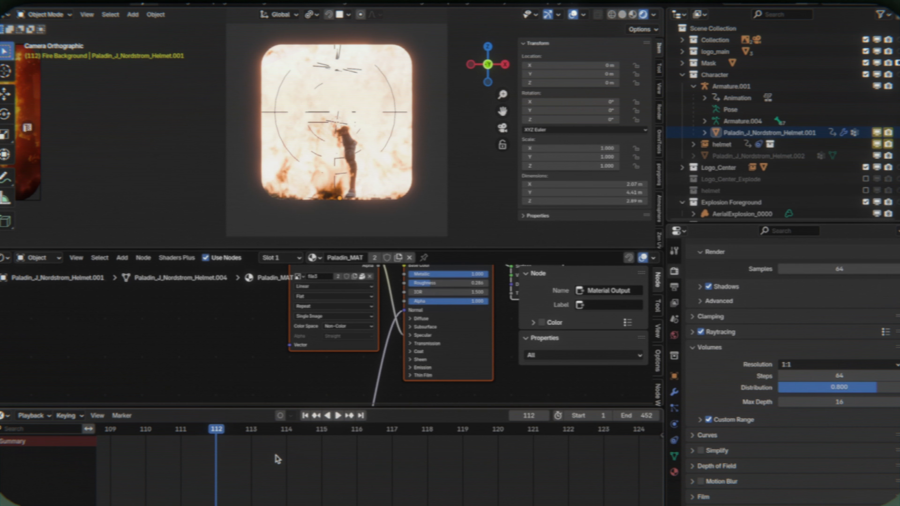
{"action": "left_click", "coordinate": [353, 170]}
{"action": "left_click", "coordinate": [353, 170]}
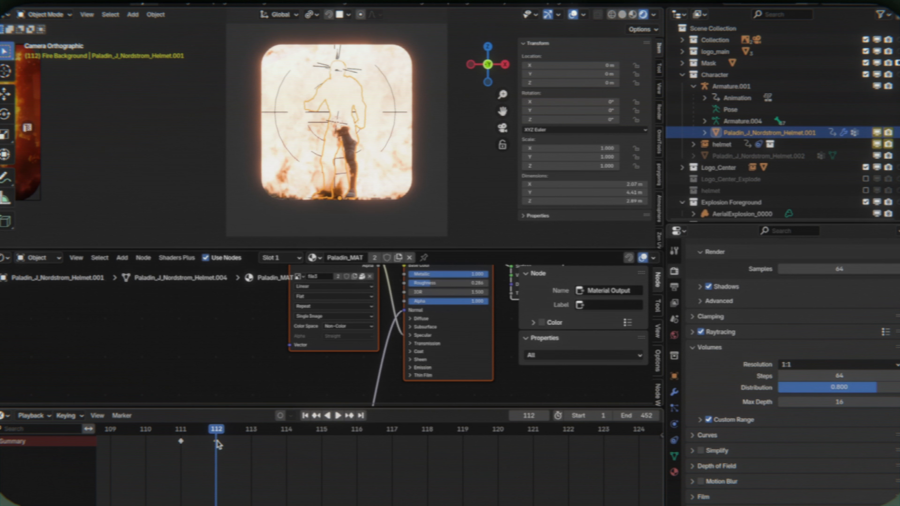
{"action": "scroll", "coordinate": [245, 451], "scroll_direction": "up", "scroll_amount": 1, "text": "ctrl"}
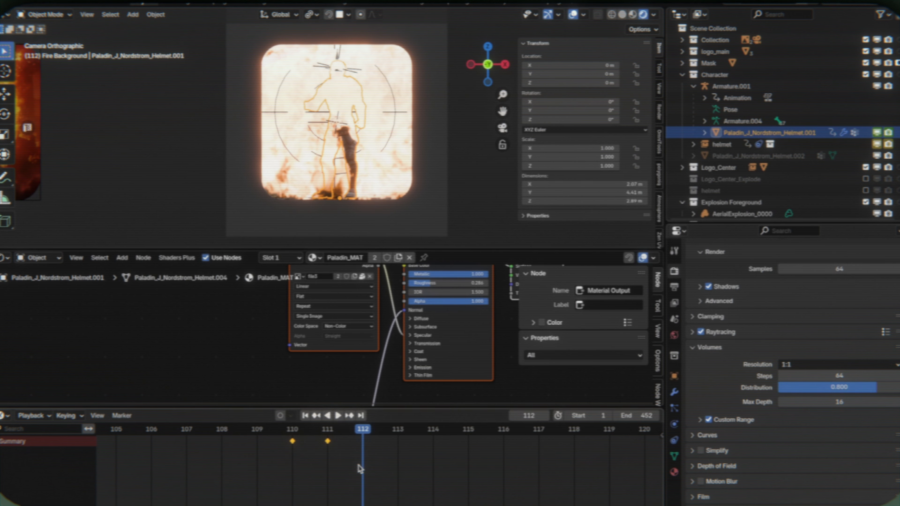
- Try moving the explosion instance about -1.195 m on Y and judge it through the camera
{"action": "middle_click_drag", "start_coordinate": [347, 170], "coordinate": [381, 211]}
{"action": "key", "text": "g"}
{"action": "key", "text": "y"}
{"action": "right_click", "coordinate": [425, 160]}
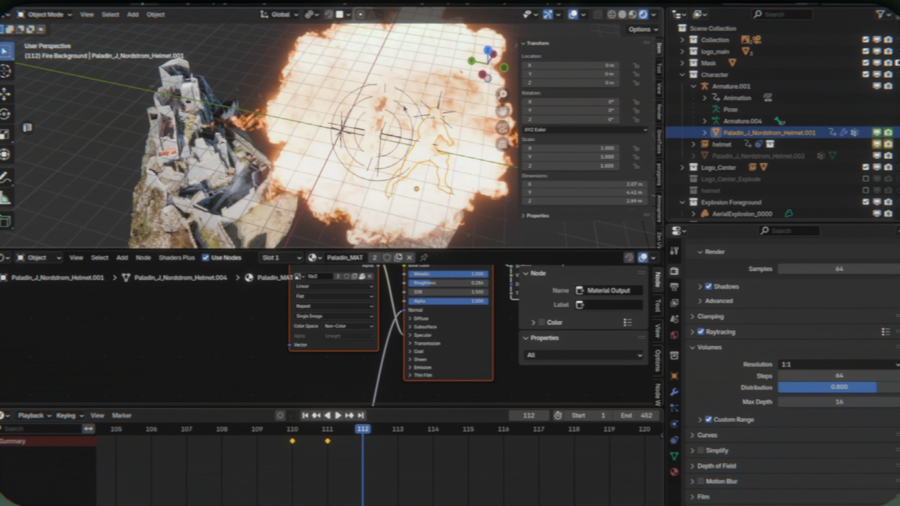
{"action": "left_click", "coordinate": [405, 85]}
{"action": "key", "text": "g"}
{"action": "key", "text": "y"}
{"action": "left_click", "coordinate": [448, 84]}
{"action": "key", "text": "KP_0"}
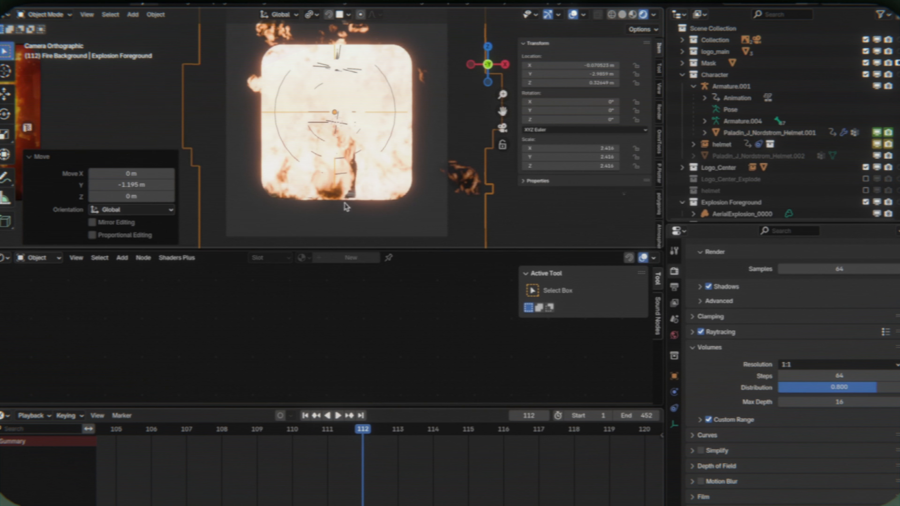
- Undo the explosion instance's Y move and return to the camera view
{"action": "key", "text": "g"}
{"action": "key", "text": "y"}
{"action": "right_click", "coordinate": [421, 176]}
{"action": "middle_click_drag", "start_coordinate": [421, 176], "coordinate": [421, 179]}
{"action": "key", "text": "ctrl+z"}
{"action": "key", "text": "grave"}
{"action": "left_click", "coordinate": [344, 188]}
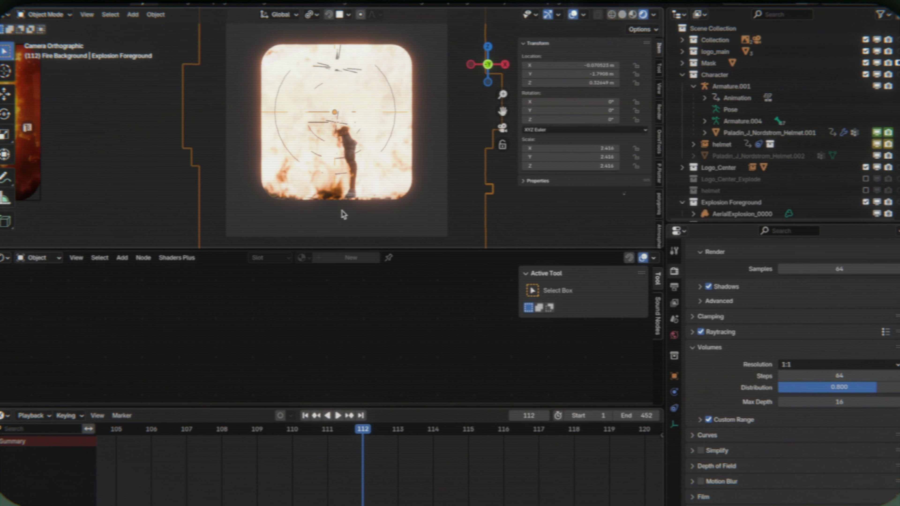
- Advance to frame 116, move the character armature about 0.5 m on Y, and check it through the camera
{"action": "key", "text": "Right"}
{"action": "key", "text": "Right"}
{"action": "key", "text": "Right"}
{"action": "key", "text": "Right"}
{"action": "left_click", "coordinate": [726, 87]}
{"action": "middle_click_drag", "start_coordinate": [433, 110], "coordinate": [434, 114]}
{"action": "key", "text": "g"}
{"action": "key", "text": "y"}
{"action": "left_click", "coordinate": [344, 161]}
{"action": "key", "text": "grave"}
{"action": "left_click", "coordinate": [323, 181]}
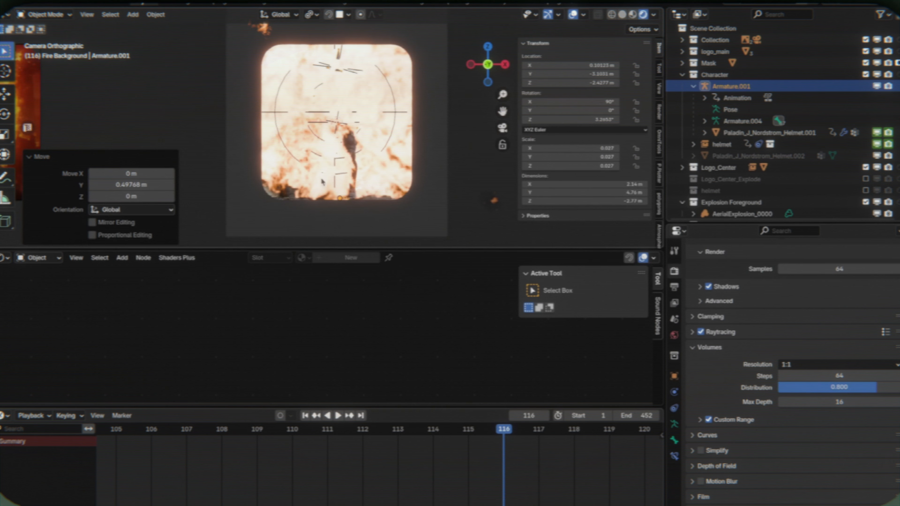
- Adjust the character armature's Y position using solid shading, and check the rendered result through the camera
{"action": "right_click", "coordinate": [399, 30]}
{"action": "middle_click_drag", "start_coordinate": [352, 193], "coordinate": [442, 168]}
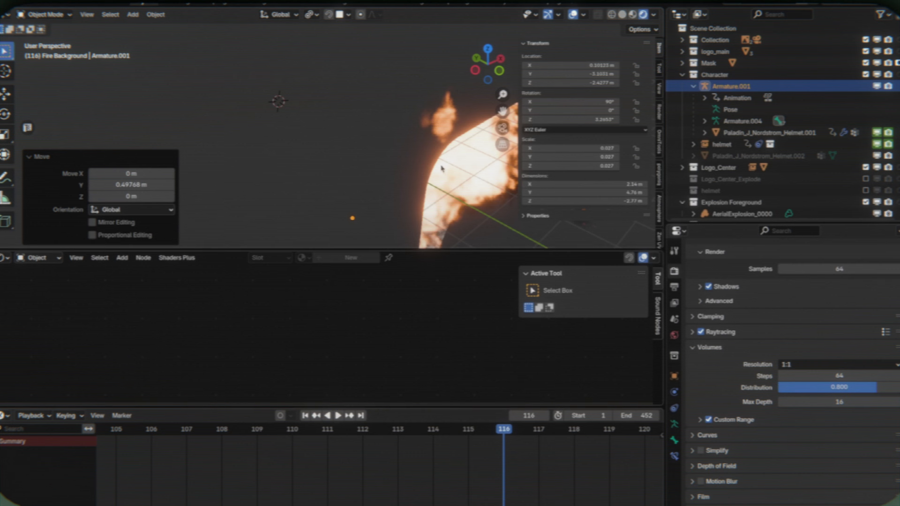
{"action": "key", "text": "z"}
{"action": "left_click", "coordinate": [401, 125]}
{"action": "middle_click_drag", "start_coordinate": [402, 125], "coordinate": [402, 125]}
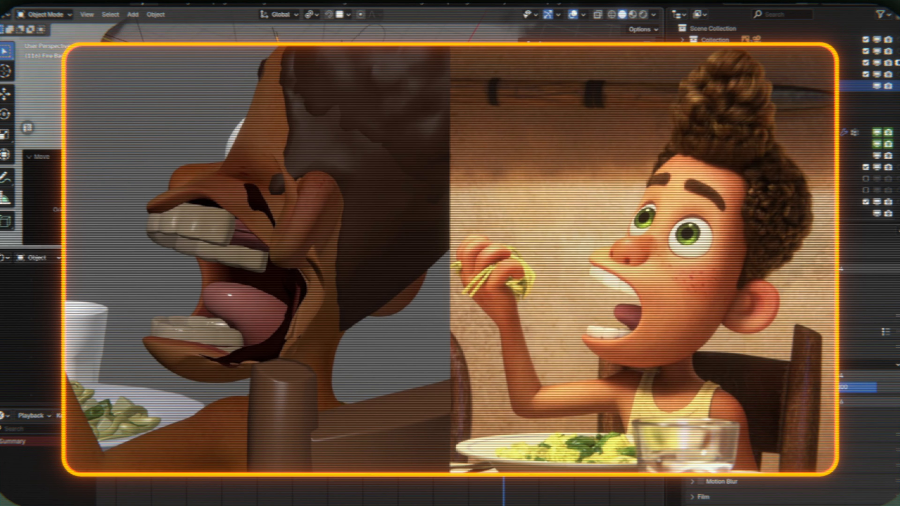
{"action": "key", "text": "g"}
{"action": "key", "text": "y"}
{"action": "left_click", "coordinate": [402, 125]}
{"action": "middle_click_drag", "start_coordinate": [402, 124], "coordinate": [347, 141]}
{"action": "key", "text": "Right"}
{"action": "key", "text": "KP_0"}
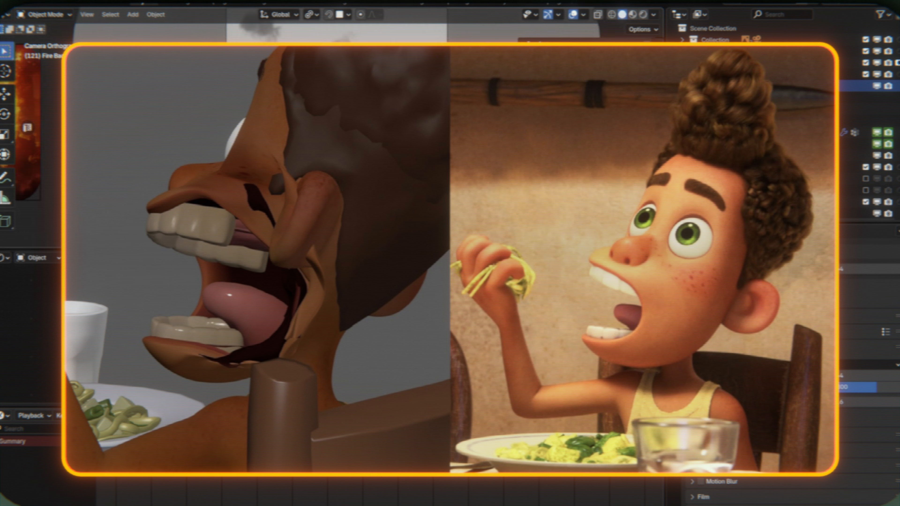
{"action": "key", "text": "z"}
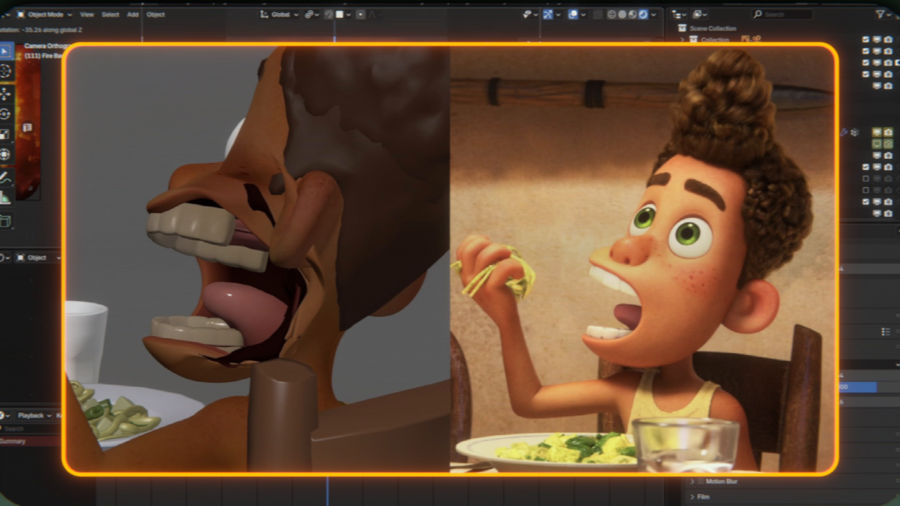
- Lower the explosion instance, rotate it to about -40.5° on Z, and check the neighbouring frames up to 116
{"action": "key", "text": "Return"}
{"action": "key", "text": "g"}
{"action": "key", "text": "z"}
{"action": "left_click", "coordinate": [443, 122]}
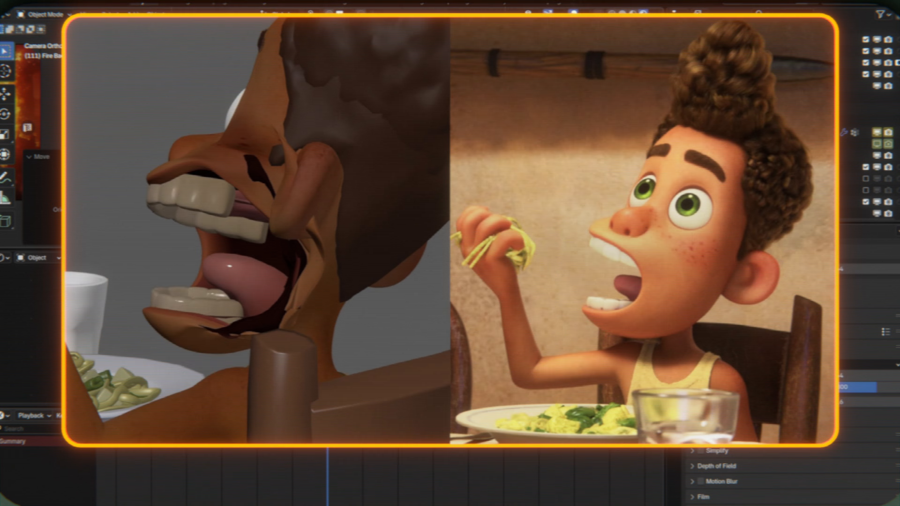
{"action": "key", "text": "r"}
{"action": "key", "text": "z"}
{"action": "left_click", "coordinate": [445, 113]}
{"action": "key", "text": "Right"}
{"action": "key", "text": "Right"}
{"action": "key", "text": "Right"}
{"action": "key", "text": "Right"}
{"action": "key", "text": "Right"}
{"action": "key", "text": "Right"}
{"action": "key", "text": "Right"}
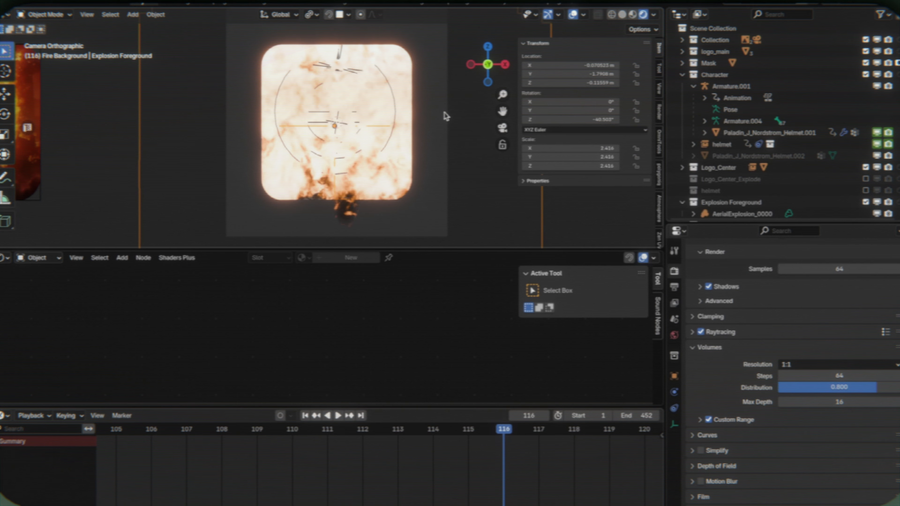
{"action": "key", "text": "Left"}
{"action": "key", "text": "Left"}
{"action": "key", "text": "Left"}
{"action": "key", "text": "Left"}
{"action": "key", "text": "Left"}
{"action": "key", "text": "Left"}
{"action": "key", "text": "Left"}
{"action": "key", "text": "Left"}
{"action": "key", "text": "Left"}
{"action": "key", "text": "Left"}
{"action": "key", "text": "Left"}
{"action": "key", "text": "Left"}
{"action": "key", "text": "Left"}
{"action": "key", "text": "Left"}
{"action": "key", "text": "Left"}
{"action": "key", "text": "Left"}
{"action": "key", "text": "Left"}
{"action": "key", "text": "Left"}
{"action": "key", "text": "Left"}
{"action": "key", "text": "Left"}
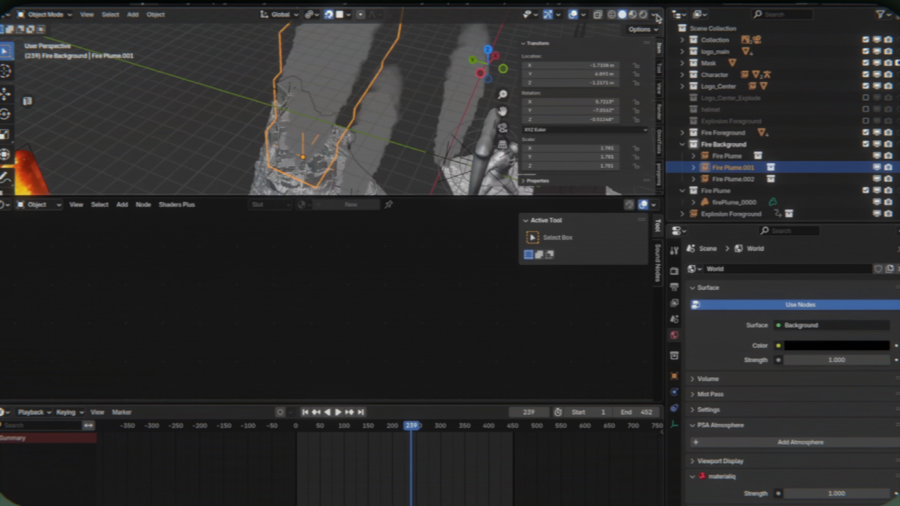
{"action": "left_click", "coordinate": [655, 16]}
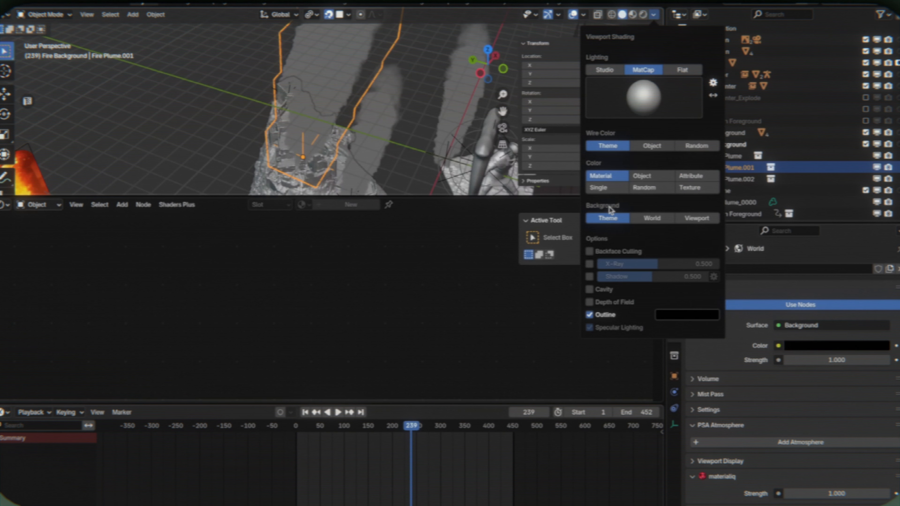
{"action": "left_click", "coordinate": [655, 16]}
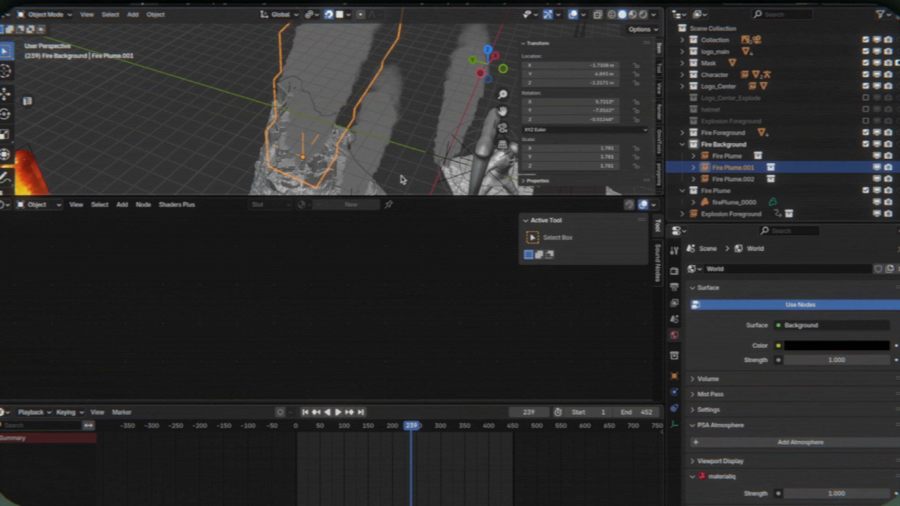
{"action": "key", "text": "z"}
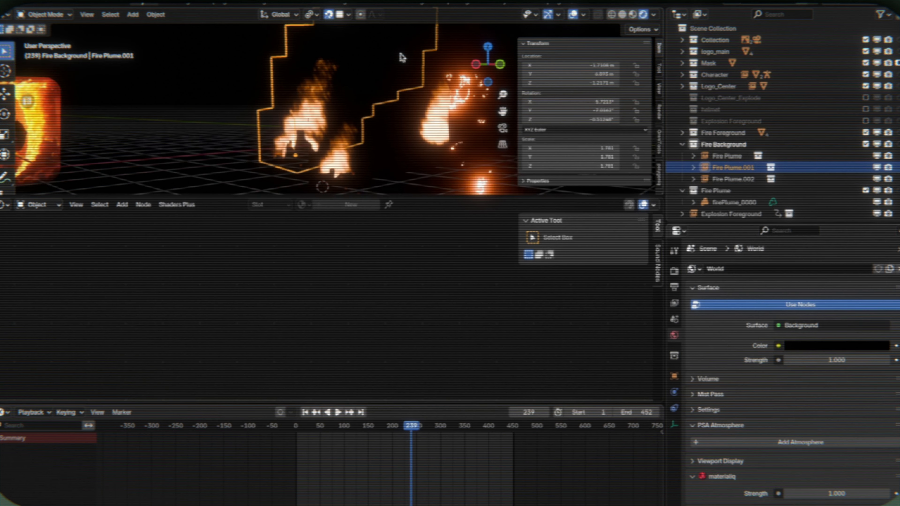
{"action": "key", "text": "z"}
{"action": "key", "text": "z"}
{"action": "middle_click_drag", "start_coordinate": [396, 101], "coordinate": [441, 102]}
{"action": "left_click", "coordinate": [655, 15]}
{"action": "left_click", "coordinate": [584, 15]}
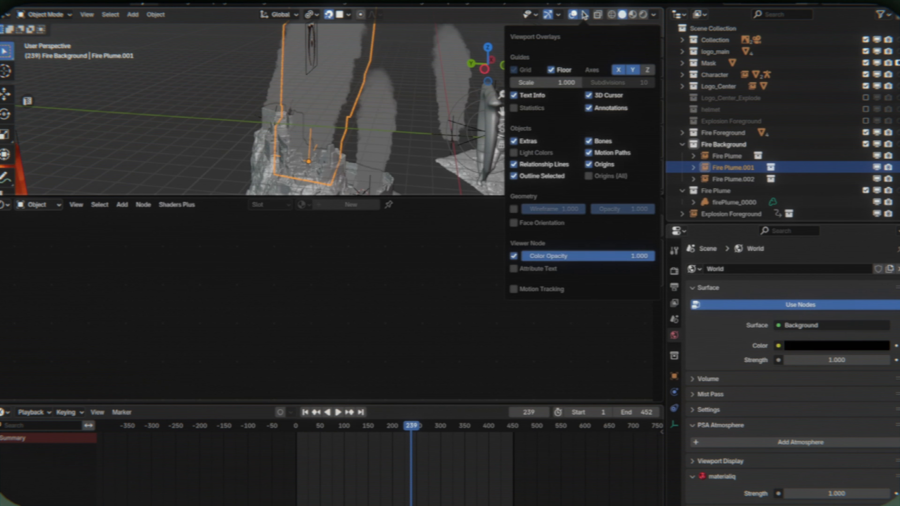
- Enlarge the 3D viewport and exclude the Fire Plume source collection, keeping the Fire Background collection shown
{"action": "middle_click_drag", "start_coordinate": [408, 152], "coordinate": [455, 215]}
{"action": "left_click_drag", "start_coordinate": [456, 195], "coordinate": [456, 389]}
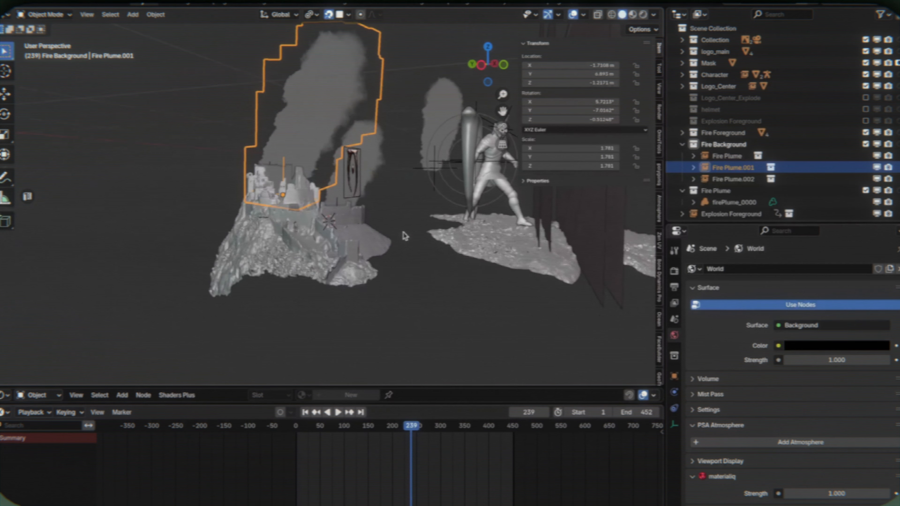
{"action": "left_click", "coordinate": [875, 143]}
{"action": "middle_click_drag", "start_coordinate": [395, 209], "coordinate": [415, 135]}
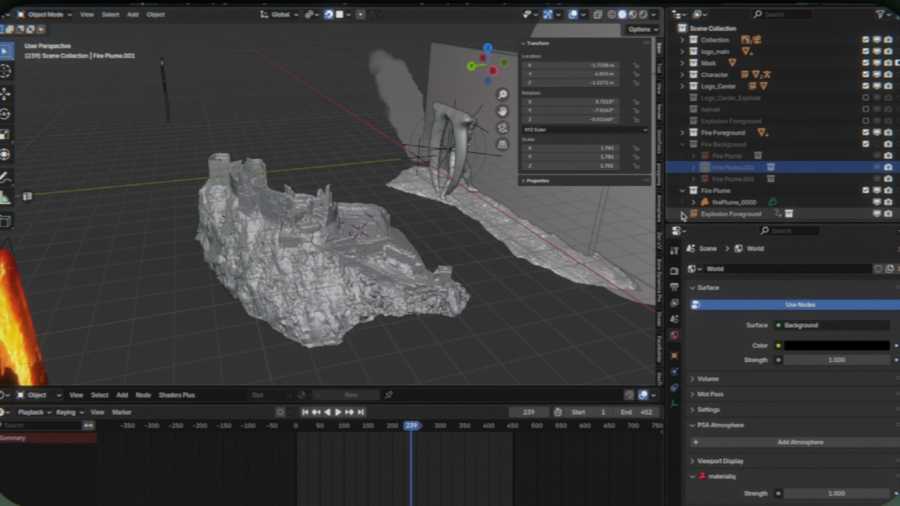
{"action": "left_click", "coordinate": [866, 191]}
{"action": "left_click", "coordinate": [879, 143]}
{"action": "middle_click_drag", "start_coordinate": [359, 128], "coordinate": [336, 128]}
- Add a point light to the Fire Background collection, raise it above the castle, and set its power to 1000 W
{"action": "left_click", "coordinate": [682, 145]}
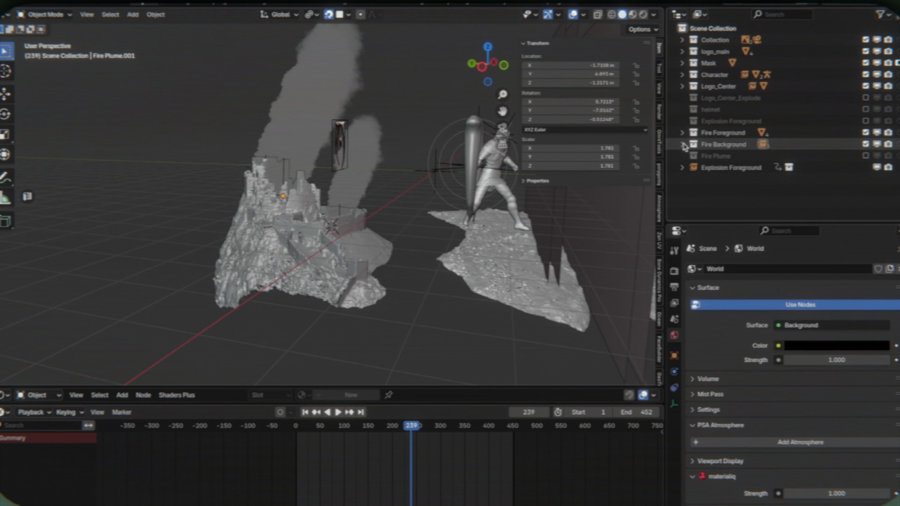
{"action": "left_click", "coordinate": [709, 145]}
{"action": "key", "text": "z"}
{"action": "left_click", "coordinate": [310, 131]}
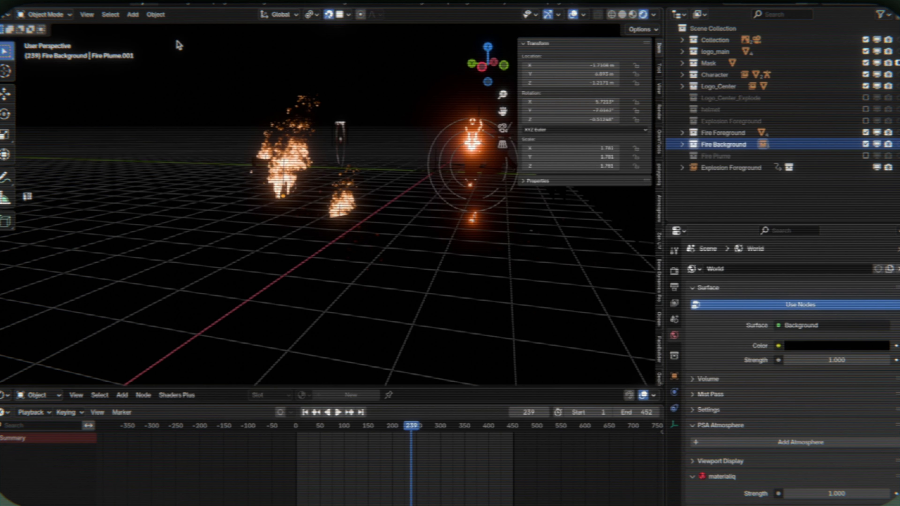
{"action": "left_click", "coordinate": [132, 15]}
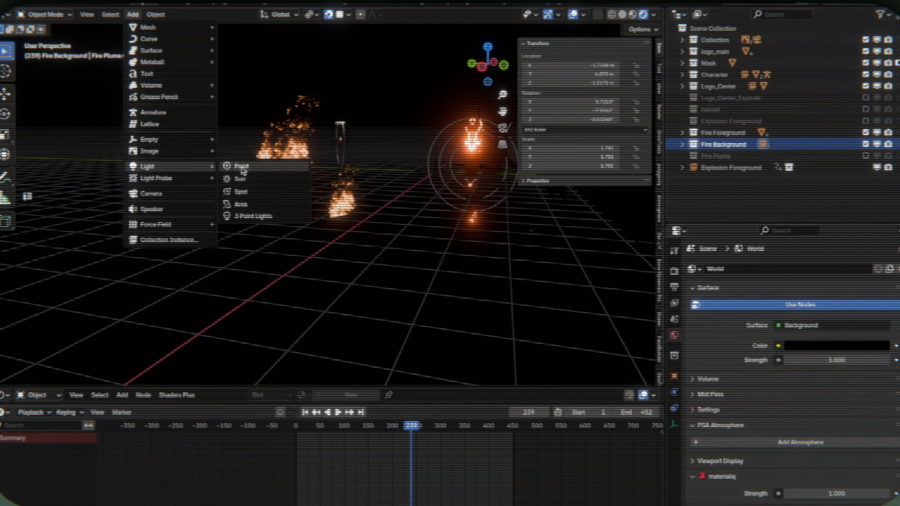
{"action": "left_click", "coordinate": [243, 167]}
{"action": "key", "text": "g"}
{"action": "key", "text": "z"}
{"action": "left_click", "coordinate": [370, 147]}
{"action": "type", "text": "1000"}
{"action": "key", "text": "Return"}
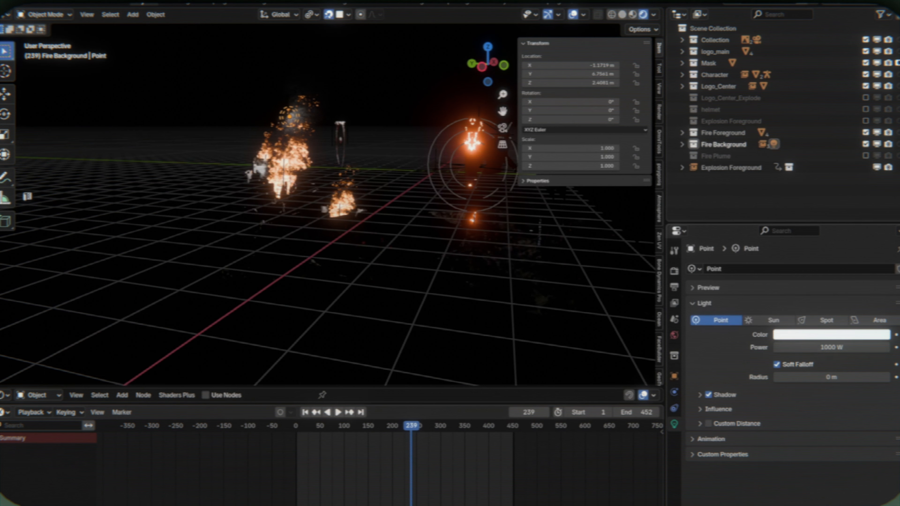
- Position the point light inside the castle at about X -2.07 m, Y 4.76 m, Z -0.45 m
{"action": "key", "text": "g"}
{"action": "key", "text": "z"}
{"action": "right_click", "coordinate": [330, 257]}
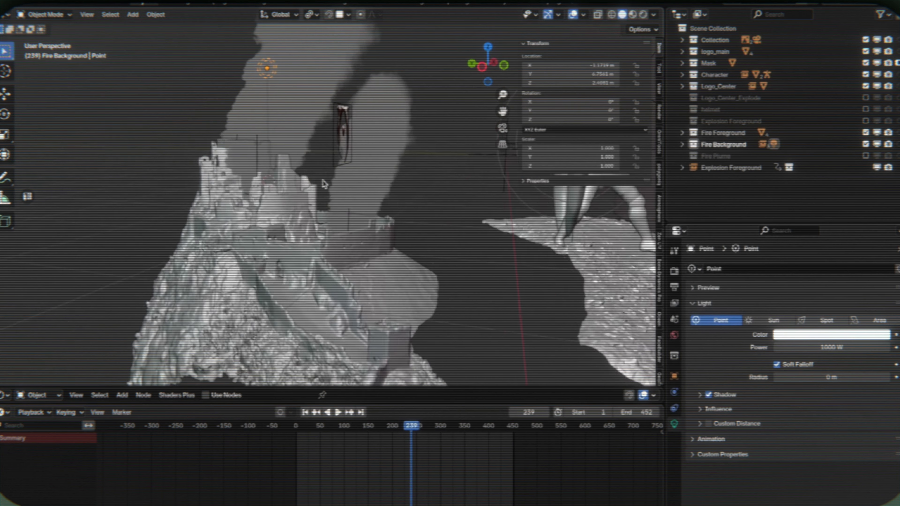
{"action": "middle_click_drag", "start_coordinate": [325, 185], "coordinate": [326, 223]}
{"action": "key", "text": "g"}
{"action": "key", "text": "z"}
{"action": "left_click", "coordinate": [317, 256]}
{"action": "mouse_move", "coordinate": [317, 256]}
{"action": "middle_mouse_down"}
{"action": "mouse_move", "coordinate": [312, 237]}
{"action": "mouse_move", "coordinate": [308, 245]}
{"action": "middle_mouse_up"}
{"action": "key", "text": "g"}
{"action": "key", "text": "z"}
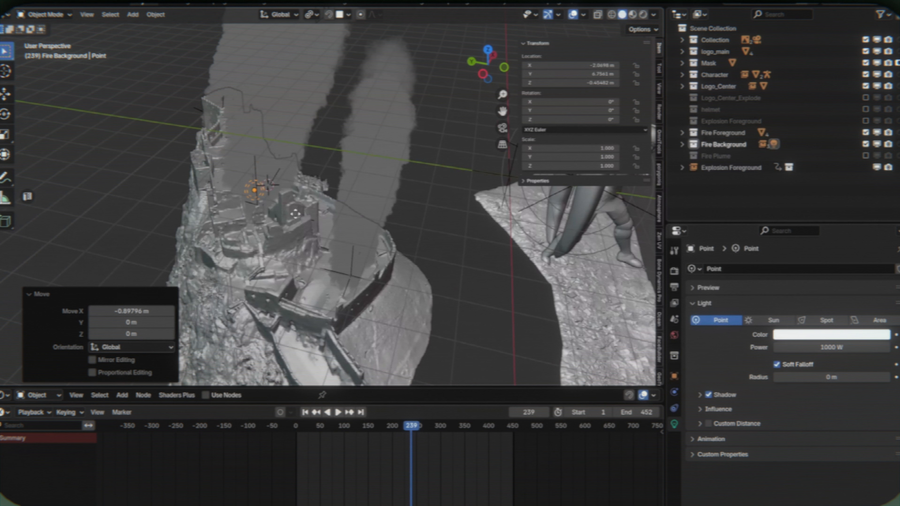
- Place a linked duplicate of the light at the second fire plume, about -2.73 m on Y and -1.26 m on Z away
{"action": "key", "text": "shift+d"}
{"action": "key", "text": "x"}
{"action": "key", "text": "y"}
{"action": "key", "text": "z"}
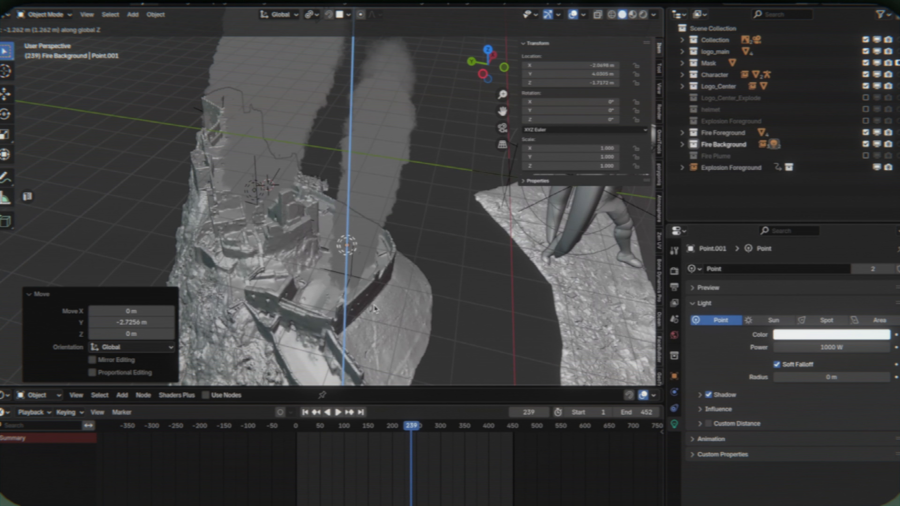
{"action": "left_click", "coordinate": [375, 308]}
- Place another linked light at the remaining castle plume, at about X 2.28 m, Y 9.65 m, Z 0.18 m
{"action": "key", "text": "alt+d"}
{"action": "key", "text": "x"}
{"action": "key", "text": "y"}
{"action": "left_click", "coordinate": [162, 215]}
{"action": "middle_click_drag", "start_coordinate": [161, 214], "coordinate": [252, 237]}
{"action": "middle_click_drag", "start_coordinate": [251, 237], "coordinate": [383, 178], "text": "shift"}
{"action": "key", "text": "g"}
{"action": "key", "text": "x"}
{"action": "left_click", "coordinate": [379, 227]}
{"action": "key", "text": "g"}
{"action": "key", "text": "z"}
{"action": "left_click", "coordinate": [378, 197]}
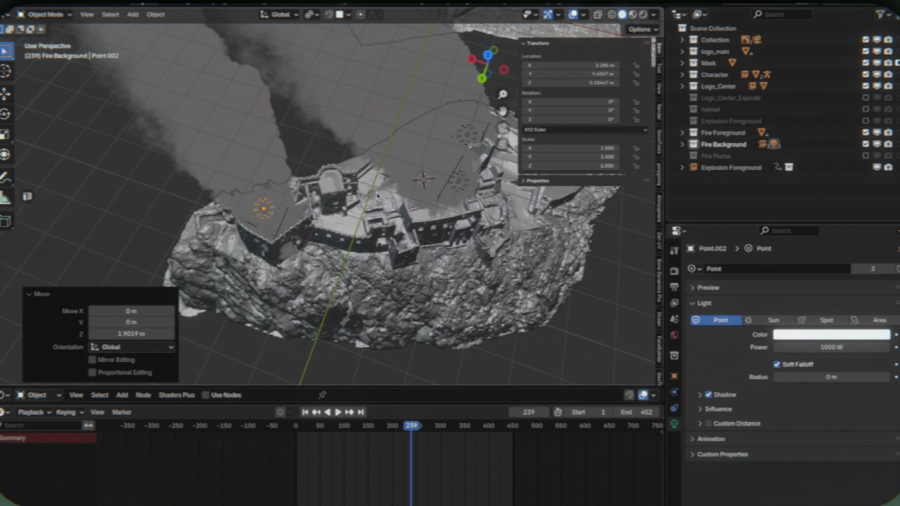
- View the scene rendered through the camera and set the shared point light color to red, about #FF311E
{"action": "key", "text": "grave"}
{"action": "left_click", "coordinate": [365, 316]}
{"action": "key", "text": "z"}
{"action": "left_click", "coordinate": [379, 284]}
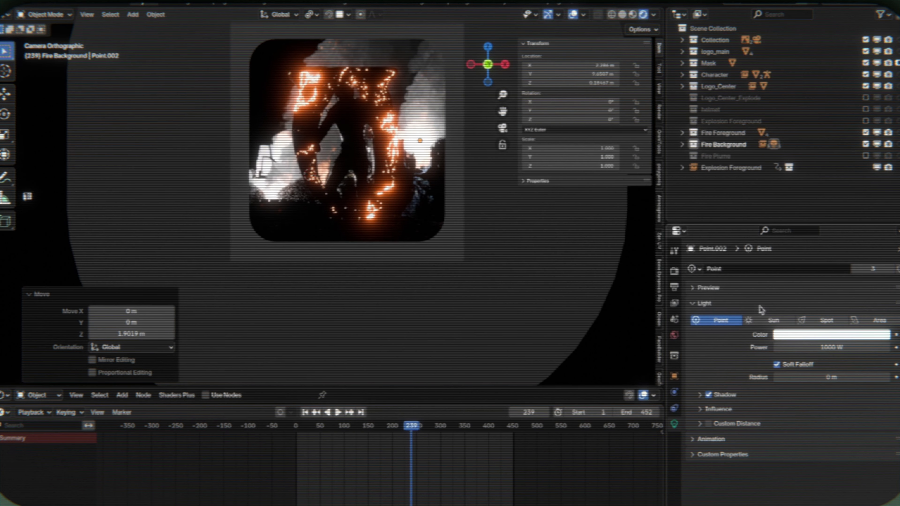
{"action": "left_click", "coordinate": [821, 336]}
{"action": "left_click", "coordinate": [828, 245]}
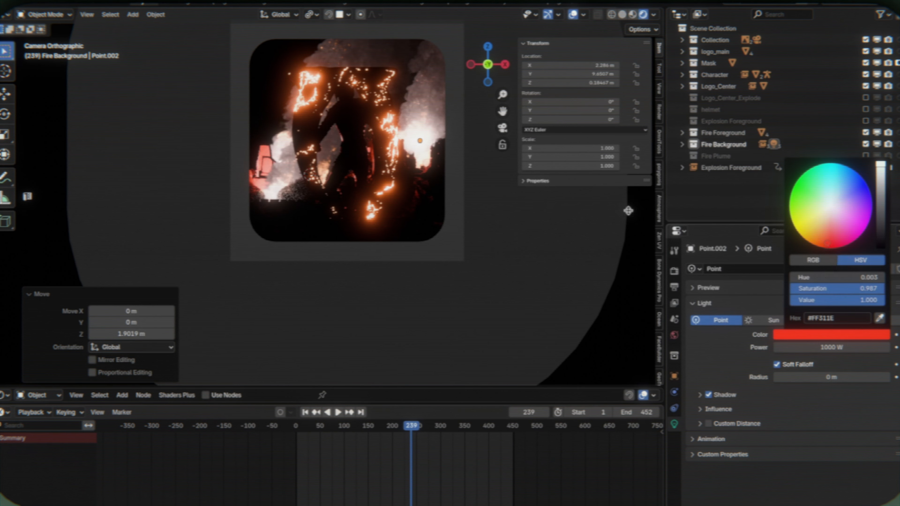
- Switch the camera view to solid shading to inspect the background light placement
{"action": "middle_click_drag", "start_coordinate": [227, 156], "coordinate": [316, 178]}
{"action": "key", "text": "z"}
{"action": "left_click", "coordinate": [572, 195]}
{"action": "key", "text": "grave"}
{"action": "left_click", "coordinate": [355, 329]}
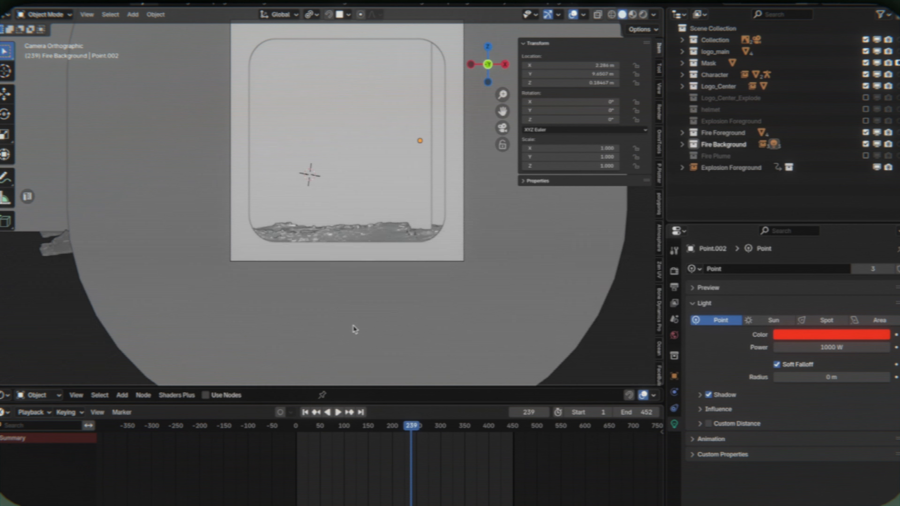
- View the scene rendered through the camera and set the shared red point light's power to 200 W
{"action": "key", "text": "z"}
{"action": "left_click", "coordinate": [339, 98]}
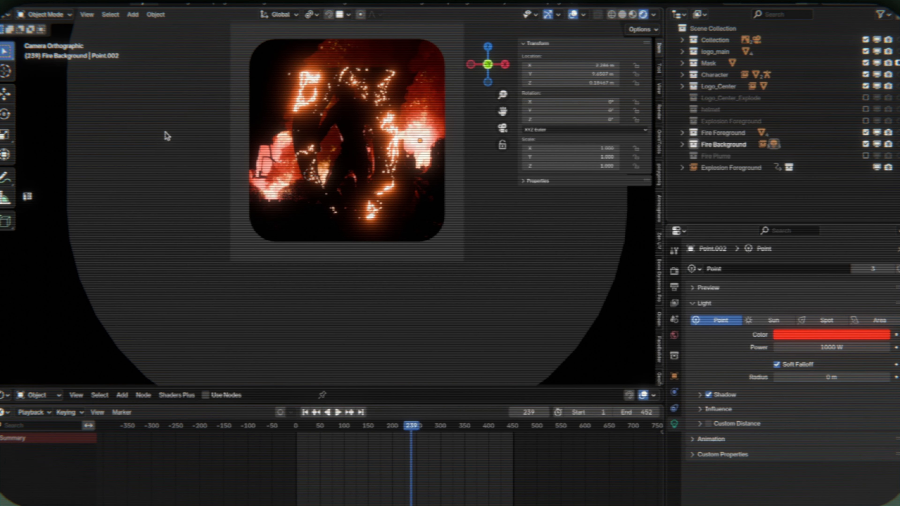
{"action": "left_click", "coordinate": [830, 349]}
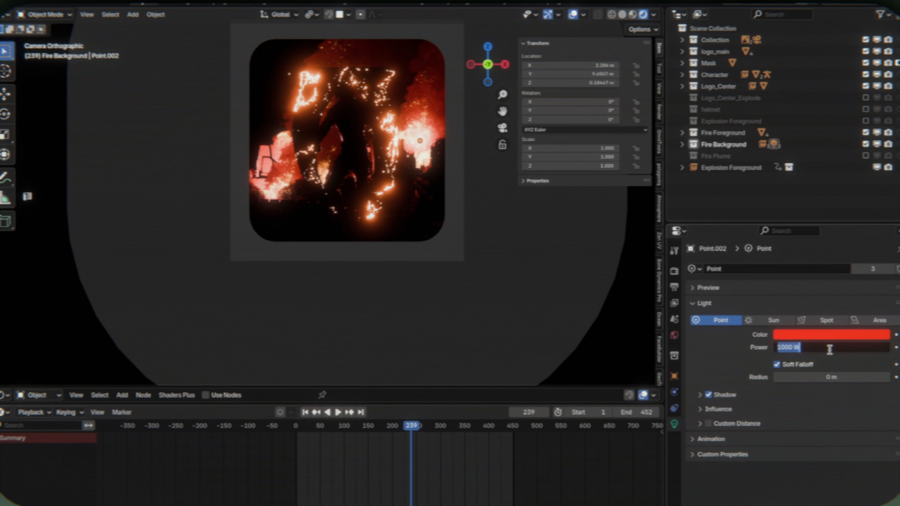
{"action": "key", "text": "Return"}
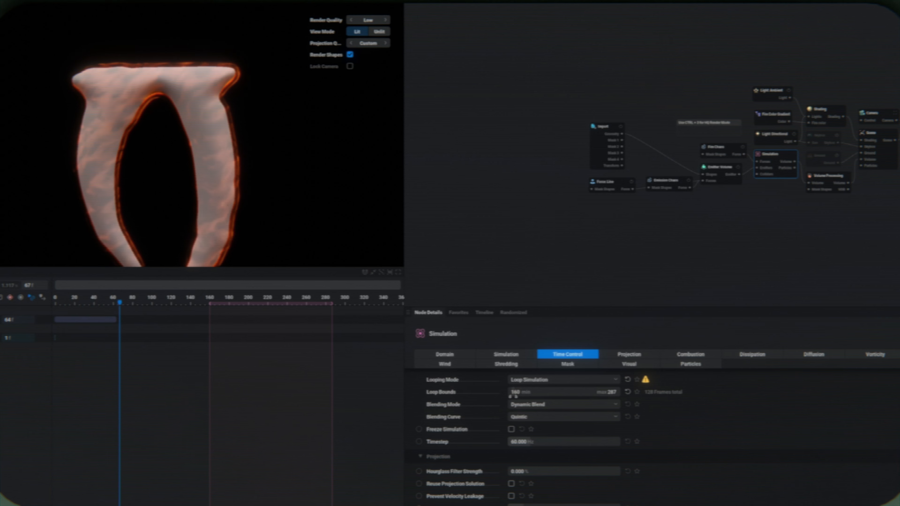
- Switch to the fire simulation in EmberGen and move the 64-frame timeline segment to start at about frame 156, near the loop region's start
{"action": "left_click", "coordinate": [768, 283]}
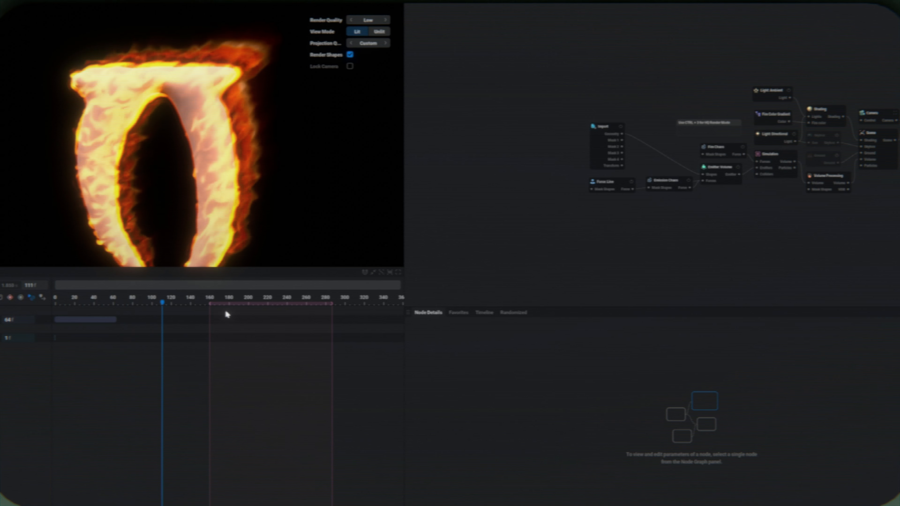
{"action": "left_click_drag", "start_coordinate": [90, 321], "coordinate": [174, 319]}
{"action": "left_click_drag", "start_coordinate": [230, 329], "coordinate": [250, 327]}
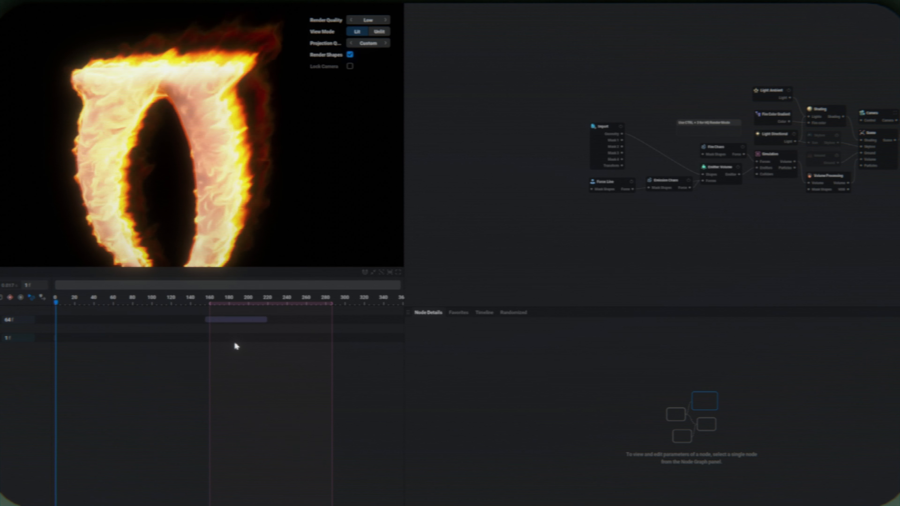
- Inspect the Simulation node's time control settings and read the warning note beside its looping mode
{"action": "left_click", "coordinate": [772, 163]}
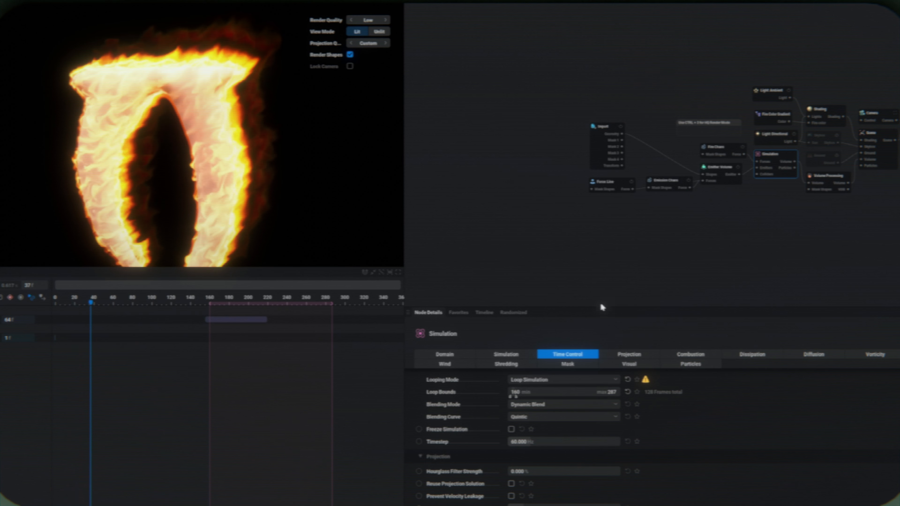
{"action": "mouse_move", "coordinate": [647, 381]}
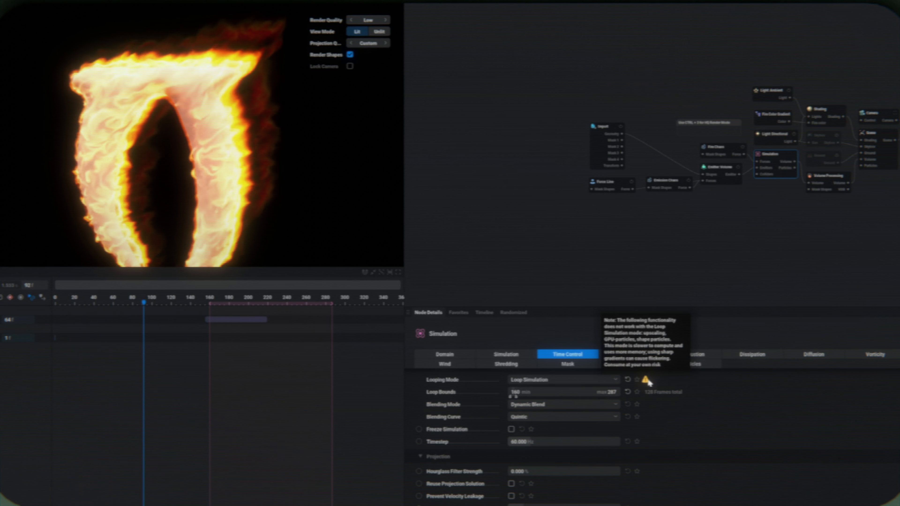
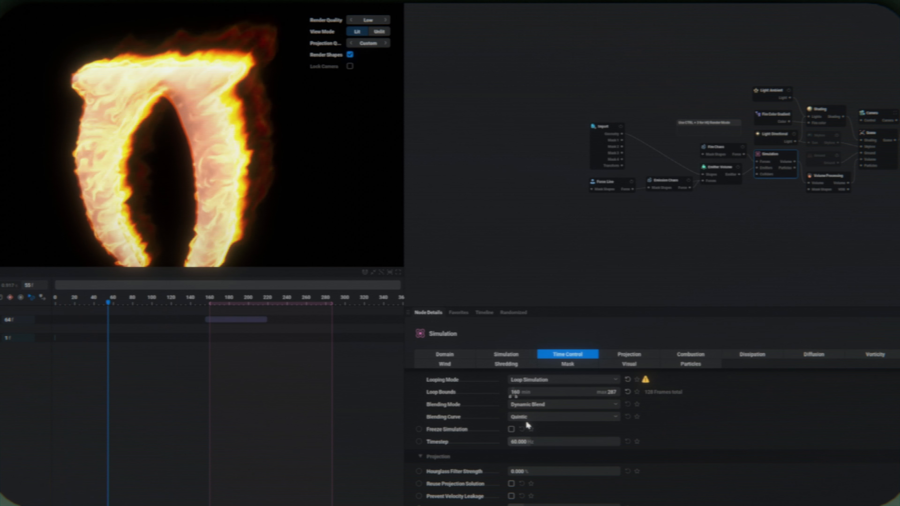
- Add a VDB export node to the graph and connect the Volume Processing node's VDB output to it
{"action": "left_click", "coordinate": [899, 137]}
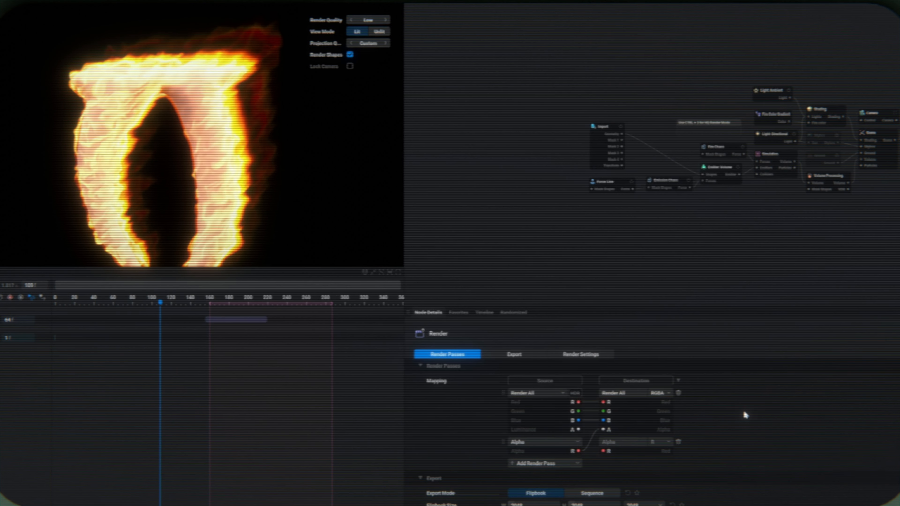
{"action": "left_click", "coordinate": [572, 243]}
{"action": "middle_click_drag", "start_coordinate": [734, 235], "coordinate": [588, 254]}
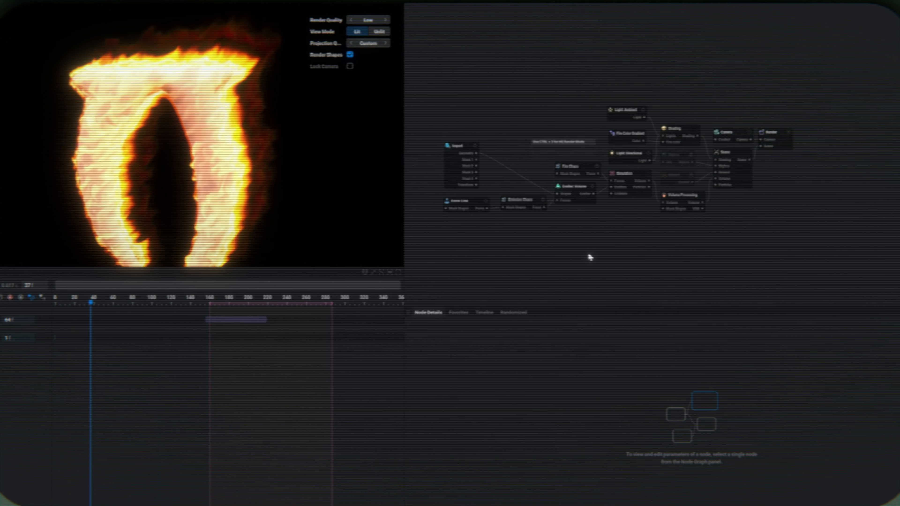
{"action": "right_click", "coordinate": [816, 188]}
{"action": "mouse_move", "coordinate": [848, 319]}
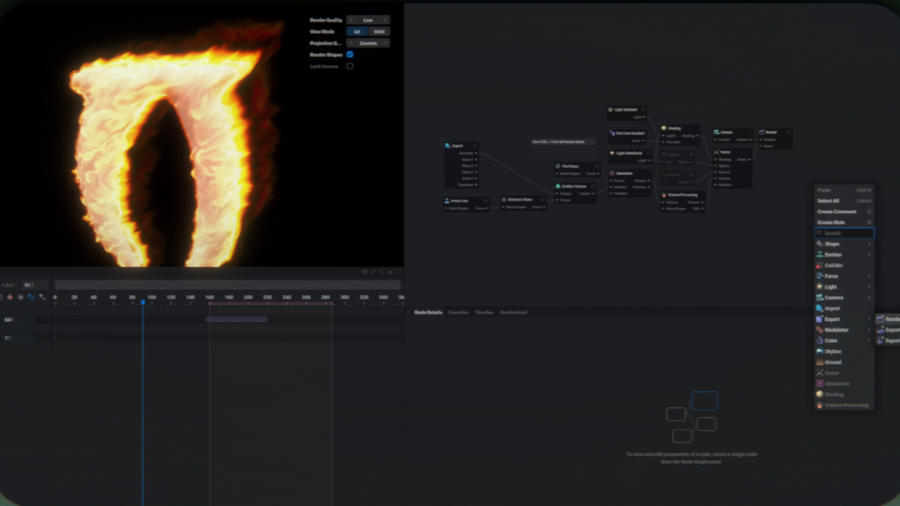
{"action": "left_click", "coordinate": [888, 330]}
{"action": "scroll", "coordinate": [651, 255], "scroll_direction": "up", "scroll_amount": 3}
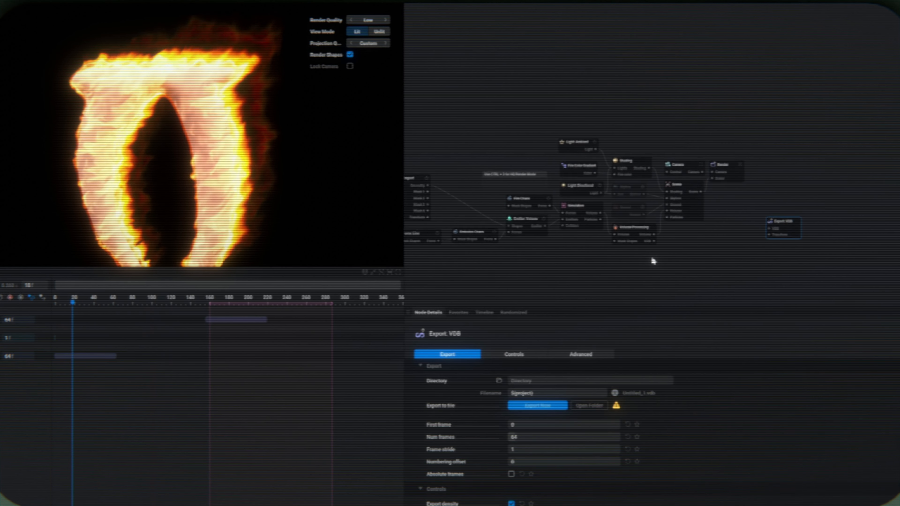
{"action": "scroll", "coordinate": [653, 259], "scroll_direction": "up", "scroll_amount": 1}
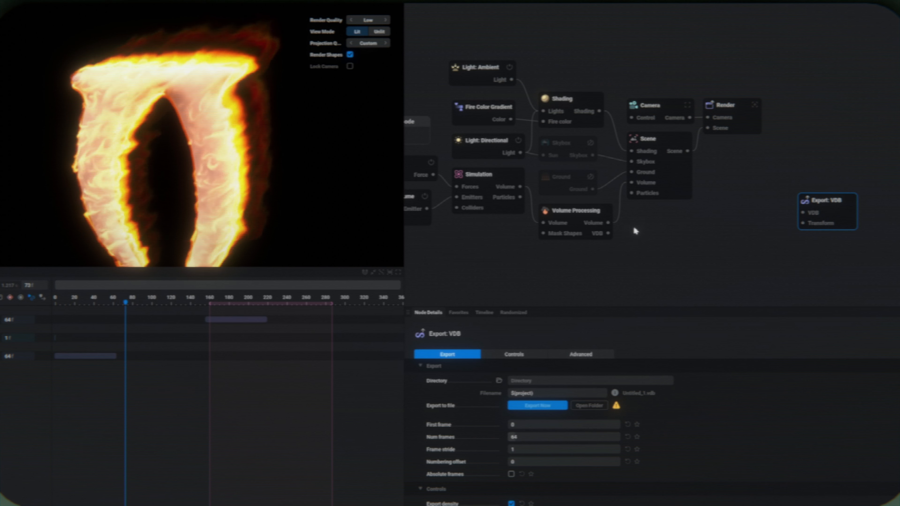
{"action": "left_click_drag", "start_coordinate": [608, 233], "coordinate": [729, 225]}
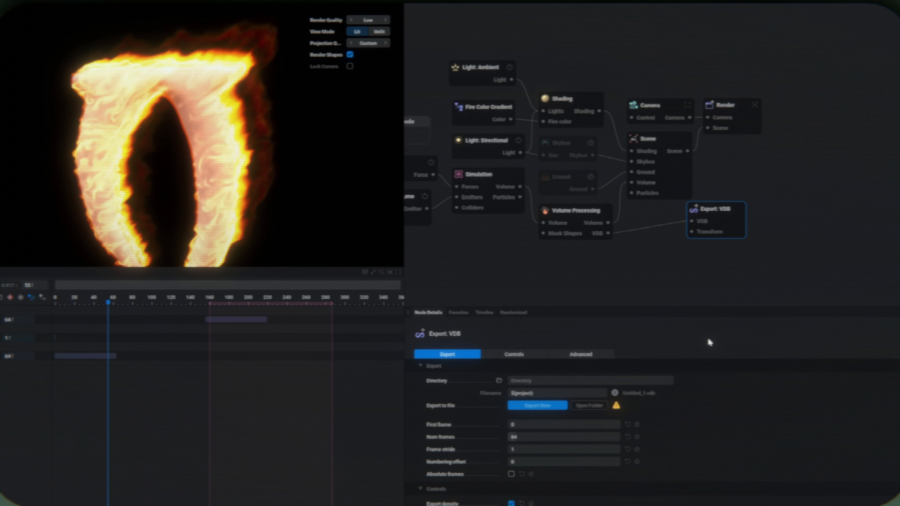
- Set the VDB export's first frame to 160 and review which channels it exports
{"action": "left_click", "coordinate": [541, 428]}
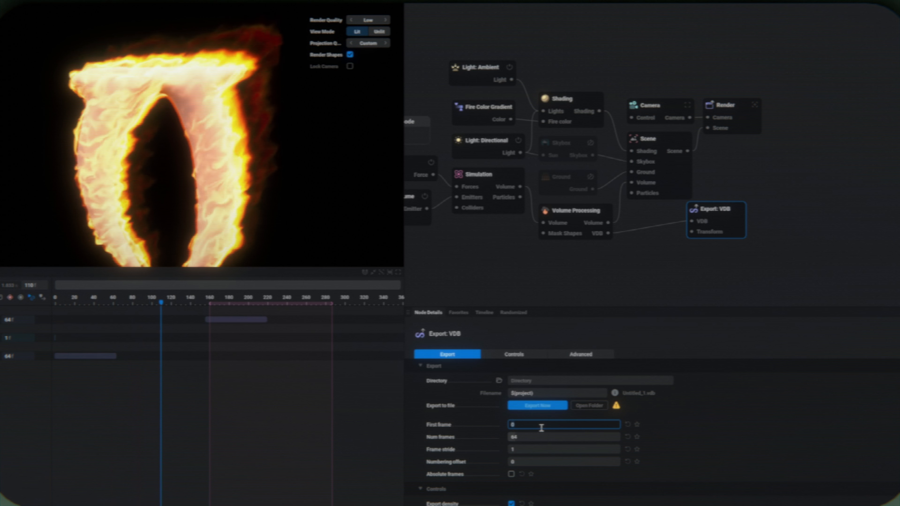
{"action": "key", "text": "Return"}
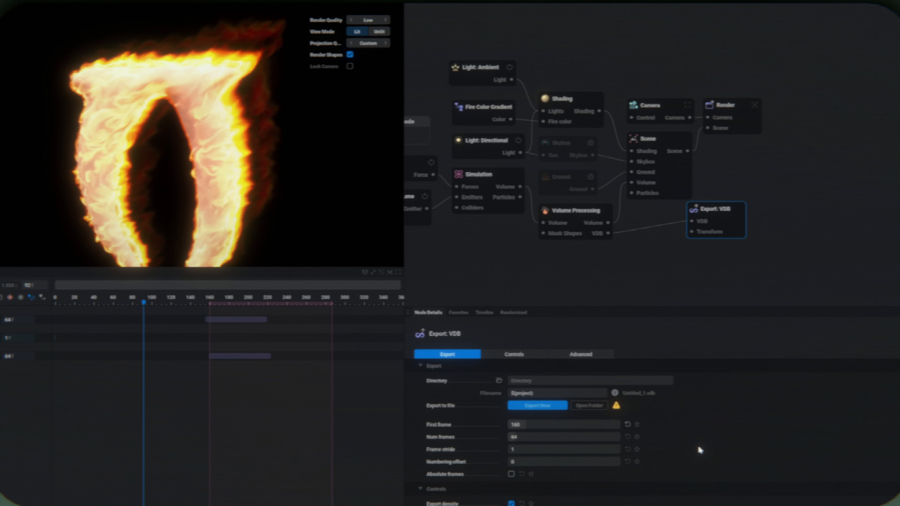
{"action": "scroll", "coordinate": [700, 449], "scroll_direction": "down", "scroll_amount": 5}
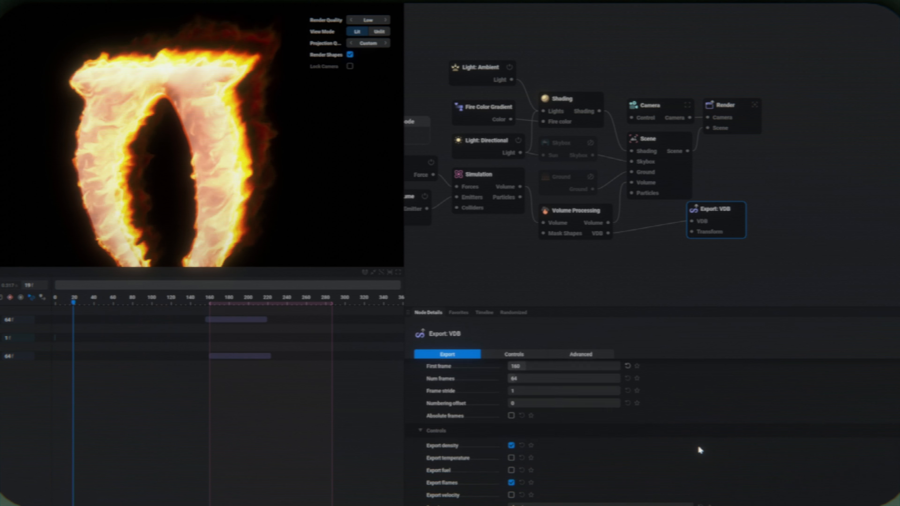
{"action": "scroll", "coordinate": [698, 448], "scroll_direction": "down", "scroll_amount": 8}
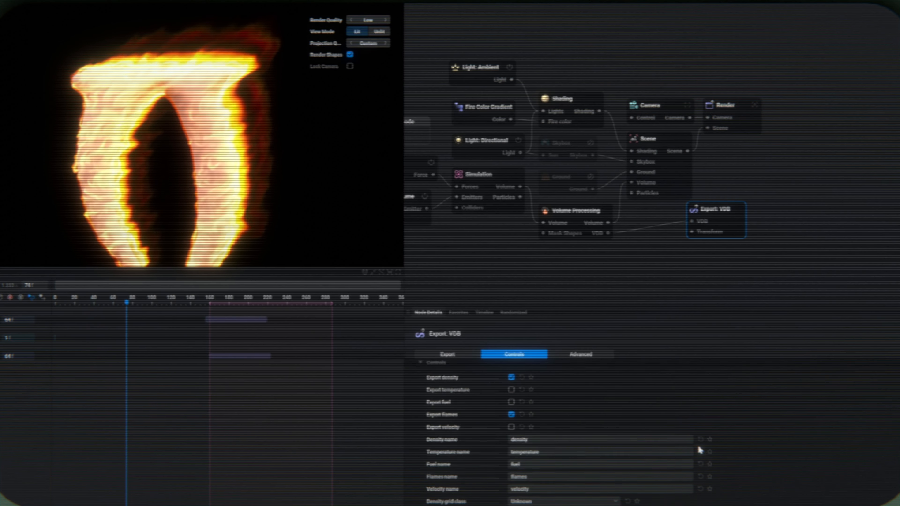
{"action": "scroll", "coordinate": [697, 444], "scroll_direction": "up", "scroll_amount": 6}
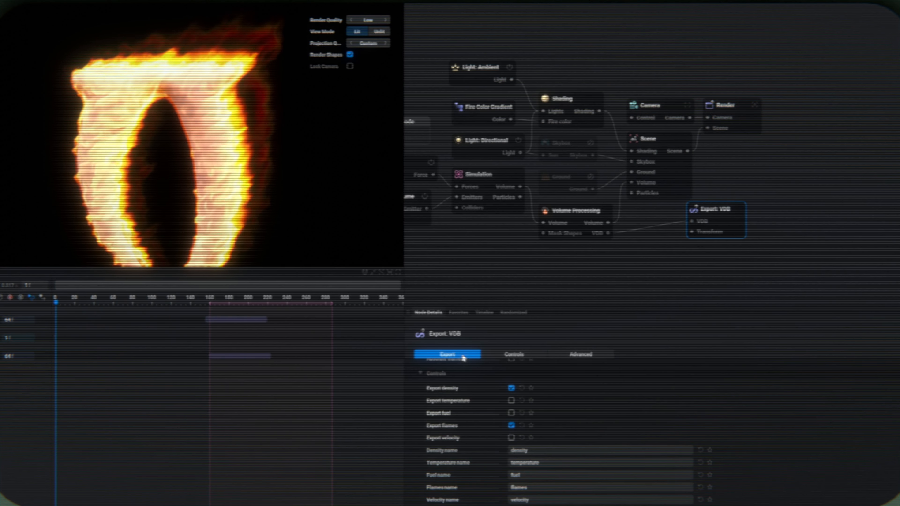
- Set the maximum loop bound of the Simulation node to 260
{"action": "left_click", "coordinate": [491, 174]}
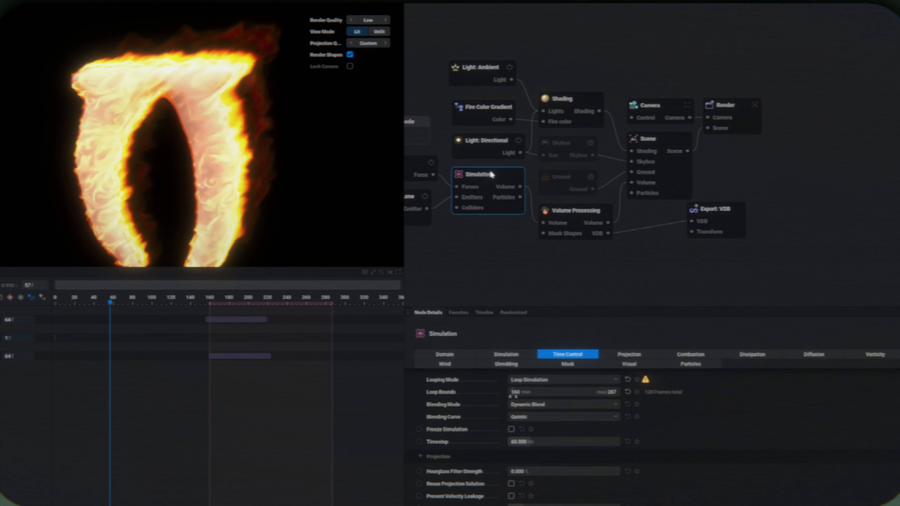
{"action": "double_click", "coordinate": [611, 392]}
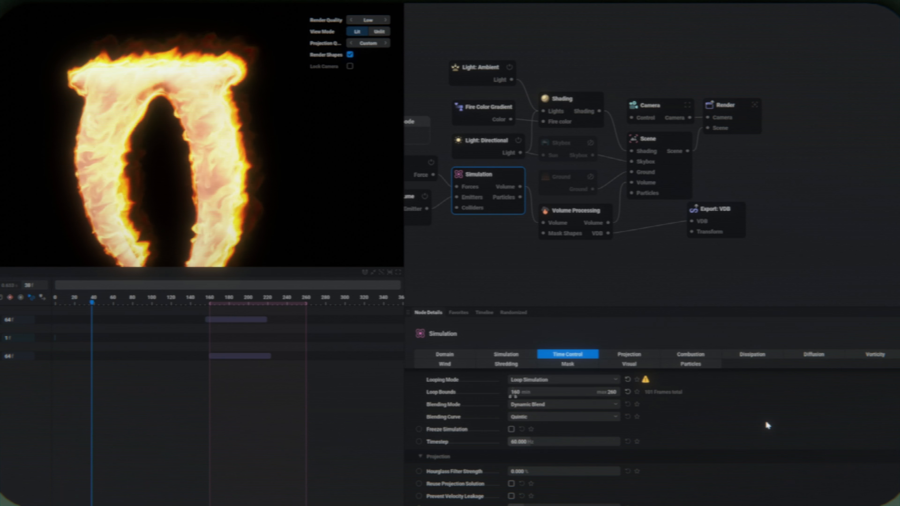
{"action": "key", "text": "Return"}
- Set the VDB export's number of frames to 100
{"action": "left_click", "coordinate": [714, 232]}
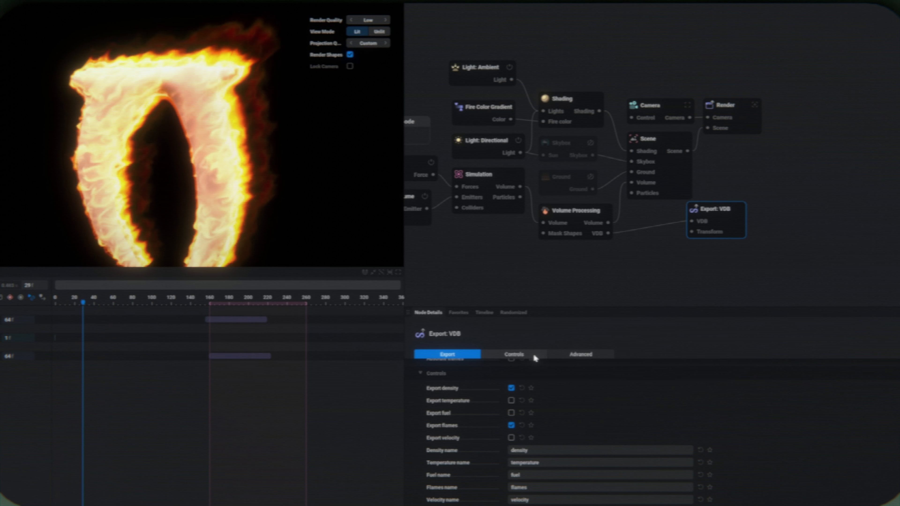
{"action": "scroll", "coordinate": [553, 390], "scroll_direction": "up", "scroll_amount": 2}
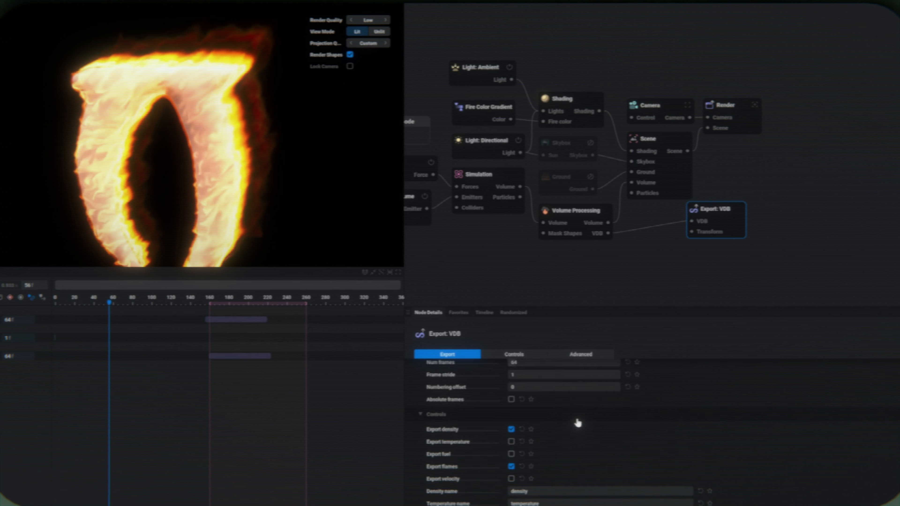
{"action": "double_click", "coordinate": [552, 386]}
{"action": "type", "text": "100"}
{"action": "key", "text": "Return"}
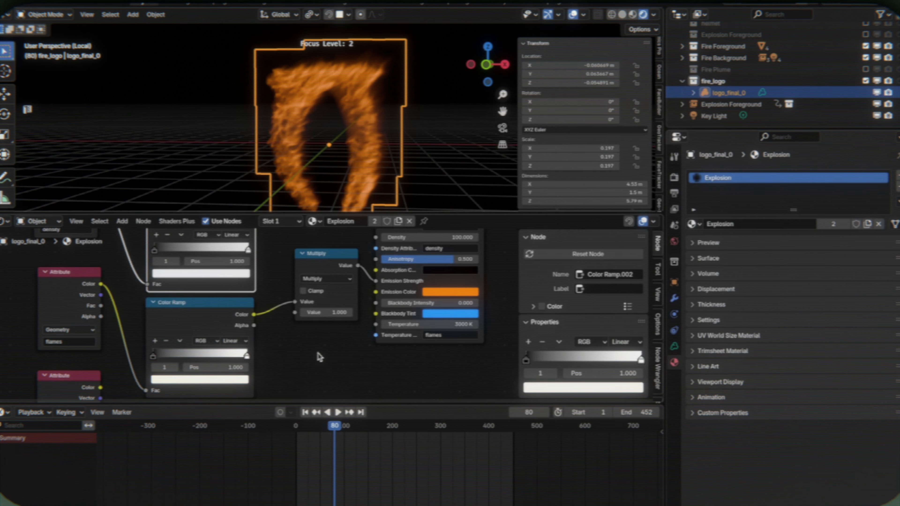
- Switch to Blender and set the Multiply node driving the logo fire's emission strength to 100
{"action": "left_click", "coordinate": [329, 303]}
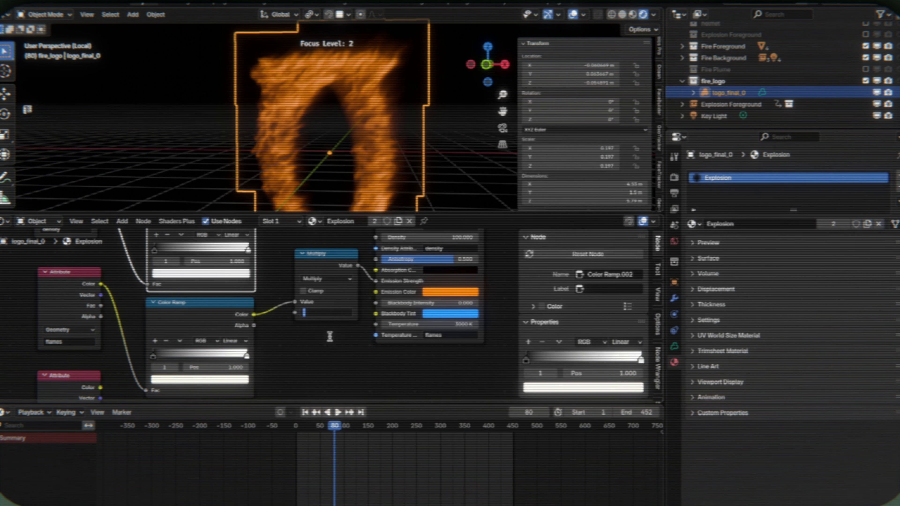
{"action": "type", "text": "2"}
{"action": "key", "text": "Return"}
{"action": "key", "text": "Return"}
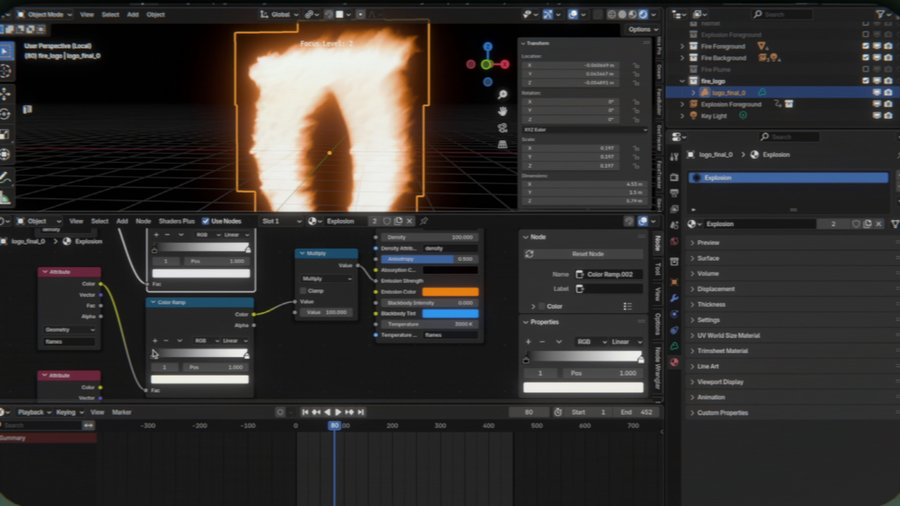
- Move the black stop of the flames Color Ramp to 0.025 and set the Multiply node's value to 10
{"action": "left_click", "coordinate": [153, 355]}
{"action": "left_click_drag", "start_coordinate": [150, 351], "coordinate": [149, 349]}
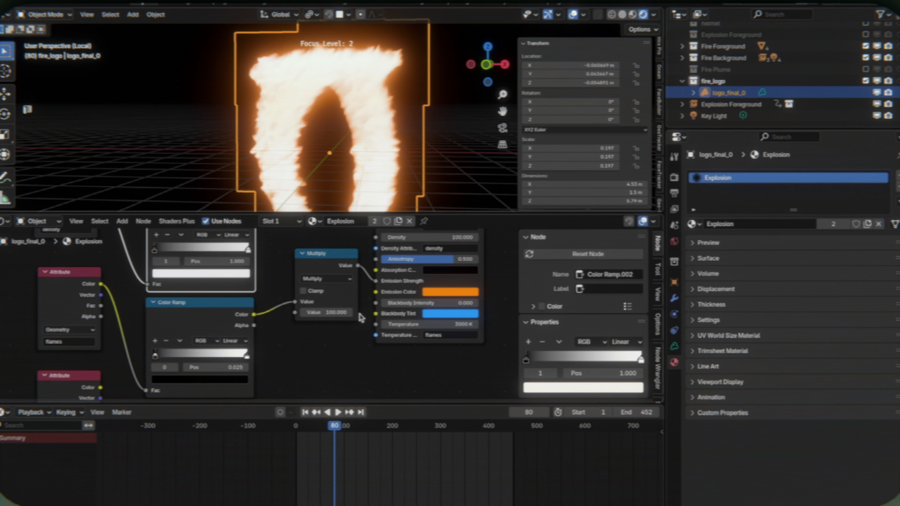
{"action": "key", "text": "Return"}
- Try a blackbody intensity of 100 on the logo fire's volume shader and restore it to 0
{"action": "key", "text": "Return"}
{"action": "left_click", "coordinate": [443, 304]}
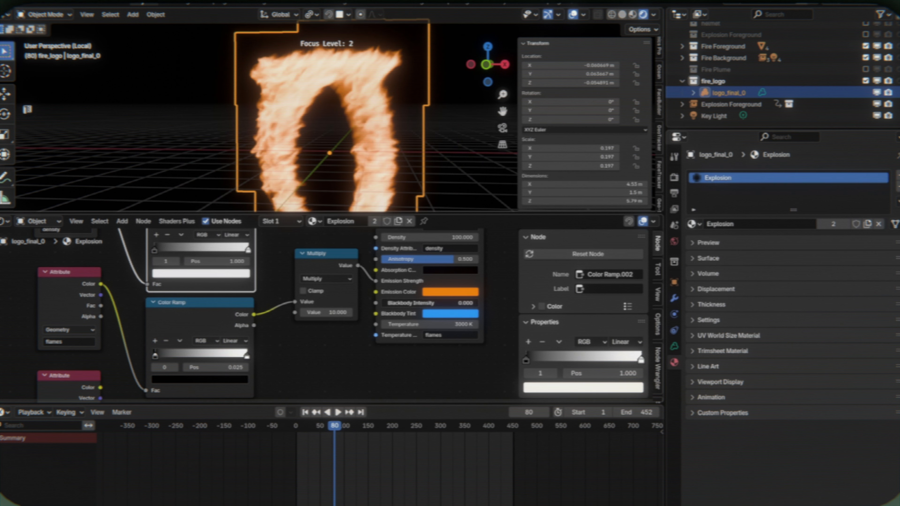
{"action": "type", "text": "2"}
{"action": "key", "text": "Return"}
{"action": "left_click", "coordinate": [443, 304]}
{"action": "type", "text": "100"}
{"action": "key", "text": "Return"}
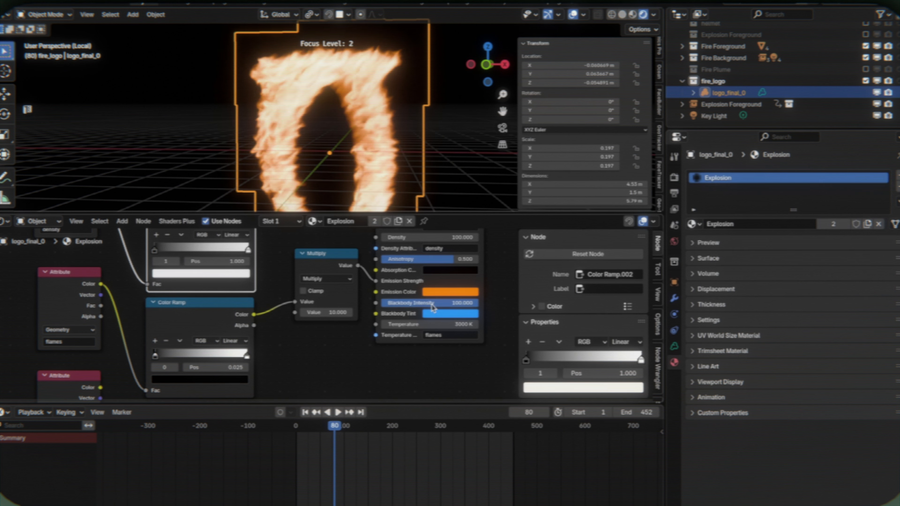
{"action": "key", "text": "Return"}
{"action": "type", "text": "0"}
{"action": "key", "text": "Return"}
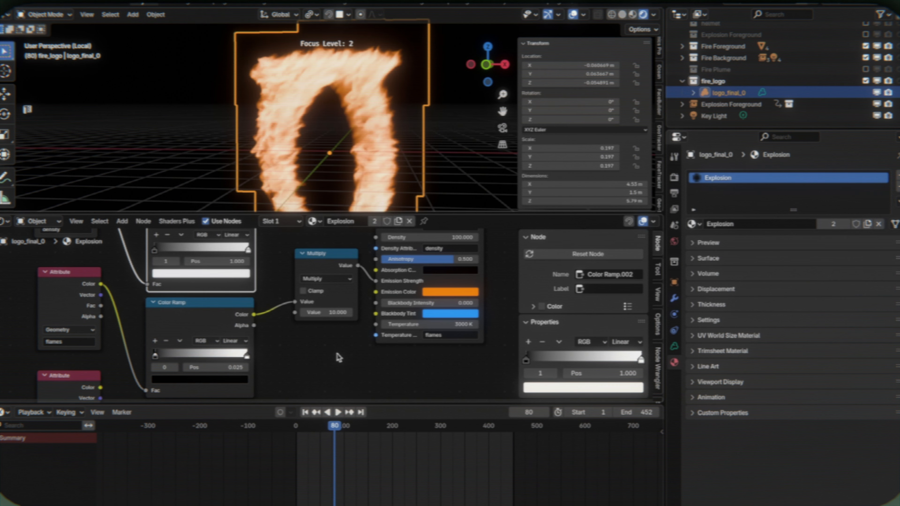
- Shift the Multiply node slightly away from the volume shader and set its value to 1000
{"action": "left_click_drag", "start_coordinate": [351, 263], "coordinate": [327, 268]}
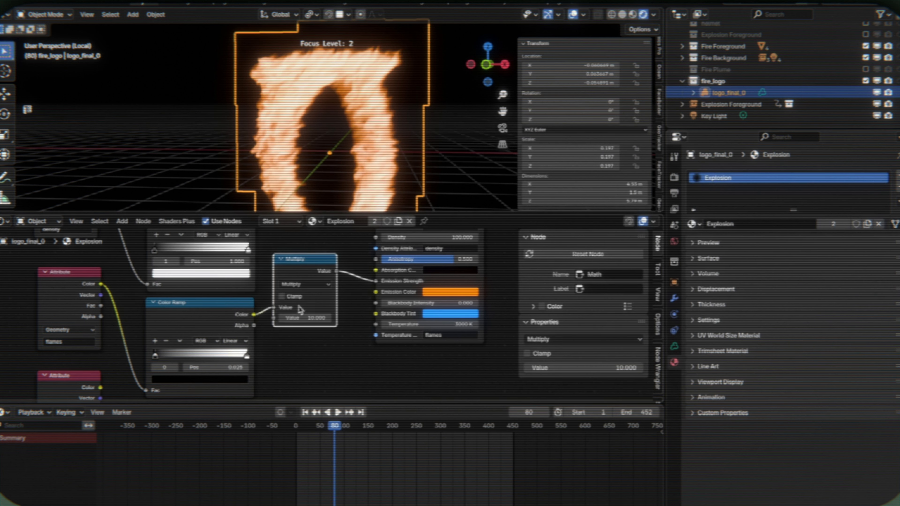
{"action": "type", "text": "1000"}
{"action": "key", "text": "Return"}
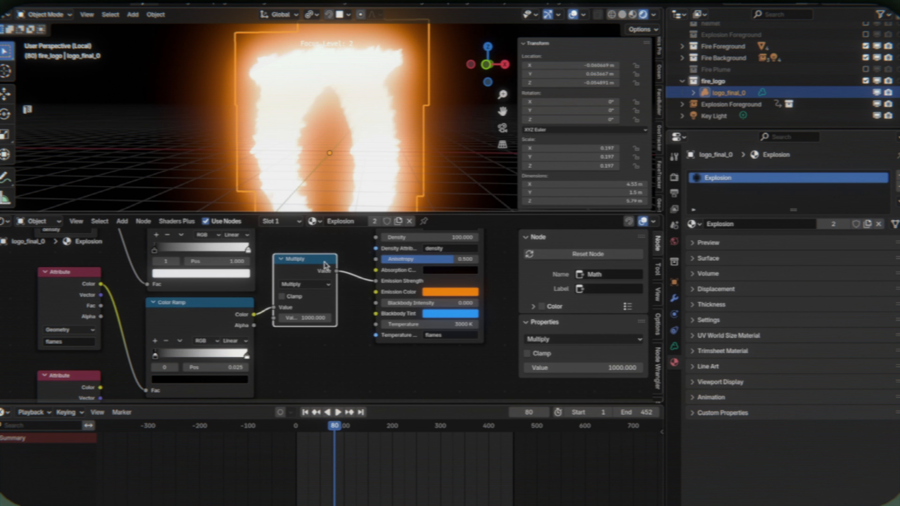
{"action": "left_click_drag", "start_coordinate": [325, 260], "coordinate": [327, 261]}
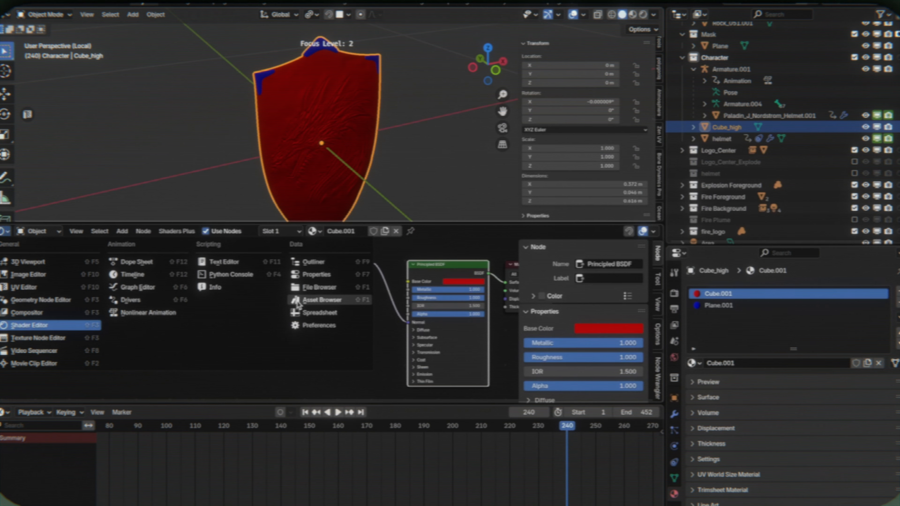
{"action": "left_click", "coordinate": [298, 300]}
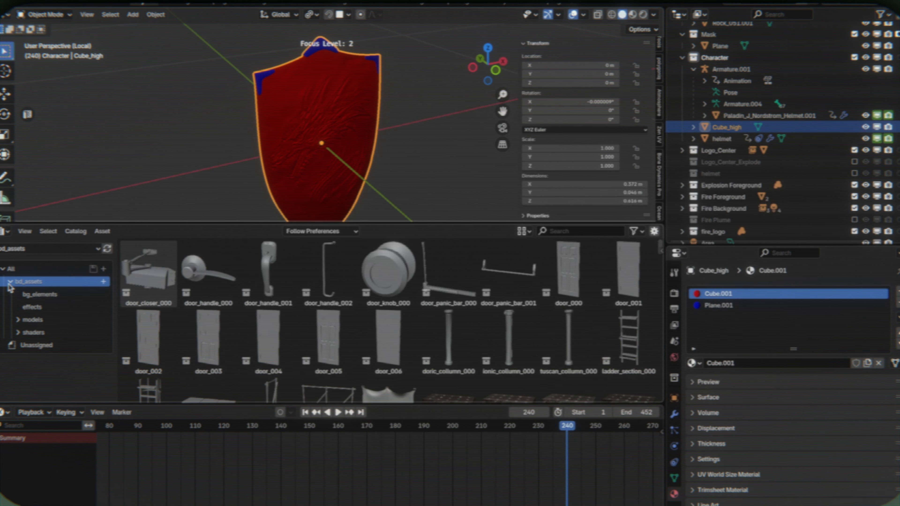
- Apply metal_003 from the metal shader catalog to the shield's second material slot, and replace it with metal_019
{"action": "left_click", "coordinate": [18, 333]}
{"action": "scroll", "coordinate": [42, 355], "scroll_direction": "down", "scroll_amount": 10}
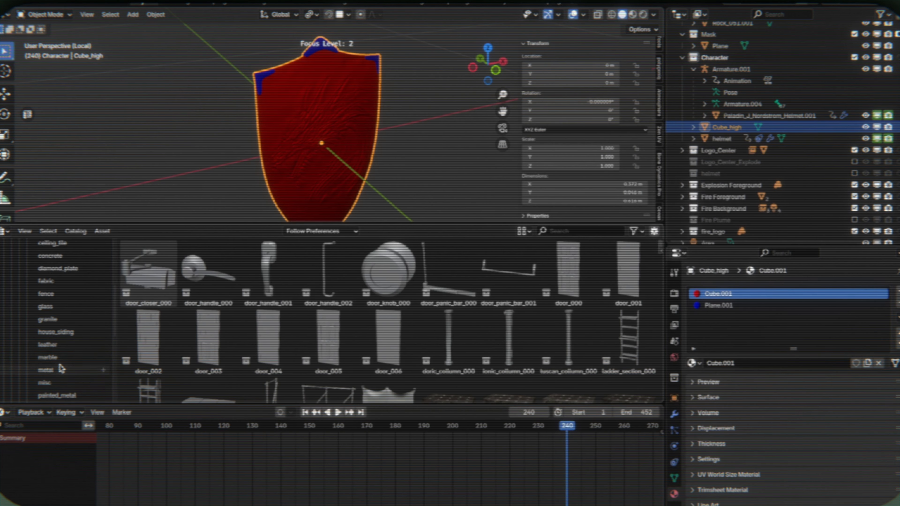
{"action": "left_click", "coordinate": [53, 370]}
{"action": "left_click", "coordinate": [719, 305]}
{"action": "left_click_drag", "start_coordinate": [328, 269], "coordinate": [719, 305]}
{"action": "scroll", "coordinate": [389, 340], "scroll_direction": "down", "scroll_amount": 3}
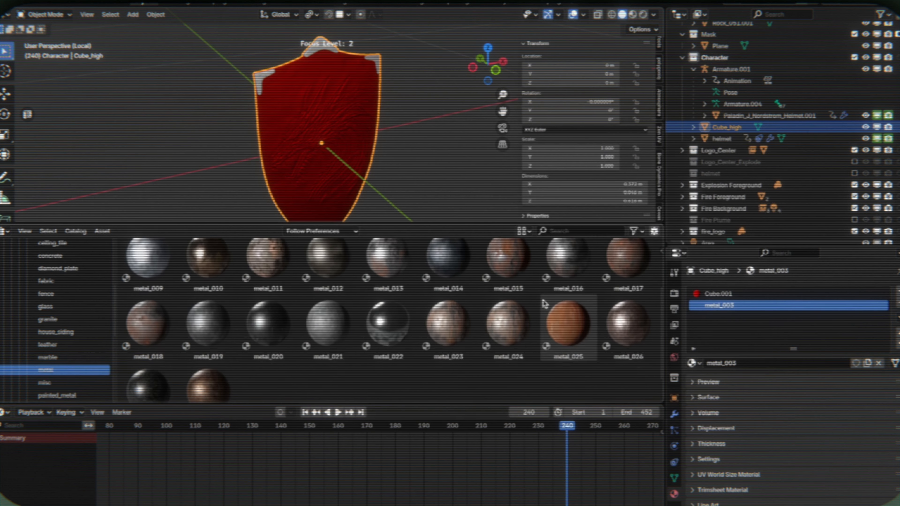
{"action": "left_click_drag", "start_coordinate": [208, 342], "coordinate": [720, 294]}
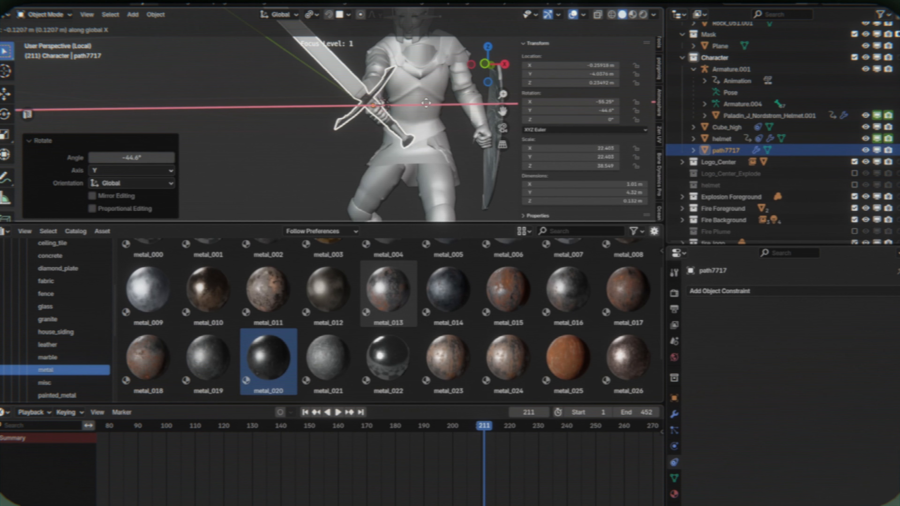
- Rotate the knight's sword 90° about its local Y axis
{"action": "type", "text": "rz90"}
{"action": "key", "text": "Escape"}
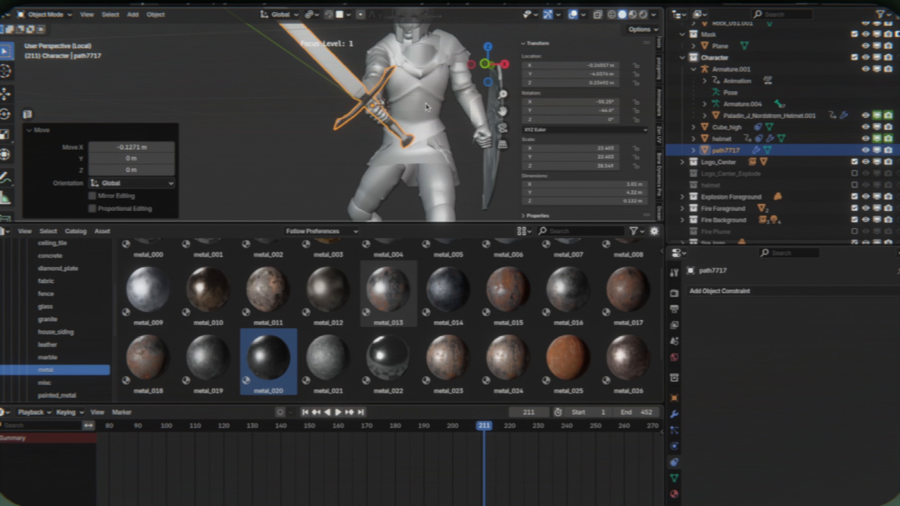
{"action": "middle_click_drag", "start_coordinate": [426, 104], "coordinate": [372, 137]}
{"action": "key", "text": "r"}
{"action": "key", "text": "z"}
{"action": "key", "text": "z"}
{"action": "key", "text": "x"}
{"action": "key", "text": "x"}
{"action": "key", "text": "y"}
{"action": "key", "text": "y"}
{"action": "type", "text": "90"}
{"action": "key", "text": "Return"}
{"action": "scroll", "coordinate": [425, 104], "scroll_direction": "down", "scroll_amount": 5}
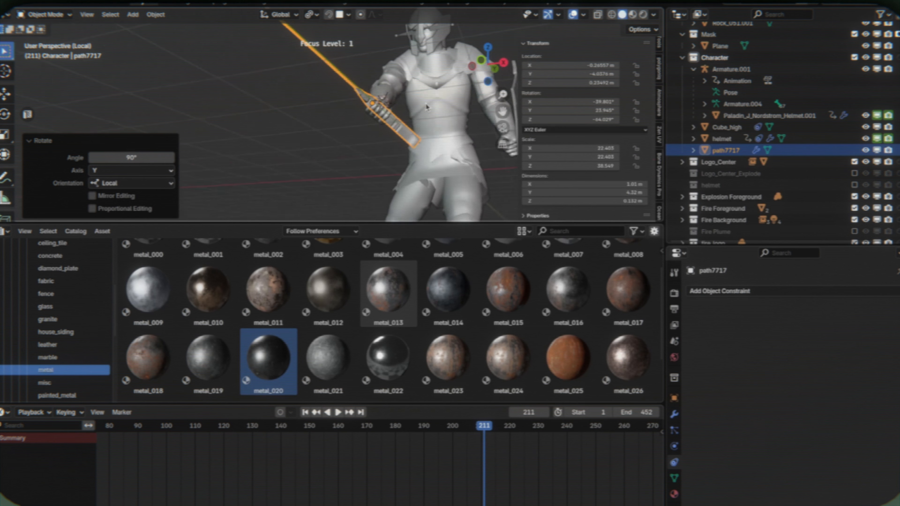
- Scale the sword down uniformly by a factor of about 0.666
{"action": "key", "text": "s"}
{"action": "left_click", "coordinate": [443, 98]}
{"action": "scroll", "coordinate": [444, 98], "scroll_direction": "up", "scroll_amount": 5}
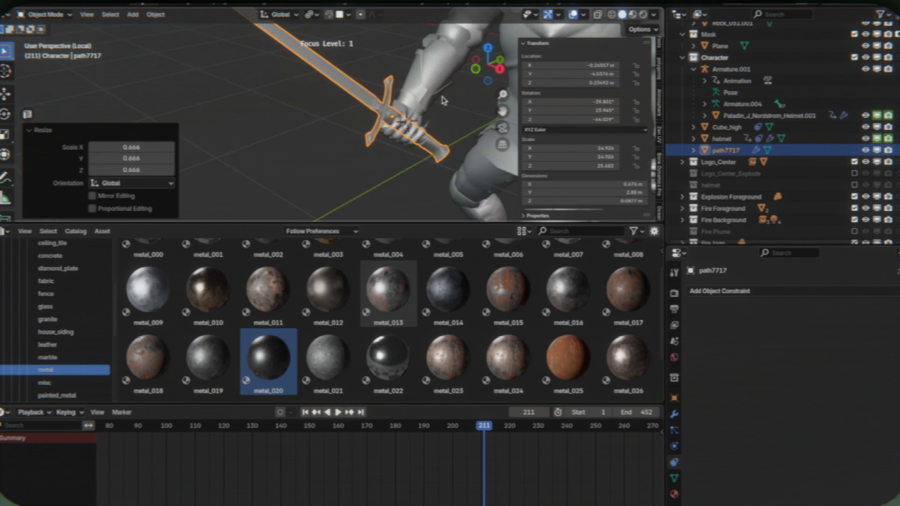
- Move the sword along Z and X to line its grip up with the knight's hand
{"action": "middle_click_drag", "start_coordinate": [444, 99], "coordinate": [425, 120]}
{"action": "key", "text": "g"}
{"action": "key", "text": "z"}
{"action": "left_click", "coordinate": [394, 115]}
{"action": "key", "text": "g"}
{"action": "key", "text": "x"}
{"action": "left_click", "coordinate": [393, 115]}
- Scale the sword up by about 1.189 and move it slightly along negative Y to fit the knight's fist
{"action": "key", "text": "s"}
{"action": "left_click", "coordinate": [406, 117]}
{"action": "scroll", "coordinate": [425, 120], "scroll_direction": "up", "scroll_amount": 3}
{"action": "key", "text": "g"}
{"action": "key", "text": "y"}
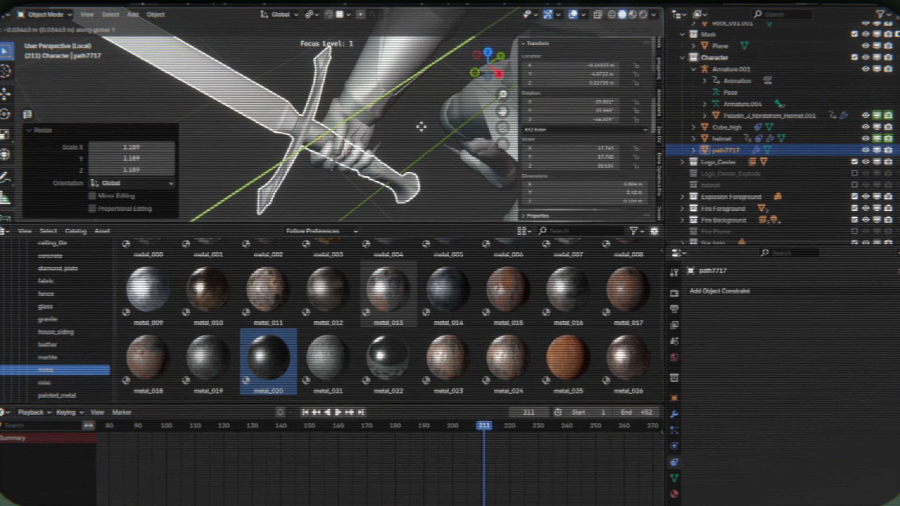
{"action": "left_click", "coordinate": [422, 129]}
{"action": "scroll", "coordinate": [423, 128], "scroll_direction": "down", "scroll_amount": 3}
- Add a Child Of constraint to the sword, targeting Armature.001 and its mixamorig:RightHand bone
{"action": "left_click", "coordinate": [751, 292]}
{"action": "left_click", "coordinate": [873, 346]}
{"action": "left_click", "coordinate": [820, 326]}
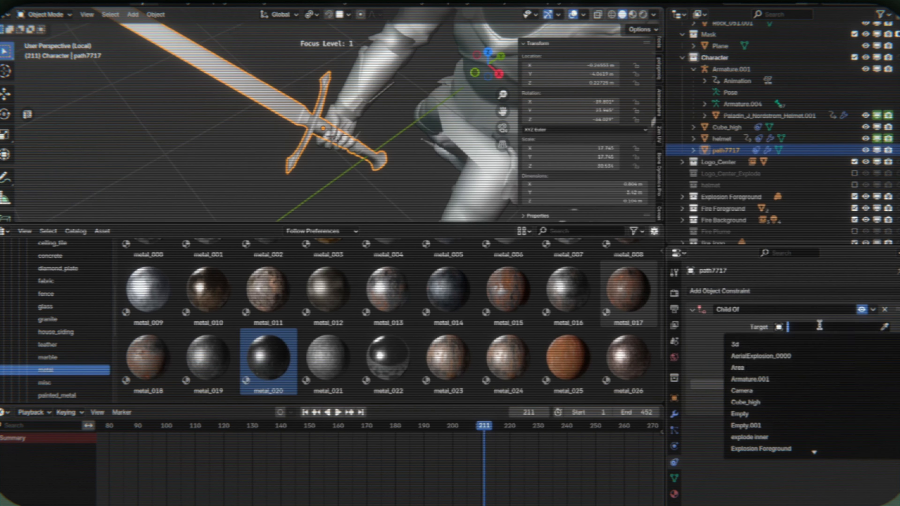
{"action": "type", "text": "a"}
{"action": "left_click", "coordinate": [800, 356]}
{"action": "left_click", "coordinate": [811, 341]}
{"action": "type", "text": "hand"}
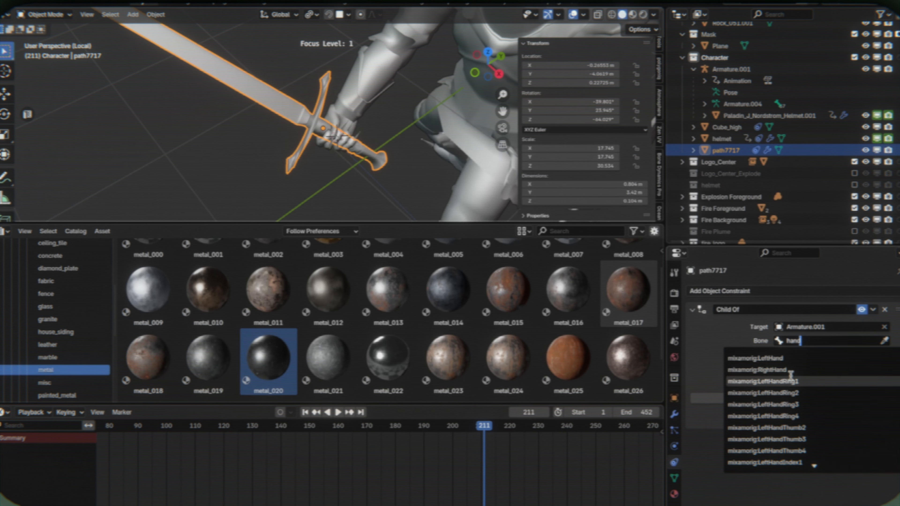
{"action": "left_click", "coordinate": [785, 370]}
{"action": "left_click", "coordinate": [777, 397]}
- Play the animation from frame 181 and view the knight from several angles to check how the sword follows the hand
{"action": "left_click", "coordinate": [398, 426]}
{"action": "key", "text": "space"}
{"action": "key", "text": "Escape"}
{"action": "scroll", "coordinate": [316, 153], "scroll_direction": "down", "scroll_amount": 8}
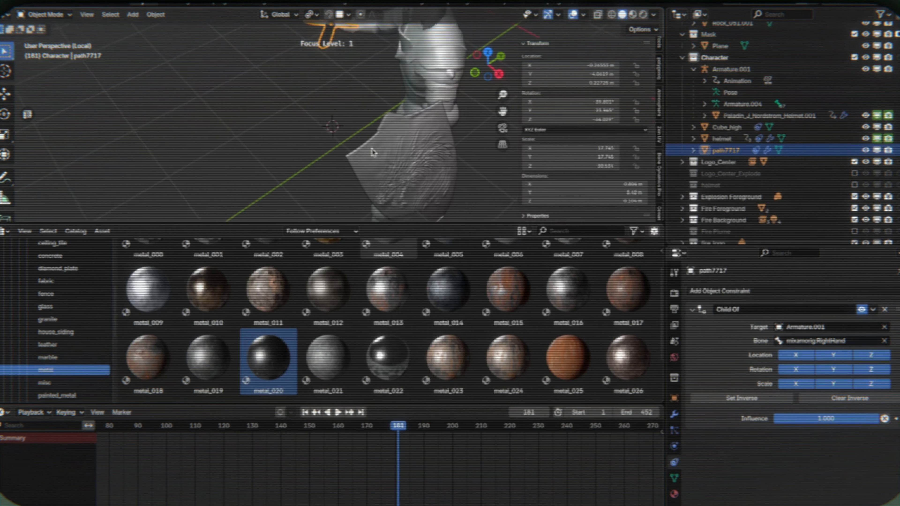
{"action": "middle_click_drag", "start_coordinate": [316, 152], "coordinate": [393, 148]}
{"action": "key", "text": "KP_0"}
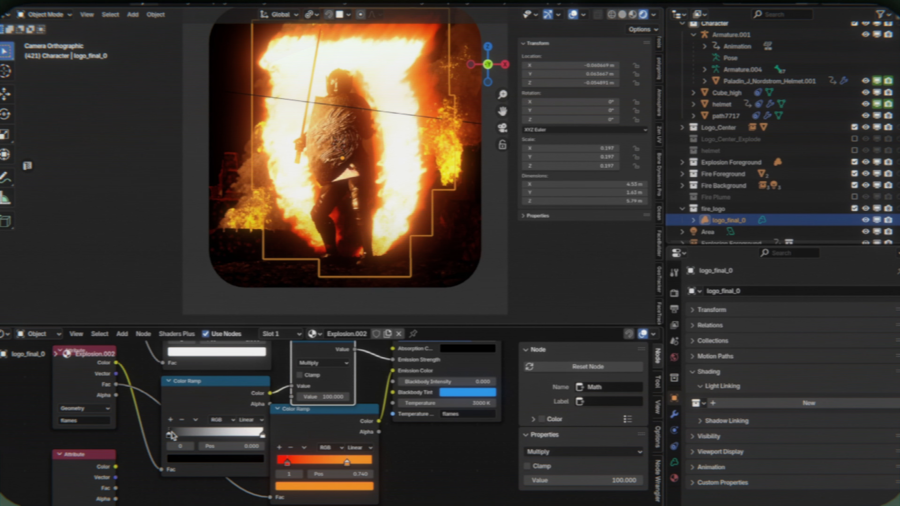
- Set the emission strength ramp's black stop to 0.144; shift the fire color ramp's red stop to the start and its middle stop to 0.273
{"action": "left_click_drag", "start_coordinate": [177, 435], "coordinate": [184, 435]}
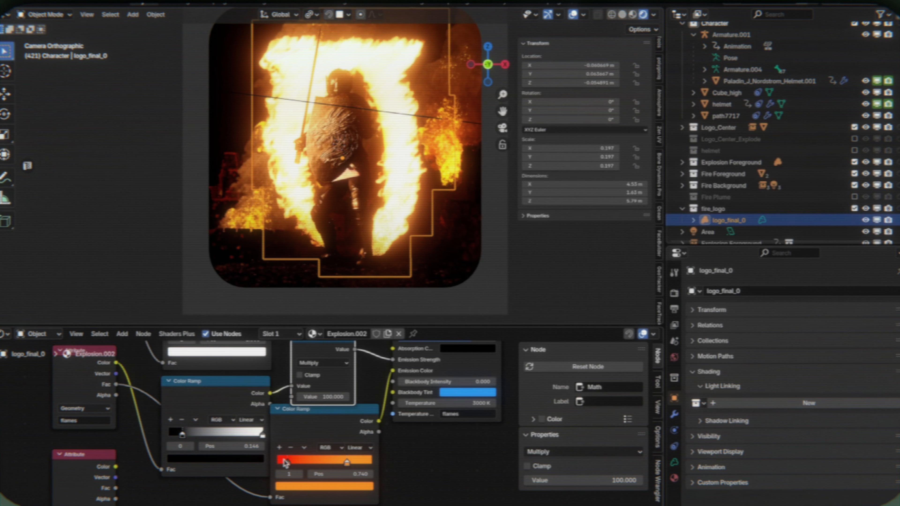
{"action": "left_click_drag", "start_coordinate": [287, 463], "coordinate": [233, 463]}
{"action": "left_click_drag", "start_coordinate": [347, 462], "coordinate": [313, 462]}
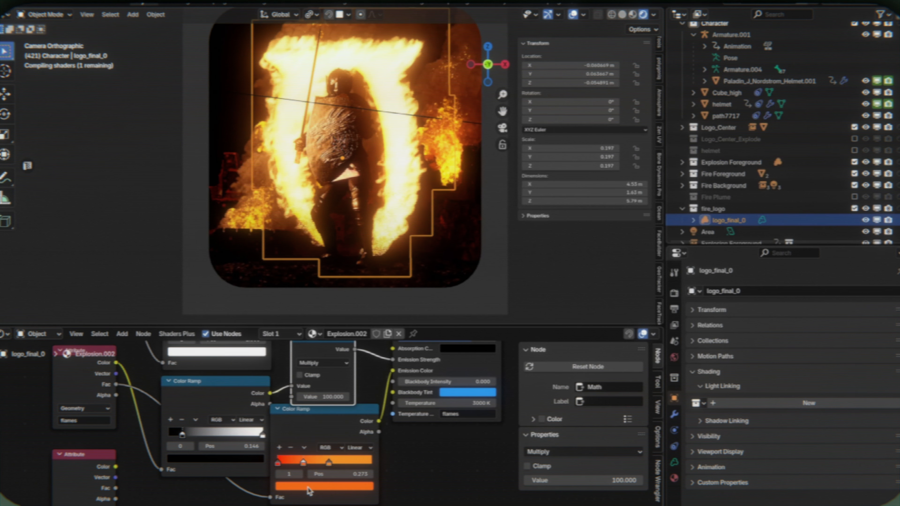
- Recolor the fire color ramp's middle stop red, place it at 0.474, and move the orange stop to the end of the ramp
{"action": "left_click", "coordinate": [324, 485]}
{"action": "left_click_drag", "start_coordinate": [324, 401], "coordinate": [311, 403]}
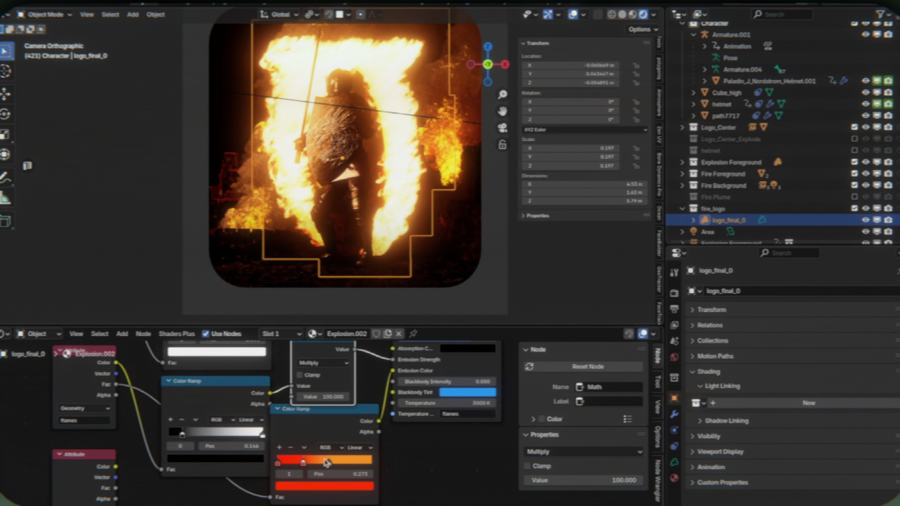
{"action": "left_click_drag", "start_coordinate": [329, 462], "coordinate": [400, 459]}
{"action": "left_click_drag", "start_coordinate": [305, 462], "coordinate": [325, 465]}
- Set the emission strength ramp's black stop to 0.178 and its white stop to 0.840, keeping logo_final_0 selected
{"action": "mouse_move", "coordinate": [185, 433]}
{"action": "left_mouse_down"}
{"action": "mouse_move", "coordinate": [194, 434]}
{"action": "mouse_move", "coordinate": [176, 435]}
{"action": "mouse_move", "coordinate": [198, 436]}
{"action": "left_mouse_up"}
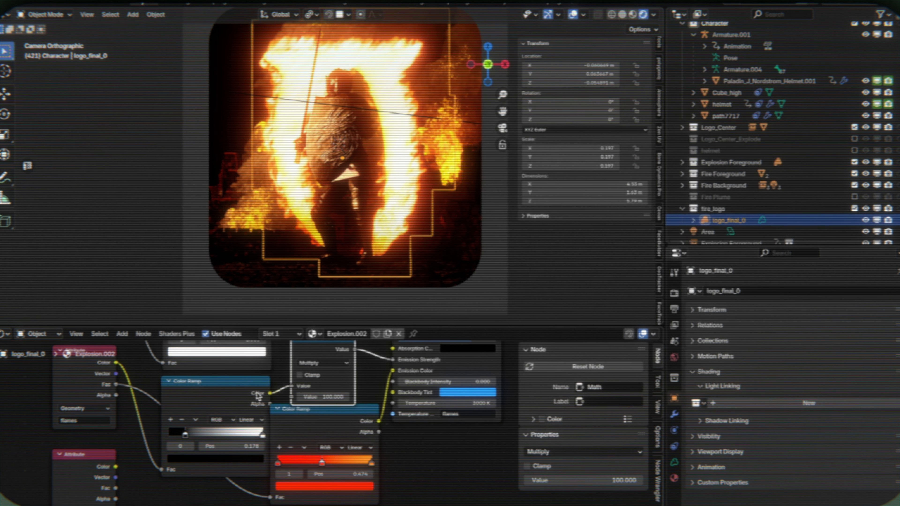
{"action": "left_click", "coordinate": [250, 436]}
{"action": "left_click", "coordinate": [168, 162]}
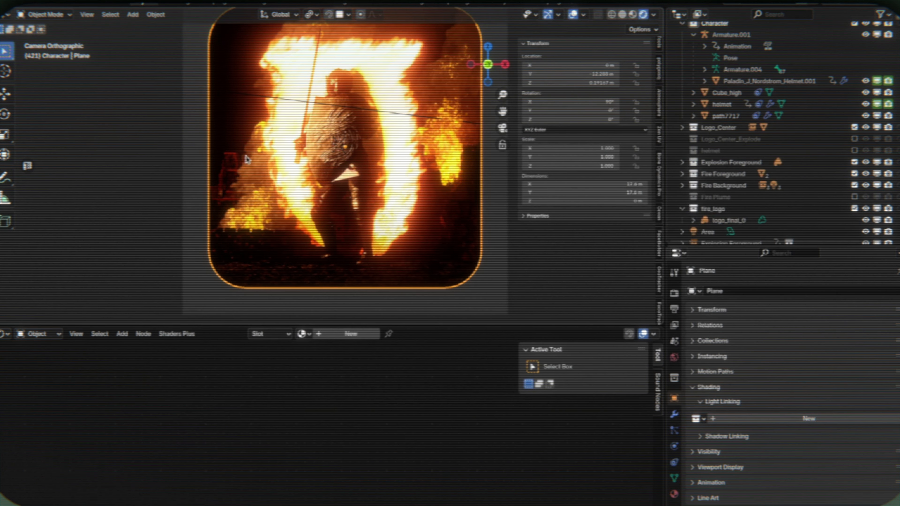
{"action": "left_click", "coordinate": [277, 125]}
{"action": "scroll", "coordinate": [730, 191], "scroll_direction": "down", "scroll_amount": 1}
{"action": "left_click", "coordinate": [728, 213]}
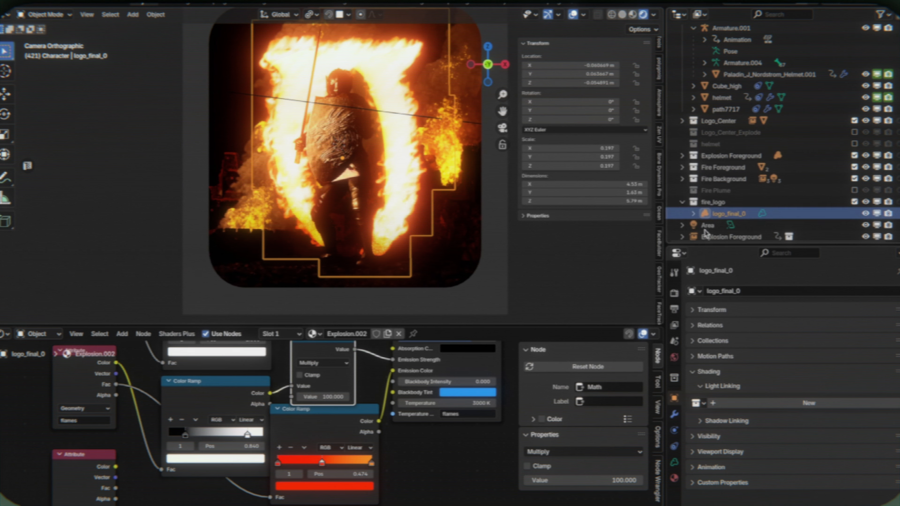
- Try a volume density of 1000 and a higher emission multiplier in the fire logo's material
{"action": "left_click", "coordinate": [428, 383]}
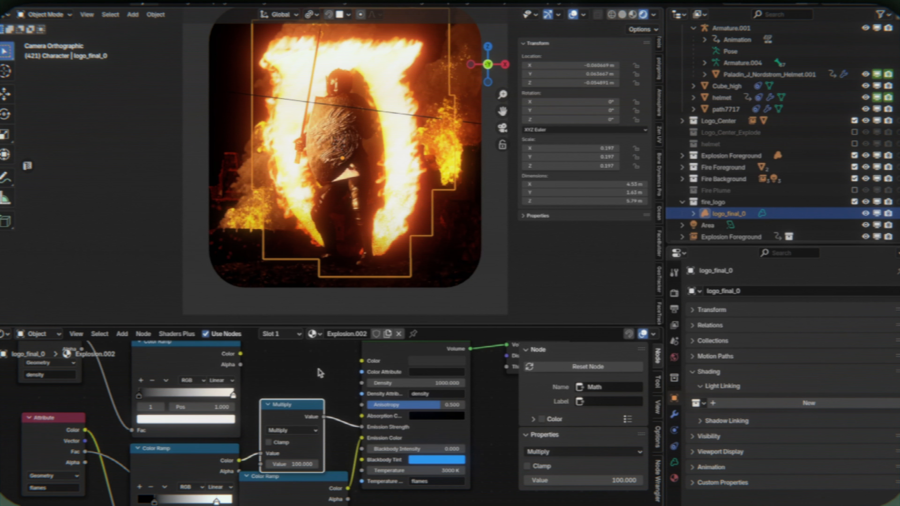
{"action": "left_click", "coordinate": [411, 382]}
{"action": "middle_click_drag", "start_coordinate": [287, 465], "coordinate": [291, 430]}
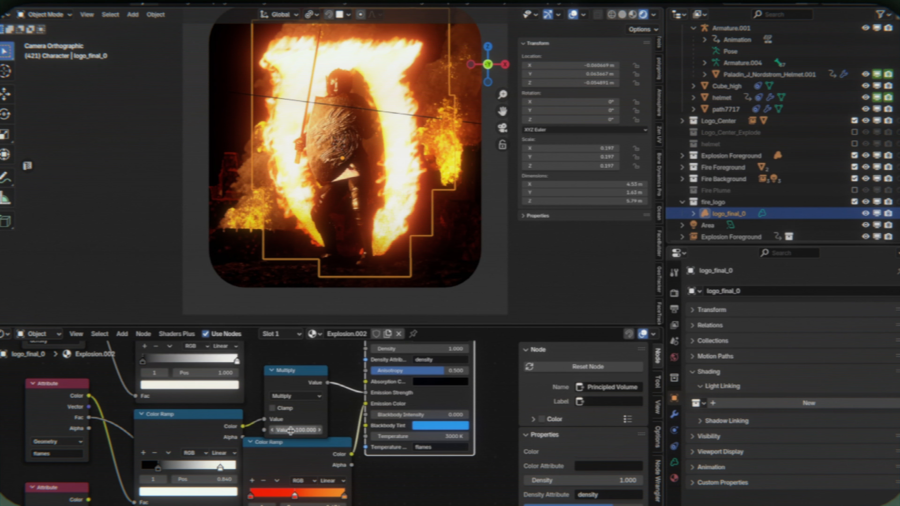
{"action": "key", "text": "Return"}
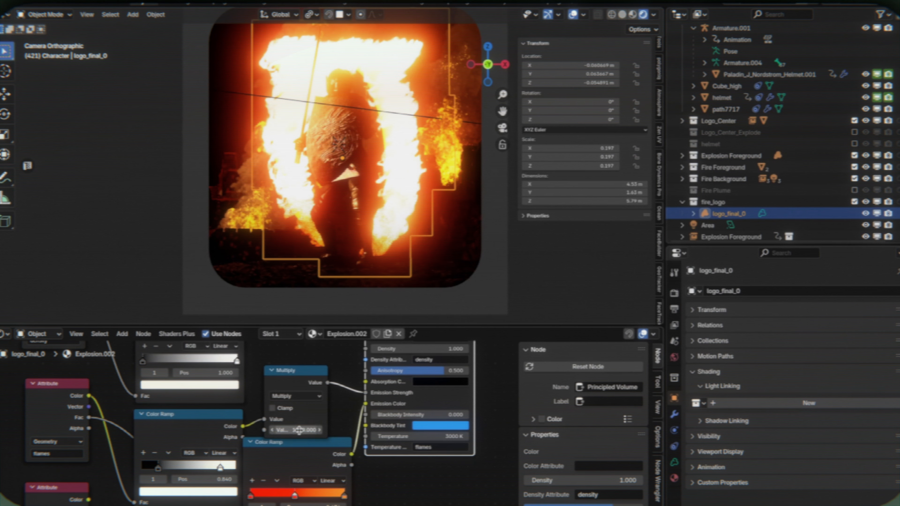
{"action": "key", "text": "Return"}
- Set the emission strength ramp's white stop to 1.000 and black stop to 0.210, and preview the fire in playback
{"action": "middle_click_drag", "start_coordinate": [284, 470], "coordinate": [277, 434]}
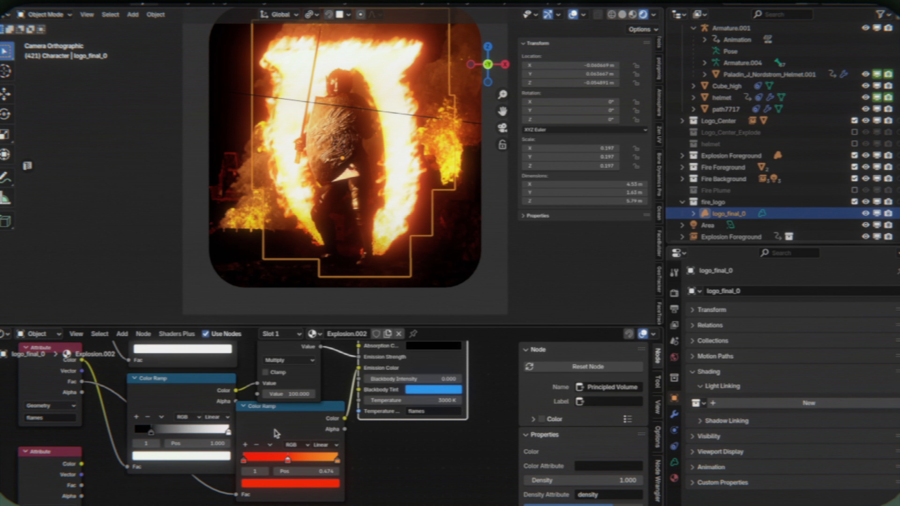
{"action": "left_click_drag", "start_coordinate": [153, 431], "coordinate": [119, 431]}
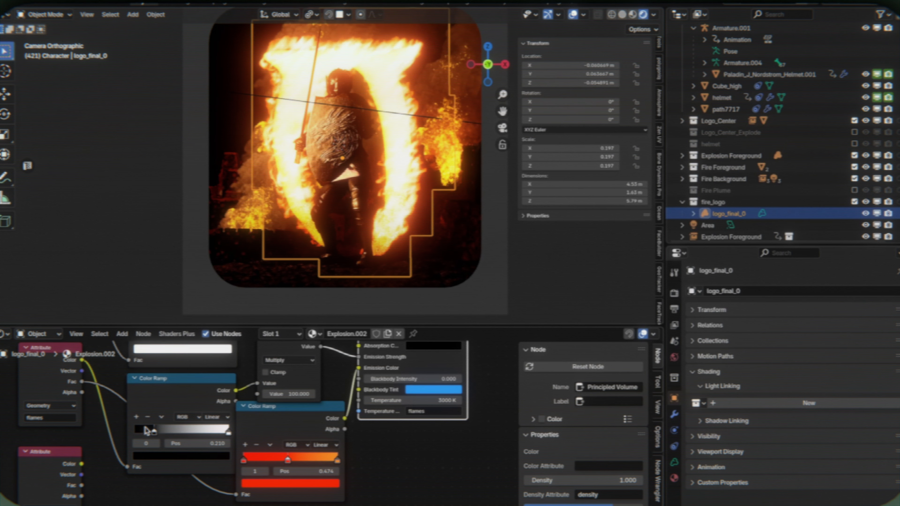
{"action": "scroll", "coordinate": [320, 204], "scroll_direction": "down", "scroll_amount": 2}
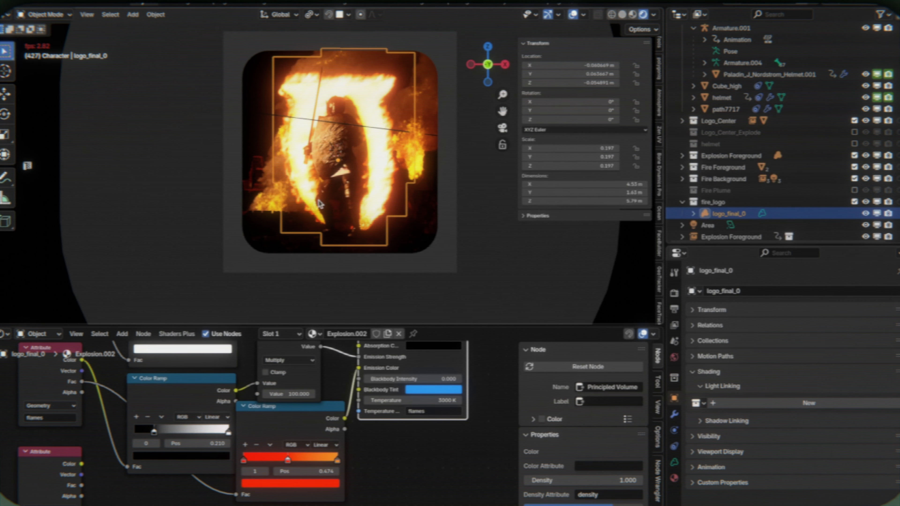
{"action": "key", "text": "space"}
{"action": "key", "text": "z"}
{"action": "left_click", "coordinate": [415, 209]}
{"action": "key", "text": "z"}
{"action": "left_click", "coordinate": [405, 107]}
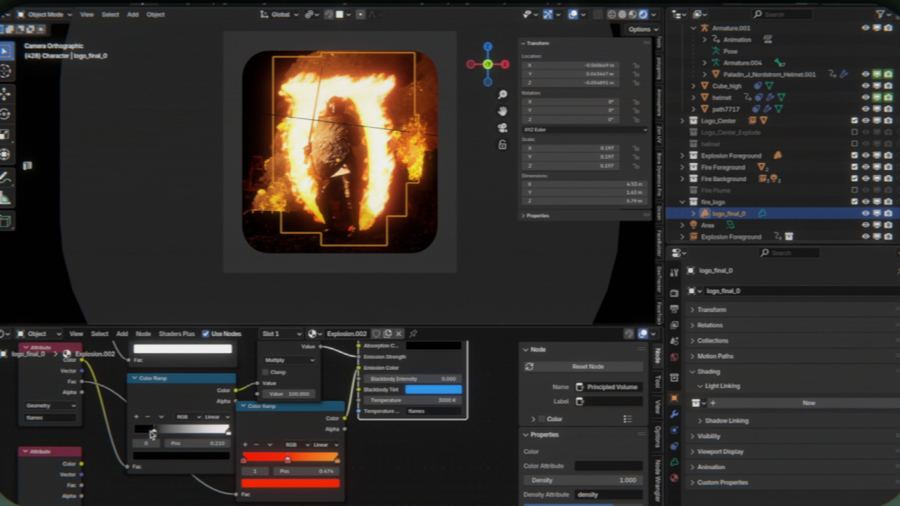
- Set the emission strength ramp's black stop to 0.011, refresh the rendered preview, and reselect logo_final_0
{"action": "left_click_drag", "start_coordinate": [153, 433], "coordinate": [135, 432]}
{"action": "left_click", "coordinate": [264, 206]}
{"action": "key", "text": "z"}
{"action": "left_click", "coordinate": [410, 209]}
{"action": "key", "text": "z"}
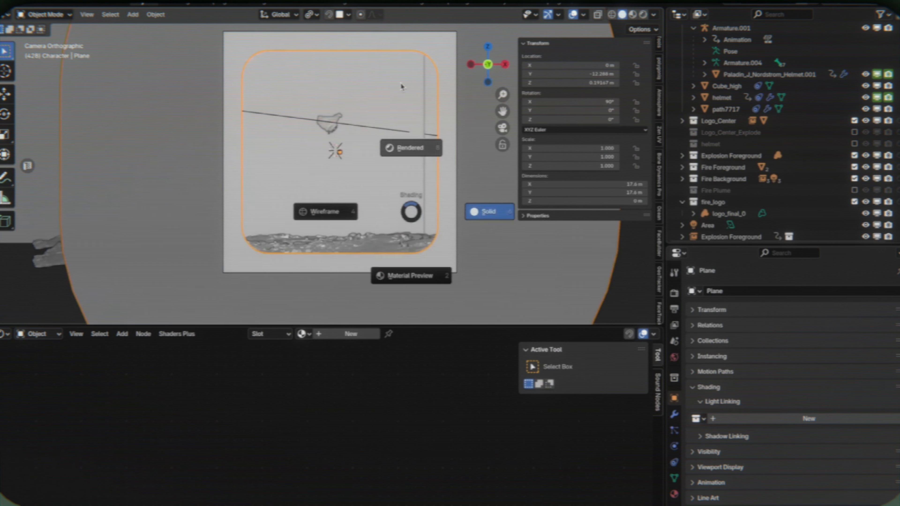
{"action": "left_click", "coordinate": [400, 84]}
{"action": "left_click", "coordinate": [411, 170]}
{"action": "left_click", "coordinate": [729, 214]}
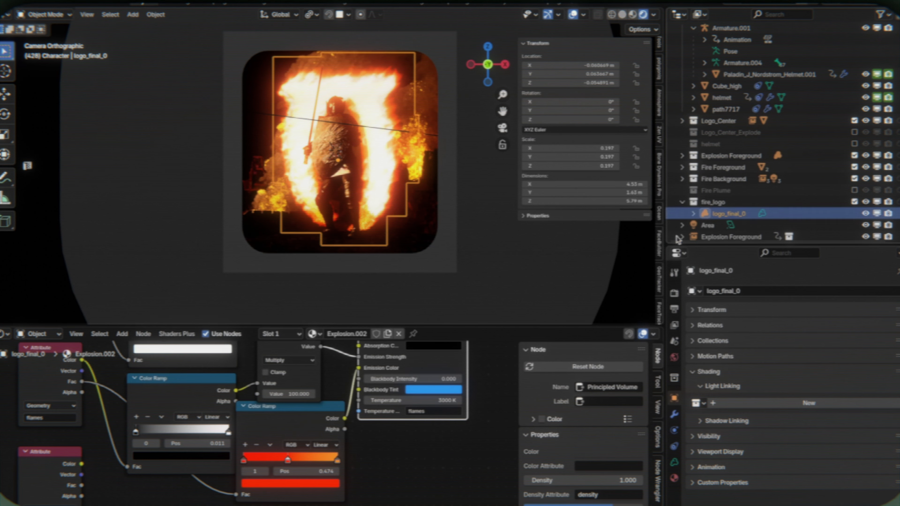
- Recolor the fire color ramp's middle stop orange, set the emission ramp's black stop to 0.103, and preview the playback
{"action": "left_click", "coordinate": [285, 483]}
{"action": "left_click", "coordinate": [269, 399]}
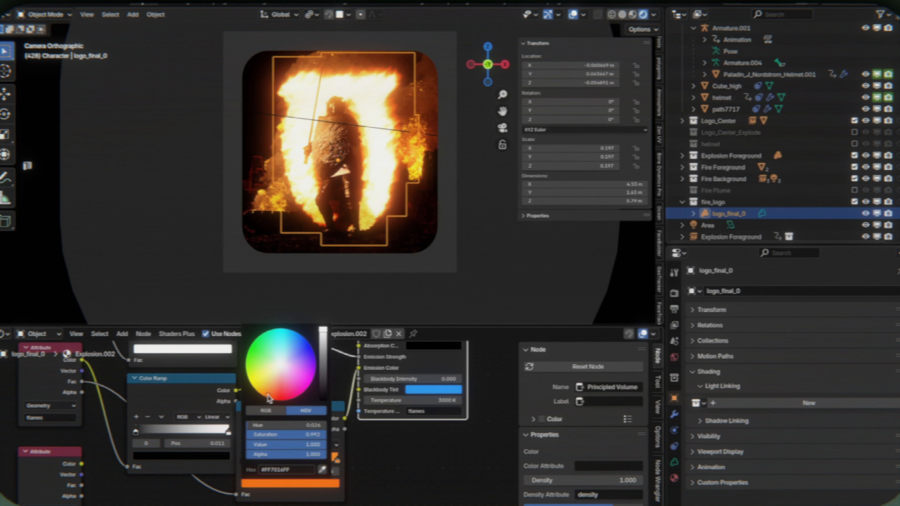
{"action": "mouse_move", "coordinate": [138, 433]}
{"action": "left_mouse_down"}
{"action": "mouse_move", "coordinate": [154, 434]}
{"action": "mouse_move", "coordinate": [147, 431]}
{"action": "left_mouse_up"}
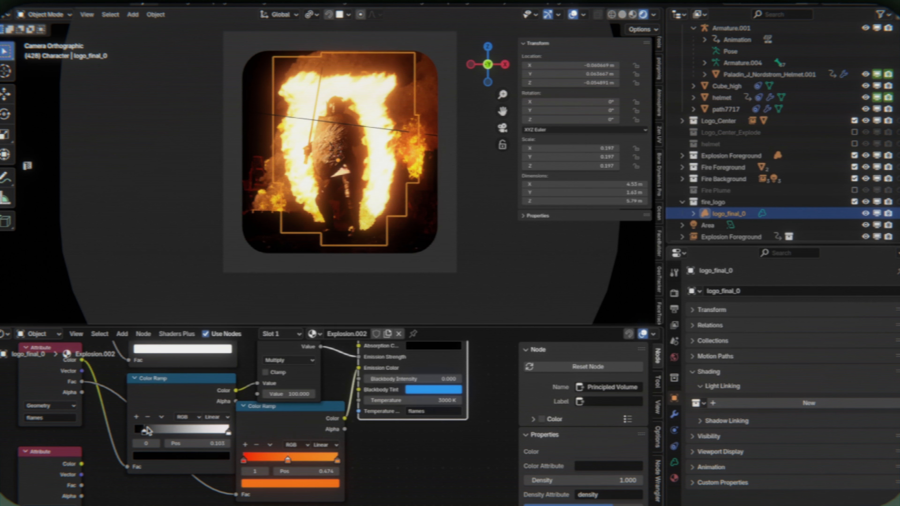
{"action": "left_click", "coordinate": [194, 156]}
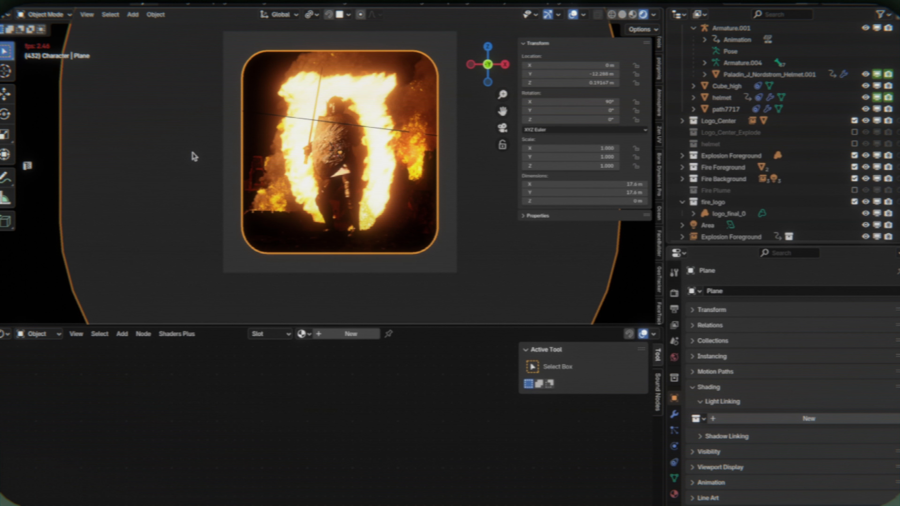
{"action": "key", "text": "space"}
{"action": "left_click", "coordinate": [371, 97]}
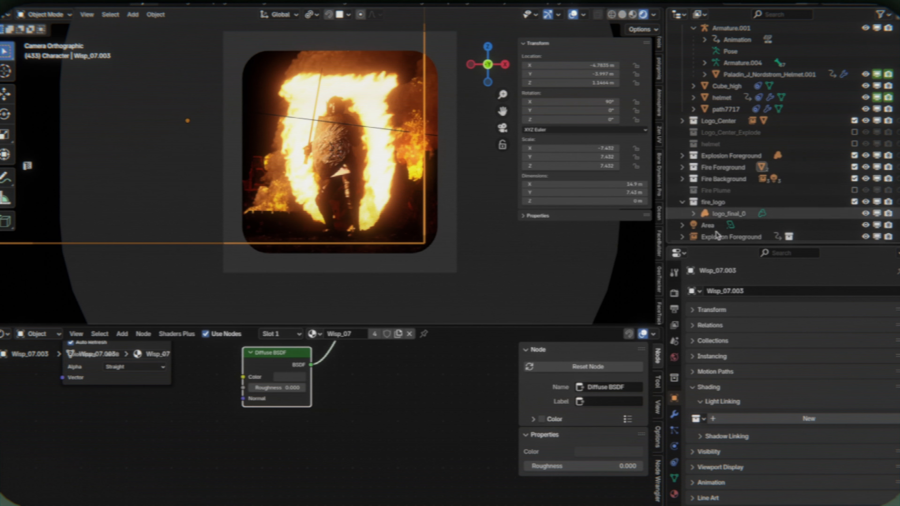
- Move the emission strength ramp's white stop to 0.607 and recolor the fire color ramp's last stop red
{"action": "scroll", "coordinate": [337, 357], "scroll_direction": "up", "scroll_amount": 2}
{"action": "left_click_drag", "start_coordinate": [228, 430], "coordinate": [190, 432]}
{"action": "left_click", "coordinate": [329, 490]}
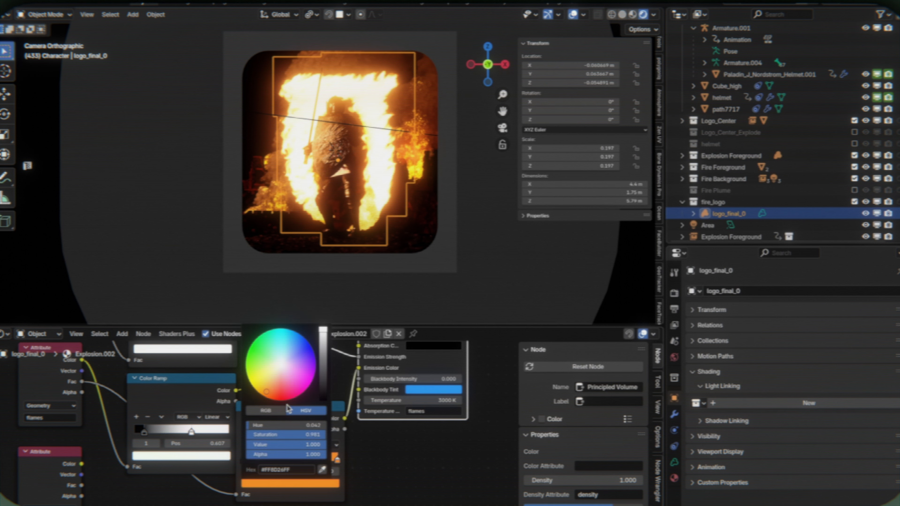
{"action": "left_click", "coordinate": [281, 400]}
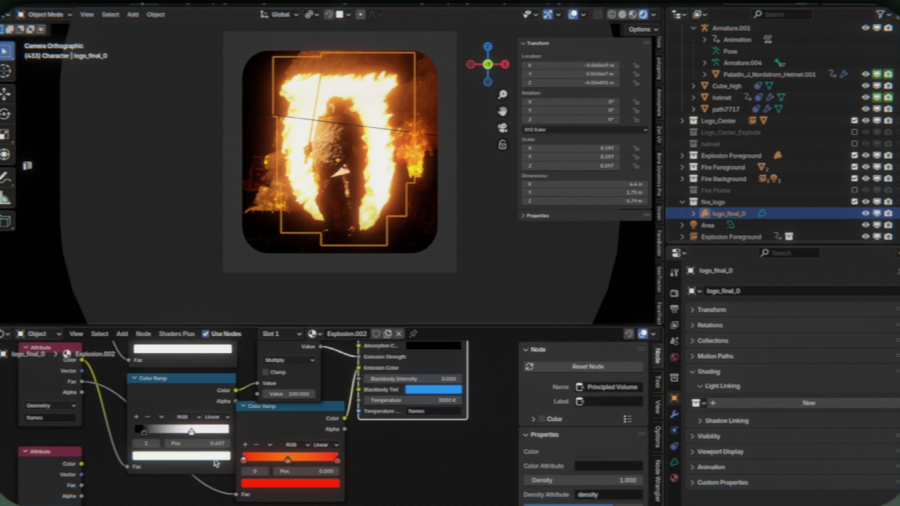
- Move the fire color ramp's middle orange stop to position 0.200
{"action": "left_click_drag", "start_coordinate": [288, 460], "coordinate": [318, 461]}
{"action": "left_click_drag", "start_coordinate": [260, 461], "coordinate": [262, 461]}
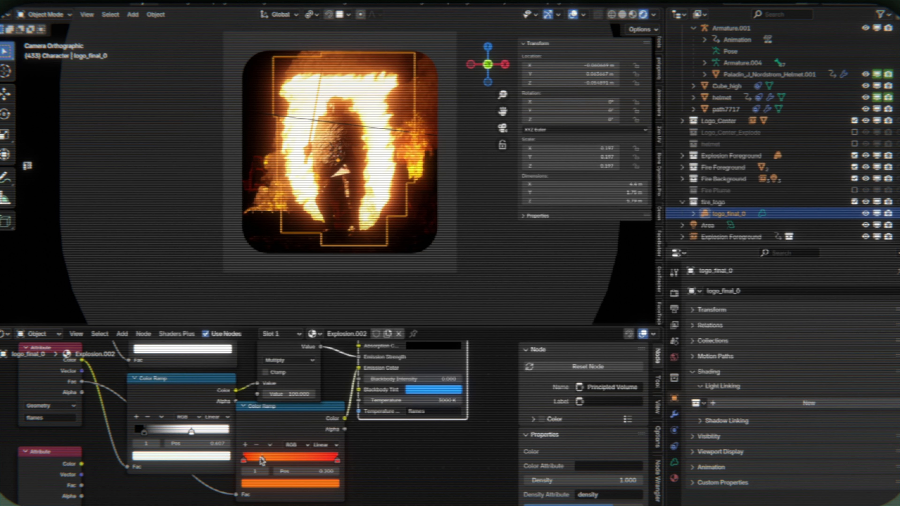
{"action": "left_click", "coordinate": [472, 290]}
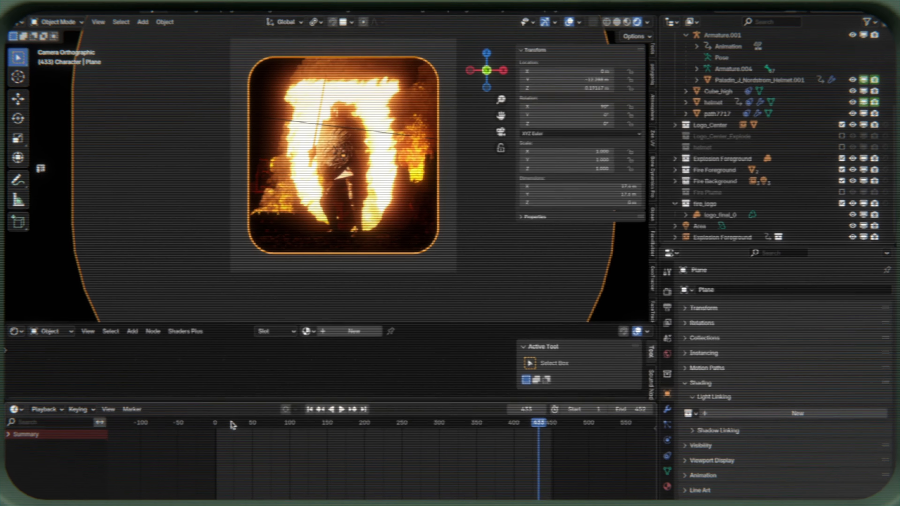
- Keyframe the fire logo's viewport and render visibility on at frame 111 and switch both off on the preceding frame
{"action": "left_click", "coordinate": [205, 429]}
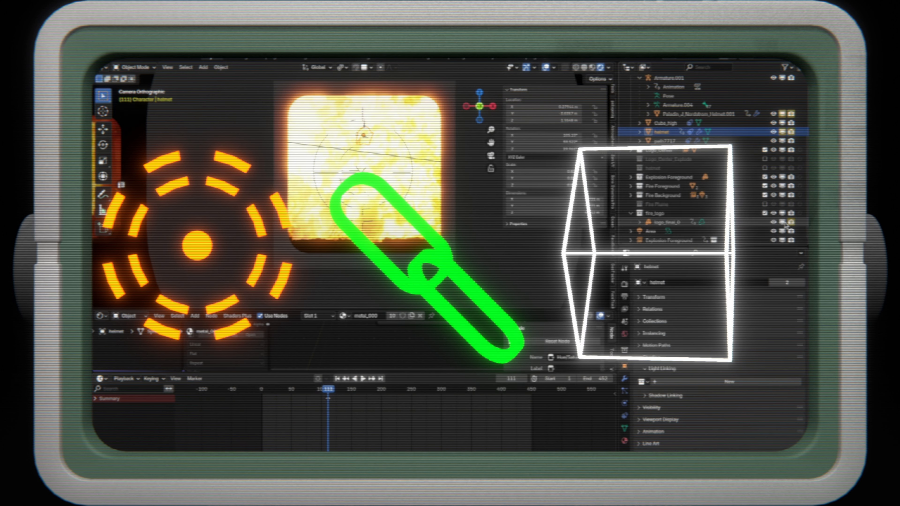
{"action": "key", "text": "i"}
{"action": "key", "text": "Left"}
{"action": "left_click_drag", "start_coordinate": [791, 223], "coordinate": [782, 224]}
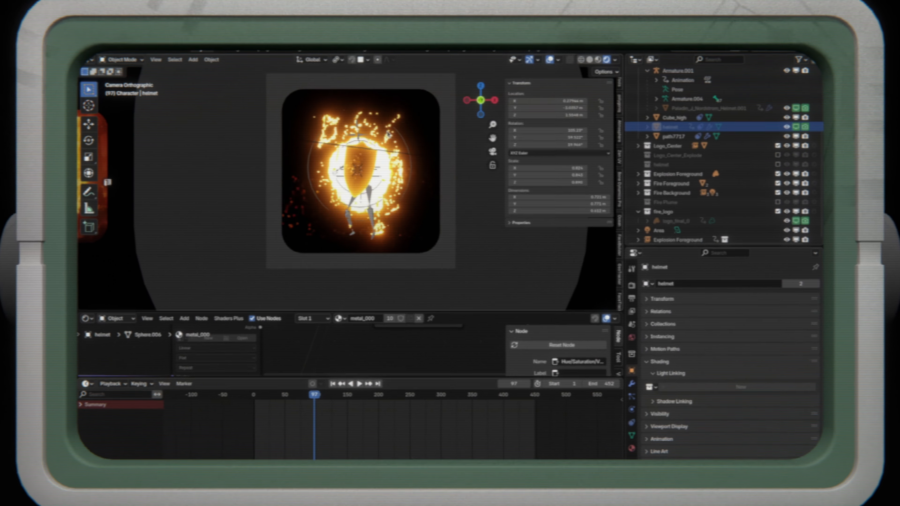
- Step back and play through the explosion frames to check when the logo and knight become visible
{"action": "key", "text": "Left"}
{"action": "key", "text": "Left"}
{"action": "key", "text": "Left"}
{"action": "key", "text": "Left"}
{"action": "key", "text": "Left"}
{"action": "key", "text": "Left"}
{"action": "key", "text": "Left"}
{"action": "key", "text": "Left"}
{"action": "key", "text": "Left"}
{"action": "key", "text": "Left"}
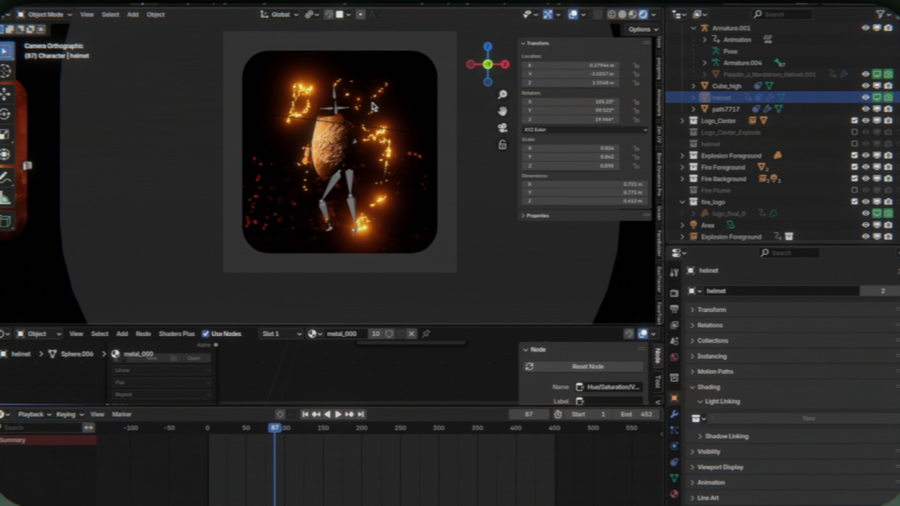
{"action": "key", "text": "Left"}
{"action": "key", "text": "Left"}
{"action": "key", "text": "Left"}
{"action": "key", "text": "Left"}
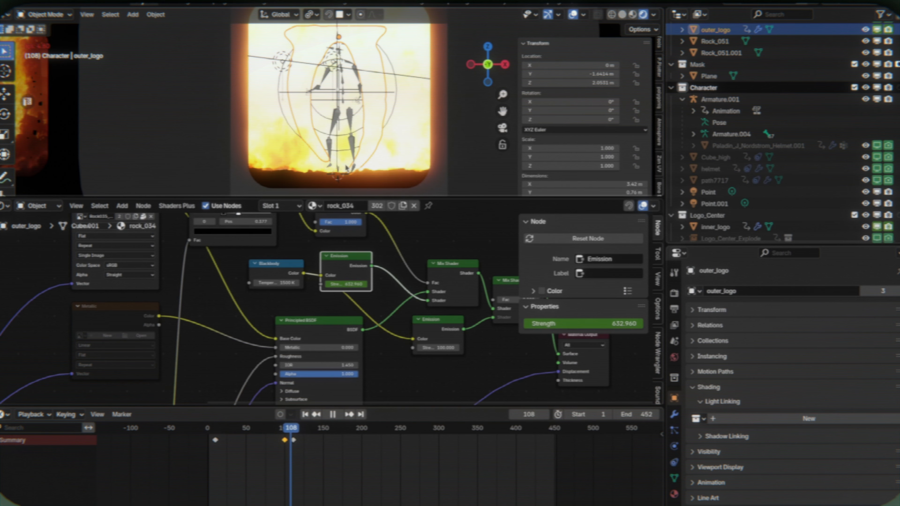
{"action": "key", "text": "space"}
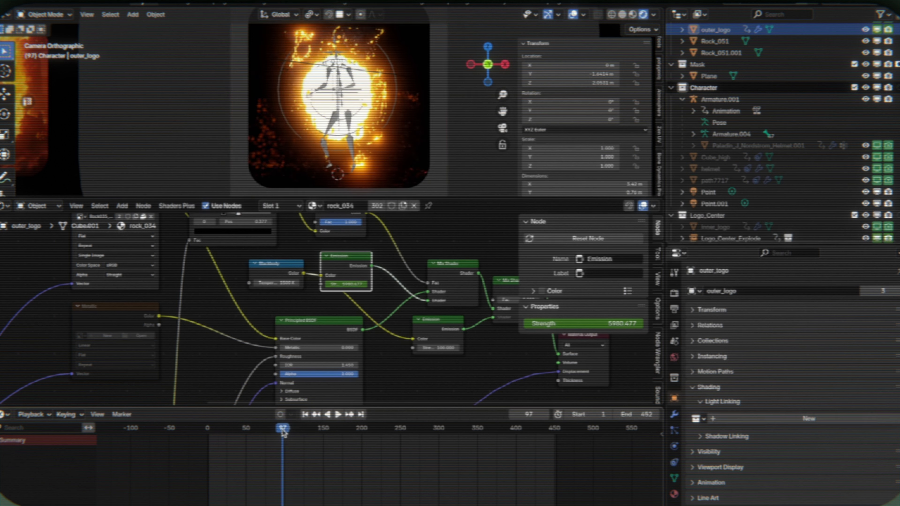
{"action": "key", "text": "space"}
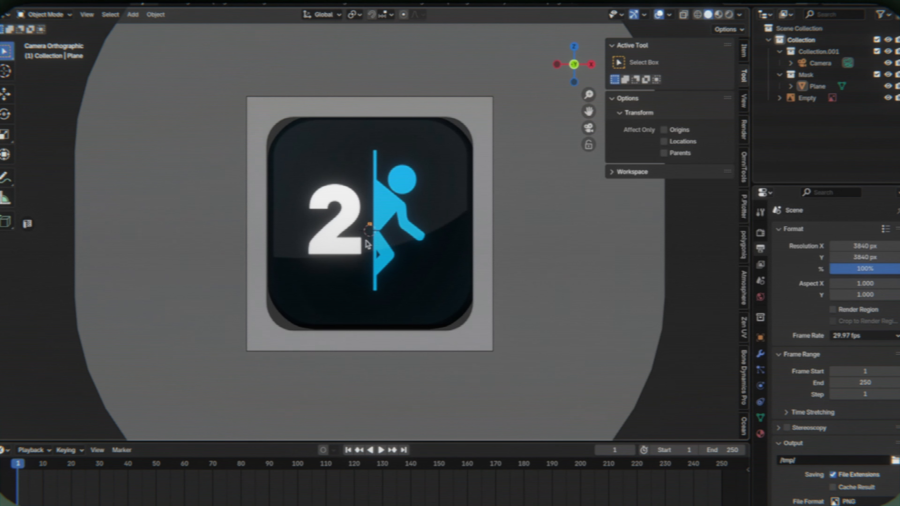
- Add a text object, rotate it 90° about X to face the camera, and change its content to 2
{"action": "key", "text": "shift+a"}
{"action": "left_click", "coordinate": [367, 244]}
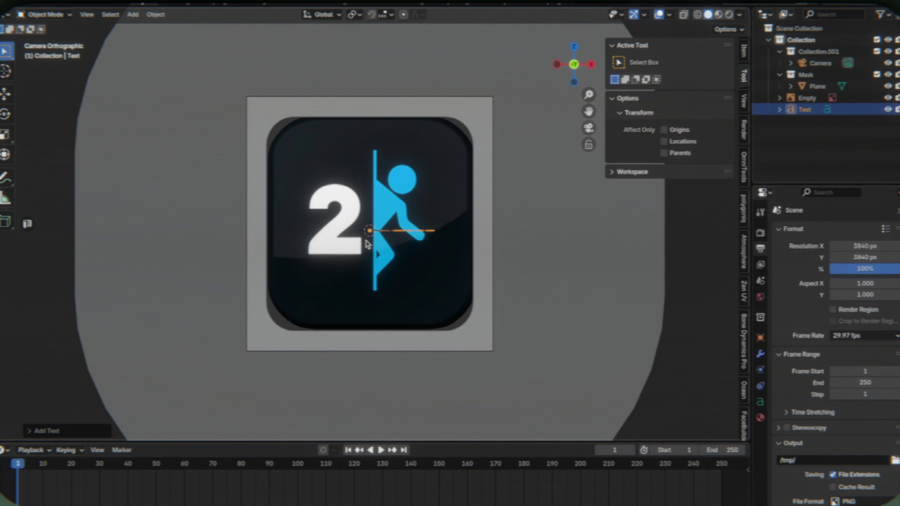
{"action": "type", "text": "rx90"}
{"action": "key", "text": "Return"}
{"action": "key", "text": "Tab"}
{"action": "key", "text": "BackSpace"}
{"action": "key", "text": "Tab"}
- Scale up the 2 and move it along X and Z over the reference icon's white 2
{"action": "key", "text": "s"}
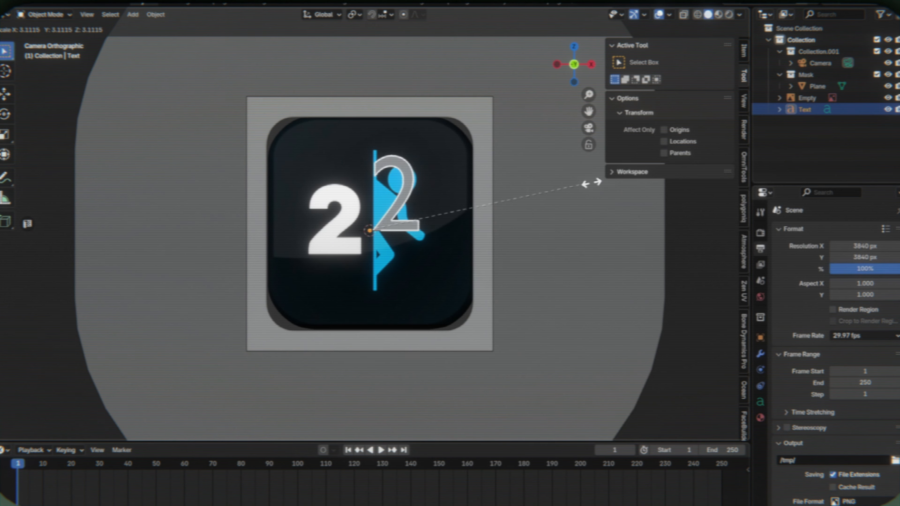
{"action": "left_click", "coordinate": [565, 184]}
{"action": "key", "text": "g"}
{"action": "key", "text": "x"}
{"action": "left_click", "coordinate": [507, 199]}
{"action": "key", "text": "g"}
{"action": "key", "text": "z"}
{"action": "left_click", "coordinate": [510, 222]}
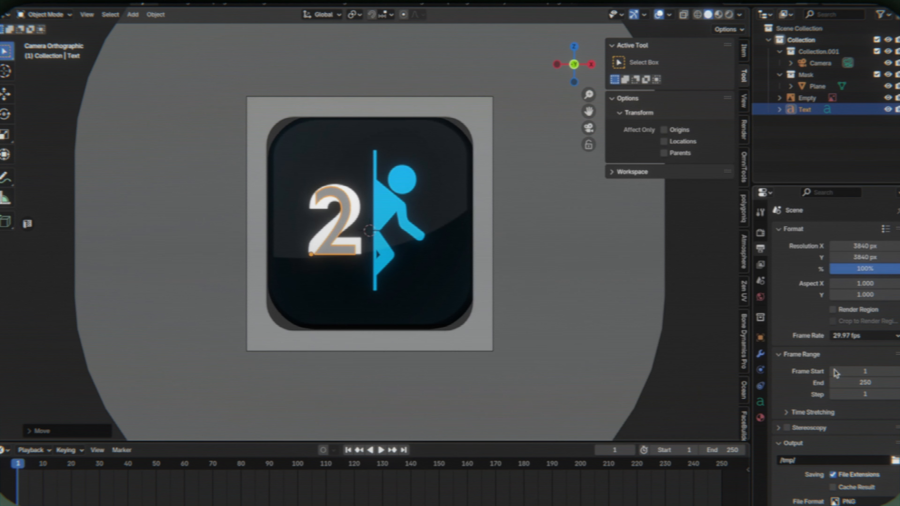
- Load Anonymous Pro Bold as the text object's regular font
{"action": "left_click", "coordinate": [760, 402]}
{"action": "scroll", "coordinate": [851, 422], "scroll_direction": "down", "scroll_amount": 1}
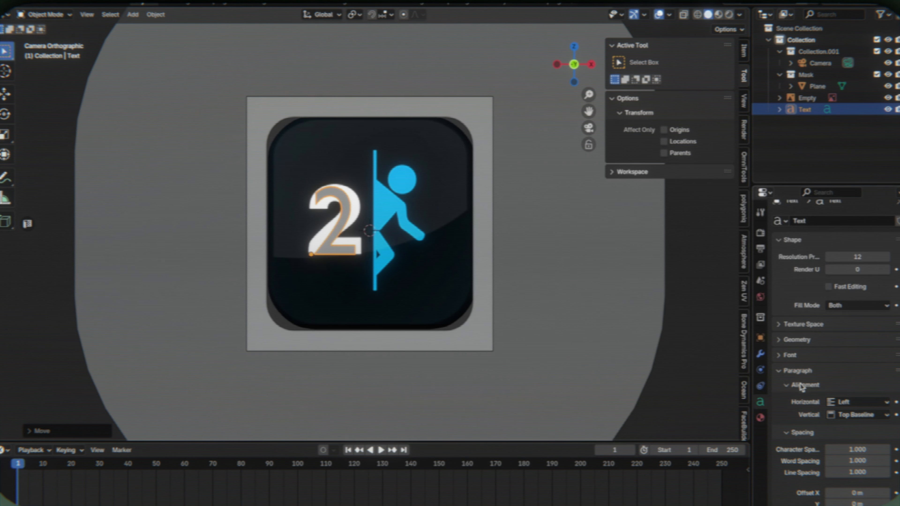
{"action": "left_click", "coordinate": [790, 355]}
{"action": "left_click", "coordinate": [884, 373]}
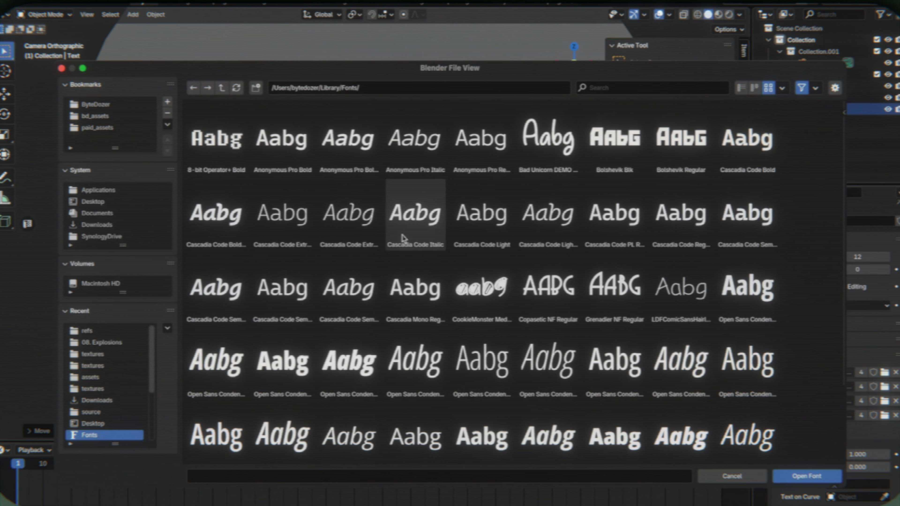
{"action": "double_click", "coordinate": [289, 152]}
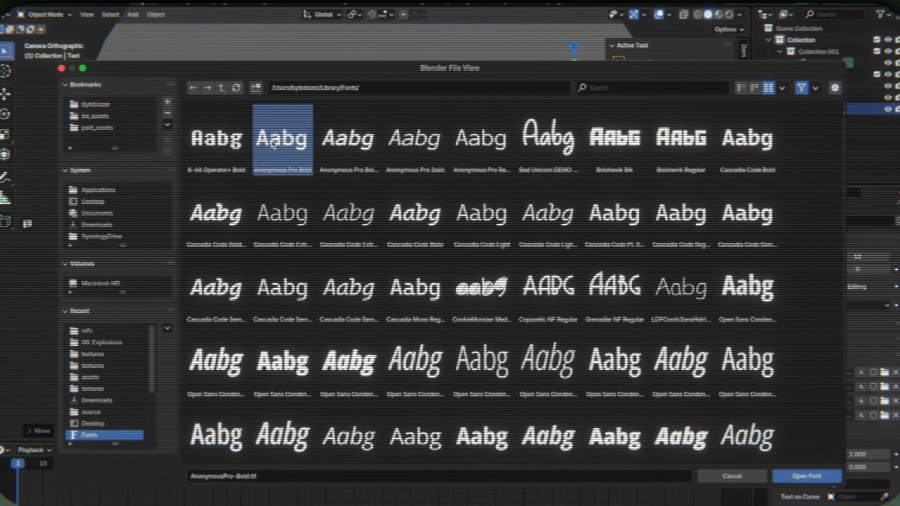
- Switch the regular font to Open Sans Condensed Bold and try scaling the 2 to match the reference digit
{"action": "left_click", "coordinate": [885, 371]}
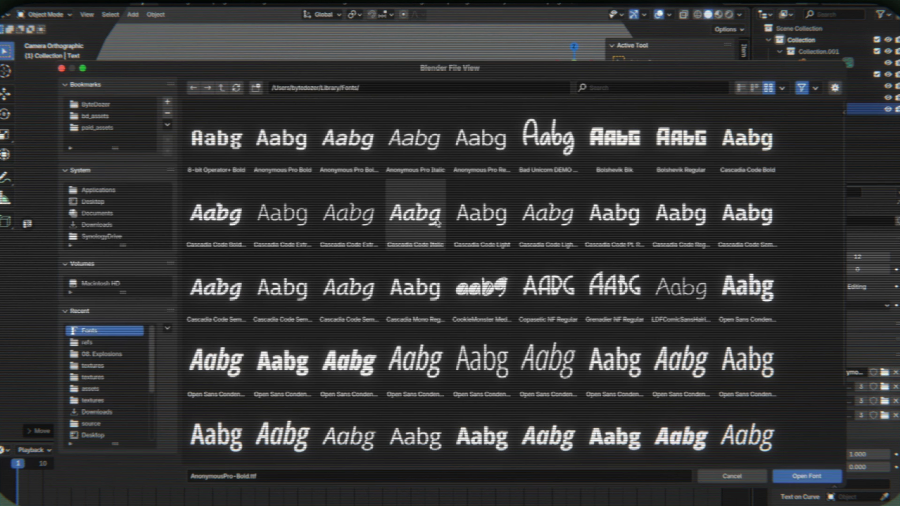
{"action": "scroll", "coordinate": [580, 227], "scroll_direction": "down", "scroll_amount": 2}
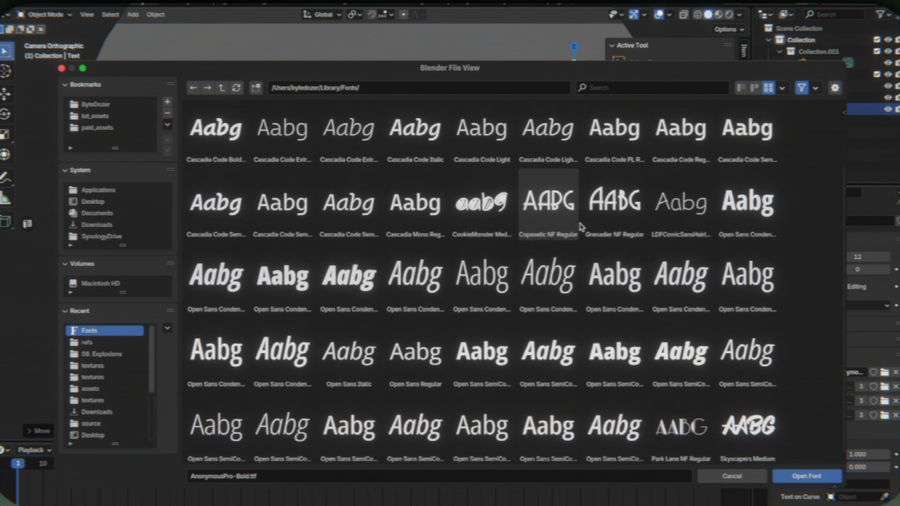
{"action": "double_click", "coordinate": [765, 213]}
{"action": "key", "text": "s"}
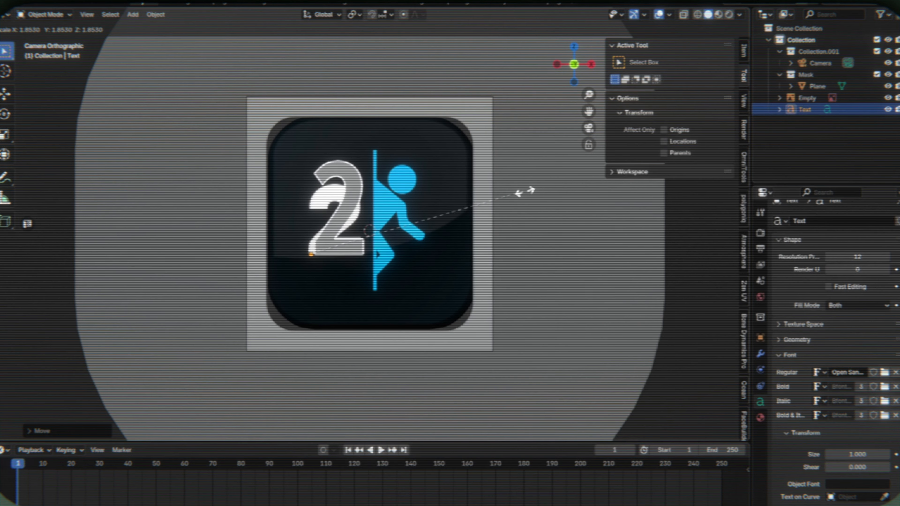
{"action": "key", "text": "x"}
{"action": "key", "text": "z"}
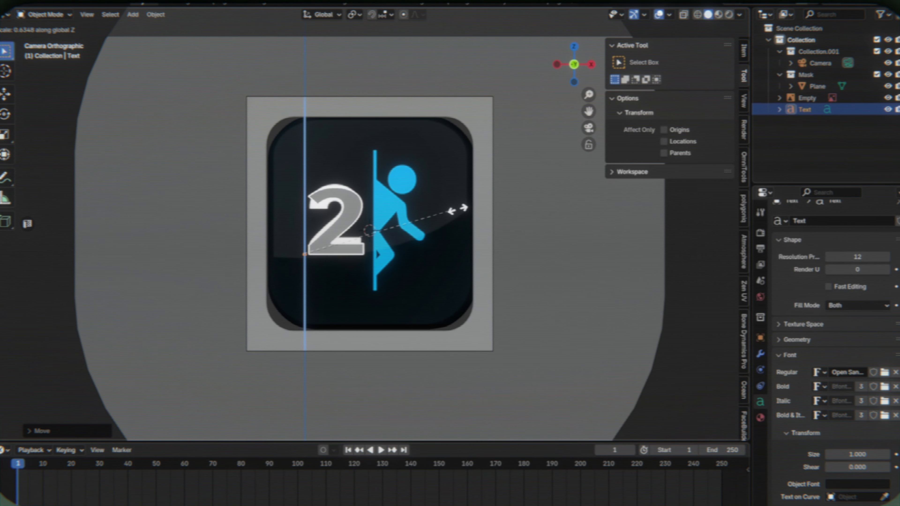
{"action": "right_click", "coordinate": [457, 209]}
- Load a heavy, upright Open Sans SemiCondensed style as the text's regular font
{"action": "left_click", "coordinate": [885, 372]}
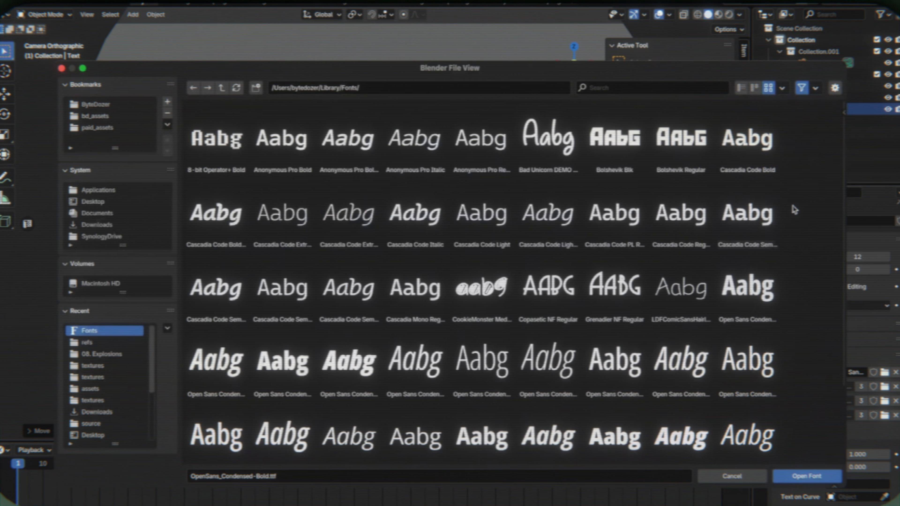
{"action": "scroll", "coordinate": [794, 212], "scroll_direction": "down", "scroll_amount": 2}
{"action": "left_click", "coordinate": [754, 277]}
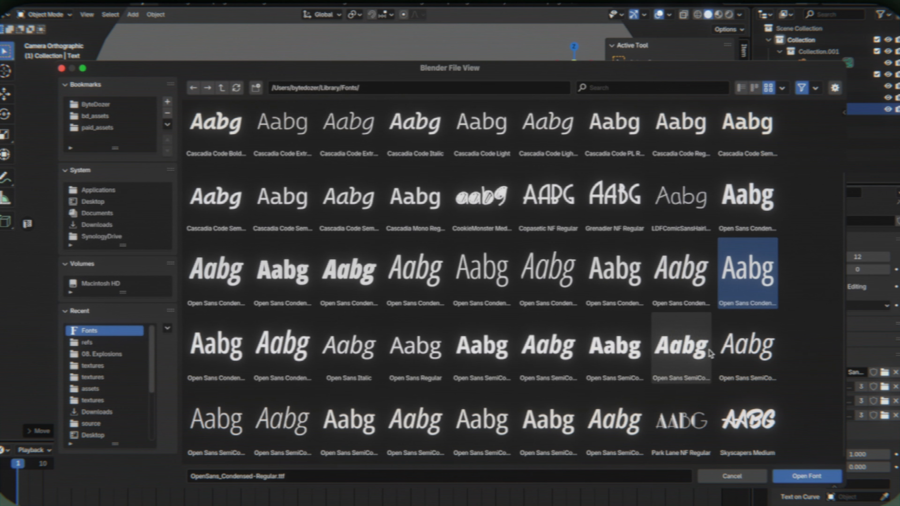
{"action": "double_click", "coordinate": [623, 356]}
- Scale the 2 and fit it over the reference icon's digit
{"action": "key", "text": "s"}
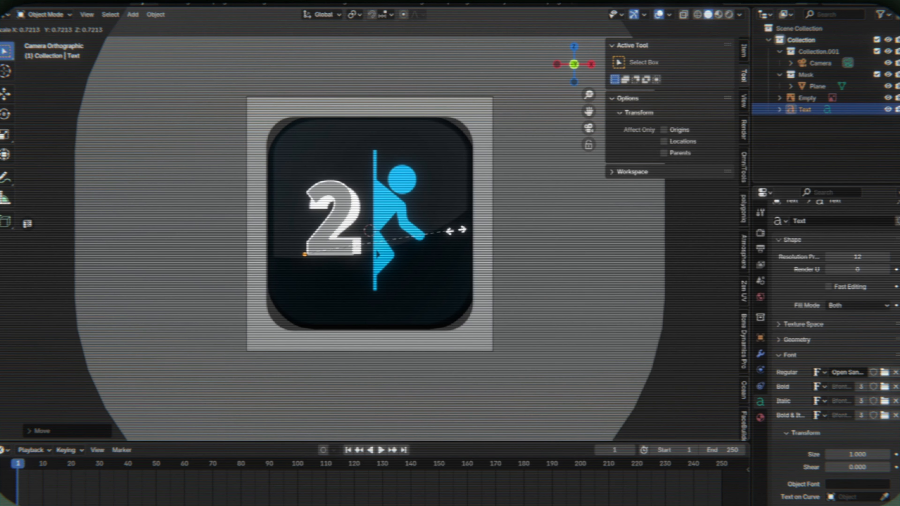
{"action": "key", "text": "x"}
{"action": "left_click", "coordinate": [463, 234]}
{"action": "left_click", "coordinate": [340, 236]}
{"action": "left_click", "coordinate": [335, 244]}
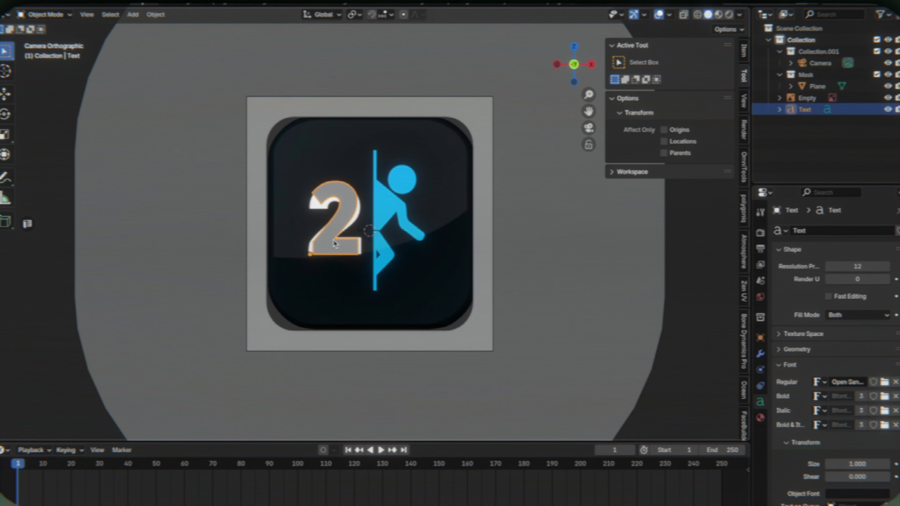
- Add a circle mesh and rotate it 90° about X so it stands upright facing the camera
{"action": "key", "text": "shift+a"}
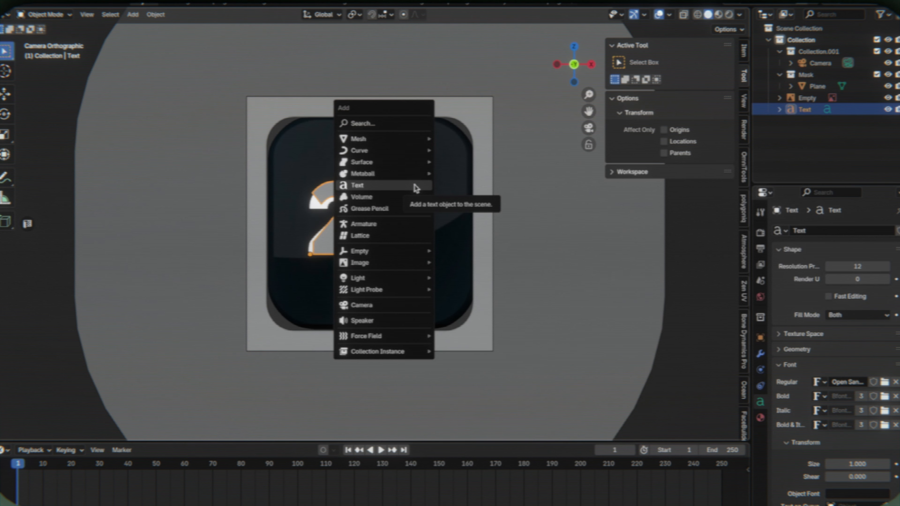
{"action": "mouse_move", "coordinate": [415, 140]}
{"action": "left_click", "coordinate": [460, 173]}
{"action": "type", "text": "rx90"}
{"action": "key", "text": "Return"}
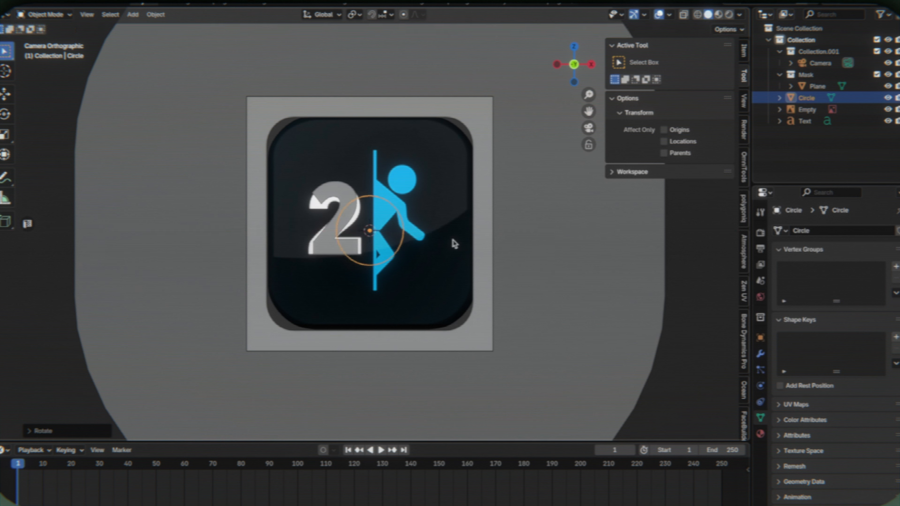
- Stretch the circle's geometry along Z into a tall ellipse, raise it, and resize it to the portal line's height
{"action": "key", "text": "Tab"}
{"action": "key", "text": "s"}
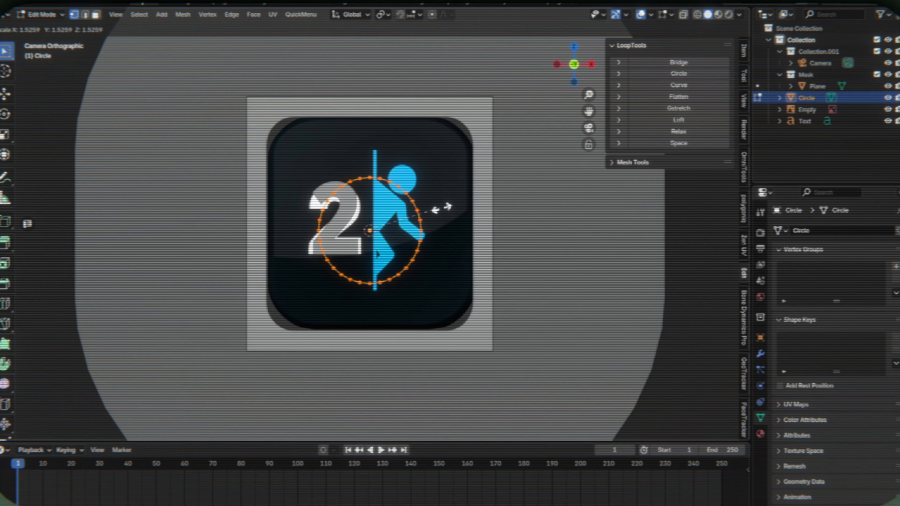
{"action": "key", "text": "z"}
{"action": "left_click", "coordinate": [474, 179]}
{"action": "key", "text": "Tab"}
{"action": "key", "text": "g"}
{"action": "key", "text": "z"}
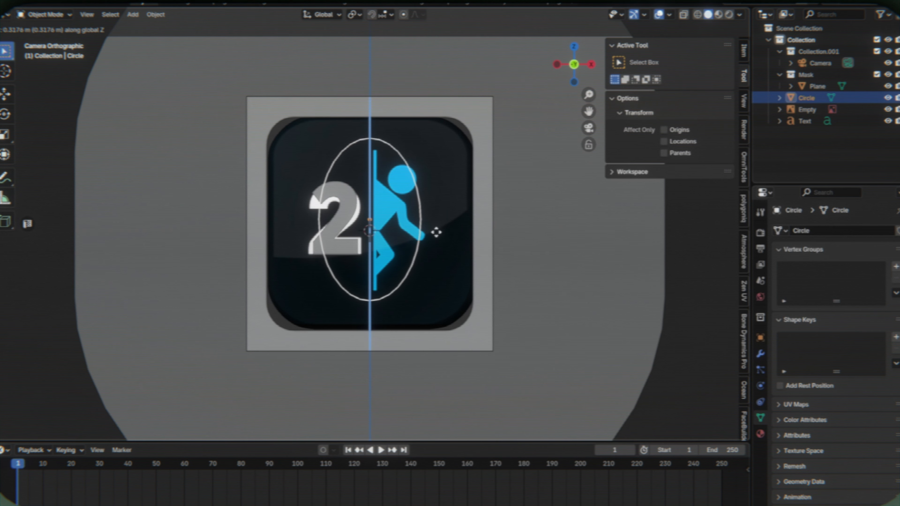
{"action": "left_click", "coordinate": [436, 233]}
{"action": "key", "text": "Tab"}
{"action": "key", "text": "s"}
{"action": "left_click", "coordinate": [489, 198]}
- Fill the ellipse with a face and rotate it 90° about Z so it appears edge-on as the portal
{"action": "key", "text": "Tab"}
{"action": "key", "text": "z"}
{"action": "key", "text": "Tab"}
{"action": "key", "text": "f"}
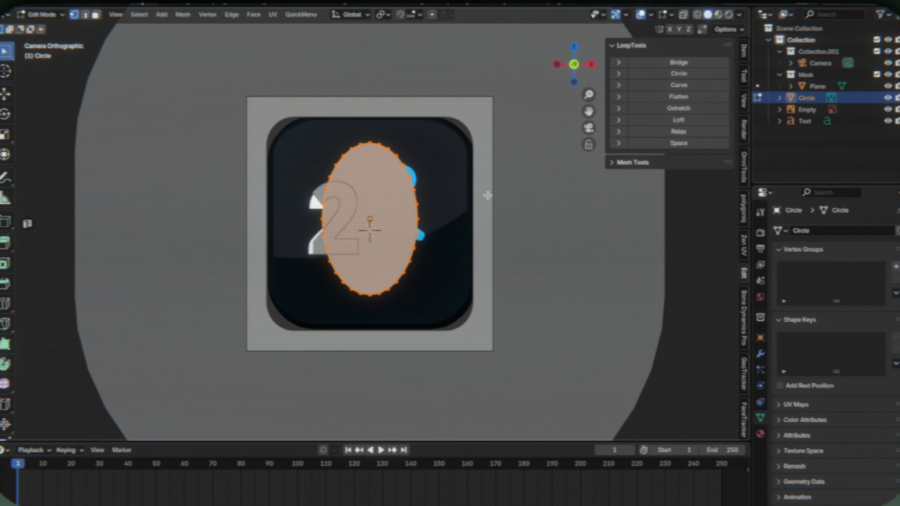
{"action": "key", "text": "Tab"}
{"action": "type", "text": "rz90"}
{"action": "key", "text": "Return"}
{"action": "key", "text": "Tab"}
{"action": "key", "text": "Tab"}
- Add a Solidify modifier to the portal ellipse with thickness 0.09 m and offset 0
{"action": "left_click", "coordinate": [760, 354]}
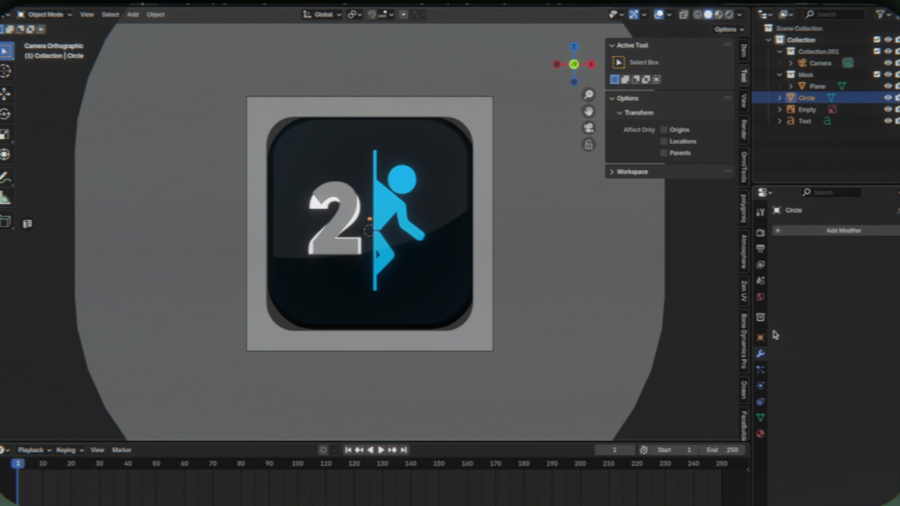
{"action": "left_click", "coordinate": [826, 230]}
{"action": "mouse_move", "coordinate": [826, 230]}
{"action": "left_click", "coordinate": [692, 369]}
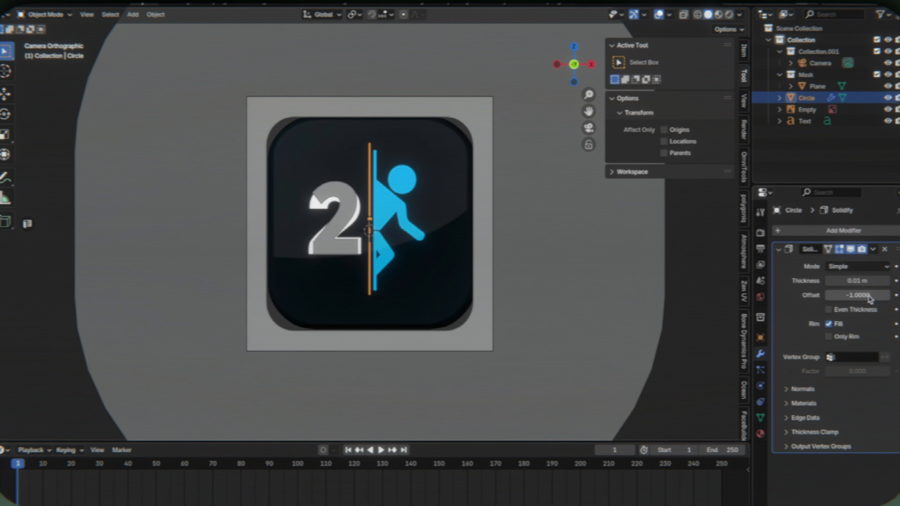
{"action": "left_click_drag", "start_coordinate": [865, 281], "coordinate": [879, 280]}
- Move the portal ellipse along X onto the reference icon's vertical line
{"action": "key", "text": "g"}
{"action": "key", "text": "x"}
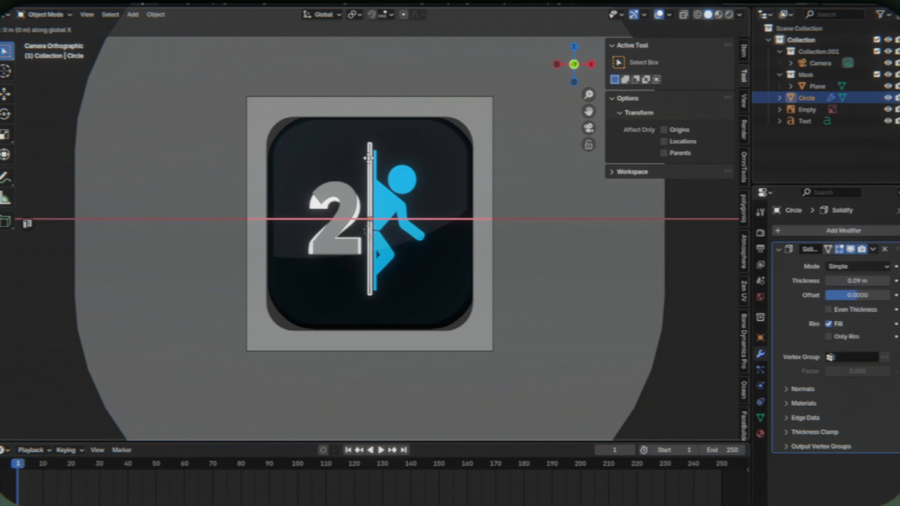
{"action": "left_click", "coordinate": [371, 160]}
- In front view, add a second circle, rotate it 90° about X, and shrink its geometry to the figure's head size
{"action": "left_click", "coordinate": [428, 168]}
{"action": "key", "text": "KP_Decimal"}
{"action": "key", "text": "KP_1"}
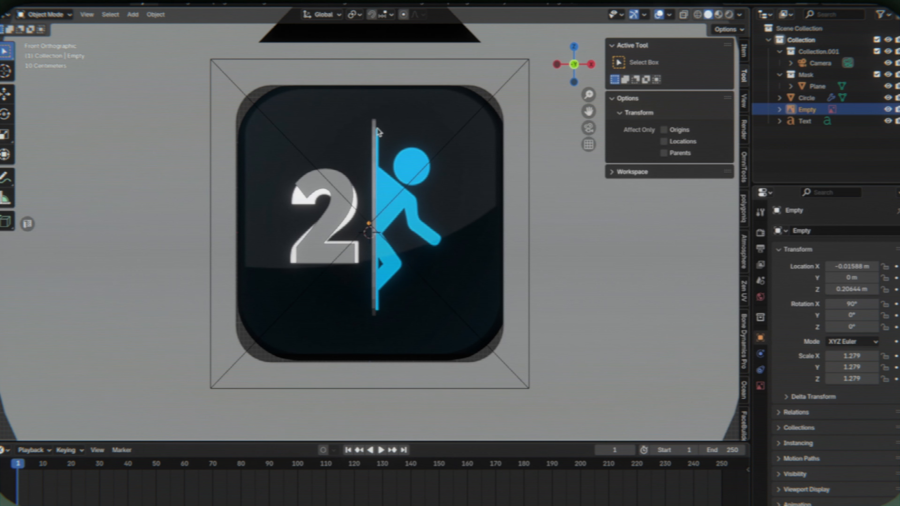
{"action": "key", "text": "shift+a"}
{"action": "left_click", "coordinate": [430, 171]}
{"action": "type", "text": "rx90"}
{"action": "key", "text": "Return"}
{"action": "key", "text": "Tab"}
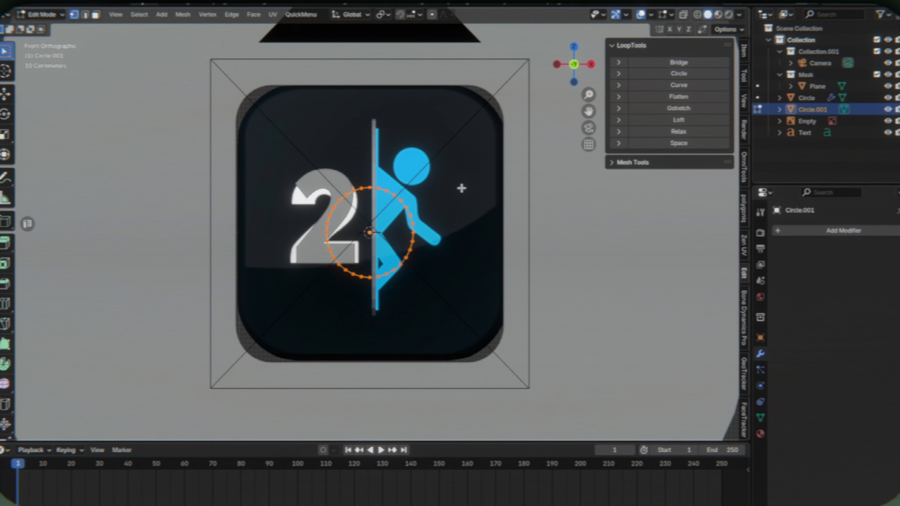
{"action": "key", "text": "s"}
{"action": "left_click", "coordinate": [403, 213]}
- Move the small circle along Z and X onto the reference figure's head
{"action": "key", "text": "Tab"}
{"action": "key", "text": "g"}
{"action": "key", "text": "z"}
{"action": "left_click", "coordinate": [454, 132]}
{"action": "key", "text": "g"}
{"action": "key", "text": "x"}
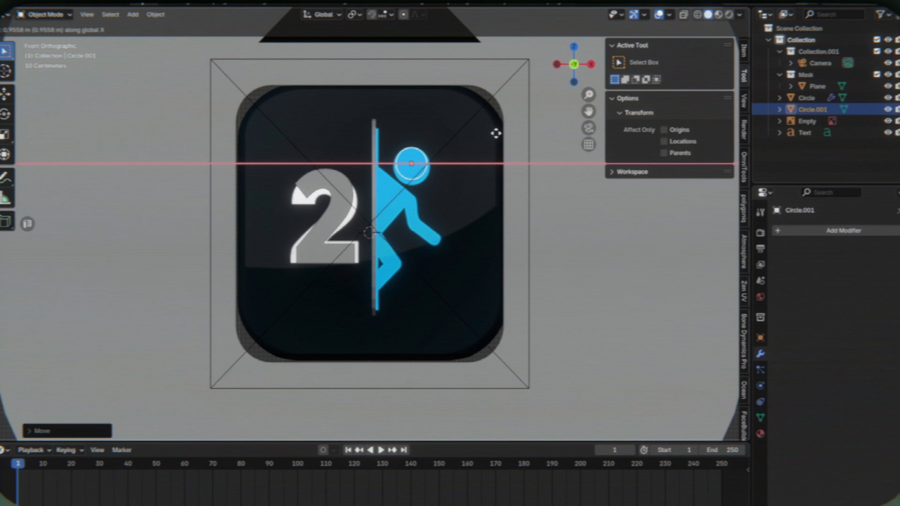
{"action": "key", "text": "z"}
{"action": "left_click", "coordinate": [497, 136]}
- Fill the head circle with a face and fine-tune its height over the reference head
{"action": "key", "text": "Tab"}
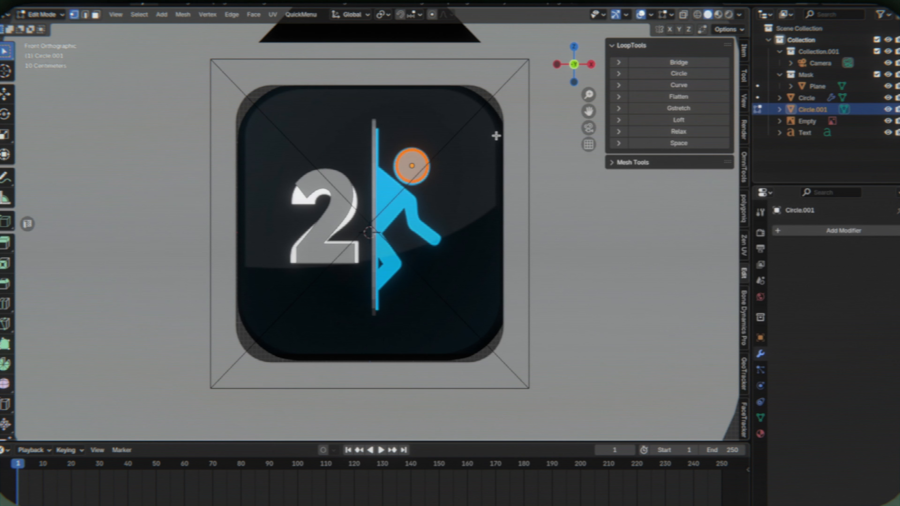
{"action": "key", "text": "Tab"}
{"action": "key", "text": "g"}
{"action": "key", "text": "z"}
{"action": "left_click", "coordinate": [476, 160]}
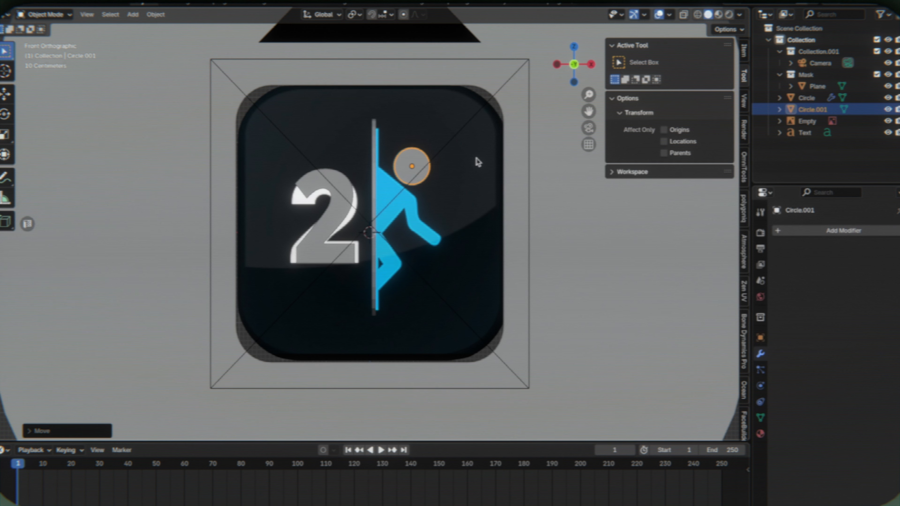
{"action": "key", "text": "g"}
{"action": "key", "text": "z"}
{"action": "left_click", "coordinate": [473, 149]}
{"action": "key", "text": "Tab"}
{"action": "key", "text": "Tab"}
- Add a plane, stand it upright with a 90° X rotation, and tilt it about Y toward the torso's slant
{"action": "key", "text": "shift+a"}
{"action": "left_click", "coordinate": [468, 201]}
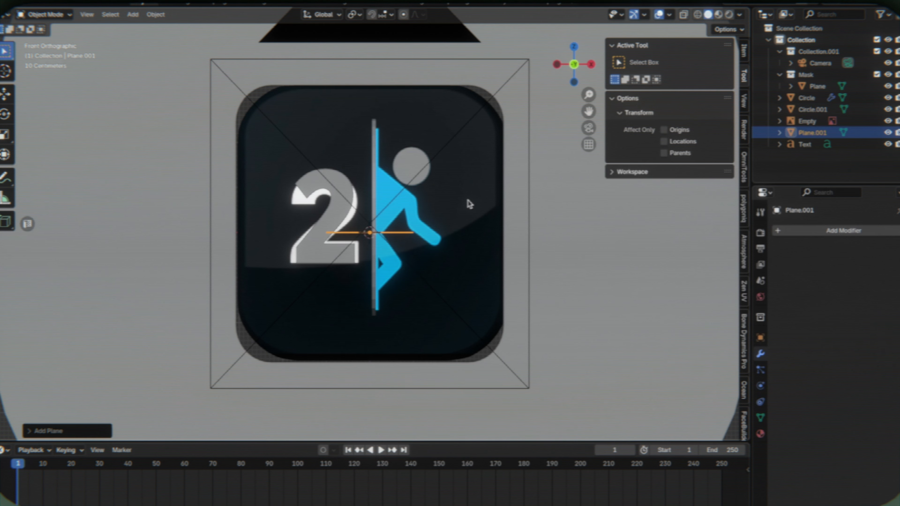
{"action": "type", "text": "rx90"}
{"action": "key", "text": "Return"}
{"action": "key", "text": "r"}
{"action": "key", "text": "z"}
{"action": "key", "text": "x"}
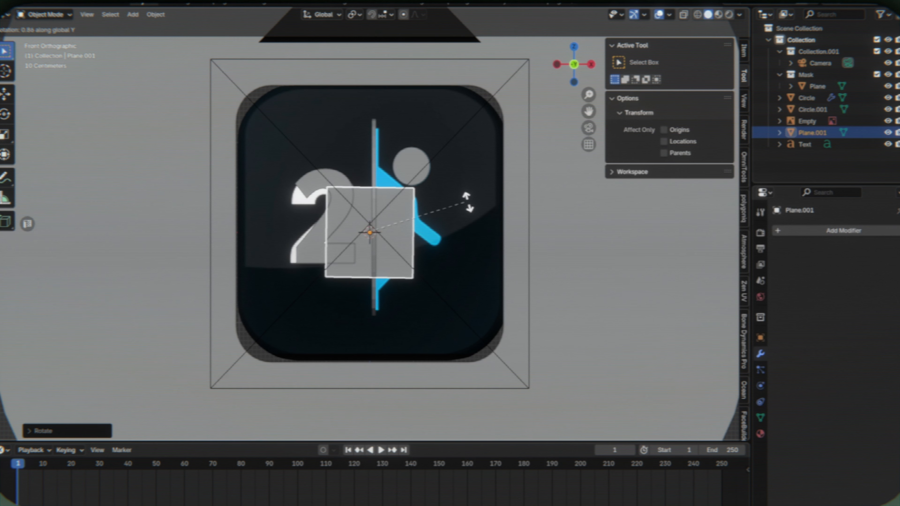
{"action": "left_click", "coordinate": [412, 203]}
- Narrow the plane's geometry along its local X axis and adjust its tilt to follow the torso
{"action": "key", "text": "Tab"}
{"action": "key", "text": "s"}
{"action": "key", "text": "x"}
{"action": "key", "text": "x"}
{"action": "left_click", "coordinate": [448, 241]}
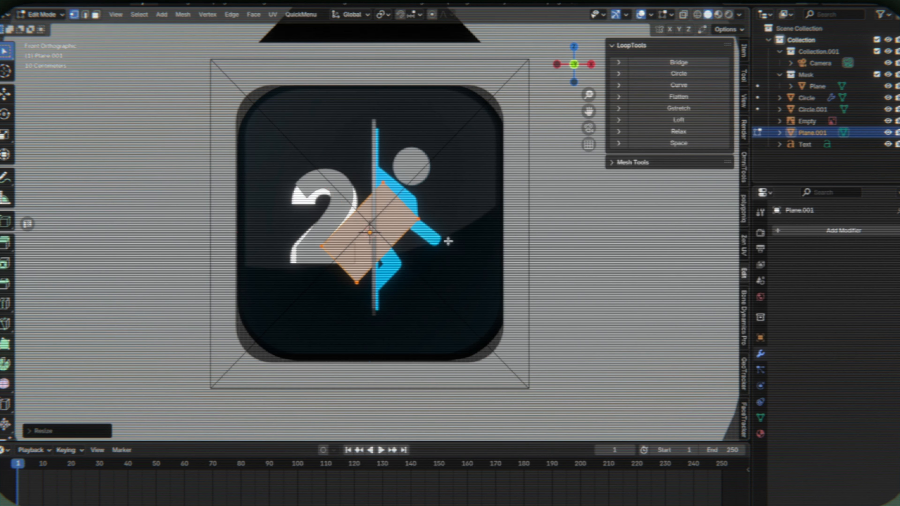
{"action": "key", "text": "Tab"}
{"action": "key", "text": "r"}
{"action": "key", "text": "z"}
{"action": "key", "text": "x"}
{"action": "left_click", "coordinate": [463, 232]}
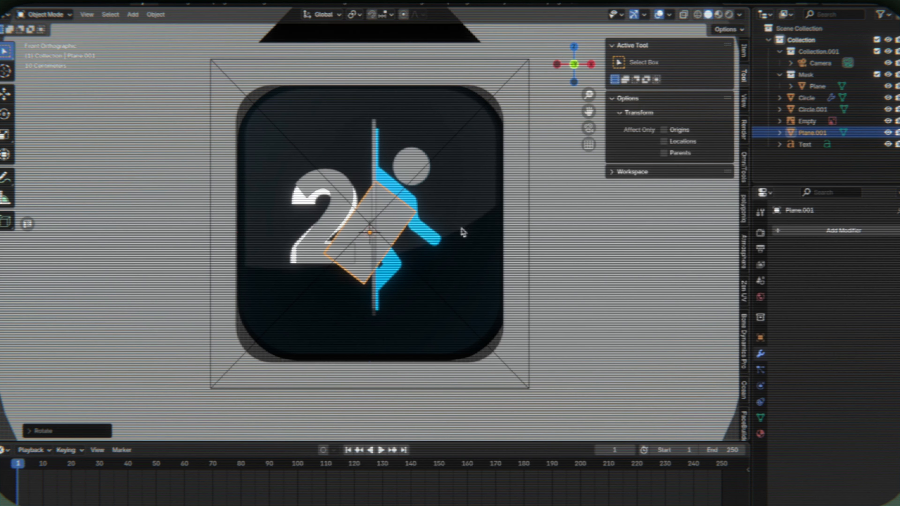
- Move the plane along Z and X onto the reference torso and refine its rotation
{"action": "key", "text": "g"}
{"action": "key", "text": "z"}
{"action": "left_click", "coordinate": [462, 217]}
{"action": "key", "text": "g"}
{"action": "key", "text": "x"}
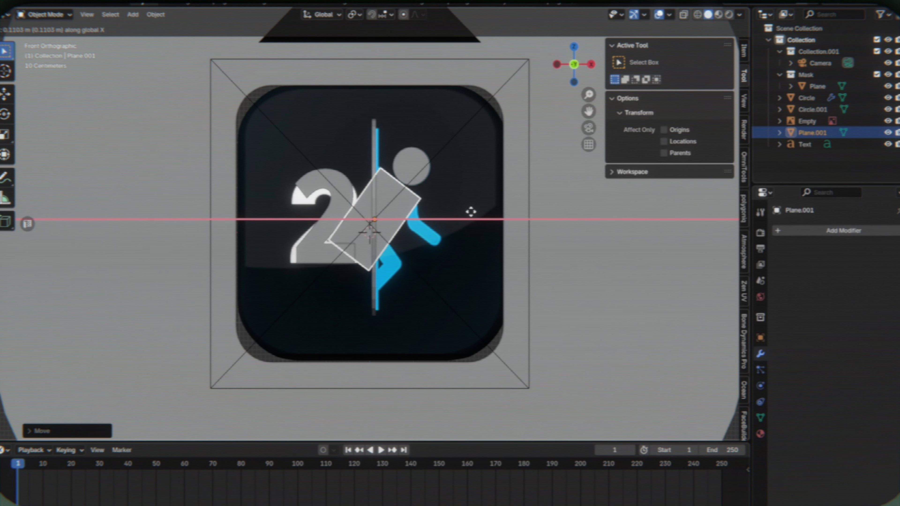
{"action": "key", "text": "r"}
{"action": "key", "text": "z"}
{"action": "key", "text": "x"}
{"action": "key", "text": "y"}
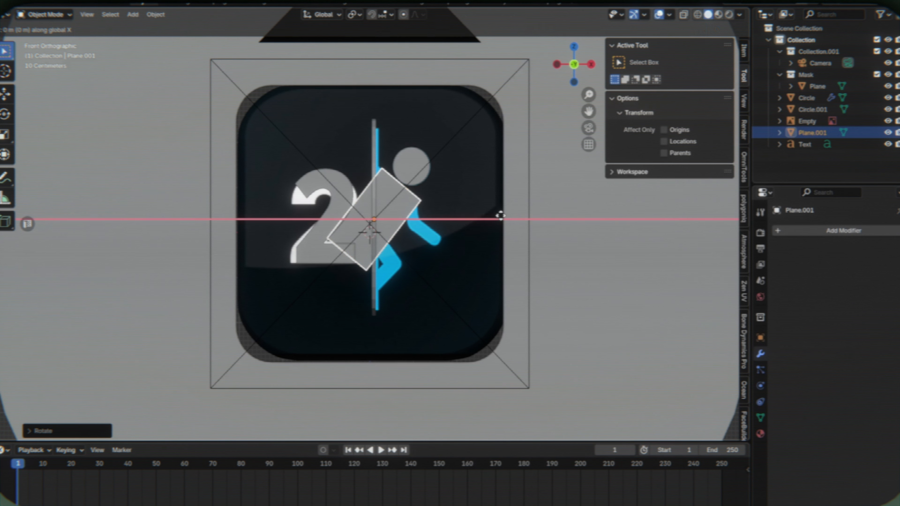
{"action": "left_click", "coordinate": [501, 215]}
{"action": "key", "text": "g"}
{"action": "right_click", "coordinate": [392, 356]}
- Slide the lower short edge of the torso plane inward to shorten it over the reference figure
{"action": "key", "text": "Tab"}
{"action": "scroll", "coordinate": [422, 264], "scroll_direction": "up", "scroll_amount": 1}
{"action": "key", "text": "2"}
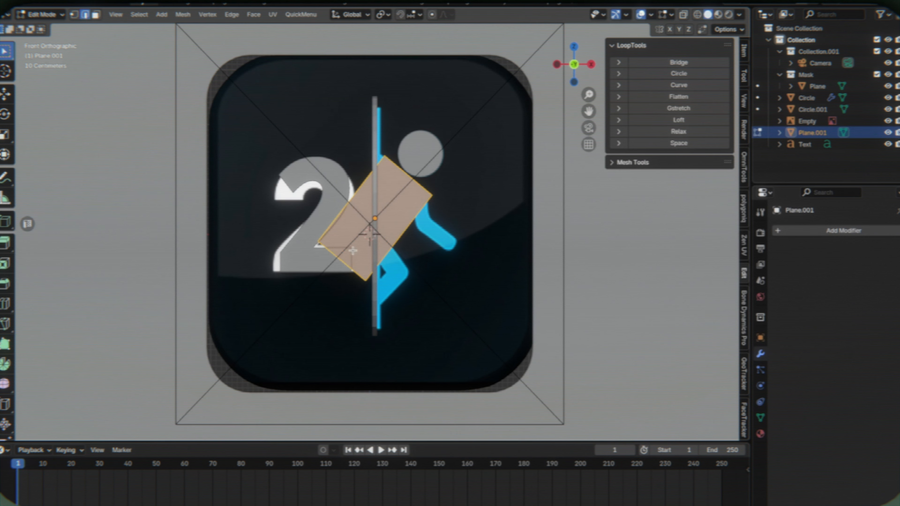
{"action": "left_click", "coordinate": [343, 262]}
{"action": "key", "text": "g"}
{"action": "key", "text": "g"}
{"action": "left_click", "coordinate": [362, 236]}
- Add two crosswise loop cuts to the torso, one near the hip and one below the shoulder
{"action": "key", "text": "ctrl+r"}
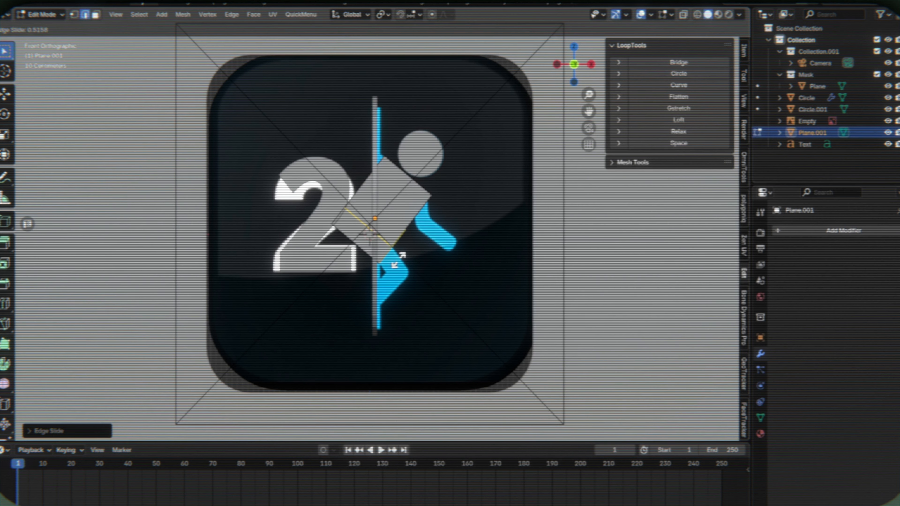
{"action": "left_click", "coordinate": [399, 260]}
{"action": "key", "text": "ctrl+r"}
{"action": "left_click", "coordinate": [418, 200]}
- Round the torso's upper shoulder corners with a vertex bevel
{"action": "key", "text": "1"}
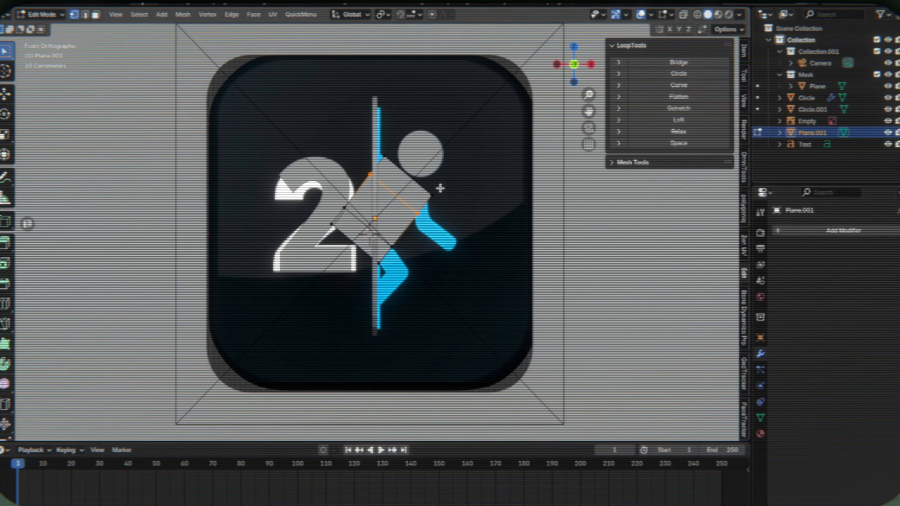
{"action": "key", "text": "ctrl+shift+b"}
{"action": "left_click", "coordinate": [495, 161]}
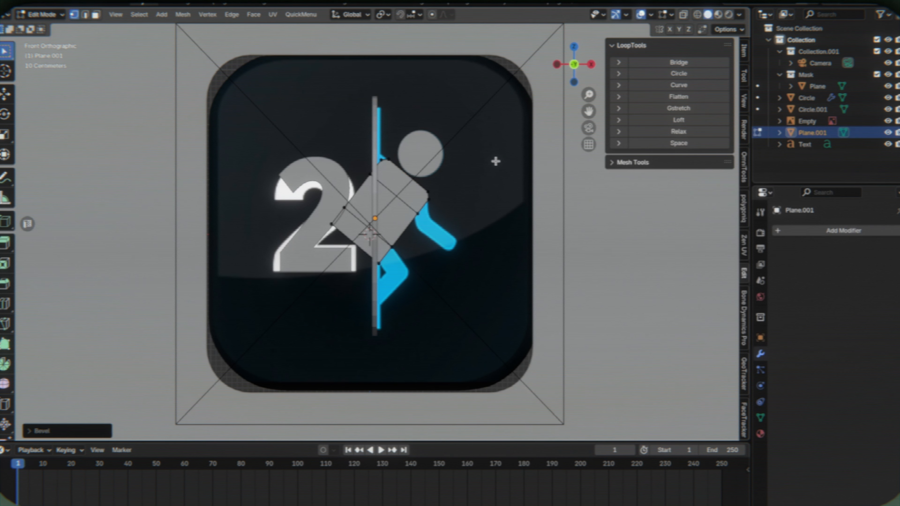
{"action": "left_click", "coordinate": [26, 428]}
{"action": "key", "text": "2"}
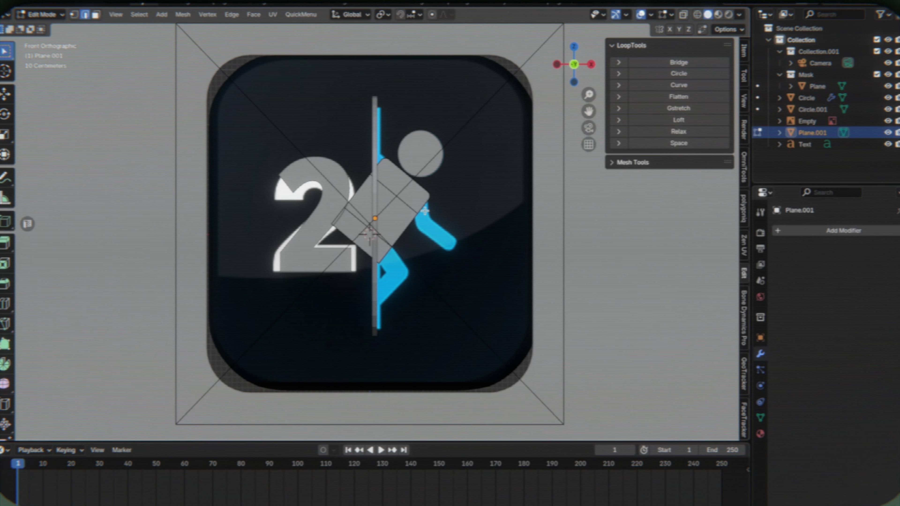
- Extrude the torso's shoulder-side edge about 0.31 m down, and extend the arm along X and Z to the reference hand
{"action": "key", "text": "g"}
{"action": "key", "text": "z"}
{"action": "left_click", "coordinate": [471, 244]}
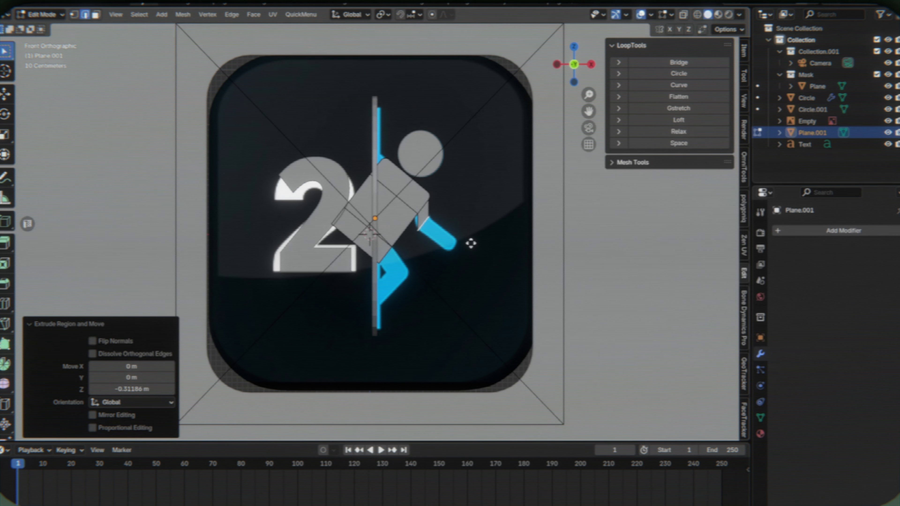
{"action": "key", "text": "g"}
{"action": "key", "text": "x"}
{"action": "key", "text": "z"}
{"action": "key", "text": "x"}
{"action": "left_click", "coordinate": [488, 277]}
{"action": "key", "text": "g"}
{"action": "key", "text": "z"}
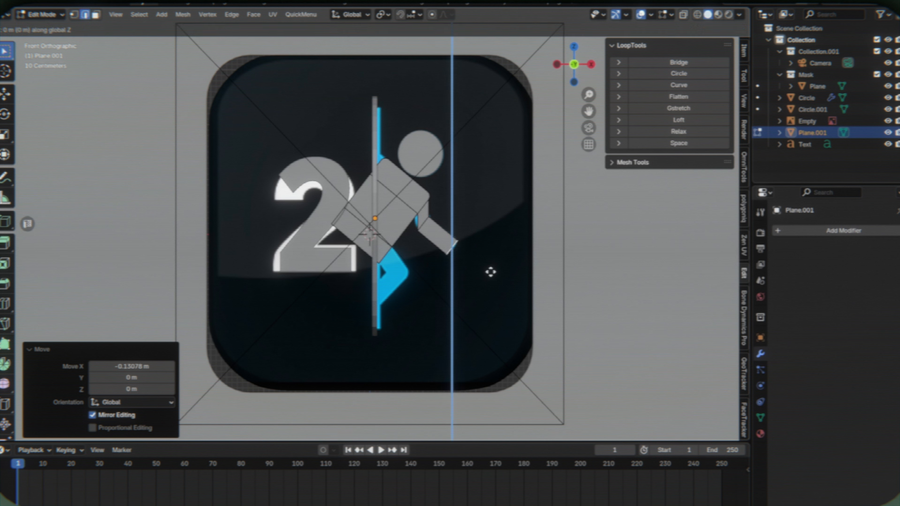
{"action": "left_click", "coordinate": [490, 271]}
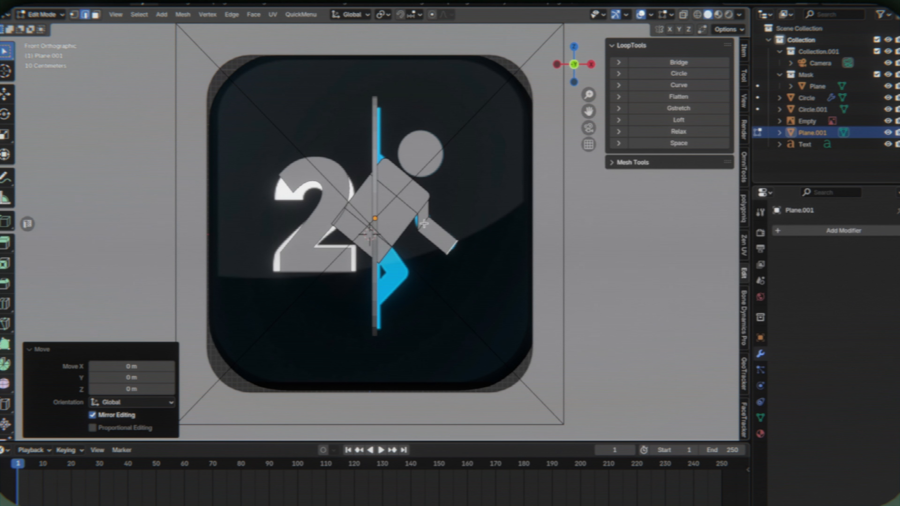
- Bevel the elbow edge with 3 segments and round the hand corners with a 0.178 m vertex bevel
{"action": "key", "text": "ctrl+b"}
{"action": "left_click", "coordinate": [512, 224]}
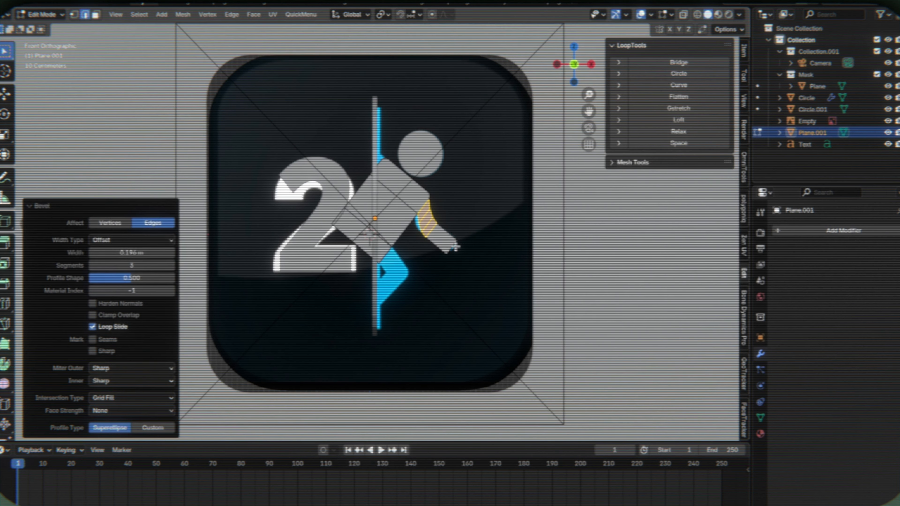
{"action": "key", "text": "ctrl+z"}
{"action": "key", "text": "ctrl+b"}
{"action": "left_click", "coordinate": [520, 274]}
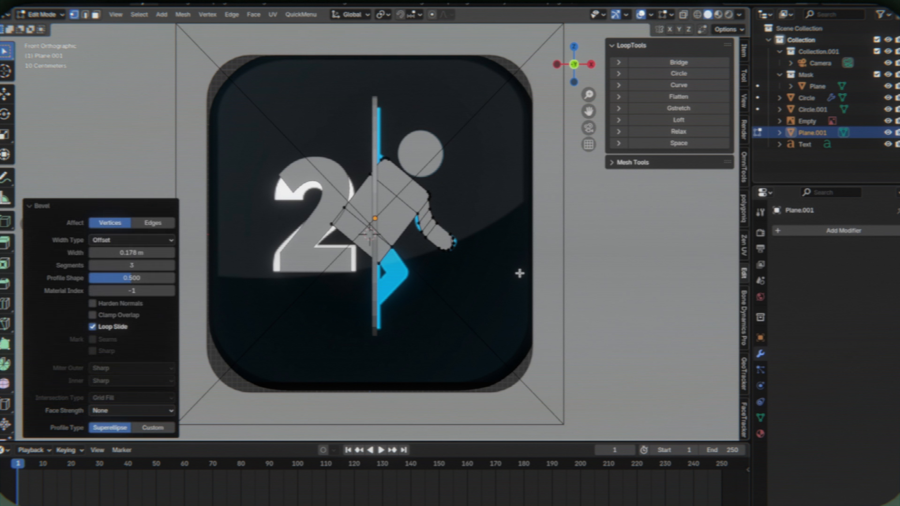
{"action": "left_click", "coordinate": [450, 254]}
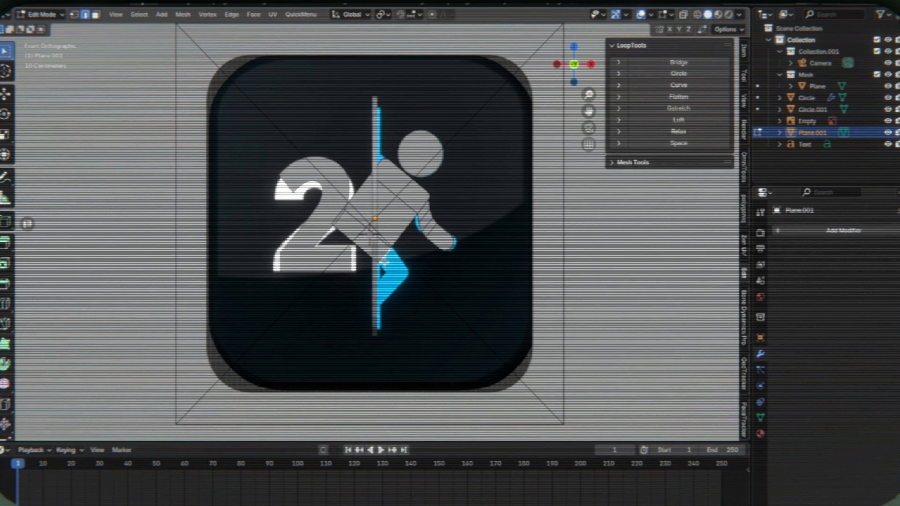
- Extrude the torso's lower edge about 0.27 m down and shift it along X to follow the reference thigh
{"action": "key", "text": "g"}
{"action": "key", "text": "x"}
{"action": "left_click", "coordinate": [416, 306]}
{"action": "key", "text": "g"}
{"action": "key", "text": "x"}
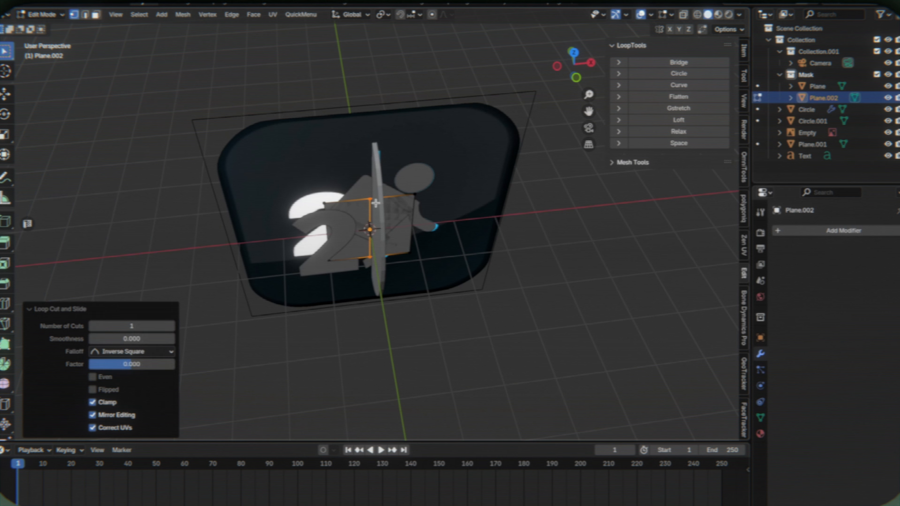
- Delete the unneeded vertices of the duplicated mask plane and return to the camera view
{"action": "key", "text": "grave"}
{"action": "key", "text": "Tab"}
{"action": "key", "text": "2"}
{"action": "left_click", "coordinate": [408, 215]}
{"action": "key", "text": "x"}
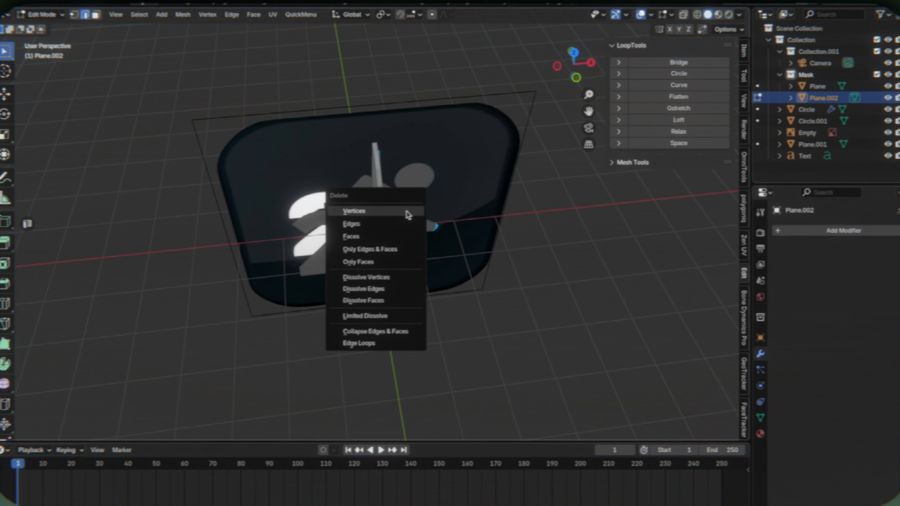
{"action": "left_click", "coordinate": [408, 214]}
{"action": "key", "text": "Tab"}
{"action": "key", "text": "KP_0"}
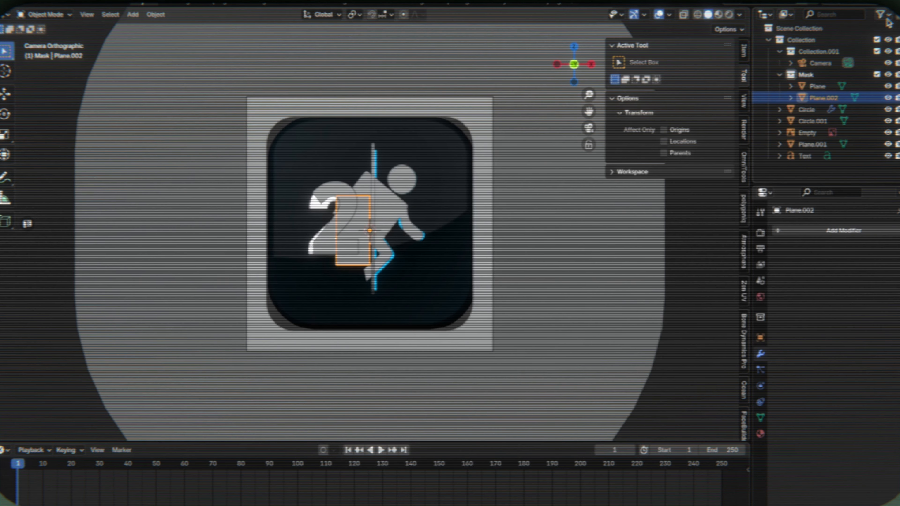
- Show the holdout toggle in the outliner and set the Mask collection as holdout
{"action": "left_click", "coordinate": [886, 18]}
{"action": "left_click", "coordinate": [851, 52]}
{"action": "left_click", "coordinate": [899, 74]}
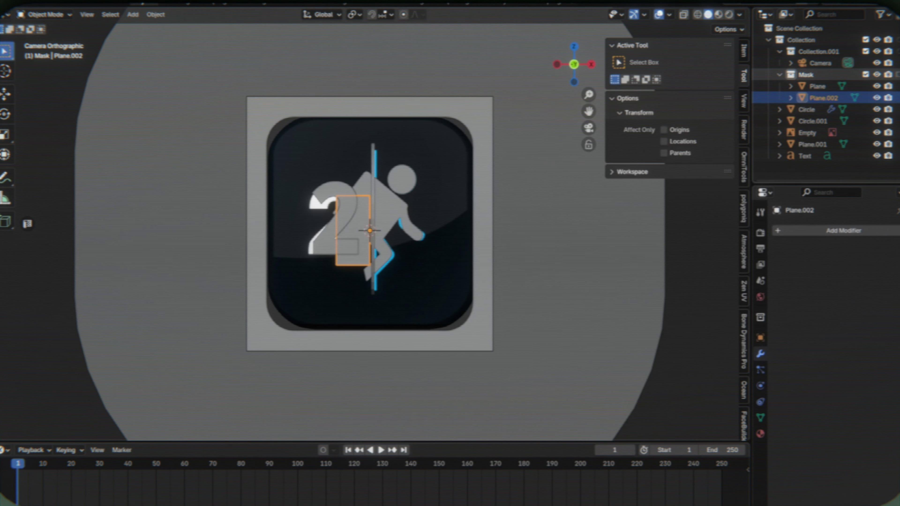
- Raise the small mask plane along Z and scale its geometry about 1.54 times along Z
{"action": "key", "text": "g"}
{"action": "key", "text": "z"}
{"action": "left_click", "coordinate": [388, 215]}
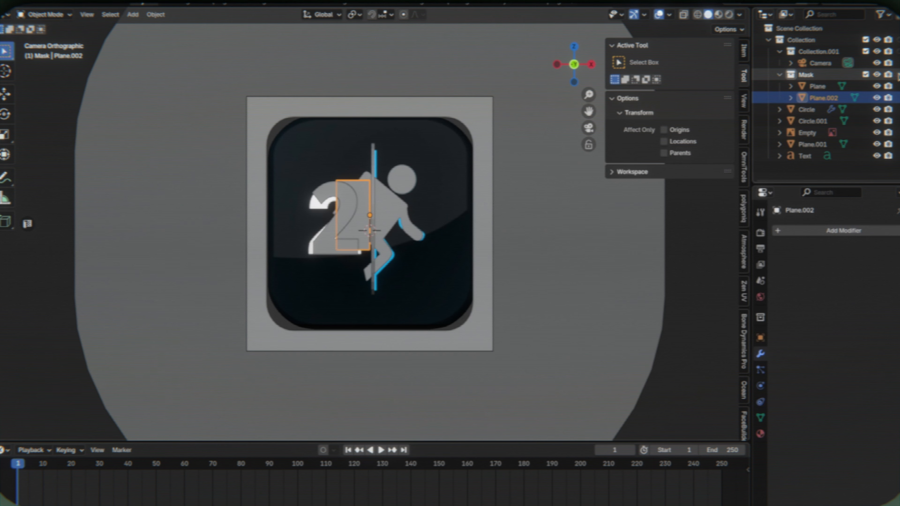
{"action": "key", "text": "Tab"}
{"action": "key", "text": "a"}
{"action": "key", "text": "s"}
{"action": "key", "text": "z"}
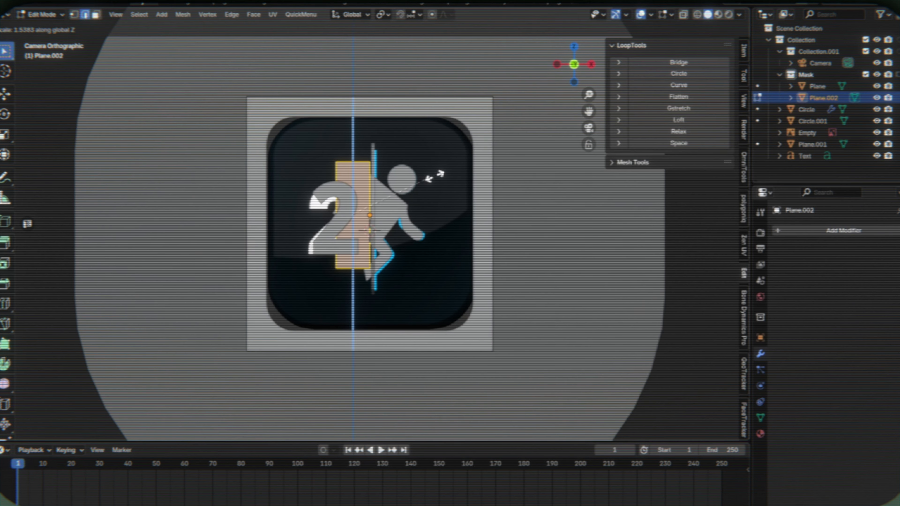
{"action": "left_click", "coordinate": [434, 177]}
- Move the small mask plane's two vertical edges along X so it covers the digit 2 up to the portal
{"action": "left_click", "coordinate": [332, 184]}
{"action": "key", "text": "g"}
{"action": "key", "text": "x"}
{"action": "left_click", "coordinate": [300, 186]}
{"action": "left_click", "coordinate": [370, 195]}
{"action": "key", "text": "g"}
{"action": "key", "text": "x"}
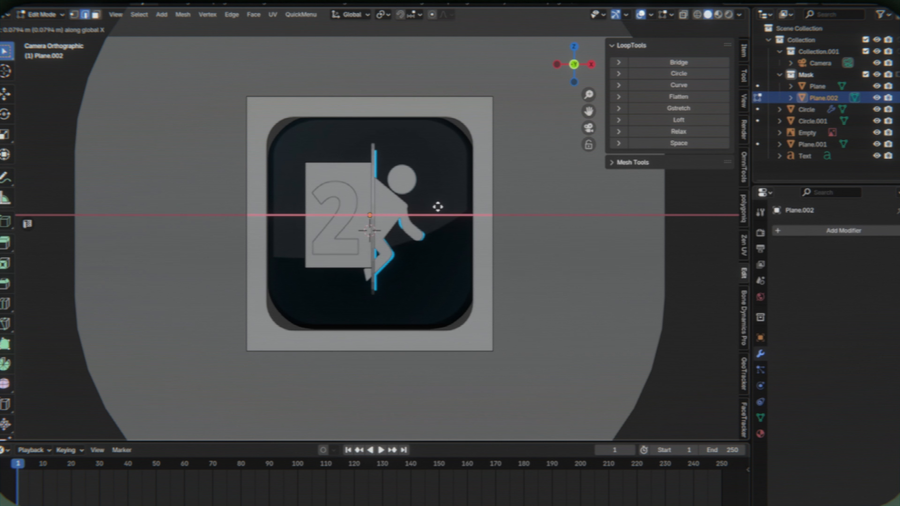
{"action": "left_click", "coordinate": [438, 207]}
- Switch the viewport to rendered shading and open the render properties
{"action": "key", "text": "Tab"}
{"action": "key", "text": "z"}
{"action": "left_click", "coordinate": [427, 140]}
{"action": "left_click", "coordinate": [428, 57]}
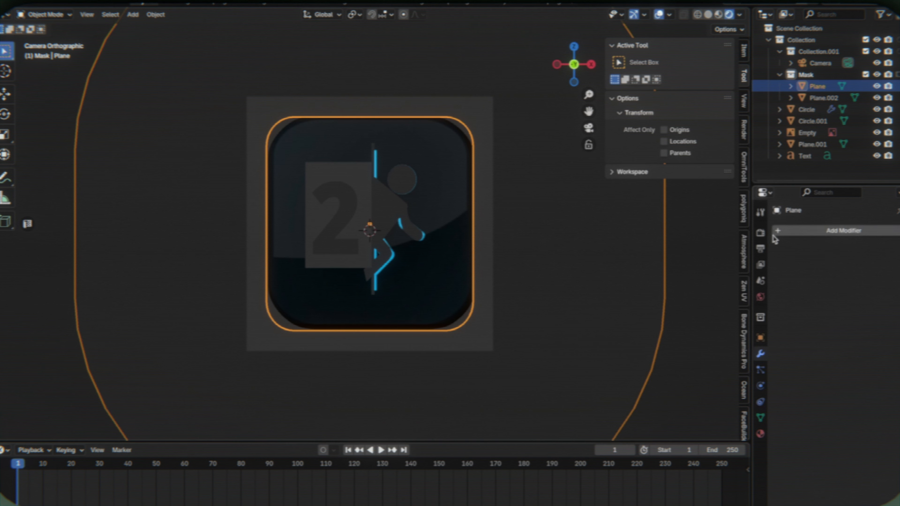
{"action": "left_click", "coordinate": [760, 233]}
{"action": "left_click", "coordinate": [429, 181]}
{"action": "key", "text": "g"}
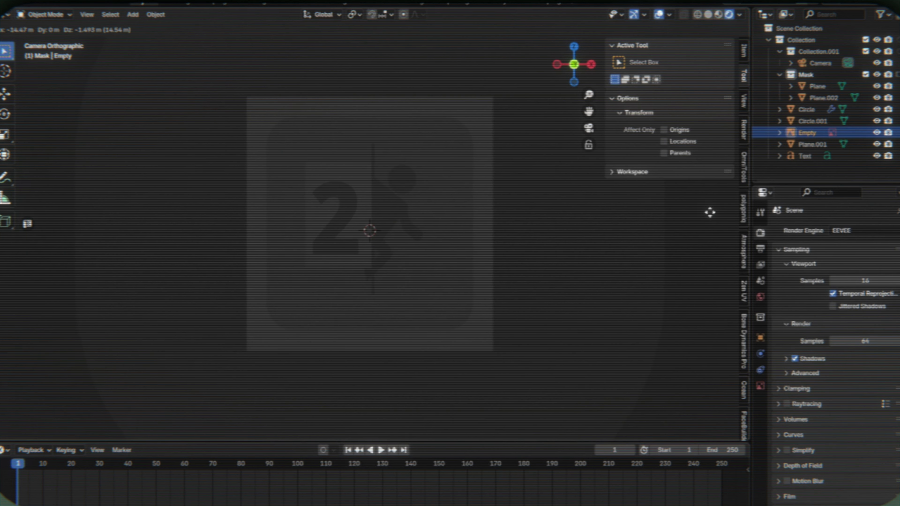
{"action": "right_click", "coordinate": [272, 203]}
- Stretch the small mask plane vertically to span the icon's full height, lowering its bottom edge about 1.17 m
{"action": "left_click", "coordinate": [359, 173]}
{"action": "key", "text": "Tab"}
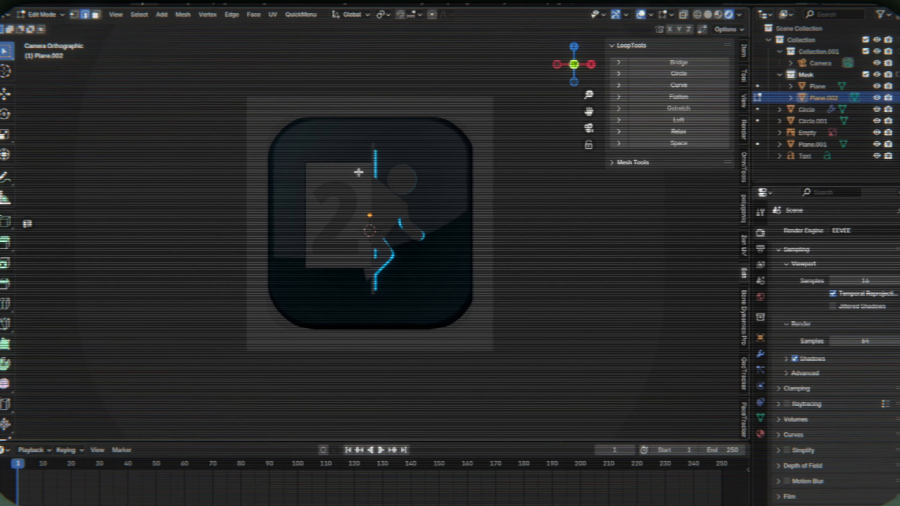
{"action": "left_click", "coordinate": [351, 276], "text": "shift"}
{"action": "key", "text": "s"}
{"action": "key", "text": "z"}
{"action": "left_click", "coordinate": [597, 235]}
{"action": "left_click", "coordinate": [355, 333]}
{"action": "key", "text": "g"}
{"action": "key", "text": "z"}
{"action": "left_click", "coordinate": [352, 353]}
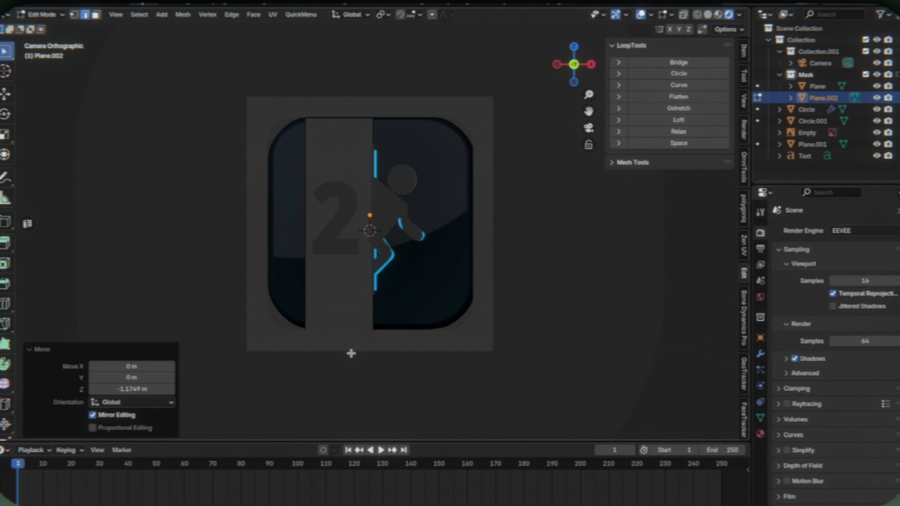
- Move the mask plane's outer vertical edge along X beyond the icon's outline, and leave mesh editing
{"action": "left_click", "coordinate": [283, 160]}
{"action": "key", "text": "g"}
{"action": "key", "text": "x"}
{"action": "left_click", "coordinate": [168, 163]}
{"action": "key", "text": "Tab"}
{"action": "left_click", "coordinate": [573, 233]}
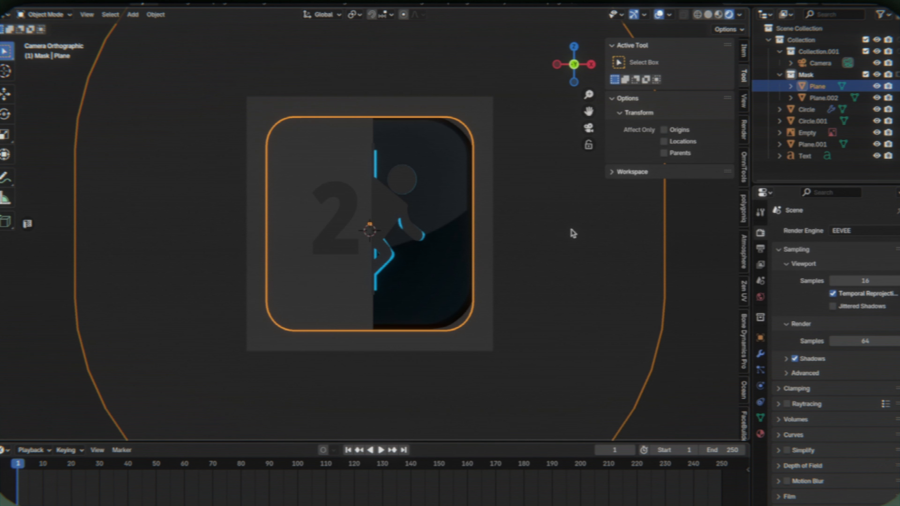
- Extrude the mask plane's edge at the portal along Y, and shift it about 2.43 m along X
{"action": "middle_click_drag", "start_coordinate": [517, 221], "coordinate": [519, 221]}
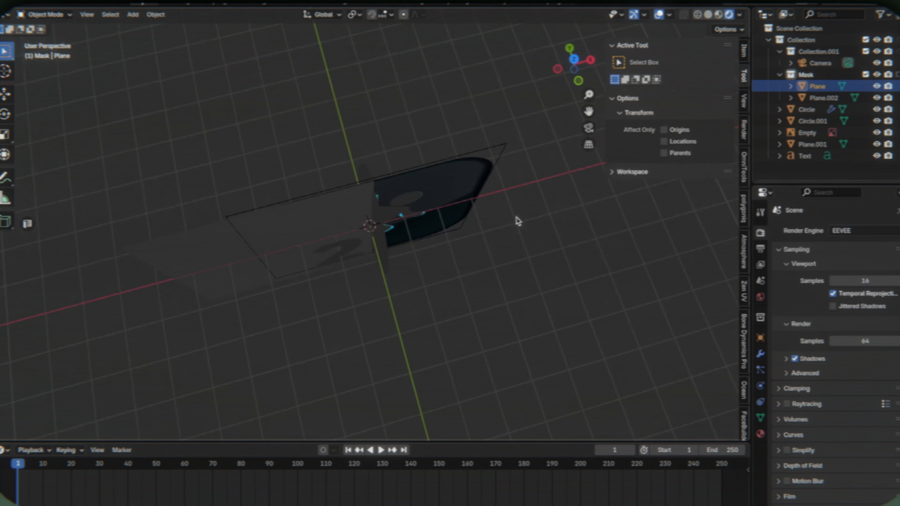
{"action": "left_click", "coordinate": [357, 200]}
{"action": "key", "text": "Tab"}
{"action": "middle_click_drag", "start_coordinate": [374, 198], "coordinate": [374, 197]}
{"action": "key", "text": "e"}
{"action": "key", "text": "y"}
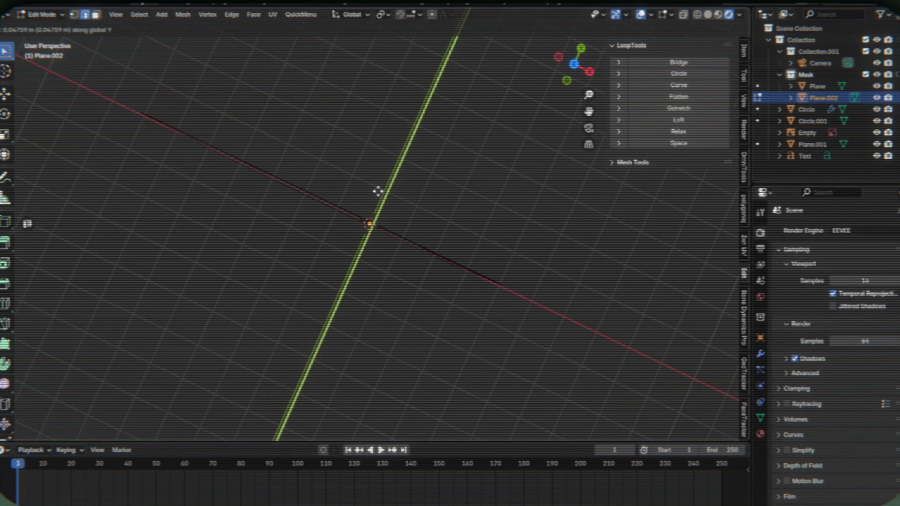
{"action": "left_click", "coordinate": [414, 143]}
{"action": "middle_click_drag", "start_coordinate": [413, 143], "coordinate": [421, 110]}
{"action": "key", "text": "g"}
{"action": "key", "text": "x"}
{"action": "left_click", "coordinate": [478, 198]}
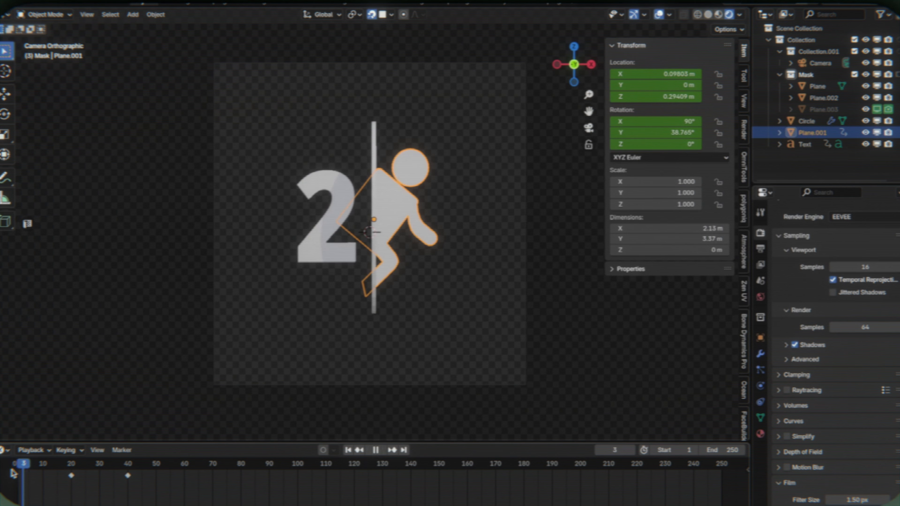
- Play the animation in the camera view to check the digit and figure against the masks
{"action": "left_click", "coordinate": [110, 200]}
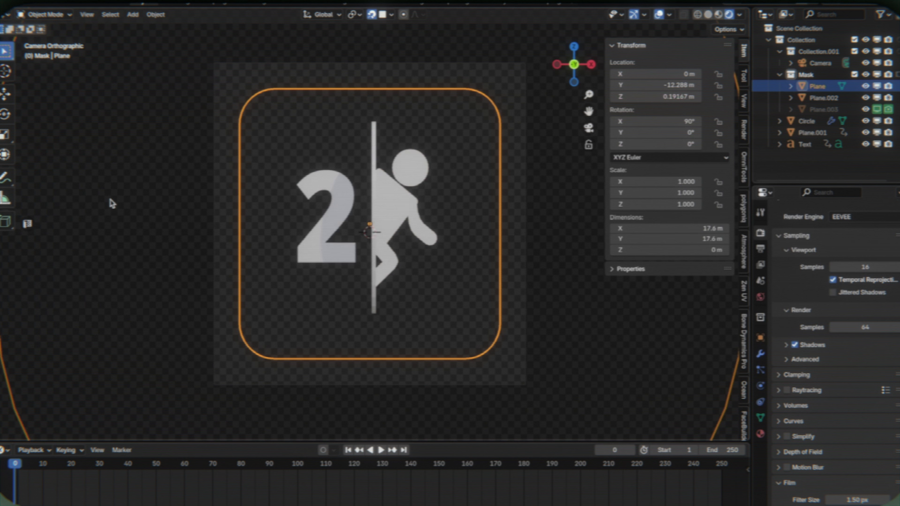
{"action": "key", "text": "space"}
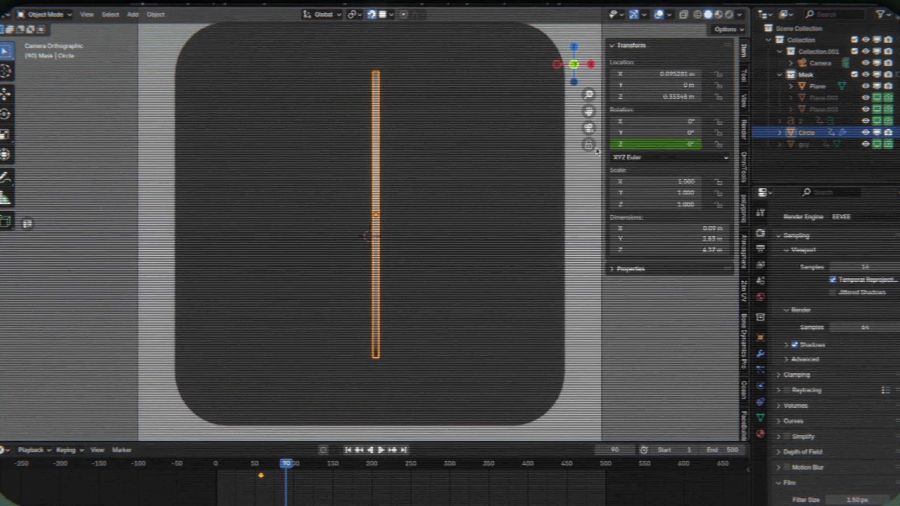
- Set the portal circle's Z rotation to 90° at frame 90 and keyframe it
{"action": "double_click", "coordinate": [673, 143]}
{"action": "type", "text": "90"}
{"action": "key", "text": "Return"}
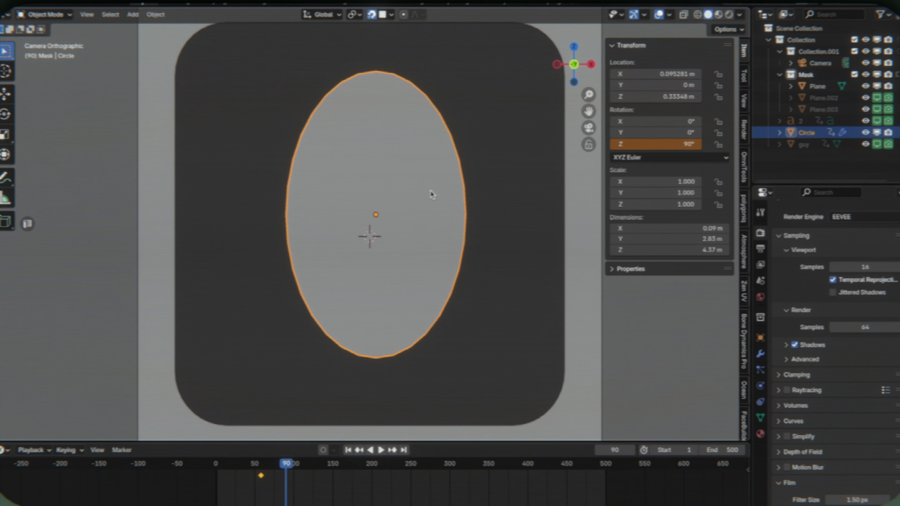
{"action": "right_click", "coordinate": [682, 140]}
{"action": "left_click", "coordinate": [679, 147]}
- Play back the portal's rotation and check it in different viewport shading modes
{"action": "left_click", "coordinate": [260, 465]}
{"action": "key", "text": "space"}
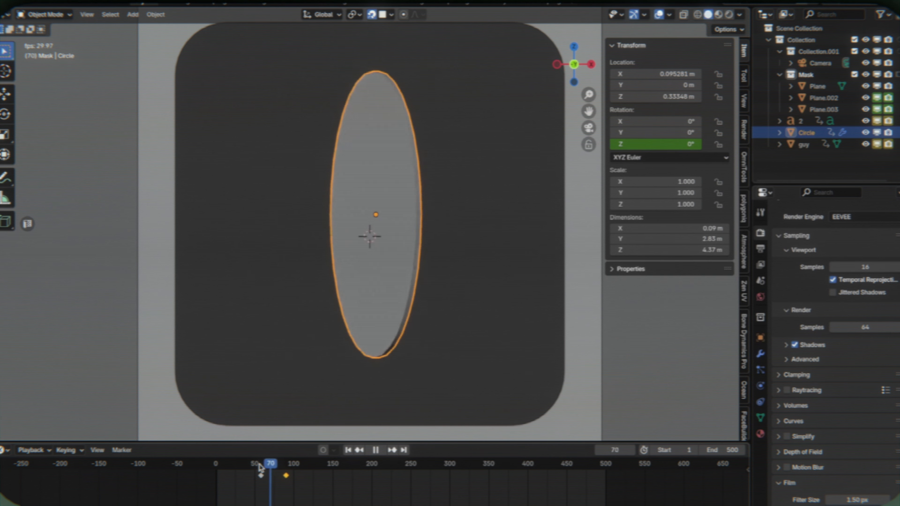
{"action": "mouse_move", "coordinate": [260, 468]}
{"action": "left_mouse_down"}
{"action": "mouse_move", "coordinate": [291, 462]}
{"action": "mouse_move", "coordinate": [257, 462]}
{"action": "mouse_move", "coordinate": [293, 458]}
{"action": "mouse_move", "coordinate": [285, 457]}
{"action": "left_mouse_up"}
{"action": "key", "text": "space"}
{"action": "key", "text": "z"}
{"action": "left_click", "coordinate": [391, 266]}
{"action": "key", "text": "z"}
{"action": "left_click", "coordinate": [496, 147]}
{"action": "key", "text": "space"}
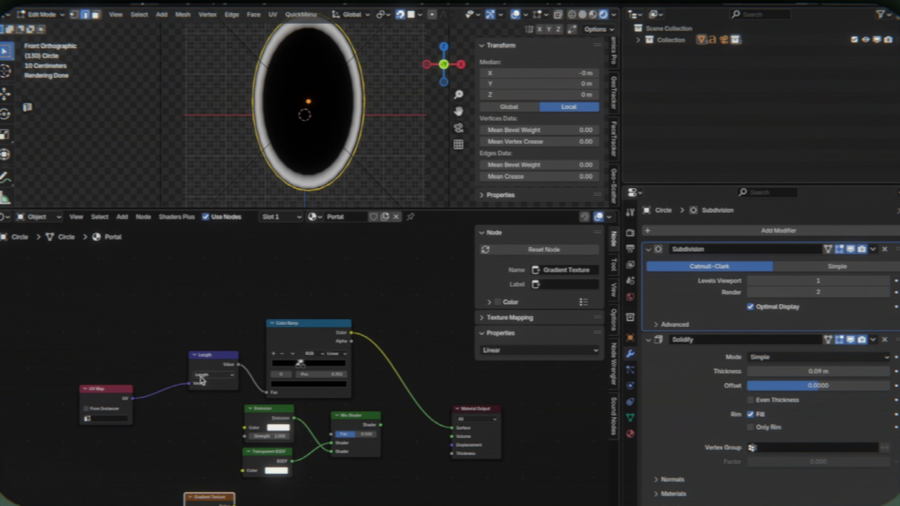
- Duplicate the UV Map and Length nodes in the Portal material and place them beside the Gradient Texture
{"action": "left_click", "coordinate": [125, 392]}
{"action": "key", "text": "shift+d"}
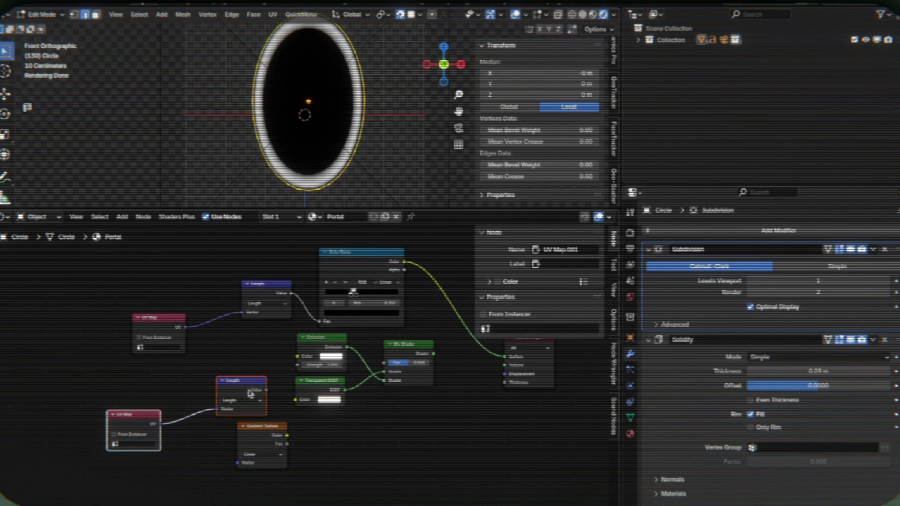
{"action": "left_click", "coordinate": [215, 462]}
- Add a Combine XYZ node and wire the UV Map through the Gradient Texture into X and the Length into Y
{"action": "key", "text": "F3"}
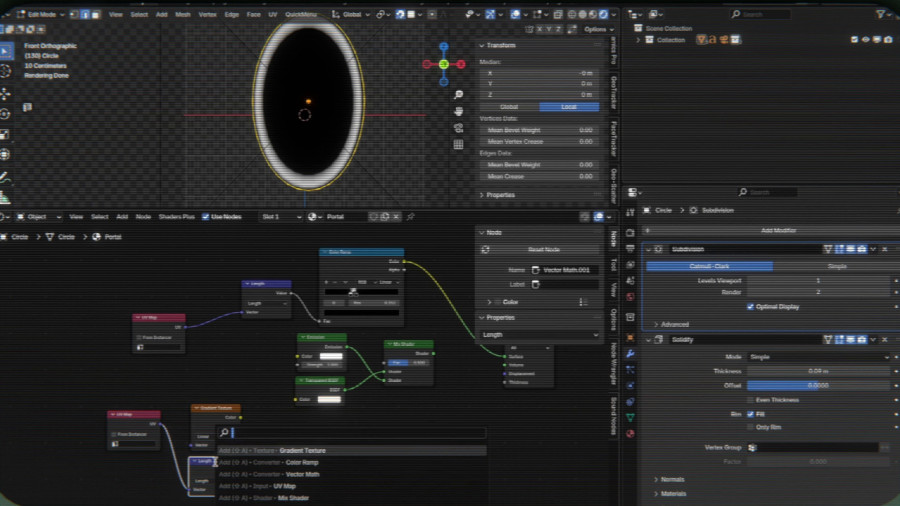
{"action": "type", "text": "combine"}
{"action": "left_click", "coordinate": [280, 449]}
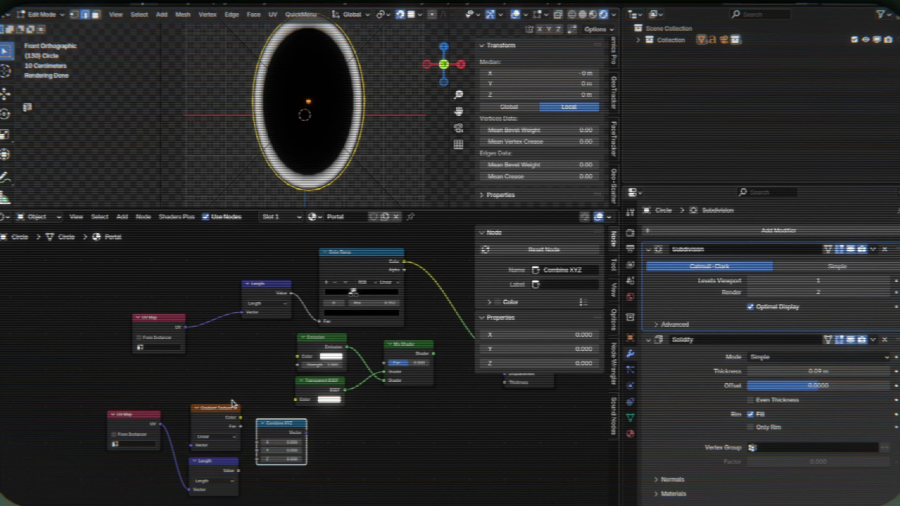
{"action": "left_click_drag", "start_coordinate": [160, 424], "coordinate": [182, 435]}
{"action": "left_click_drag", "start_coordinate": [241, 418], "coordinate": [257, 451]}
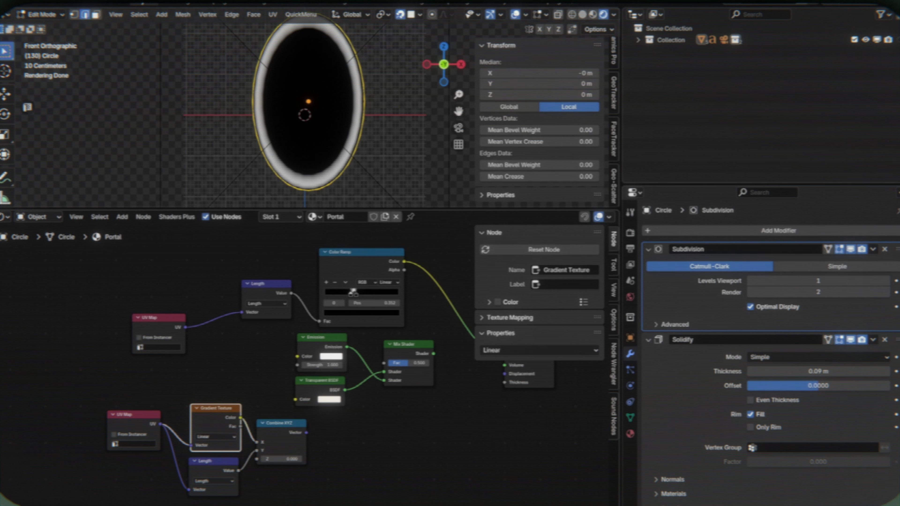
- Preview the Combine XYZ vector on the Material Output's surface and set the Gradient Texture type to Radial
{"action": "middle_click_drag", "start_coordinate": [304, 440], "coordinate": [241, 462]}
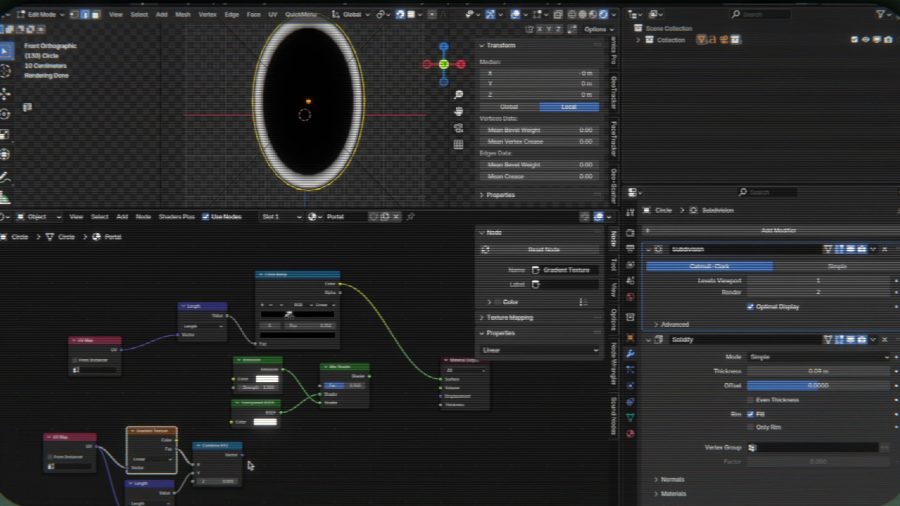
{"action": "left_click_drag", "start_coordinate": [242, 455], "coordinate": [441, 379]}
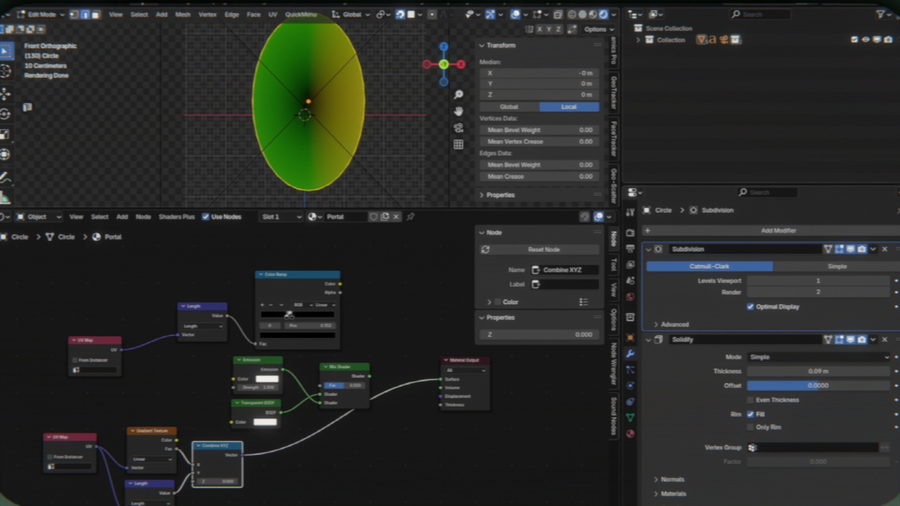
{"action": "left_click", "coordinate": [153, 460]}
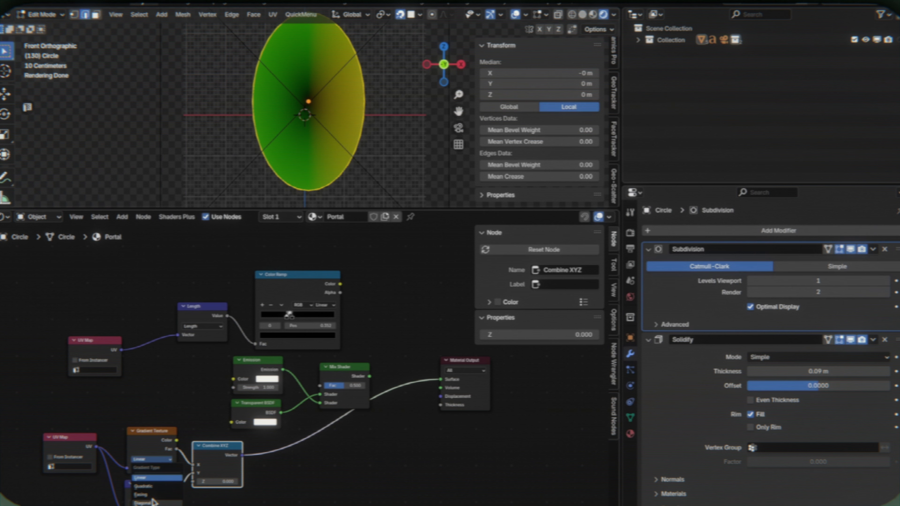
{"action": "left_click", "coordinate": [145, 505]}
{"action": "middle_click_drag", "start_coordinate": [287, 503], "coordinate": [321, 500]}
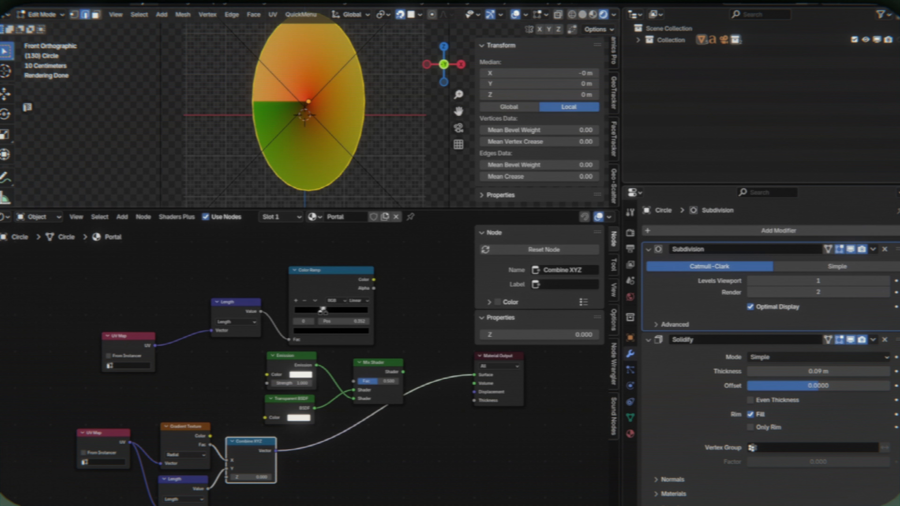
{"action": "key", "text": "shift+a"}
{"action": "left_click", "coordinate": [341, 391]}
{"action": "type", "text": "vec"}
{"action": "key", "text": "Escape"}
{"action": "left_click", "coordinate": [184, 499]}
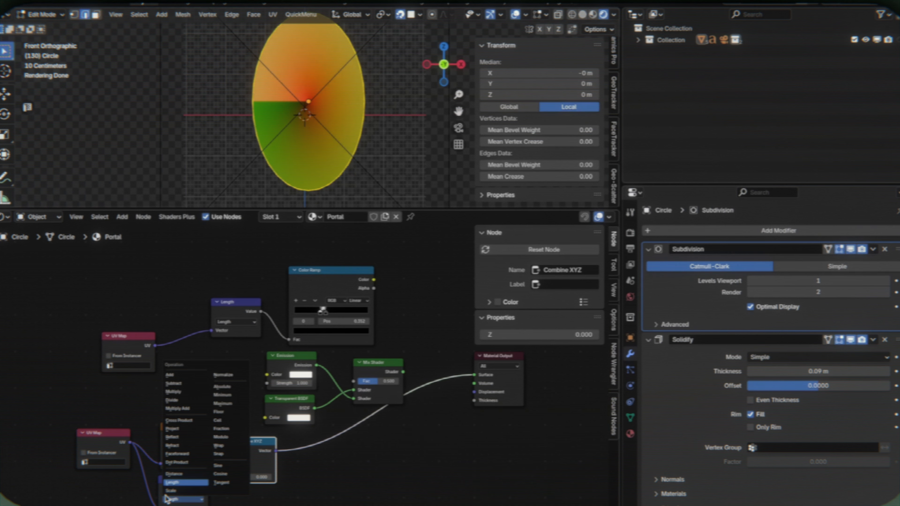
{"action": "left_click", "coordinate": [190, 482]}
{"action": "left_click", "coordinate": [191, 481]}
- Duplicate the lower Length node, set the copy to Multiply, and insert it between Combine XYZ and Material Output
{"action": "key", "text": "shift+d"}
{"action": "left_click", "coordinate": [338, 472]}
{"action": "left_click", "coordinate": [332, 488]}
{"action": "key", "text": "m"}
{"action": "left_click_drag", "start_coordinate": [344, 469], "coordinate": [332, 430]}
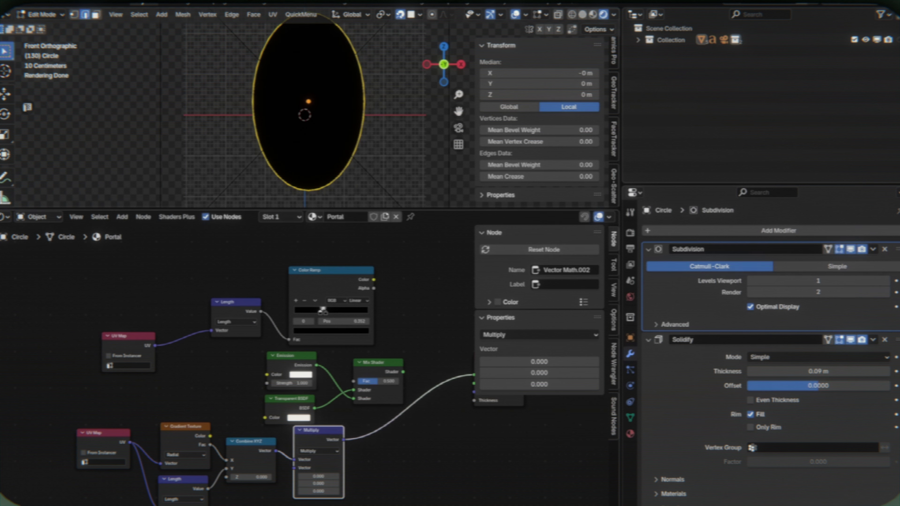
- Add a Noise Texture node and insert it between the Multiply node and the Material Output
{"action": "key", "text": "F3"}
{"action": "type", "text": "noise"}
{"action": "left_click", "coordinate": [393, 452]}
{"action": "left_click", "coordinate": [355, 434]}
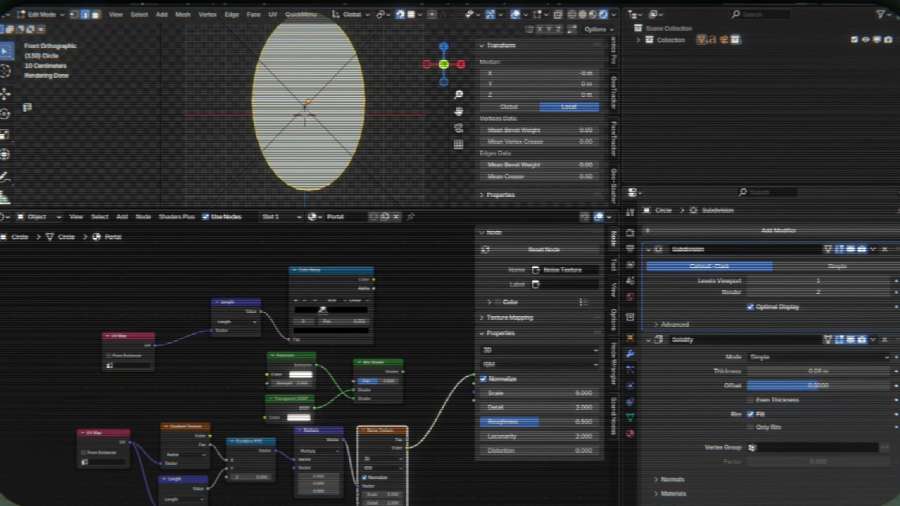
{"action": "middle_click_drag", "start_coordinate": [436, 443], "coordinate": [382, 446]}
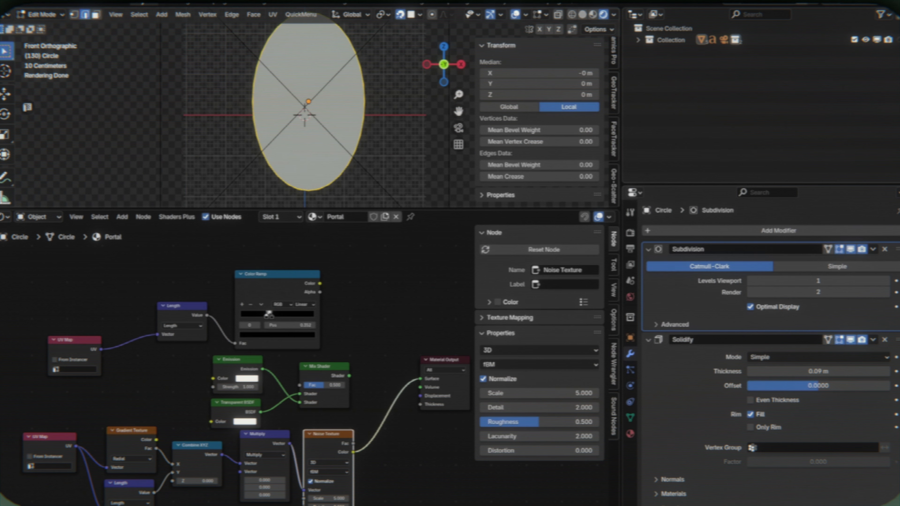
- Insert a Mix Color node between the upper UV Map and Length nodes, and feed the Noise Texture's color into B
{"action": "key", "text": "F3"}
{"action": "type", "text": "mix co"}
{"action": "left_click", "coordinate": [417, 414]}
{"action": "left_click", "coordinate": [144, 354]}
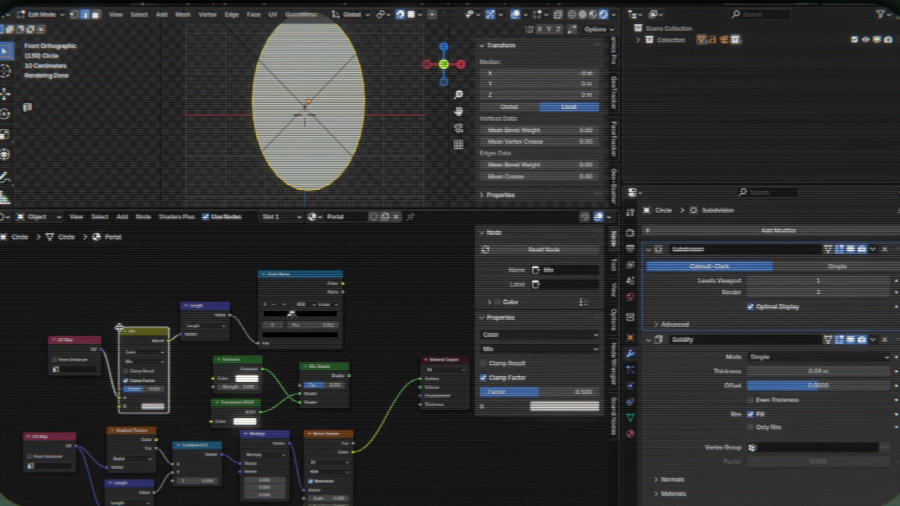
{"action": "middle_click_drag", "start_coordinate": [355, 455], "coordinate": [322, 413]}
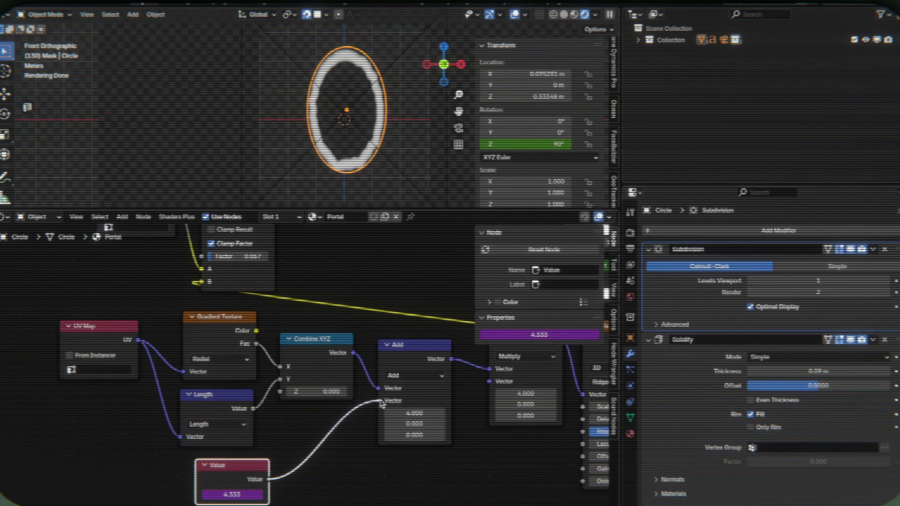
{"action": "left_click_drag", "start_coordinate": [381, 403], "coordinate": [379, 401]}
- Play back the animated portal noise, and give the Emission shader the orange color #FF6E00 at strength 10
{"action": "key", "text": "space"}
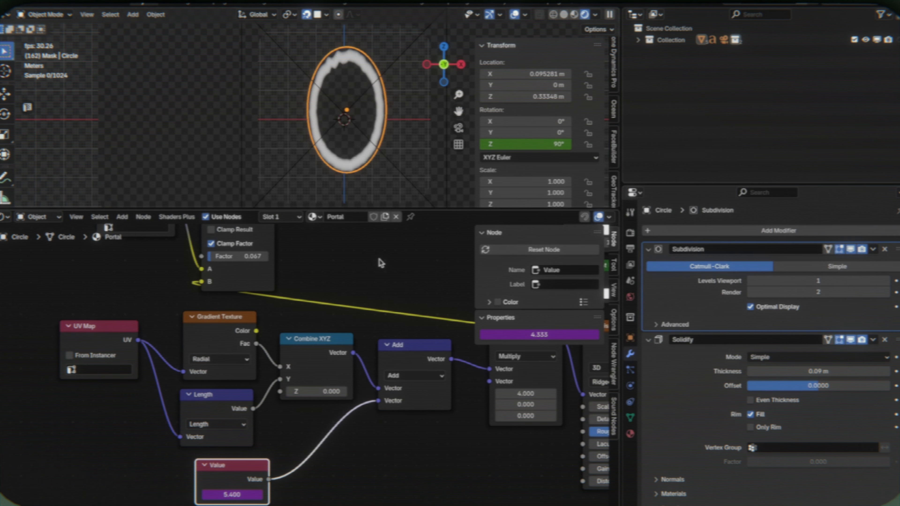
{"action": "key", "text": "space"}
{"action": "middle_click_drag", "start_coordinate": [465, 416], "coordinate": [226, 458]}
{"action": "middle_click_drag", "start_coordinate": [512, 349], "coordinate": [405, 392]}
{"action": "left_click", "coordinate": [264, 315]}
{"action": "left_click_drag", "start_coordinate": [286, 183], "coordinate": [277, 213]}
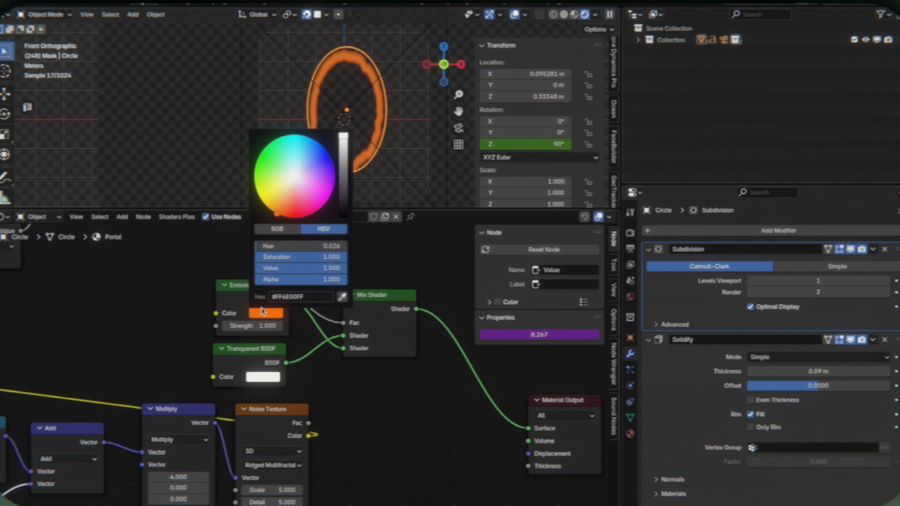
{"action": "double_click", "coordinate": [259, 325]}
{"action": "type", "text": "10"}
{"action": "key", "text": "Return"}
- Insert a Glare node between Render Layers and Composite in the compositor, and change its type to a soft glow
{"action": "left_click", "coordinate": [5, 218]}
{"action": "left_click", "coordinate": [71, 298]}
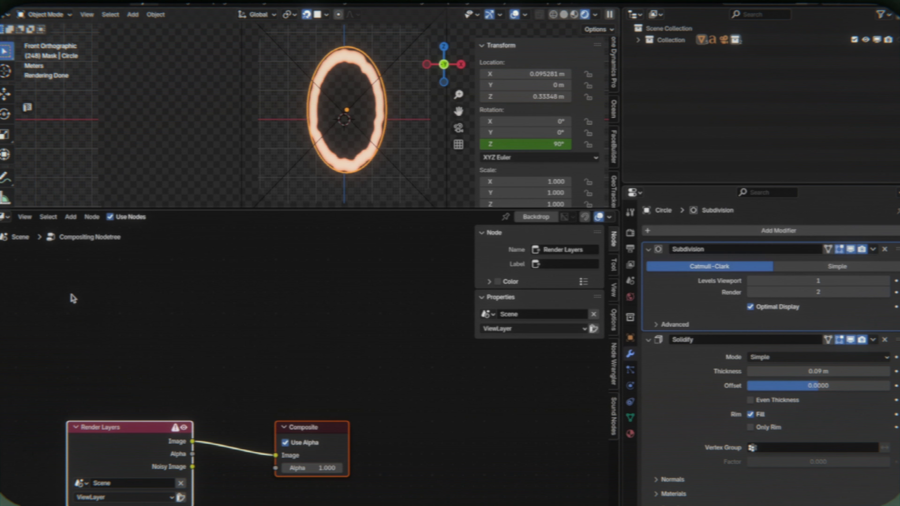
{"action": "key", "text": "shift+a"}
{"action": "type", "text": "glare"}
{"action": "key", "text": "Return"}
{"action": "left_click", "coordinate": [212, 385]}
{"action": "left_click", "coordinate": [264, 444]}
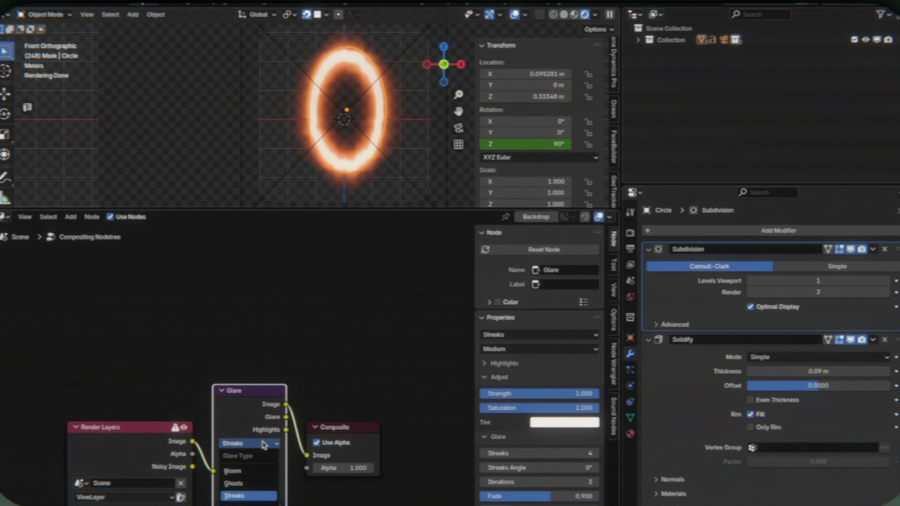
{"action": "left_click", "coordinate": [248, 503]}
- Return to the Portal material's shader nodes and shift the Emission color to a yellower orange
{"action": "left_click", "coordinate": [4, 217]}
{"action": "left_click", "coordinate": [39, 311]}
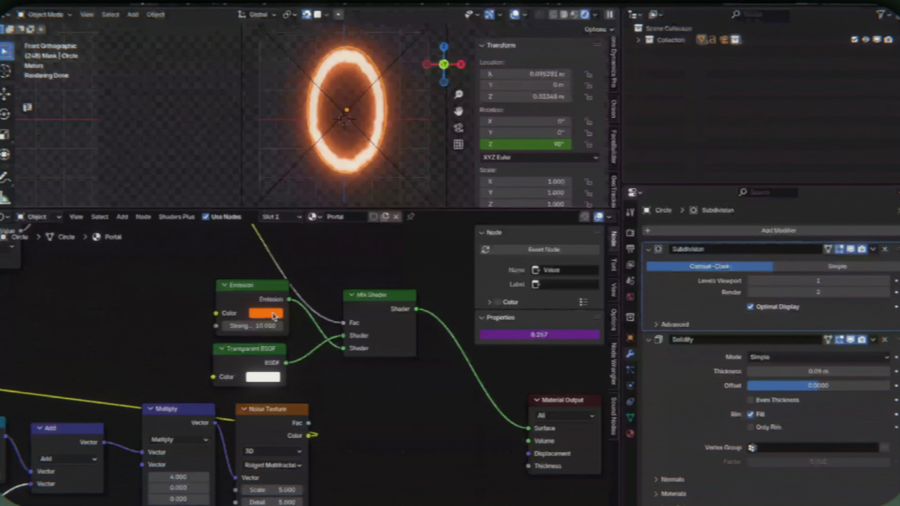
{"action": "left_click", "coordinate": [265, 313]}
{"action": "left_click_drag", "start_coordinate": [277, 213], "coordinate": [266, 208]}
{"action": "left_click", "coordinate": [137, 88]}
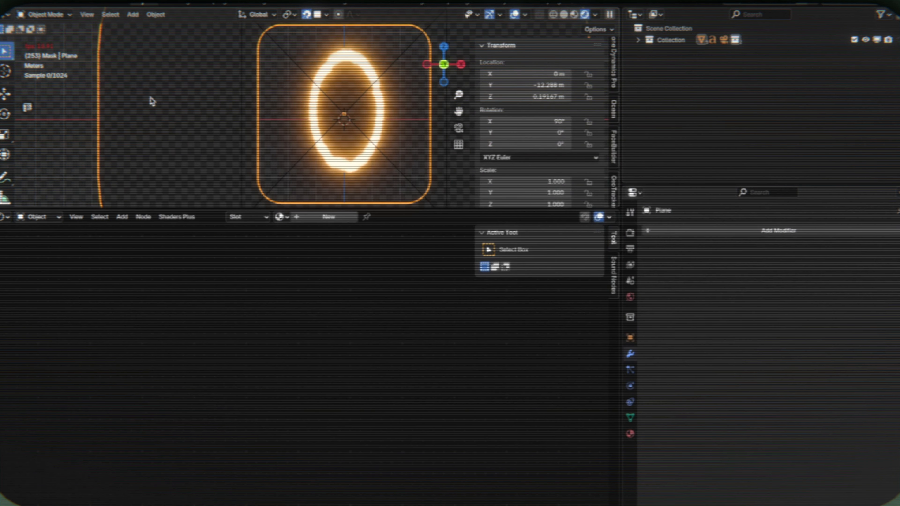
- Set the Multiply node's second value to 2 and the Noise Texture's scale to 10.6 in the Portal material
{"action": "left_click", "coordinate": [315, 112]}
{"action": "scroll", "coordinate": [306, 375], "scroll_direction": "left", "scroll_amount": 6}
{"action": "scroll", "coordinate": [306, 375], "scroll_direction": "down", "scroll_amount": 2}
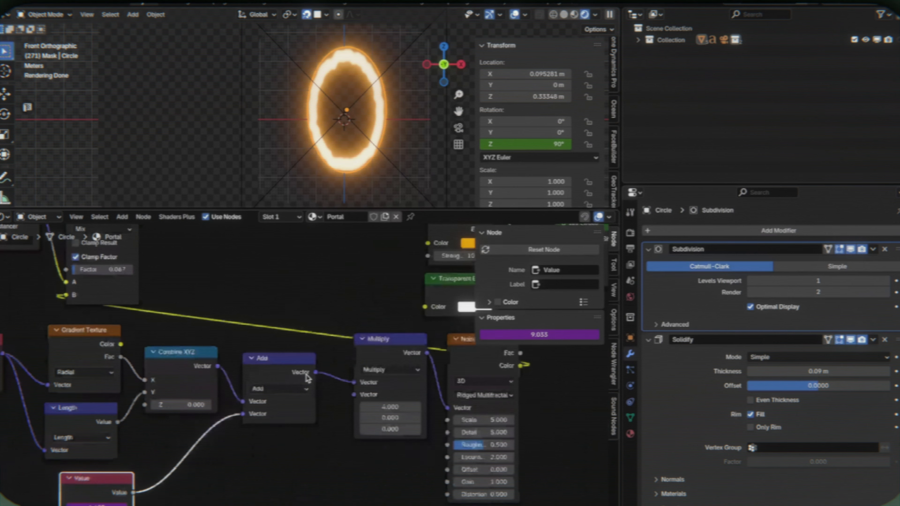
{"action": "scroll", "coordinate": [225, 405], "scroll_direction": "right", "scroll_amount": 4}
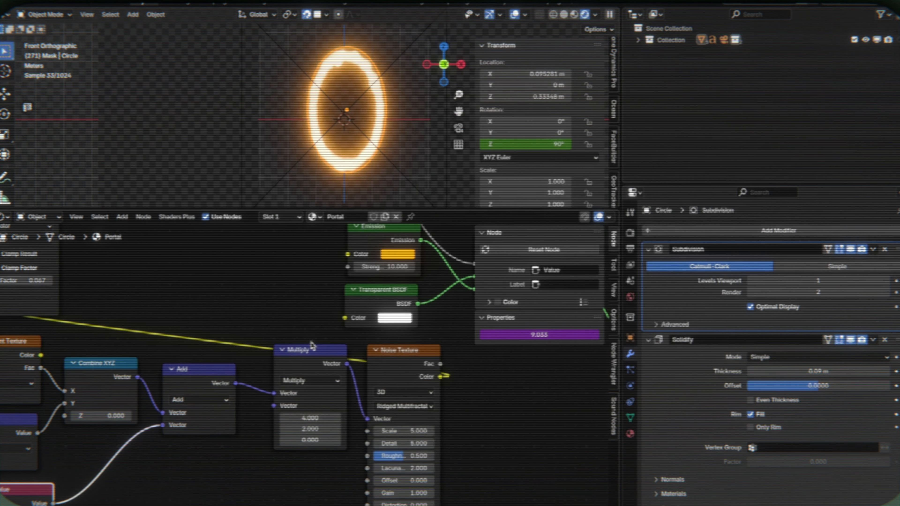
{"action": "scroll", "coordinate": [311, 346], "scroll_direction": "up", "scroll_amount": 1}
{"action": "scroll", "coordinate": [312, 346], "scroll_direction": "left", "scroll_amount": 3}
{"action": "left_click_drag", "start_coordinate": [477, 454], "coordinate": [514, 454]}
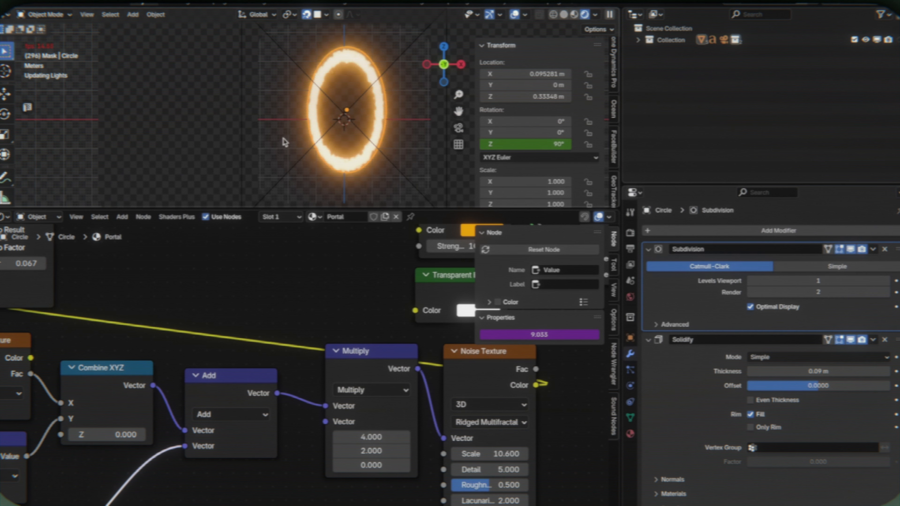
- Play back the portal animation, and inspect the circle's material, modifiers and shading beside the digit 2
{"action": "left_click", "coordinate": [209, 133]}
{"action": "key", "text": "space"}
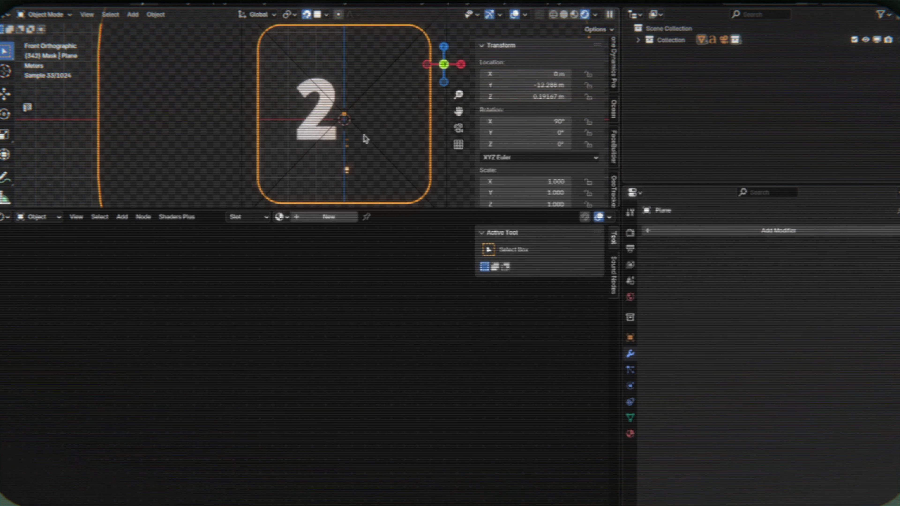
{"action": "scroll", "coordinate": [352, 149], "scroll_direction": "up", "scroll_amount": 4}
{"action": "left_click", "coordinate": [388, 150]}
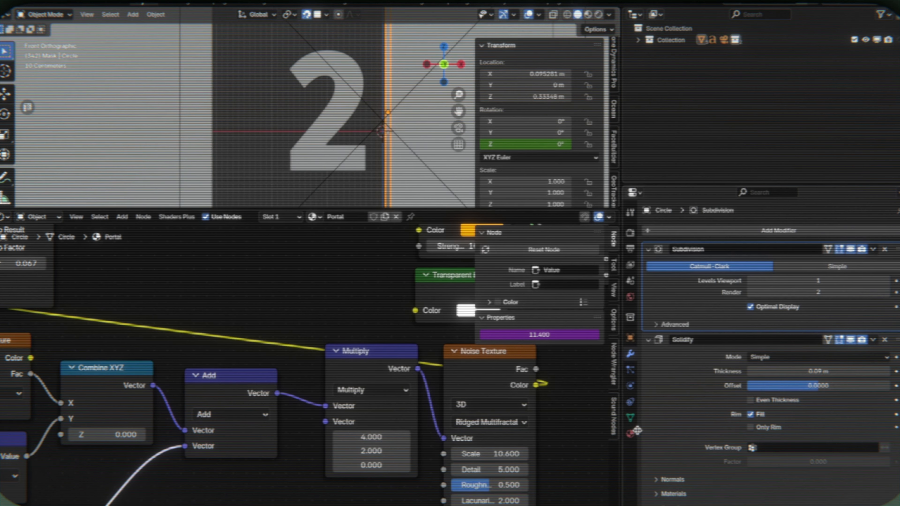
{"action": "left_click", "coordinate": [631, 434]}
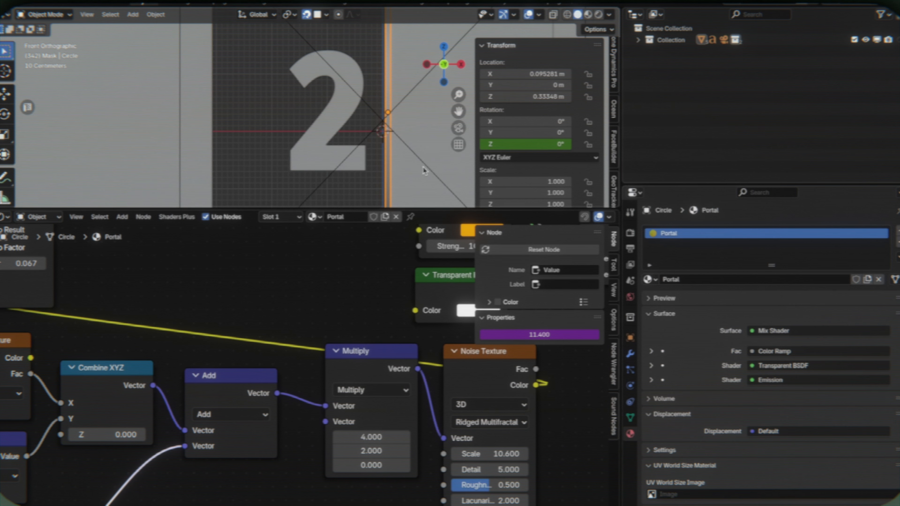
{"action": "left_click", "coordinate": [630, 354]}
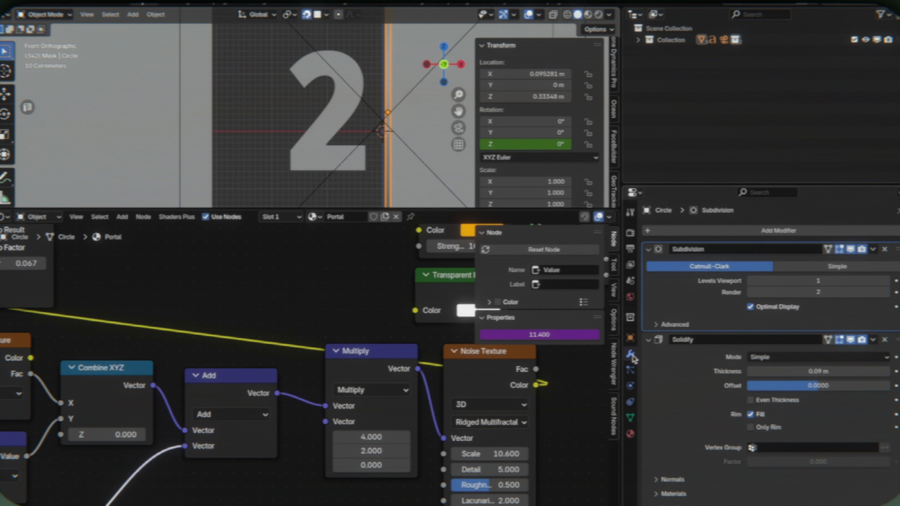
{"action": "key", "text": "z"}
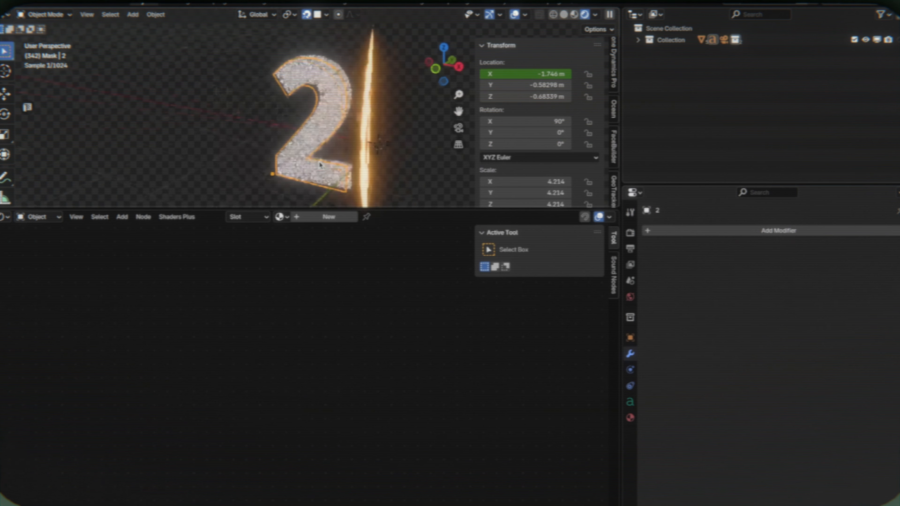
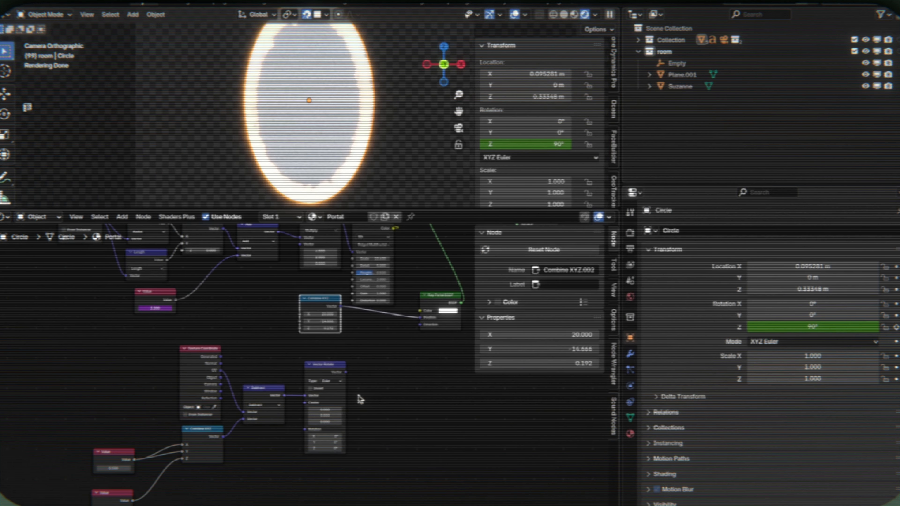
- Connect the Vector Rotate output to the Direction input of the Ray Portal BSDF in the Portal material
{"action": "middle_click_drag", "start_coordinate": [353, 376], "coordinate": [334, 395]}
{"action": "left_click_drag", "start_coordinate": [396, 345], "coordinate": [399, 346]}
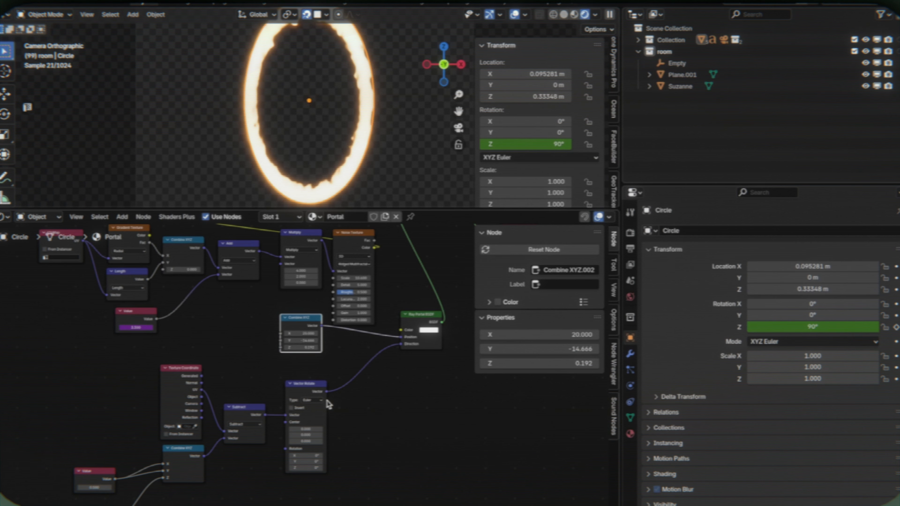
{"action": "scroll", "coordinate": [300, 420], "scroll_direction": "up", "scroll_amount": 1}
{"action": "middle_click_drag", "start_coordinate": [300, 420], "coordinate": [380, 353]}
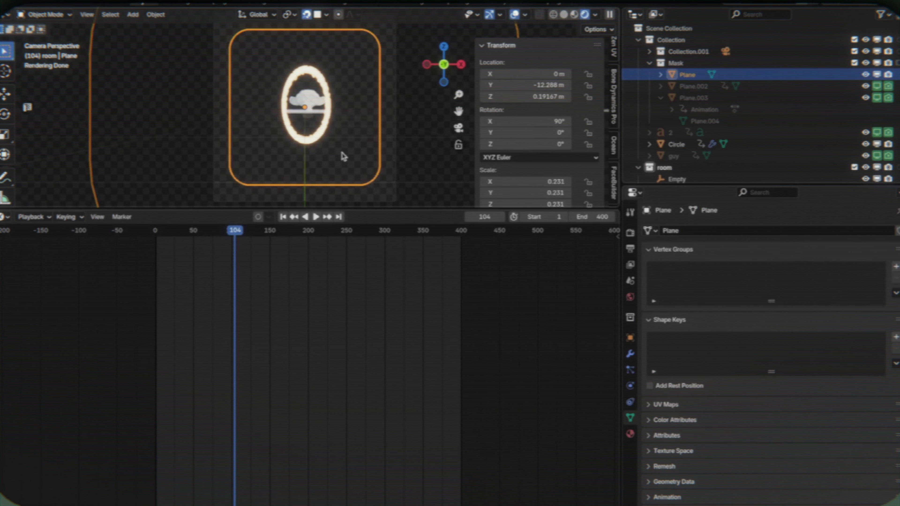
- Scale the mask plane by about 0.733 and set the camera's focal length to 62 mm
{"action": "key", "text": "s"}
{"action": "left_click", "coordinate": [391, 124]}
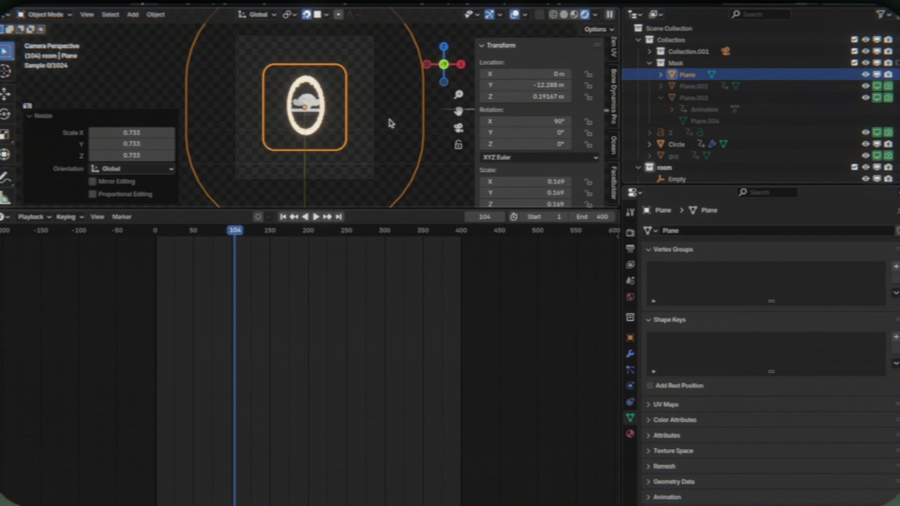
{"action": "left_click", "coordinate": [371, 178]}
{"action": "left_click_drag", "start_coordinate": [808, 287], "coordinate": [828, 286]}
- At frame 12, set the camera's focal length to 65 mm and toggle the Mask collection's holdout
{"action": "left_click_drag", "start_coordinate": [231, 232], "coordinate": [165, 245]}
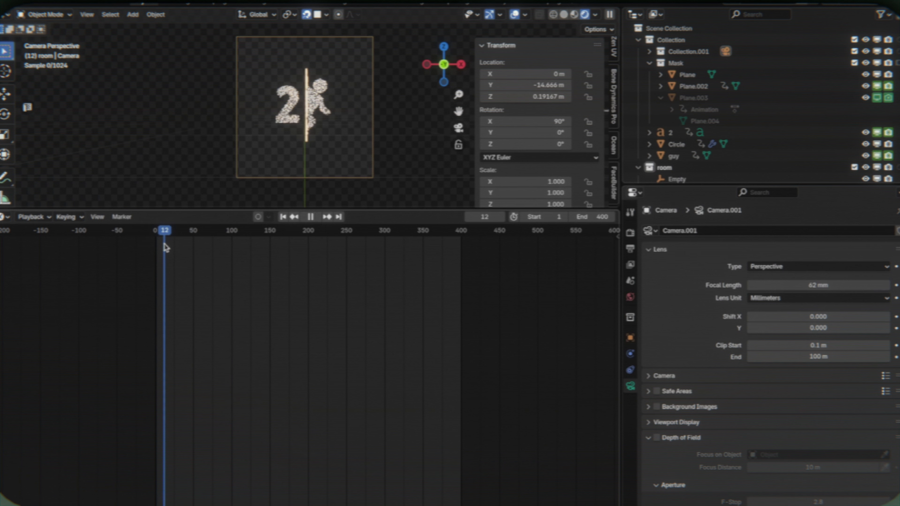
{"action": "left_click", "coordinate": [742, 75]}
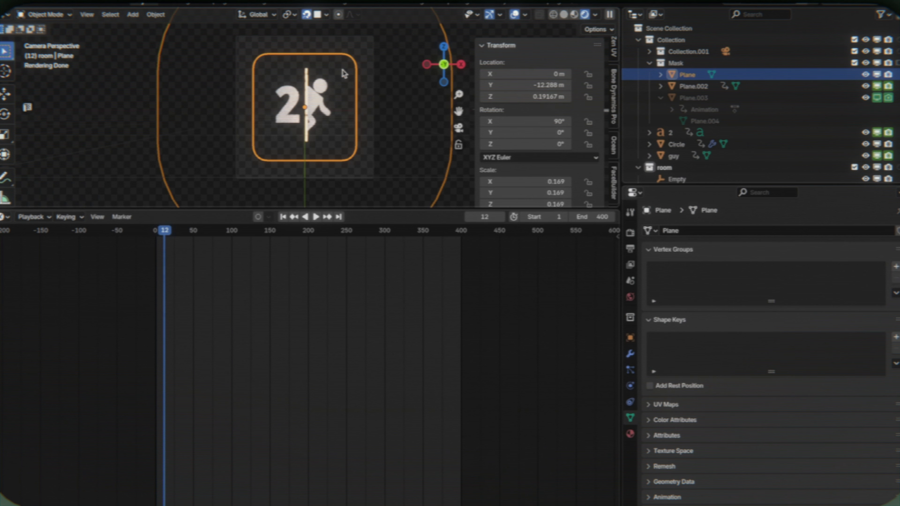
{"action": "left_click", "coordinate": [356, 36]}
{"action": "double_click", "coordinate": [819, 285]}
{"action": "type", "text": "65"}
{"action": "key", "text": "Return"}
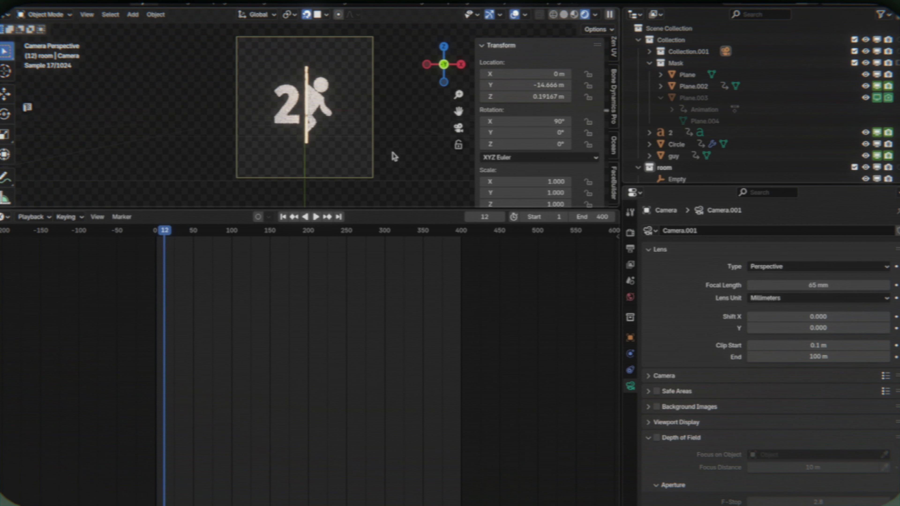
{"action": "left_click", "coordinate": [898, 63]}
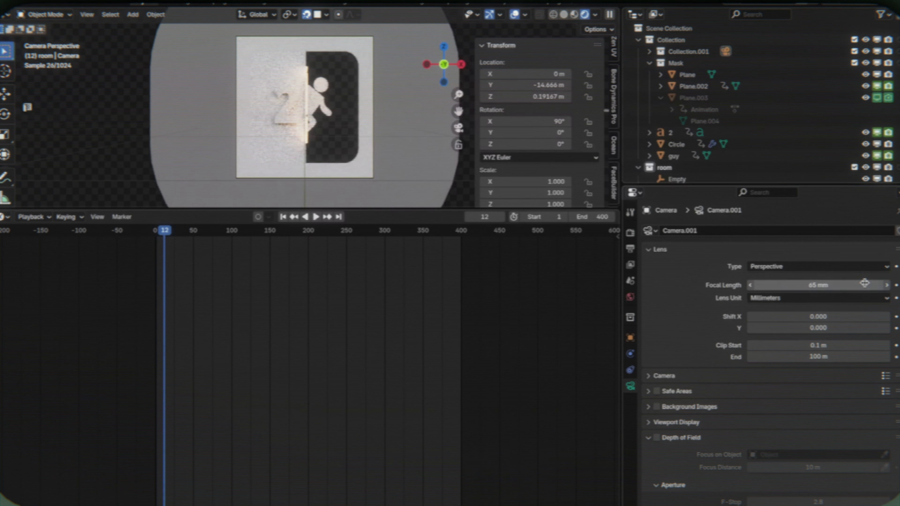
- At frame 80, move the room's Plane.001 down along Z by about 1.75 m
{"action": "left_click_drag", "start_coordinate": [166, 234], "coordinate": [216, 213]}
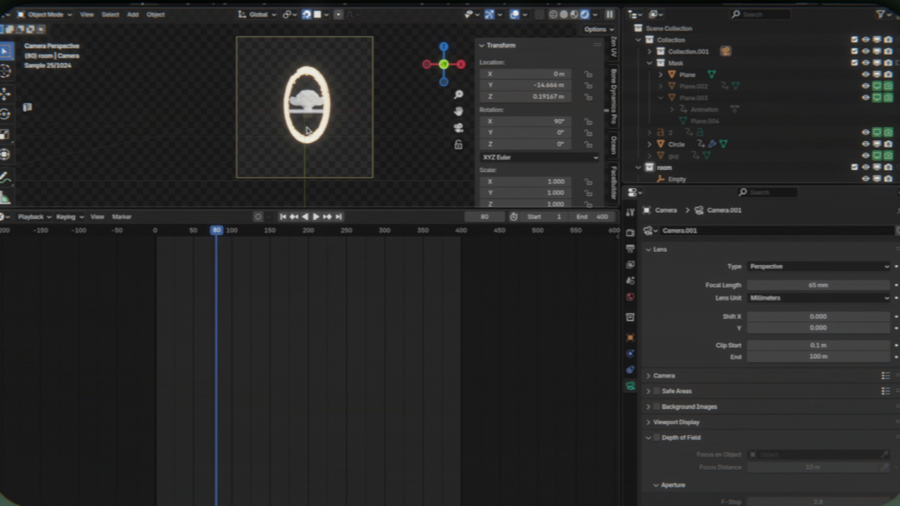
{"action": "left_click", "coordinate": [677, 144]}
{"action": "scroll", "coordinate": [740, 104], "scroll_direction": "down", "scroll_amount": 3}
{"action": "left_click", "coordinate": [689, 160]}
{"action": "middle_click_drag", "start_coordinate": [308, 102], "coordinate": [329, 115]}
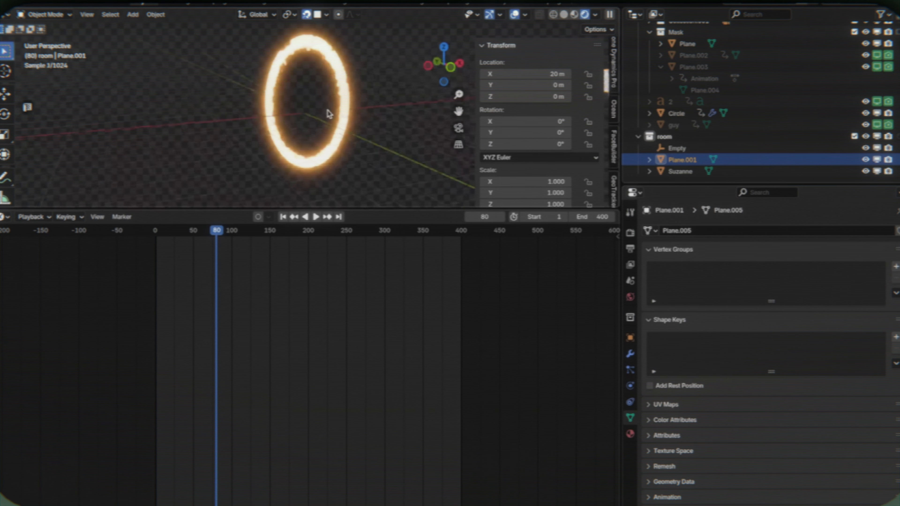
{"action": "scroll", "coordinate": [330, 114], "scroll_direction": "down", "scroll_amount": 9}
{"action": "key", "text": "g"}
{"action": "key", "text": "z"}
{"action": "left_click", "coordinate": [386, 124]}
{"action": "key", "text": "KP_0"}
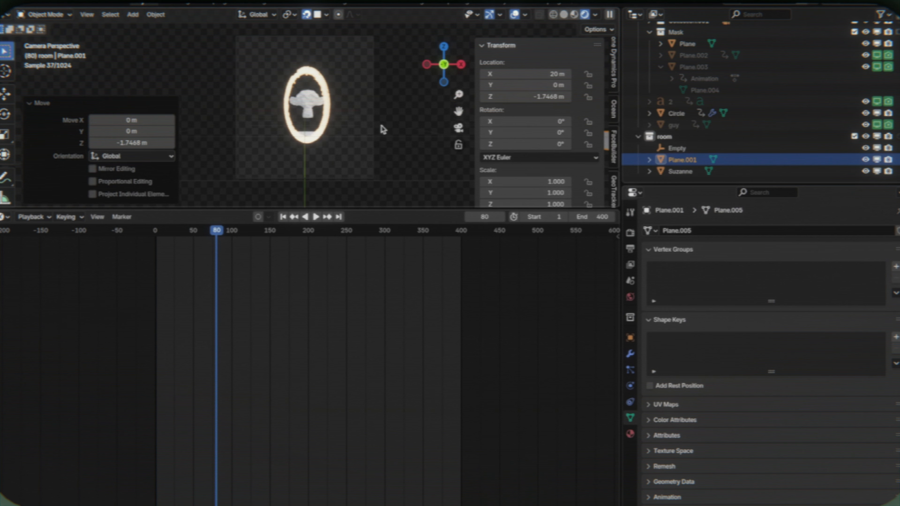
- Raise Plane.001 along Z to about -1.04 m in the camera view
{"action": "key", "text": "g"}
{"action": "key", "text": "z"}
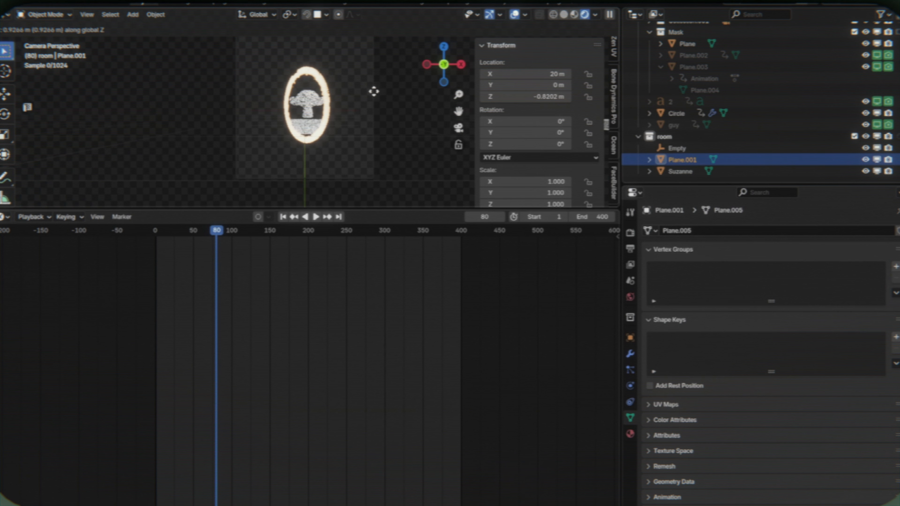
{"action": "left_click", "coordinate": [373, 92]}
- In Edit Mode, raise walls from Plane.001's edges along Z to about 4.7 m high to enclose the room
{"action": "key", "text": "Tab"}
{"action": "key", "text": "g"}
{"action": "key", "text": "z"}
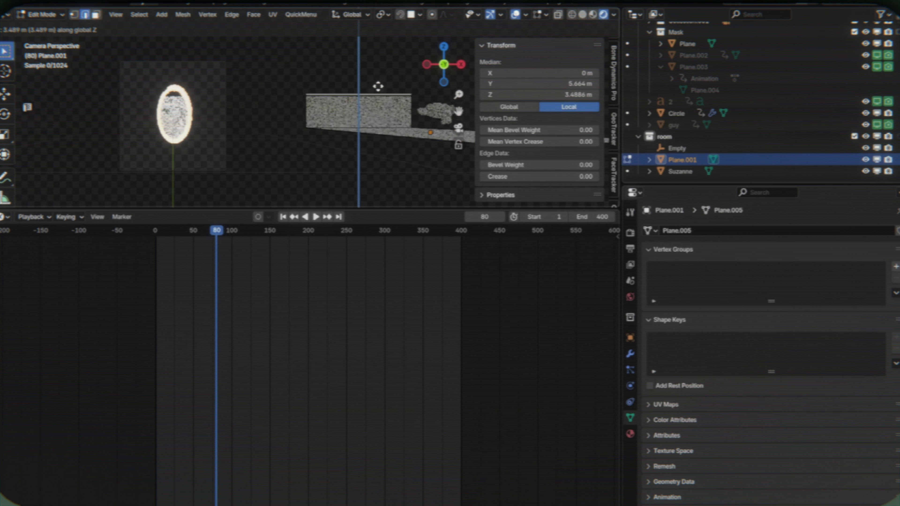
{"action": "left_click", "coordinate": [378, 86]}
{"action": "key", "text": "g"}
{"action": "key", "text": "z"}
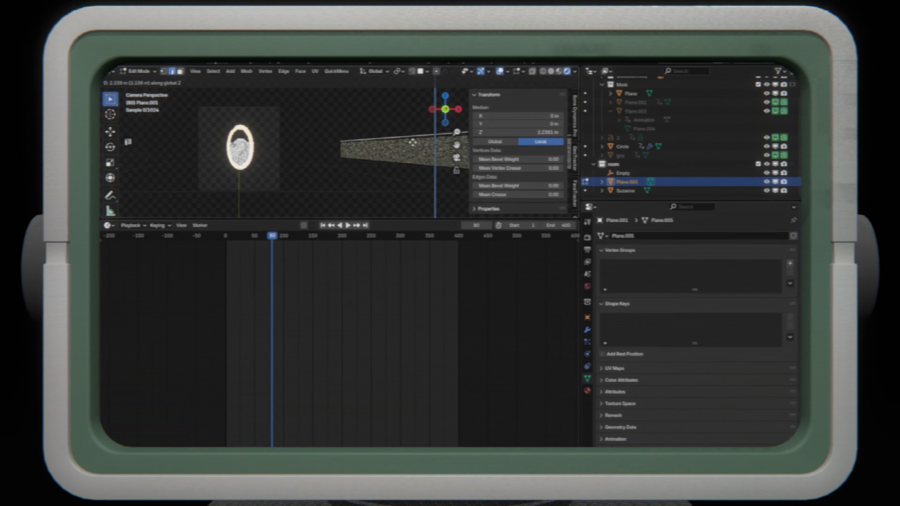
{"action": "left_click", "coordinate": [413, 142]}
{"action": "key", "text": "Tab"}
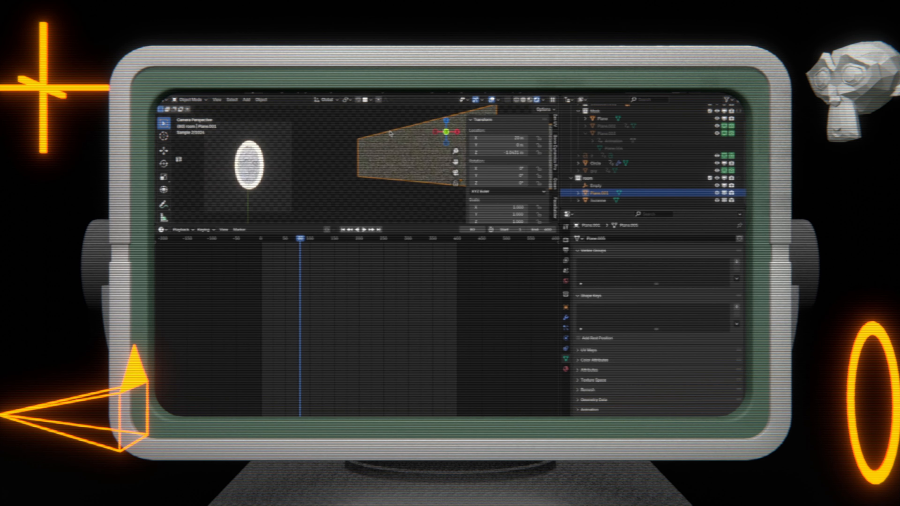
- Examine the room and portal in solid shading, viewing frame 107 through the camera
{"action": "key", "text": "z"}
{"action": "middle_click_drag", "start_coordinate": [372, 153], "coordinate": [370, 158]}
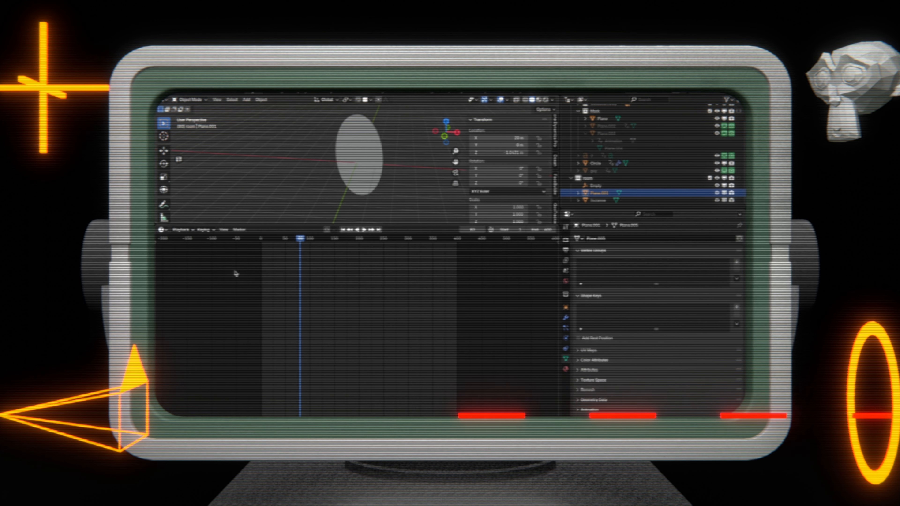
{"action": "left_click", "coordinate": [313, 238]}
{"action": "key", "text": "KP_0"}
{"action": "left_click", "coordinate": [546, 100]}
{"action": "left_click", "coordinate": [532, 100]}
{"action": "scroll", "coordinate": [551, 119], "scroll_direction": "up", "scroll_amount": 2}
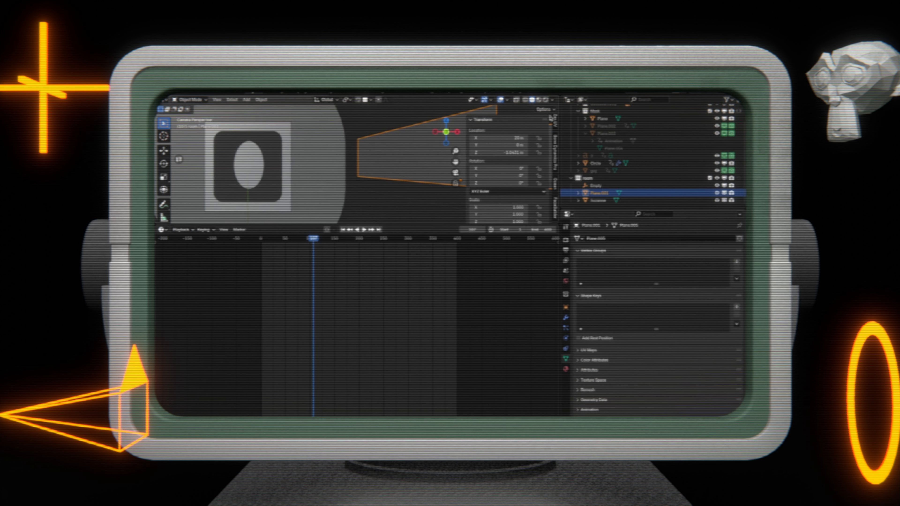
{"action": "scroll", "coordinate": [378, 156], "scroll_direction": "down", "scroll_amount": 2}
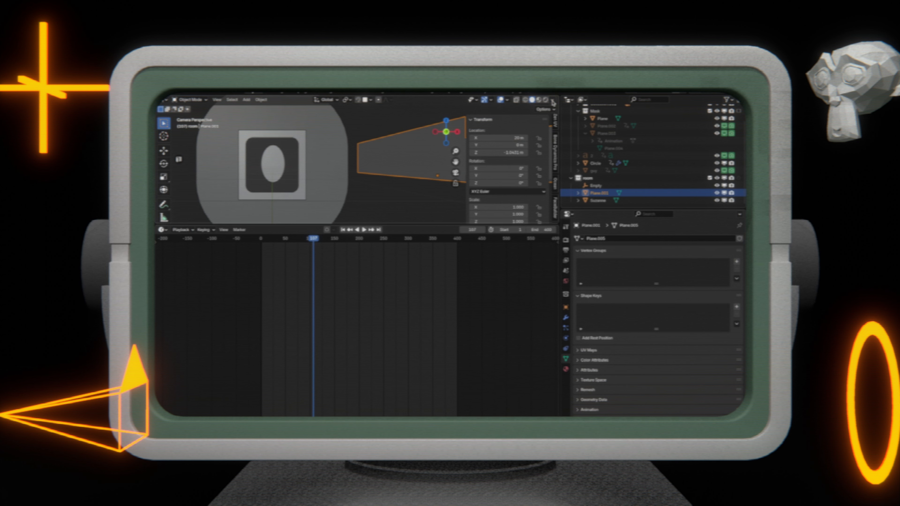
- Switch the viewport to rendered shading with Scene World lighting enabled, and scrub the timeline to frame 132
{"action": "left_click", "coordinate": [545, 100]}
{"action": "left_click", "coordinate": [543, 100]}
{"action": "left_click", "coordinate": [521, 168]}
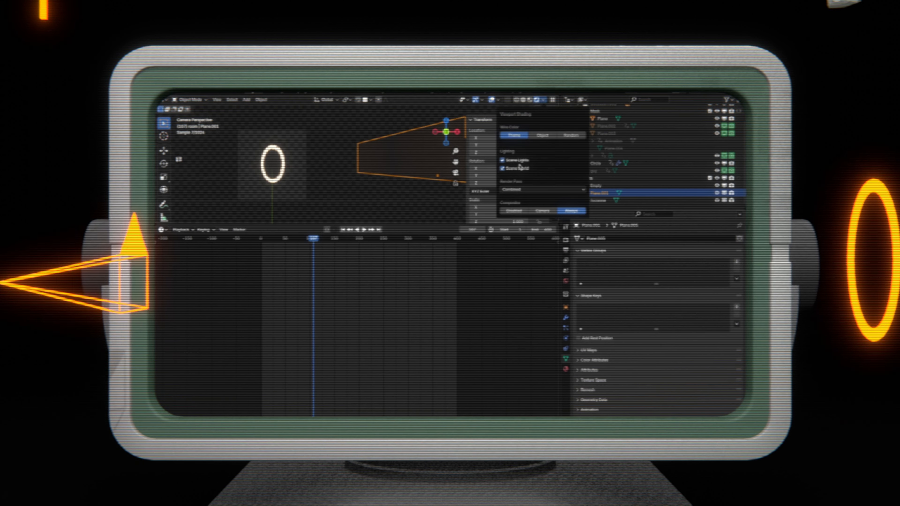
{"action": "mouse_move", "coordinate": [316, 238]}
{"action": "left_mouse_down"}
{"action": "mouse_move", "coordinate": [354, 239]}
{"action": "mouse_move", "coordinate": [302, 244]}
{"action": "left_mouse_up"}
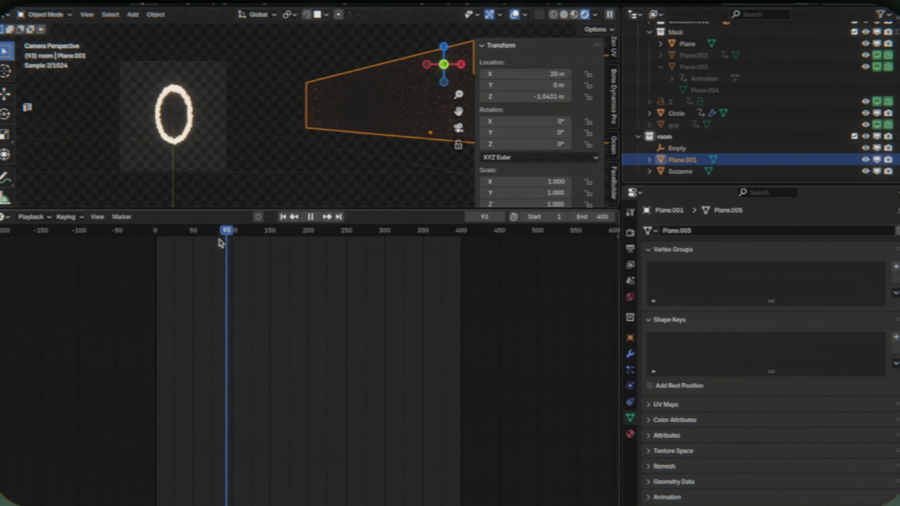
{"action": "left_click_drag", "start_coordinate": [221, 243], "coordinate": [258, 234]}
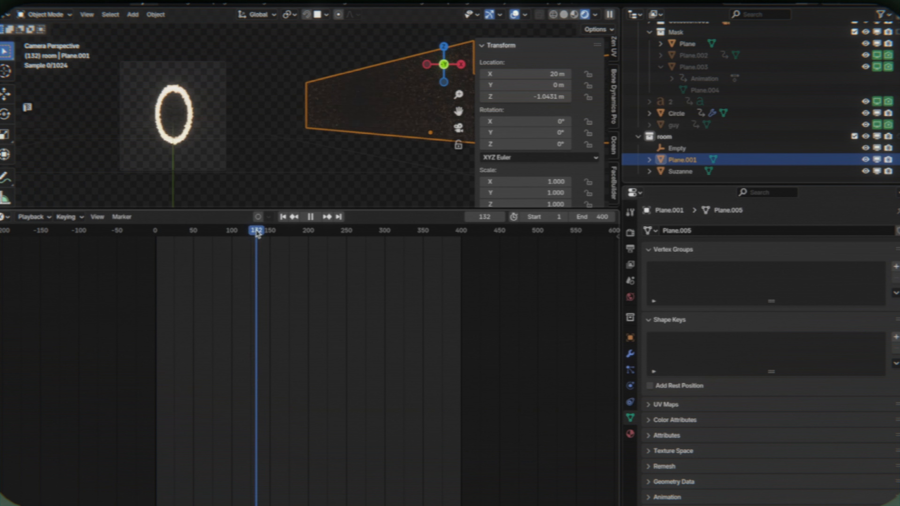
- Add a point light inside the room and move it up along Z to about 1.98 m
{"action": "key", "text": "KP_0"}
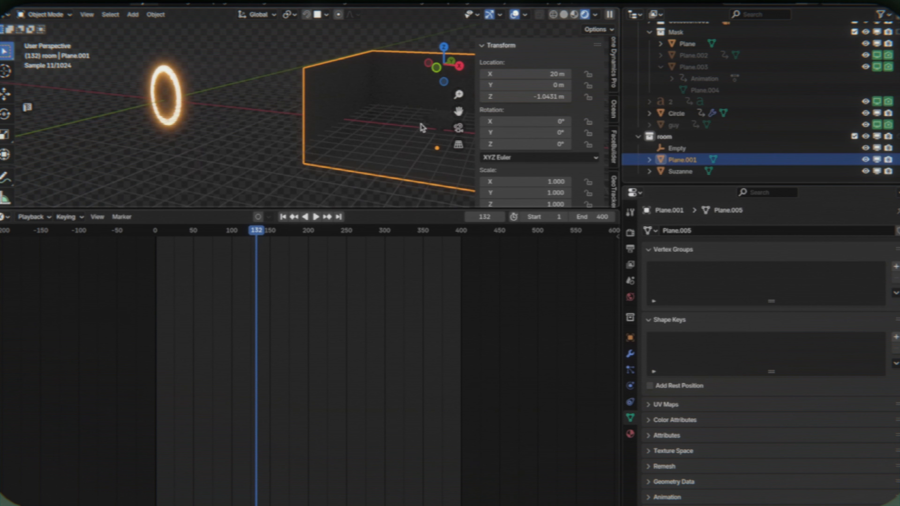
{"action": "key", "text": "shift+a"}
{"action": "mouse_move", "coordinate": [423, 128]}
{"action": "mouse_move", "coordinate": [389, 265]}
{"action": "left_click", "coordinate": [467, 262]}
{"action": "key", "text": "g"}
{"action": "key", "text": "z"}
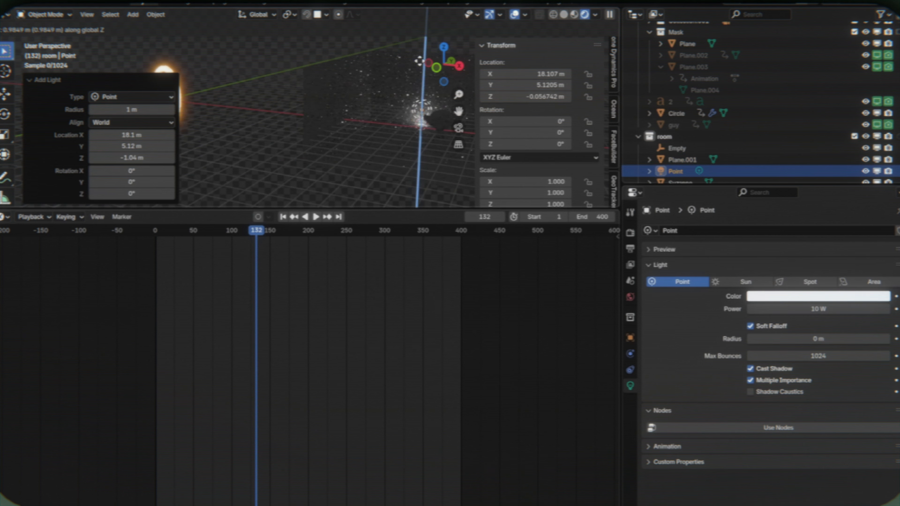
{"action": "left_click", "coordinate": [427, 43]}
- Set the point light's power to 60 W and check the room in solid and rendered shading
{"action": "key", "text": "KP_0"}
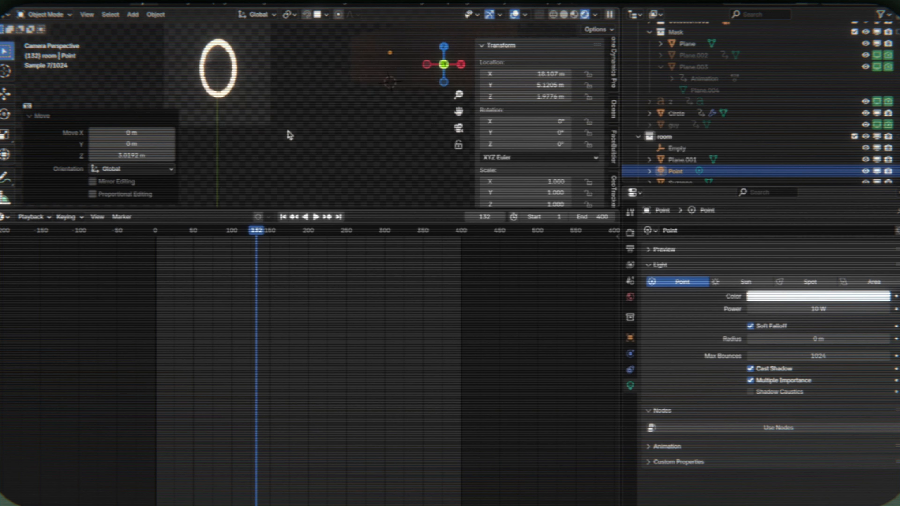
{"action": "left_click", "coordinate": [799, 308]}
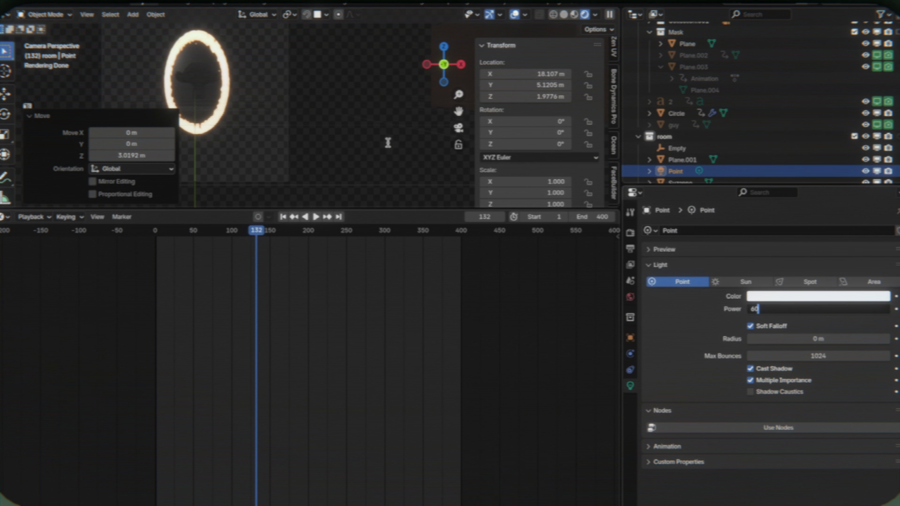
{"action": "key", "text": "Return"}
{"action": "key", "text": "z"}
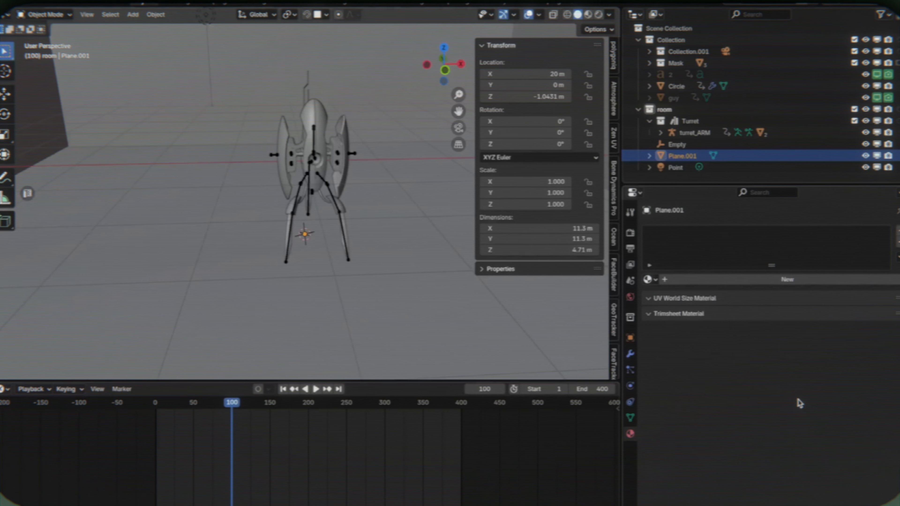
{"action": "middle_click_drag", "start_coordinate": [319, 142], "coordinate": [357, 101]}
{"action": "key", "text": "z"}
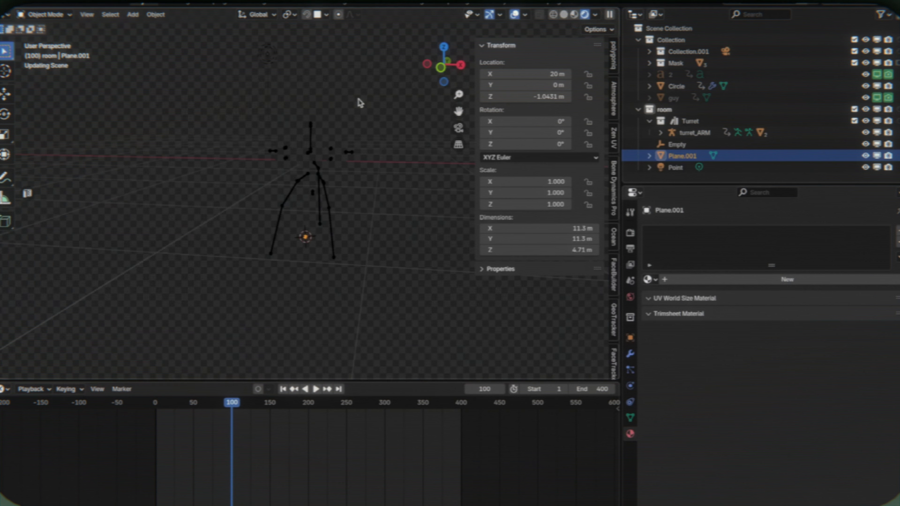
- Show the turret in solid shading and switch its armature to Pose Mode
{"action": "scroll", "coordinate": [357, 100], "scroll_direction": "up", "scroll_amount": 5}
{"action": "key", "text": "z"}
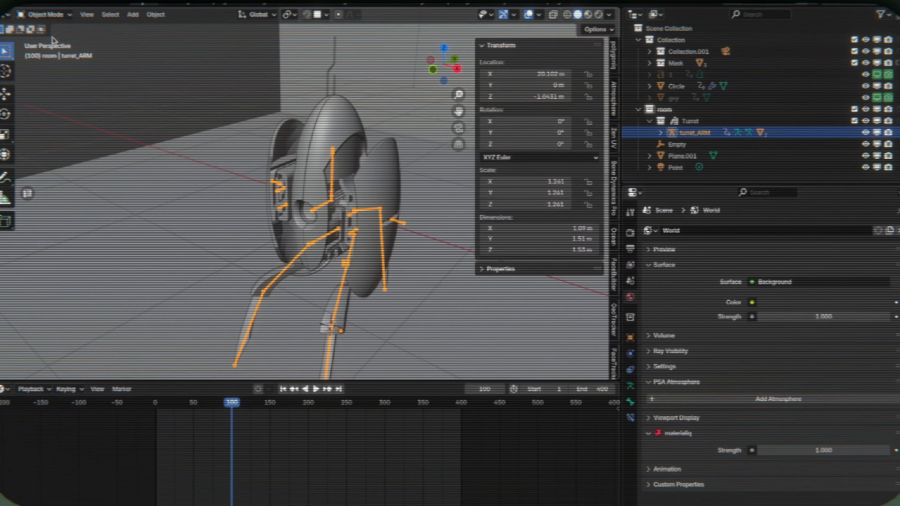
{"action": "left_click", "coordinate": [49, 15]}
{"action": "left_click", "coordinate": [38, 53]}
{"action": "left_click", "coordinate": [397, 221]}
{"action": "middle_click_drag", "start_coordinate": [397, 222], "coordinate": [376, 186]}
{"action": "key", "text": "g"}
{"action": "key", "text": "x"}
{"action": "right_click", "coordinate": [544, 242]}
{"action": "left_click", "coordinate": [630, 386]}
{"action": "left_click", "coordinate": [391, 171]}
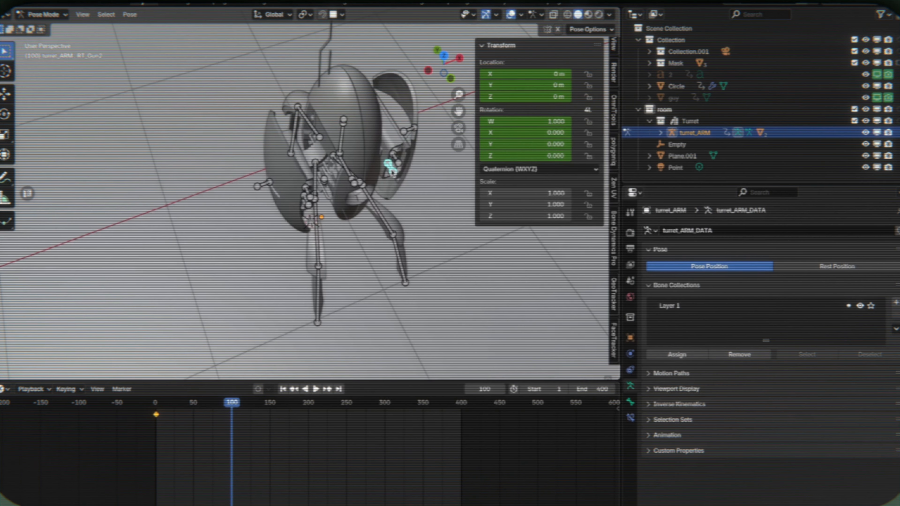
{"action": "key", "text": "g"}
{"action": "key", "text": "y"}
{"action": "right_click", "coordinate": [445, 255]}
{"action": "middle_click_drag", "start_coordinate": [445, 255], "coordinate": [444, 256]}
{"action": "key", "text": "g"}
{"action": "key", "text": "y"}
{"action": "right_click", "coordinate": [442, 254]}
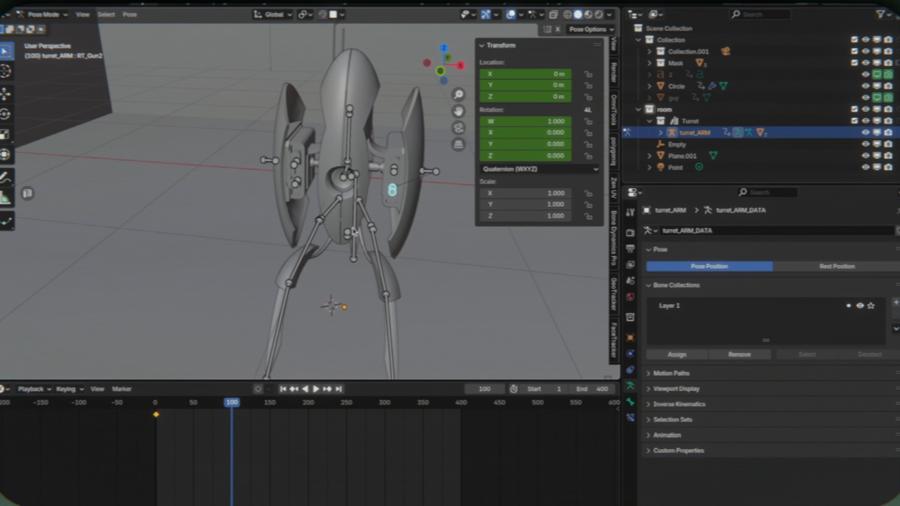
- Return the timeline to frame 0, select all turret bones and delete their existing keyframes
{"action": "key", "text": "space"}
{"action": "left_click_drag", "start_coordinate": [160, 399], "coordinate": [47, 400]}
{"action": "key", "text": "Delete"}
{"action": "left_click", "coordinate": [266, 155]}
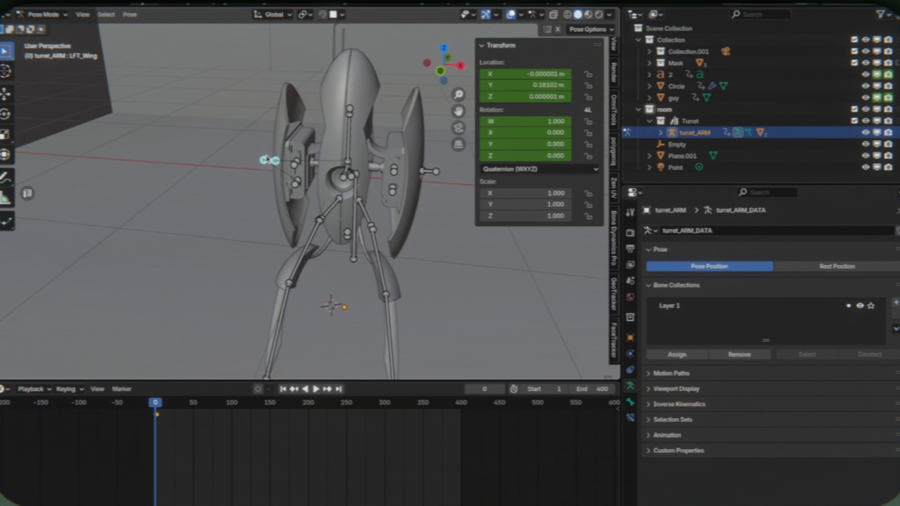
{"action": "scroll", "coordinate": [266, 152], "scroll_direction": "up", "scroll_amount": 2}
{"action": "key", "text": "a"}
{"action": "key", "text": "Delete"}
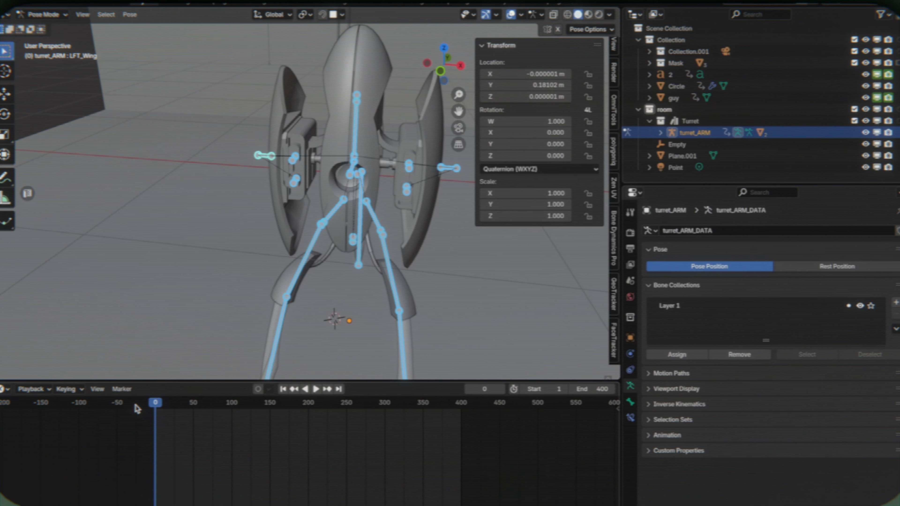
{"action": "left_click", "coordinate": [211, 231]}
{"action": "middle_click_drag", "start_coordinate": [211, 224], "coordinate": [213, 228]}
{"action": "left_click_drag", "start_coordinate": [152, 409], "coordinate": [250, 419]}
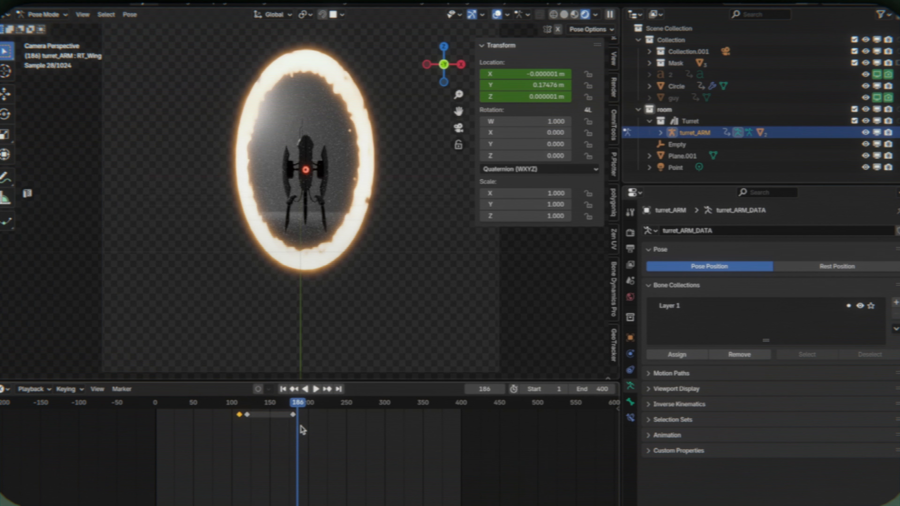
- Paste the copied turret wing keyframes at frame 188 and shift them to frame 195
{"action": "key", "text": "Right"}
{"action": "key", "text": "Right"}
{"action": "key", "text": "ctrl+v"}
{"action": "scroll", "coordinate": [299, 410], "scroll_direction": "up", "scroll_amount": 4}
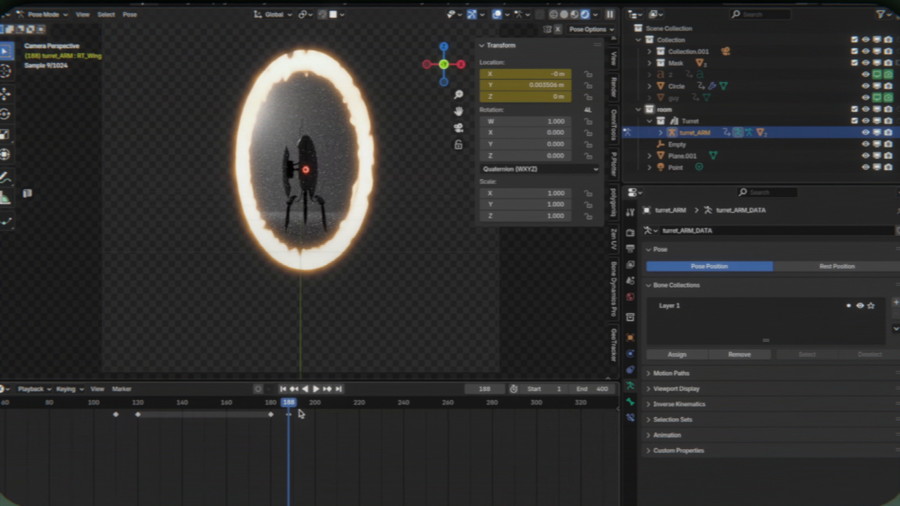
{"action": "scroll", "coordinate": [300, 410], "scroll_direction": "up", "scroll_amount": 1}
{"action": "left_click_drag", "start_coordinate": [287, 415], "coordinate": [268, 407]}
{"action": "left_click", "coordinate": [267, 405]}
{"action": "key", "text": "space"}
{"action": "key", "text": "space"}
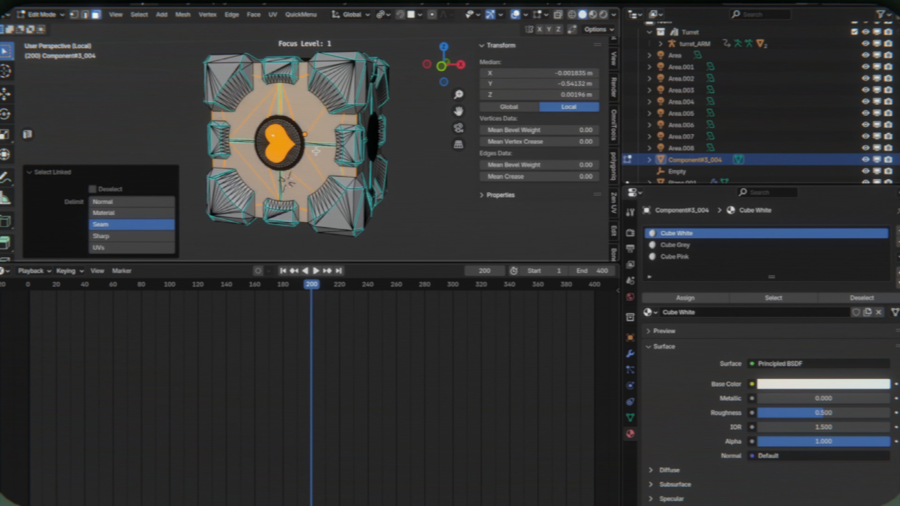
- Select the linked heart and strip faces on the companion cube's sides in Edit Mode
{"action": "scroll", "coordinate": [315, 149], "scroll_direction": "up", "scroll_amount": 4}
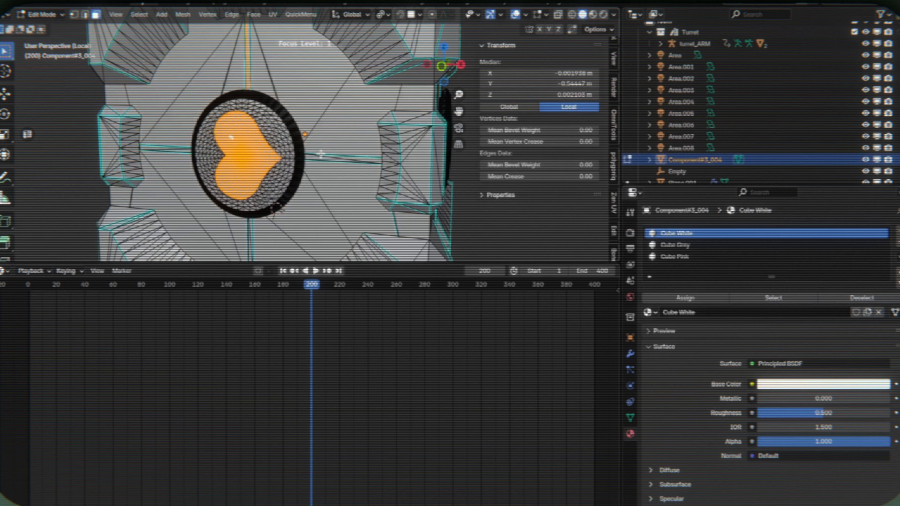
{"action": "key", "text": "l"}
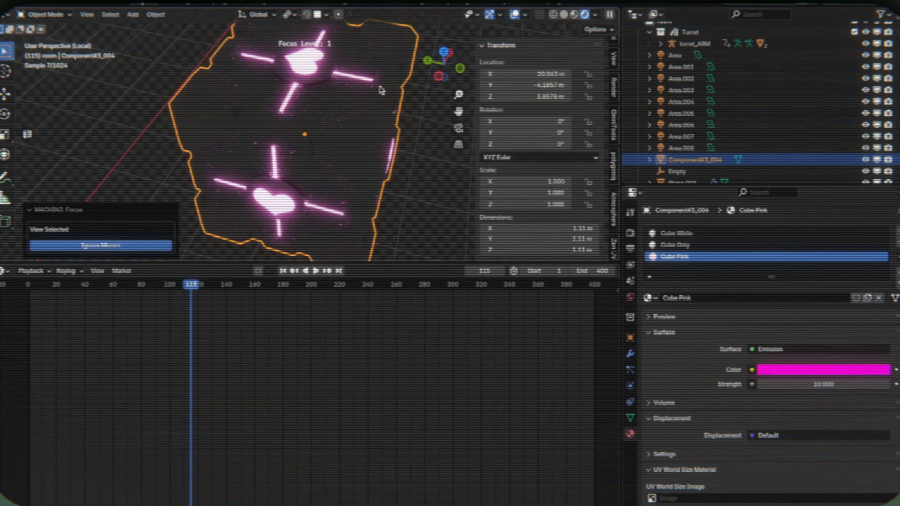
{"action": "key", "text": "ctrl+f"}
{"action": "mouse_move", "coordinate": [358, 136]}
{"action": "middle_mouse_down"}
{"action": "mouse_move", "coordinate": [372, 120]}
{"action": "mouse_move", "coordinate": [357, 142]}
{"action": "mouse_move", "coordinate": [358, 185]}
{"action": "middle_mouse_up"}
- Scrub the timeline to frame 221 and check the companion cube through the camera in rendered shading
{"action": "key", "text": "z"}
{"action": "left_click", "coordinate": [508, 169]}
{"action": "scroll", "coordinate": [388, 141], "scroll_direction": "down", "scroll_amount": 7}
{"action": "left_click_drag", "start_coordinate": [297, 284], "coordinate": [341, 285]}
{"action": "key", "text": "KP_0"}
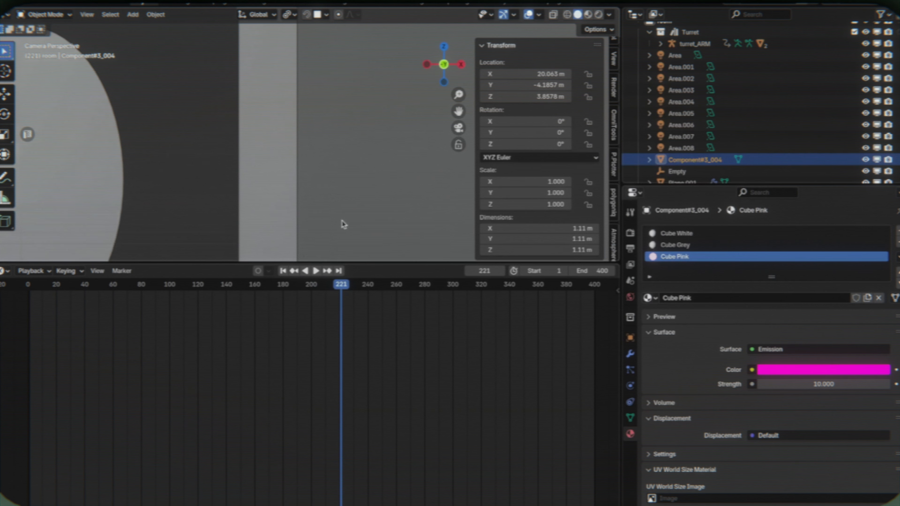
{"action": "key", "text": "z"}
{"action": "left_click", "coordinate": [317, 88]}
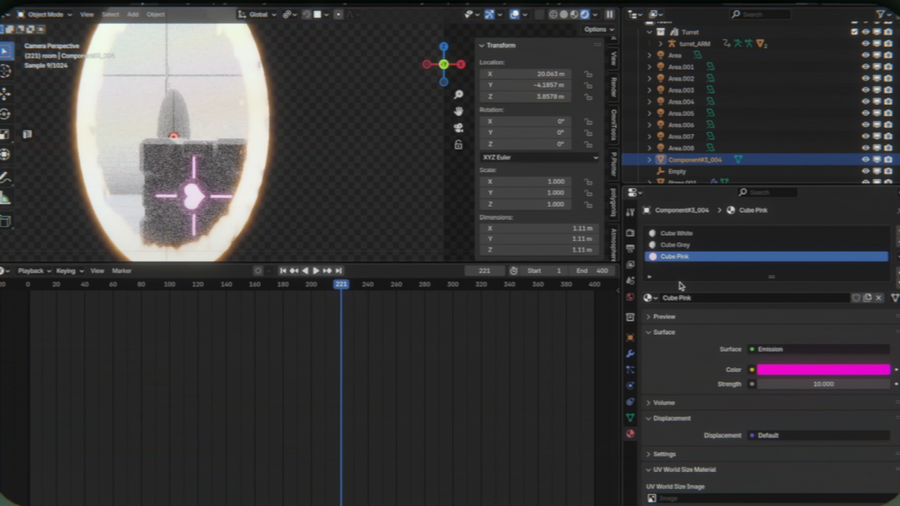
- Set the Cube White material's Metallic to 0.168 and open its base color
{"action": "left_click", "coordinate": [676, 233]}
{"action": "left_click_drag", "start_coordinate": [814, 384], "coordinate": [822, 384]}
{"action": "left_click", "coordinate": [822, 370]}
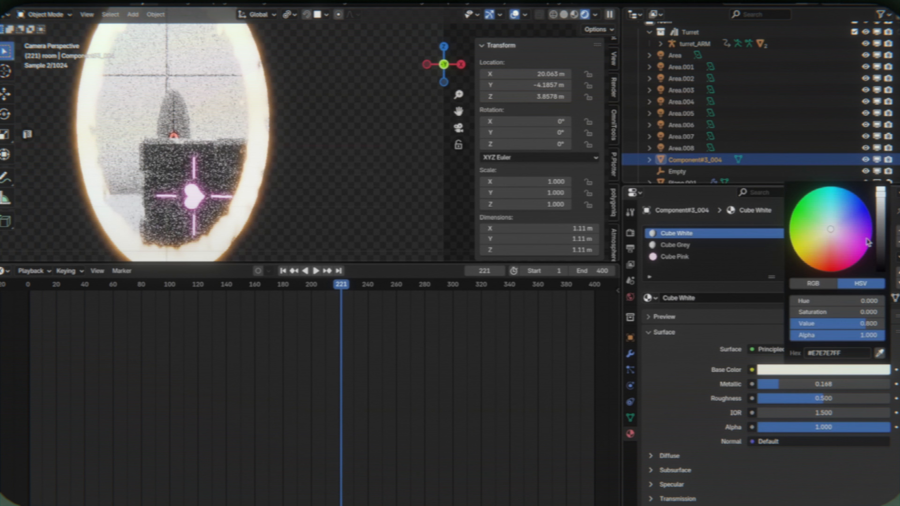
- Lighten the Cube Grey material's base color, set its Roughness to 0.796 and deselect the companion cube
{"action": "left_click", "coordinate": [675, 244]}
{"action": "left_click", "coordinate": [822, 370]}
{"action": "left_click", "coordinate": [881, 226]}
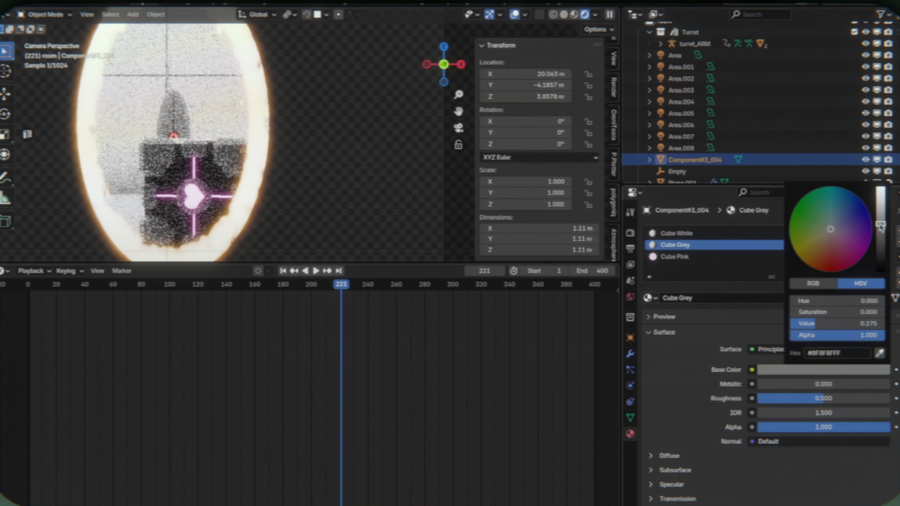
{"action": "left_click_drag", "start_coordinate": [881, 226], "coordinate": [881, 199]}
{"action": "left_click_drag", "start_coordinate": [824, 398], "coordinate": [863, 399]}
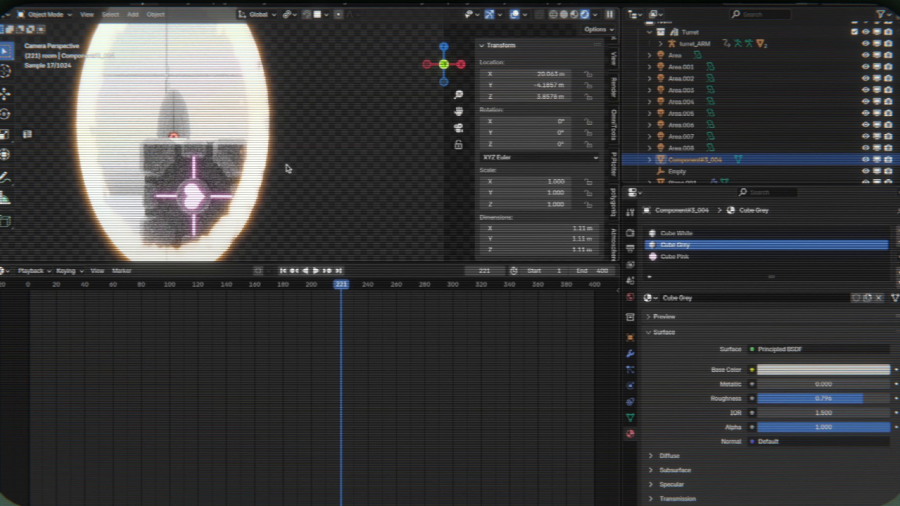
{"action": "left_click", "coordinate": [329, 125]}
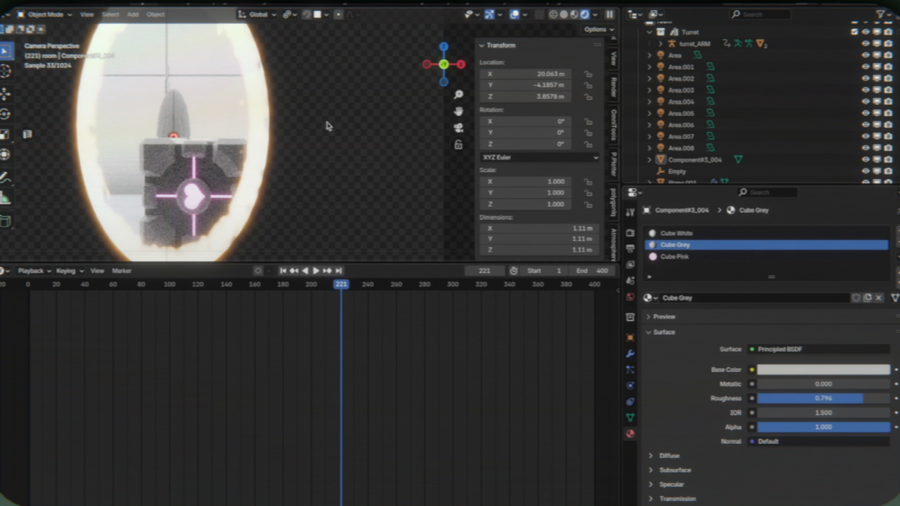
- Play the animation from frame 117 in rendered shading to check the turret and companion cube inside the portal
{"action": "left_click_drag", "start_coordinate": [293, 292], "coordinate": [195, 292]}
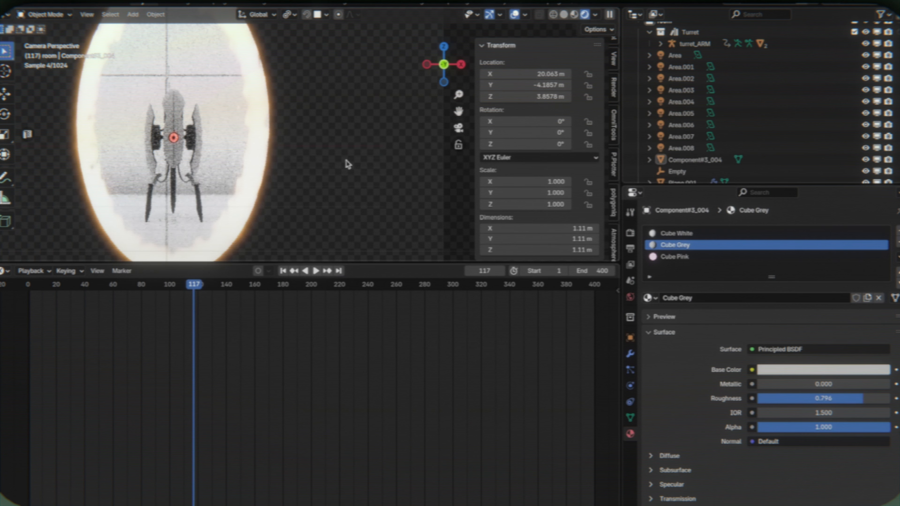
{"action": "key", "text": "space"}
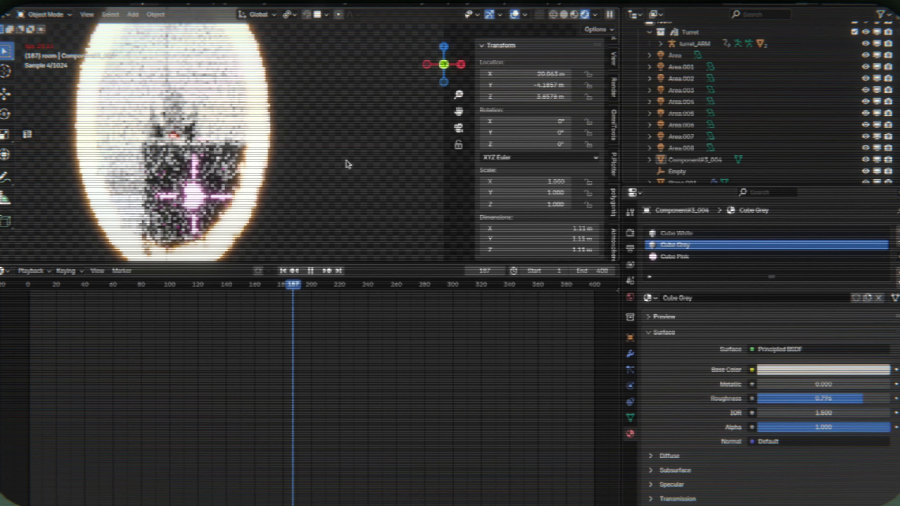
{"action": "key", "text": "space"}
{"action": "key", "text": "space"}
{"action": "key", "text": "space"}
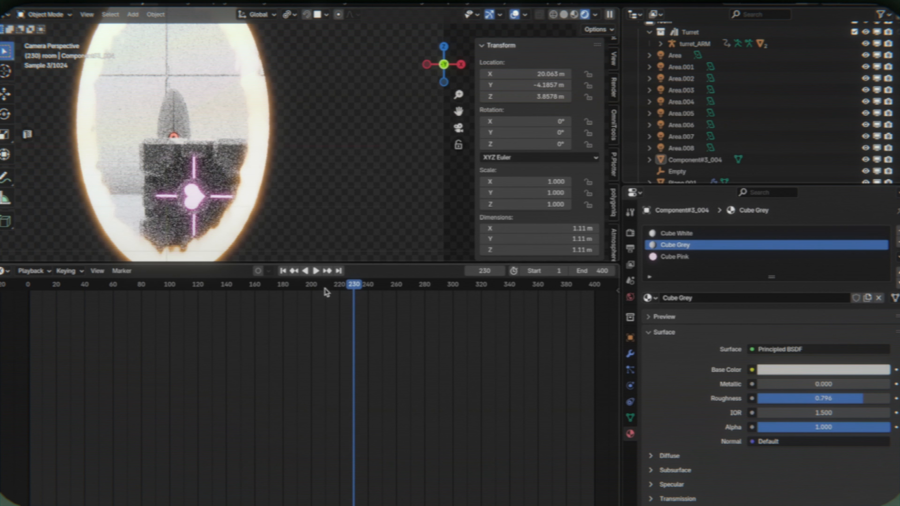
- Select the portal circle in solid shading and shift its last two rotation keyframes earlier, ending just before frame 251
{"action": "key", "text": "z"}
{"action": "left_click", "coordinate": [270, 176]}
{"action": "left_click", "coordinate": [268, 176]}
{"action": "scroll", "coordinate": [374, 300], "scroll_direction": "down", "scroll_amount": 15}
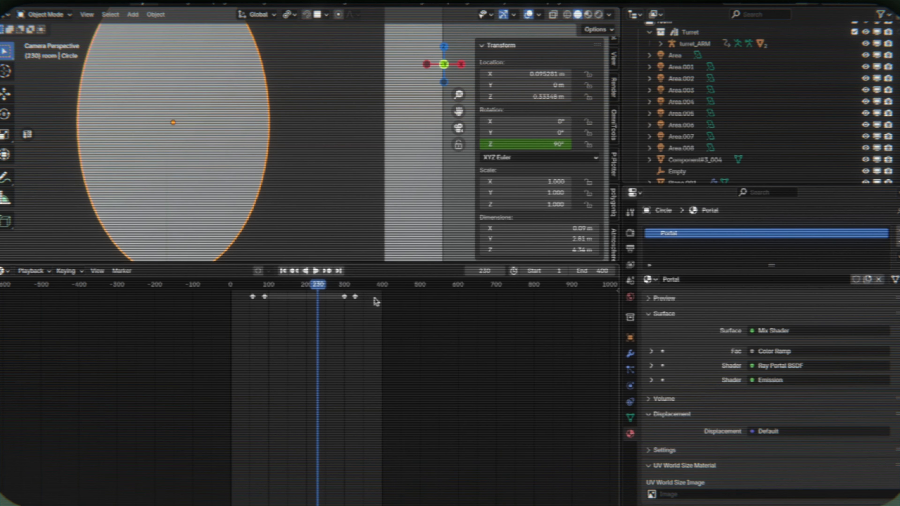
{"action": "left_click", "coordinate": [355, 285]}
{"action": "mouse_move", "coordinate": [312, 282]}
{"action": "left_mouse_down"}
{"action": "mouse_move", "coordinate": [304, 298]}
{"action": "mouse_move", "coordinate": [308, 291]}
{"action": "left_mouse_up"}
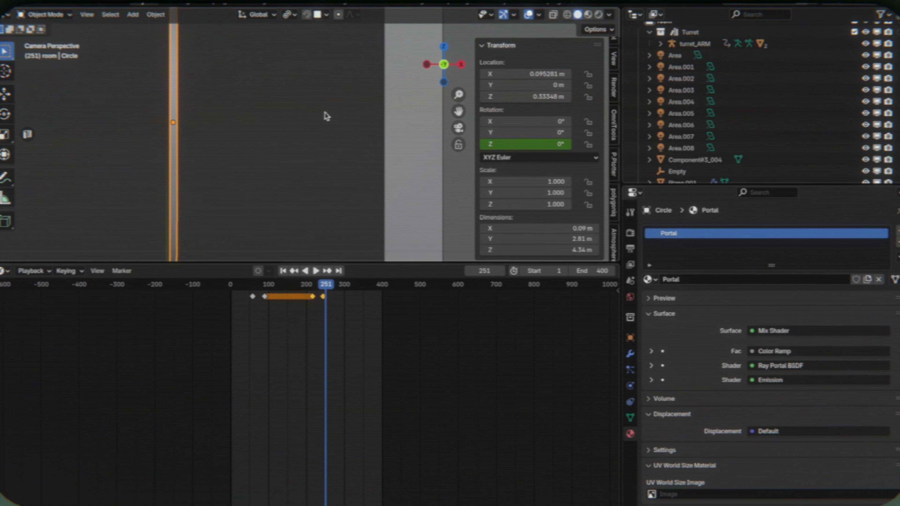
- Clear the viewport visibility keyframes from the guy and 2 objects
{"action": "scroll", "coordinate": [325, 115], "scroll_direction": "down", "scroll_amount": 3}
{"action": "scroll", "coordinate": [811, 119], "scroll_direction": "down", "scroll_amount": 1}
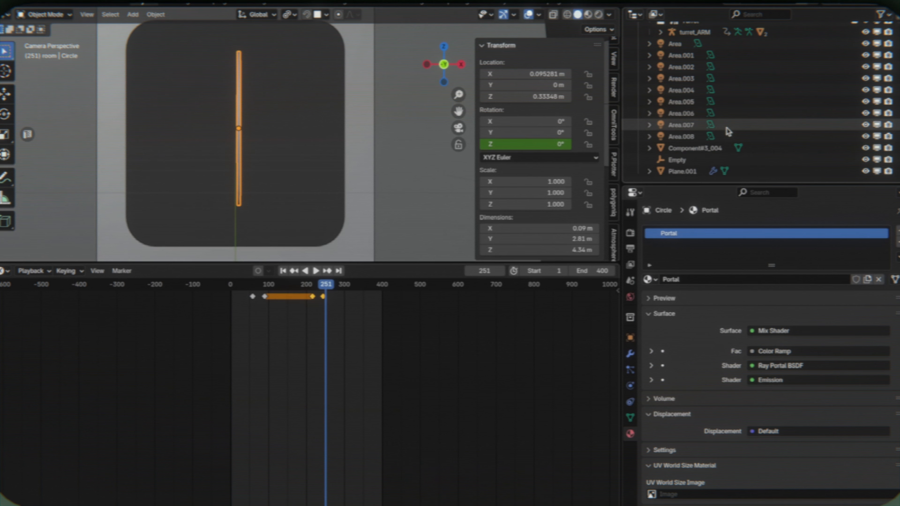
{"action": "scroll", "coordinate": [695, 152], "scroll_direction": "up", "scroll_amount": 2}
{"action": "scroll", "coordinate": [695, 153], "scroll_direction": "up", "scroll_amount": 5}
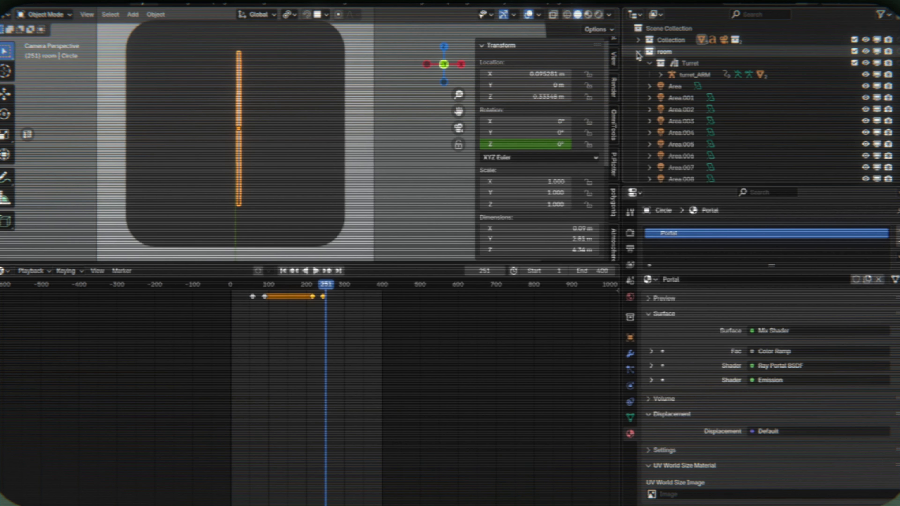
{"action": "left_click", "coordinate": [638, 109]}
{"action": "left_click", "coordinate": [674, 97]}
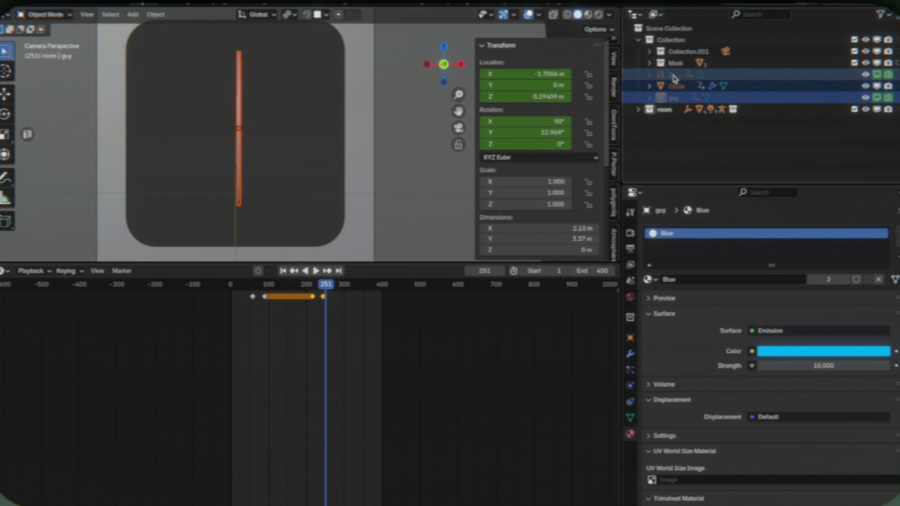
{"action": "left_click", "coordinate": [877, 98]}
{"action": "right_click", "coordinate": [878, 100]}
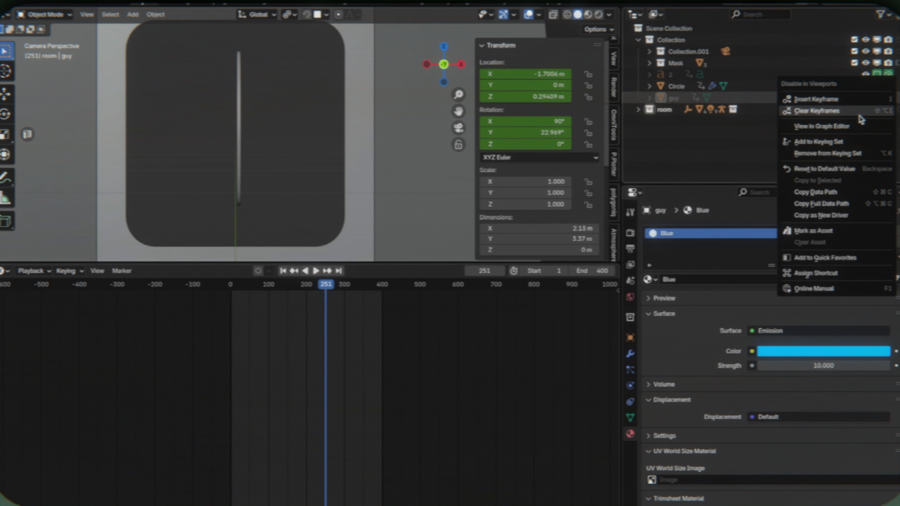
{"action": "left_click", "coordinate": [861, 113]}
{"action": "right_click", "coordinate": [886, 98]}
{"action": "left_click", "coordinate": [870, 109]}
{"action": "right_click", "coordinate": [878, 74]}
{"action": "left_click", "coordinate": [869, 75]}
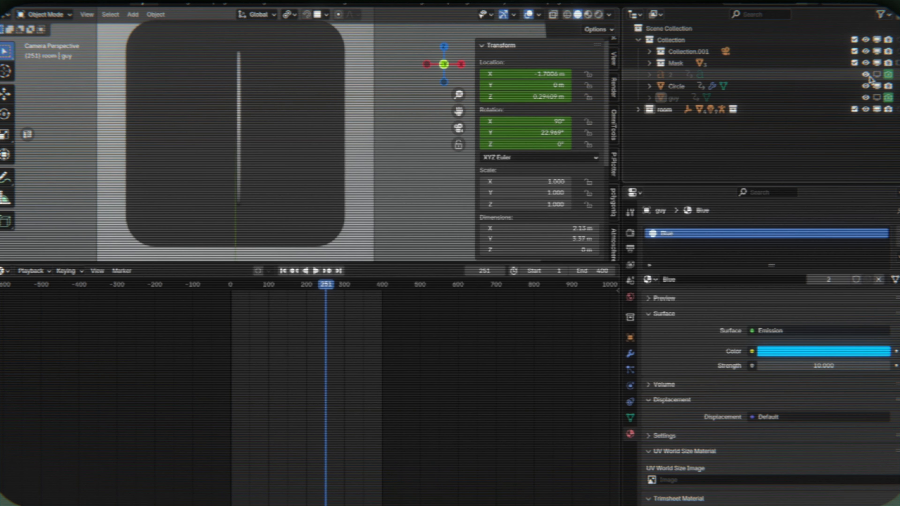
- Enable the 2 and guy objects in the viewport
{"action": "left_click", "coordinate": [751, 76]}
{"action": "left_click", "coordinate": [876, 74]}
{"action": "left_click", "coordinate": [875, 98]}
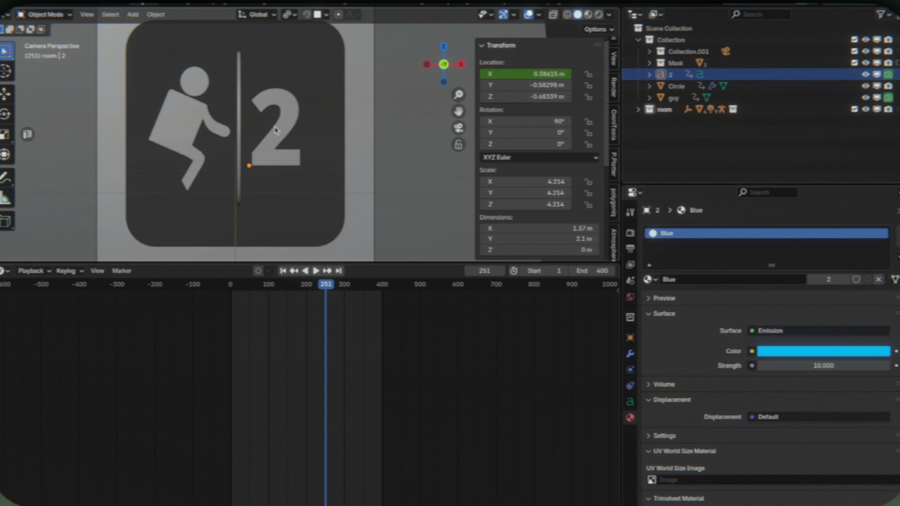
- Select the 2 and the guy together and shift their final group of keyframes earlier to start at about frame 251
{"action": "left_click", "coordinate": [275, 131]}
{"action": "left_click", "coordinate": [184, 126], "text": "shift"}
{"action": "key", "text": "b"}
{"action": "left_click_drag", "start_coordinate": [379, 320], "coordinate": [342, 290]}
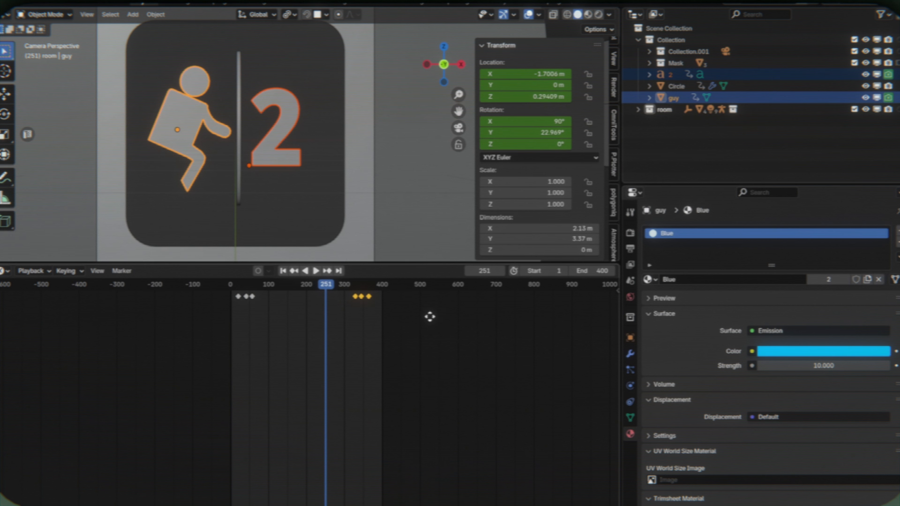
{"action": "key", "text": "g"}
{"action": "left_click", "coordinate": [402, 323]}
- Set the animation's end frame to 300 and play back the retimed icon sequence
{"action": "key", "text": "space"}
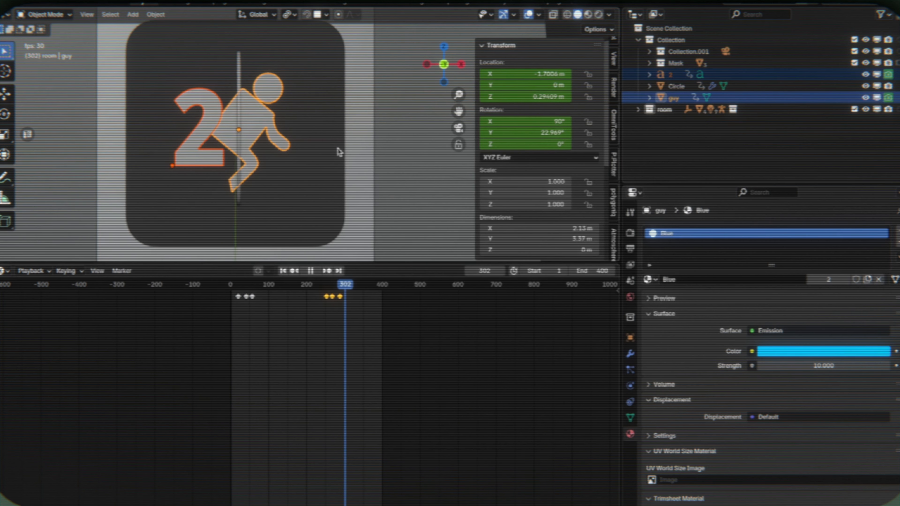
{"action": "key", "text": "space"}
{"action": "type", "text": "300"}
{"action": "key", "text": "Return"}
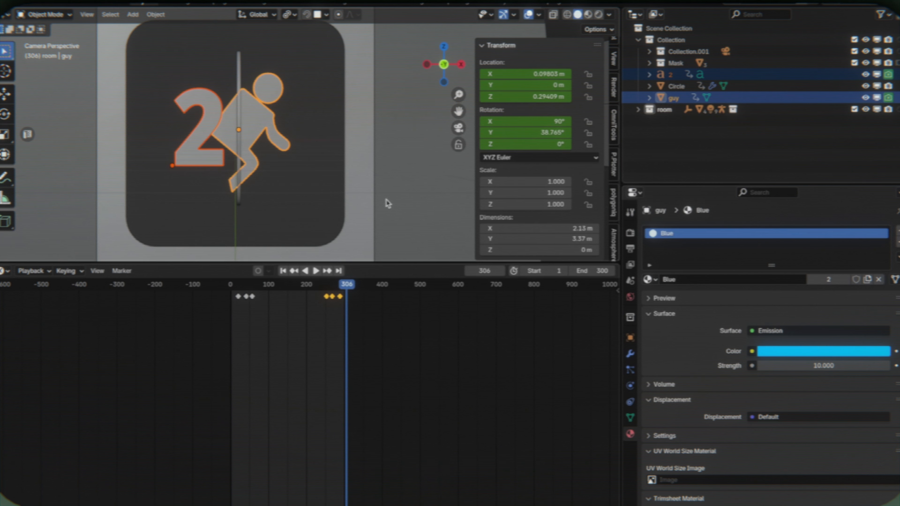
{"action": "key", "text": "space"}
{"action": "key", "text": "space"}
{"action": "key", "text": "z"}
{"action": "key", "text": "space"}
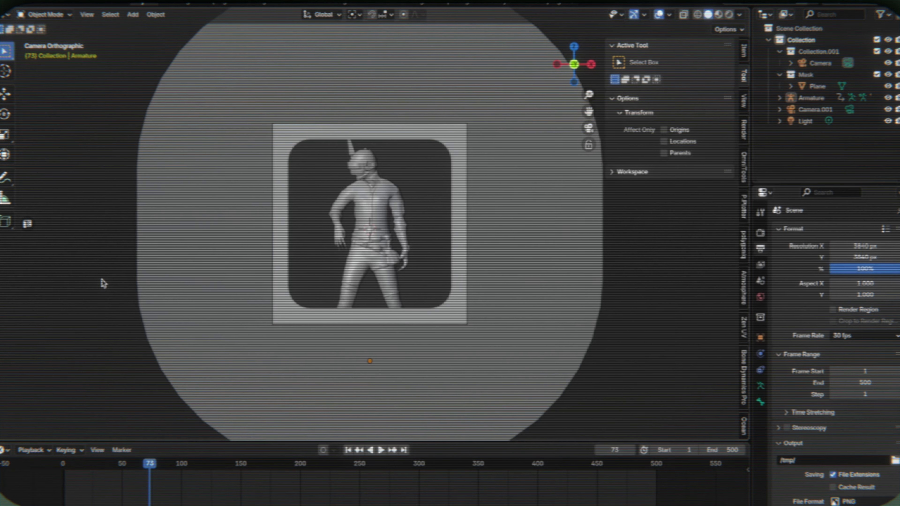
- Scale the imported PUBG character's armature to about 0.91 and move it up along Z inside the icon frame
{"action": "key", "text": "space"}
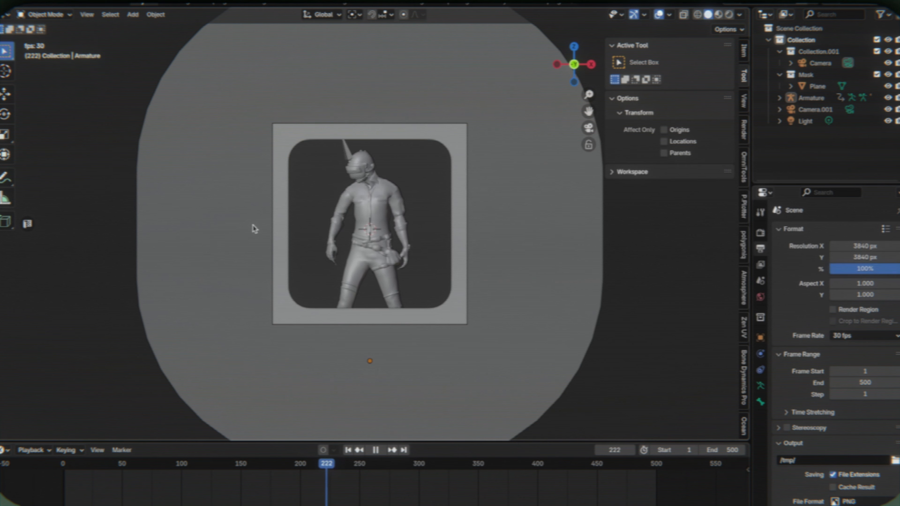
{"action": "key", "text": "space"}
{"action": "left_click", "coordinate": [390, 151]}
{"action": "key", "text": "s"}
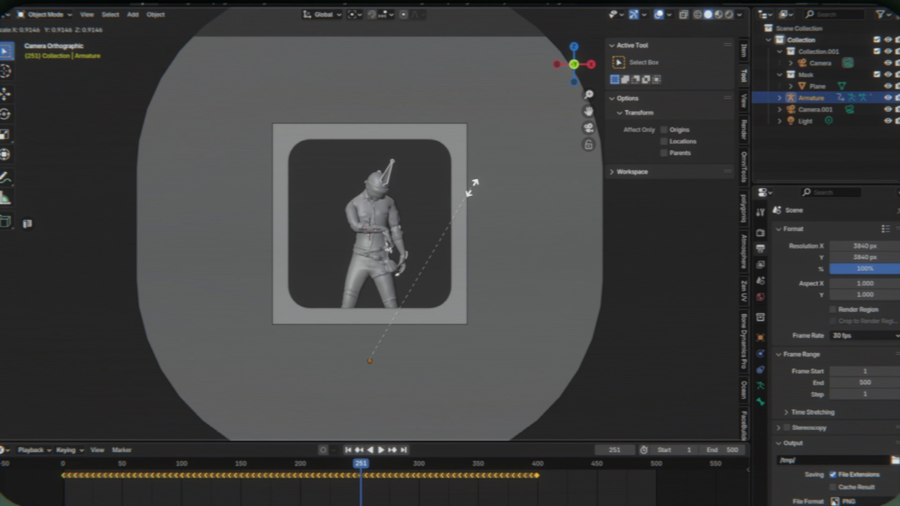
{"action": "left_click", "coordinate": [472, 187]}
{"action": "key", "text": "g"}
{"action": "key", "text": "z"}
{"action": "left_click", "coordinate": [488, 167]}
- Play and scrub the character's animation several times to examine its motion inside the frame, and return to frame 0
{"action": "key", "text": "space"}
{"action": "key", "text": "space"}
{"action": "left_click_drag", "start_coordinate": [177, 468], "coordinate": [41, 449]}
{"action": "key", "text": "space"}
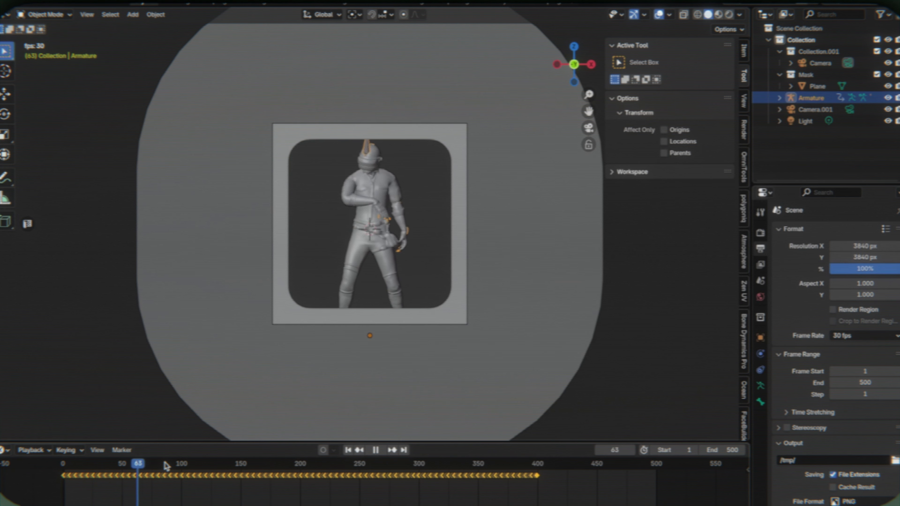
{"action": "key", "text": "space"}
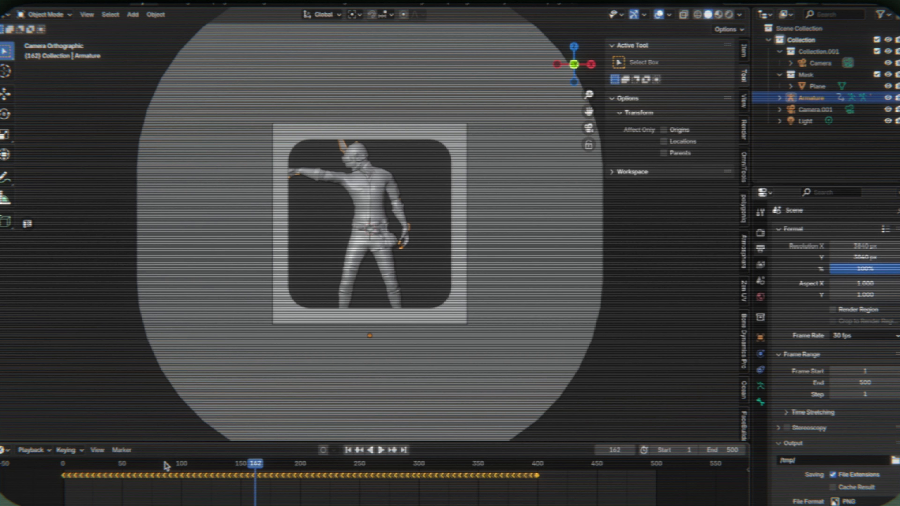
{"action": "left_click_drag", "start_coordinate": [209, 471], "coordinate": [64, 465]}
{"action": "key", "text": "space"}
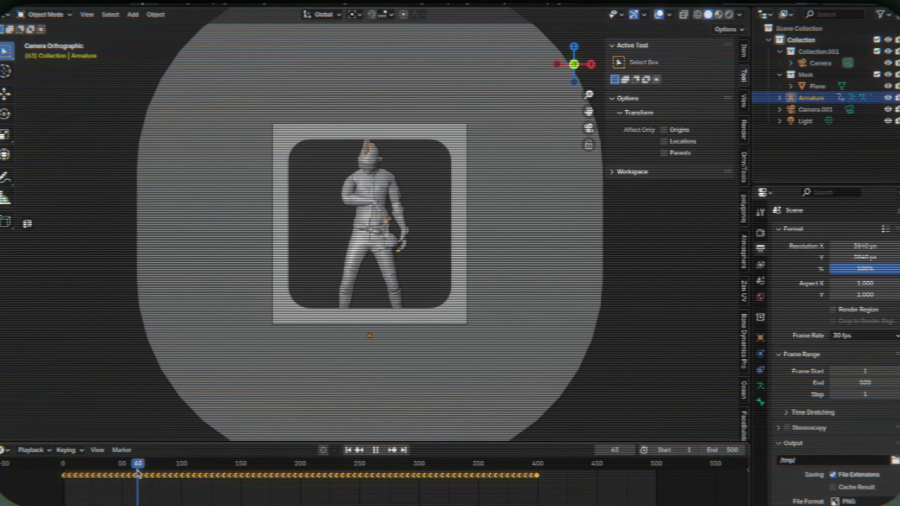
{"action": "left_click_drag", "start_coordinate": [138, 474], "coordinate": [33, 475]}
{"action": "key", "text": "space"}
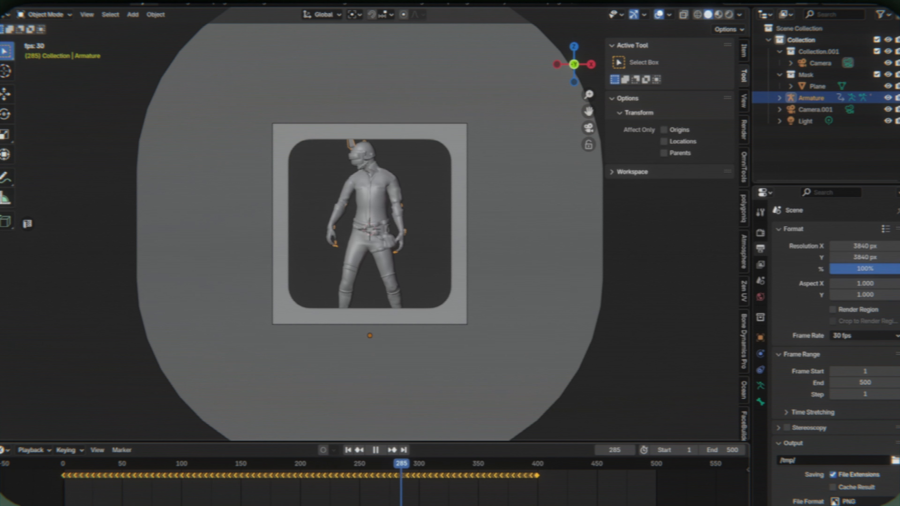
{"action": "key", "text": "space"}
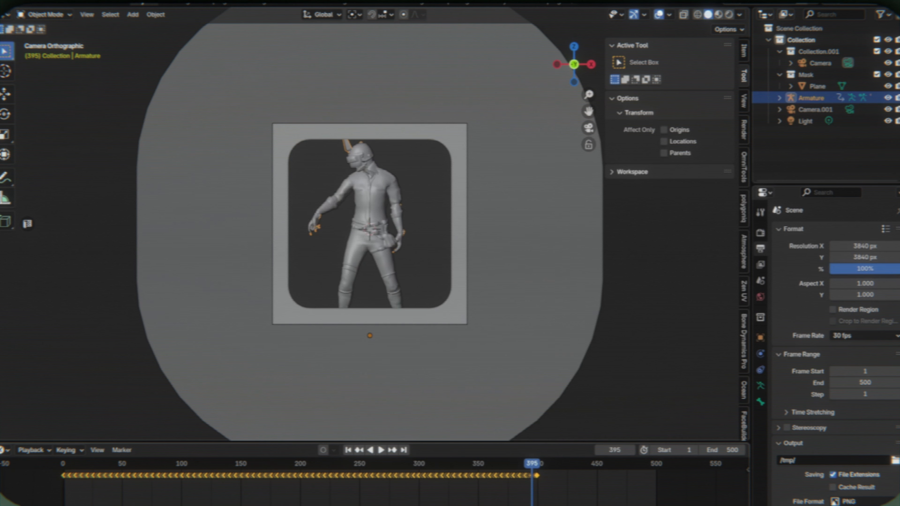
{"action": "left_click_drag", "start_coordinate": [66, 470], "coordinate": [163, 469]}
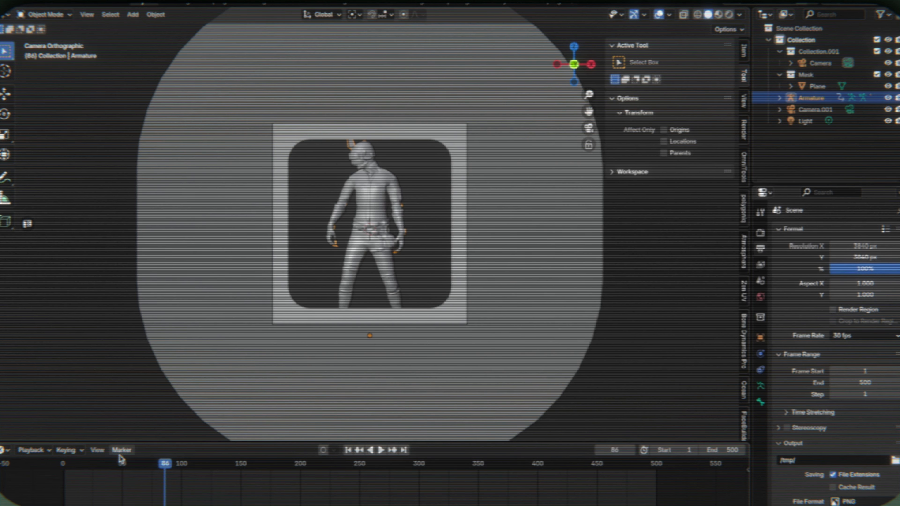
{"action": "left_click", "coordinate": [31, 467]}
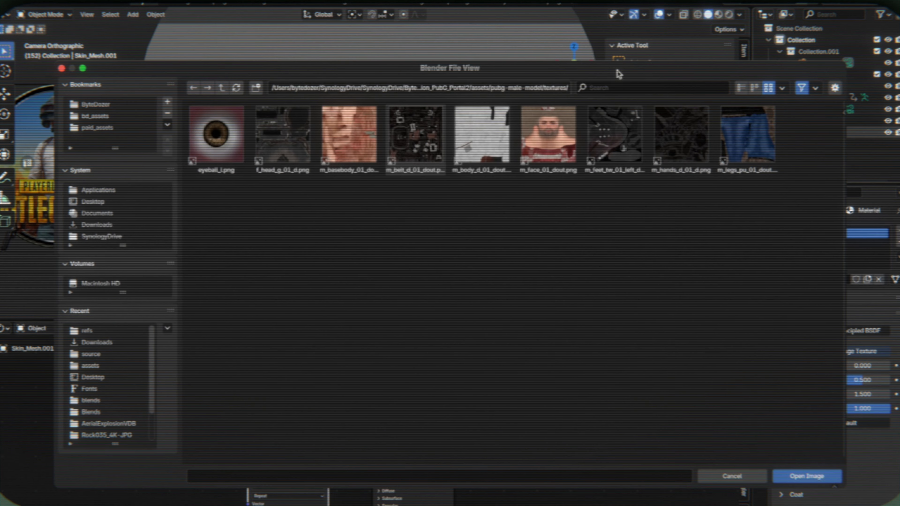
- Load m_basebody_01_dout.png as the base color image texture of Skin_Mesh.001 and view the body in rendered shading
{"action": "left_click", "coordinate": [742, 87]}
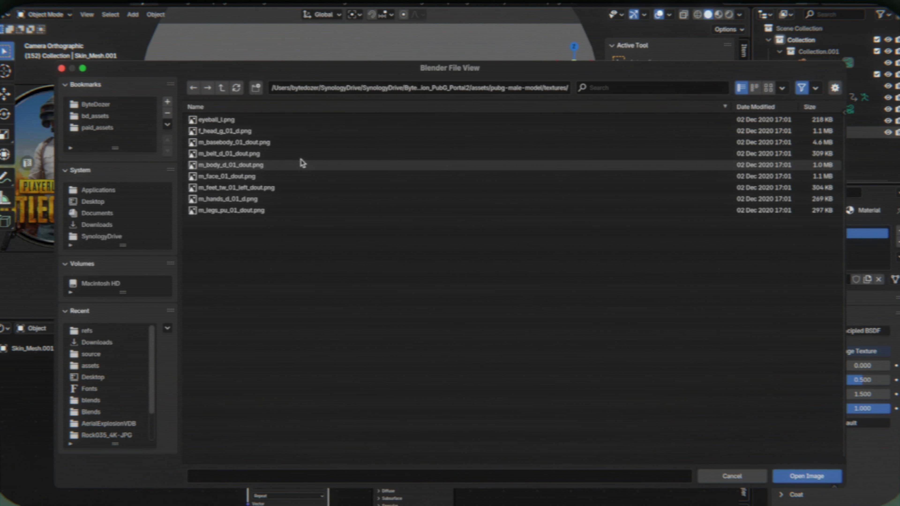
{"action": "left_click", "coordinate": [301, 166]}
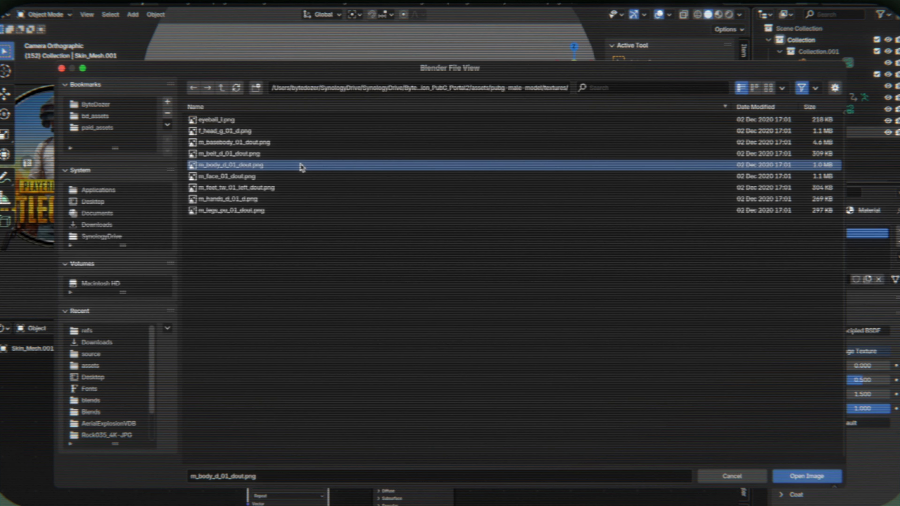
{"action": "left_click", "coordinate": [322, 142]}
{"action": "left_click", "coordinate": [768, 88]}
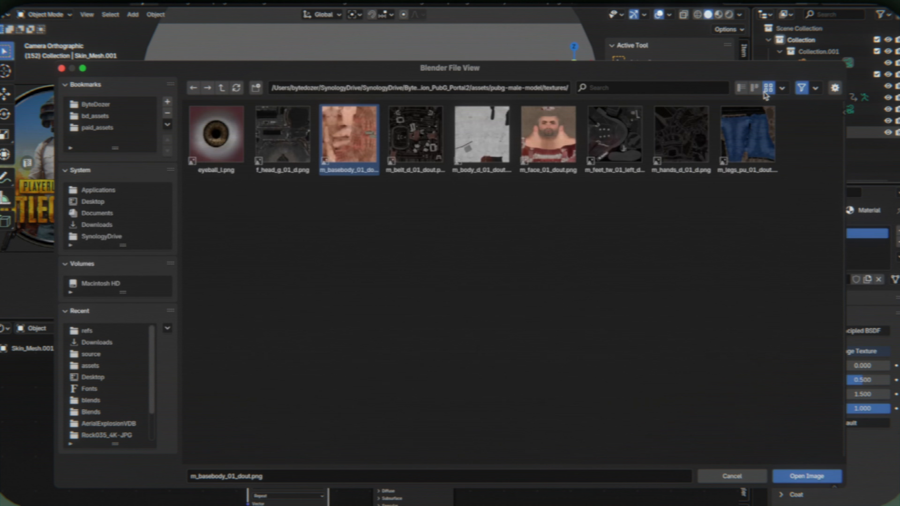
{"action": "left_click", "coordinate": [795, 479]}
{"action": "key", "text": "z"}
{"action": "scroll", "coordinate": [389, 206], "scroll_direction": "down", "scroll_amount": 5}
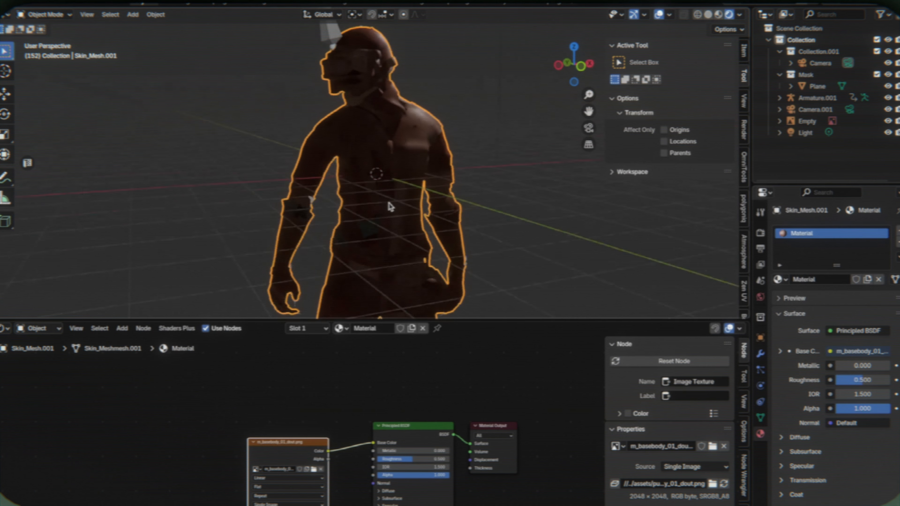
- Turn off the scene lights and scene world options for the rendered viewport shading and inspect the body texture from several angles
{"action": "middle_click_drag", "start_coordinate": [391, 206], "coordinate": [294, 204]}
{"action": "left_click", "coordinate": [739, 14]}
{"action": "left_click", "coordinate": [692, 73]}
{"action": "left_click", "coordinate": [693, 85]}
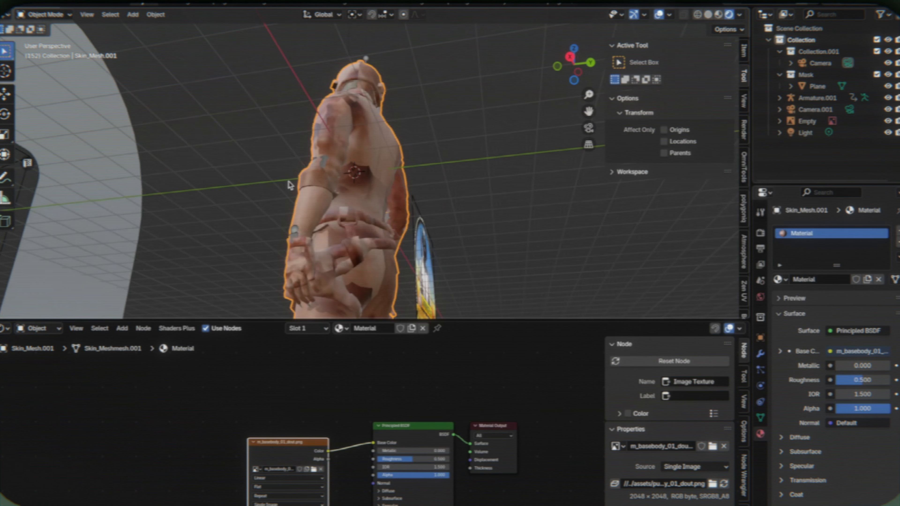
{"action": "mouse_move", "coordinate": [177, 188]}
{"action": "middle_mouse_down"}
{"action": "mouse_move", "coordinate": [290, 185]}
{"action": "mouse_move", "coordinate": [305, 117]}
{"action": "middle_mouse_up"}
{"action": "scroll", "coordinate": [290, 185], "scroll_direction": "up", "scroll_amount": 3}
{"action": "scroll", "coordinate": [290, 185], "scroll_direction": "down", "scroll_amount": 2}
{"action": "middle_click_drag", "start_coordinate": [290, 185], "coordinate": [297, 153]}
{"action": "mouse_move", "coordinate": [290, 185]}
{"action": "middle_mouse_down", "text": "shift"}
{"action": "mouse_move", "coordinate": [259, 135]}
{"action": "mouse_move", "coordinate": [283, 197]}
{"action": "middle_mouse_up", "text": "shift"}
- Select all geometry linked to the hip pouch of Skin_Mesh.001 in Edit Mode
{"action": "key", "text": "Tab"}
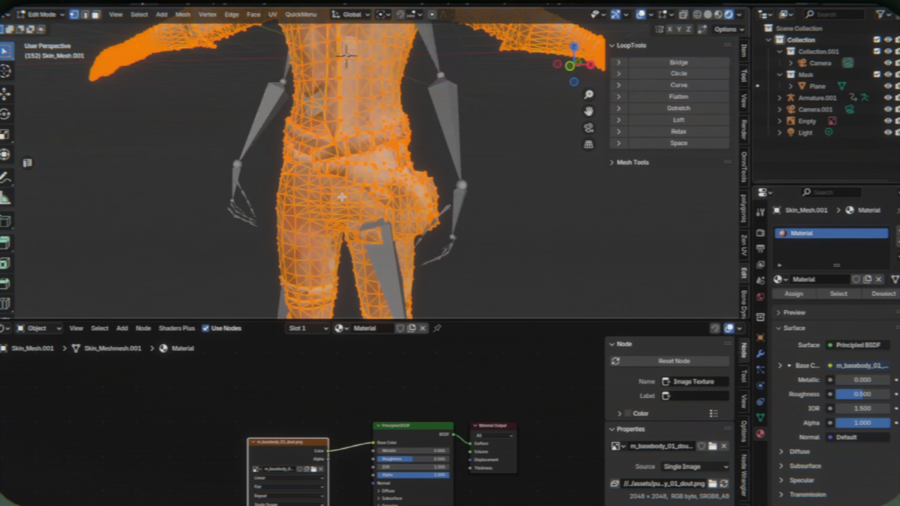
{"action": "left_click", "coordinate": [387, 183]}
{"action": "key", "text": "ctrl+l"}
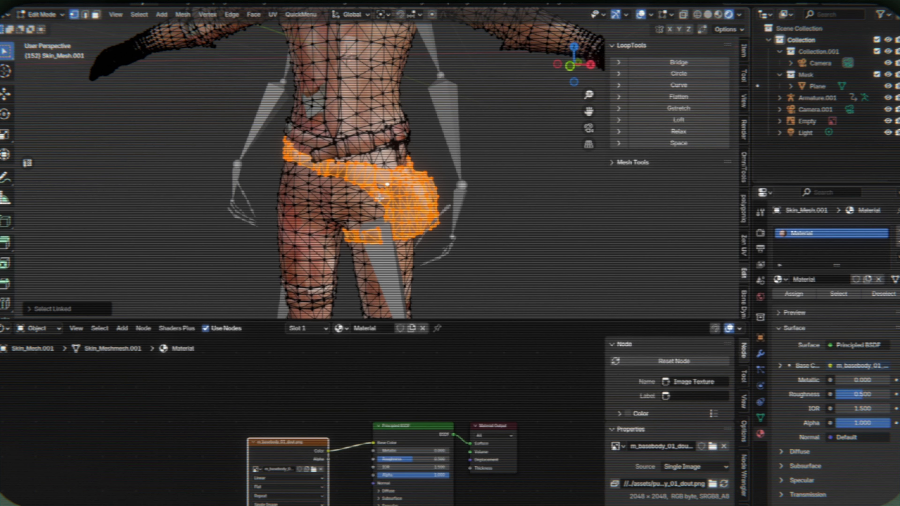
{"action": "middle_click_drag", "start_coordinate": [458, 119], "coordinate": [356, 124]}
{"action": "scroll", "coordinate": [388, 167], "scroll_direction": "up", "scroll_amount": 3}
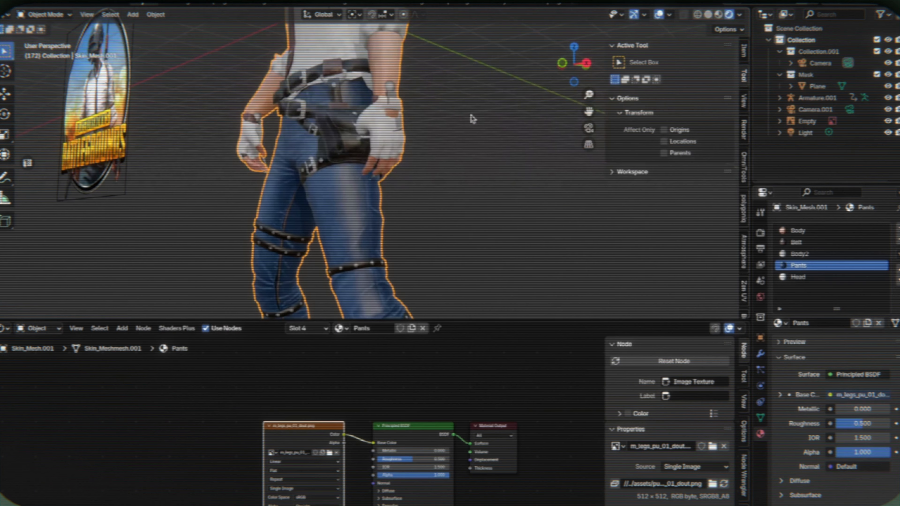
{"action": "key", "text": "Tab"}
{"action": "scroll", "coordinate": [398, 120], "scroll_direction": "up", "scroll_amount": 3}
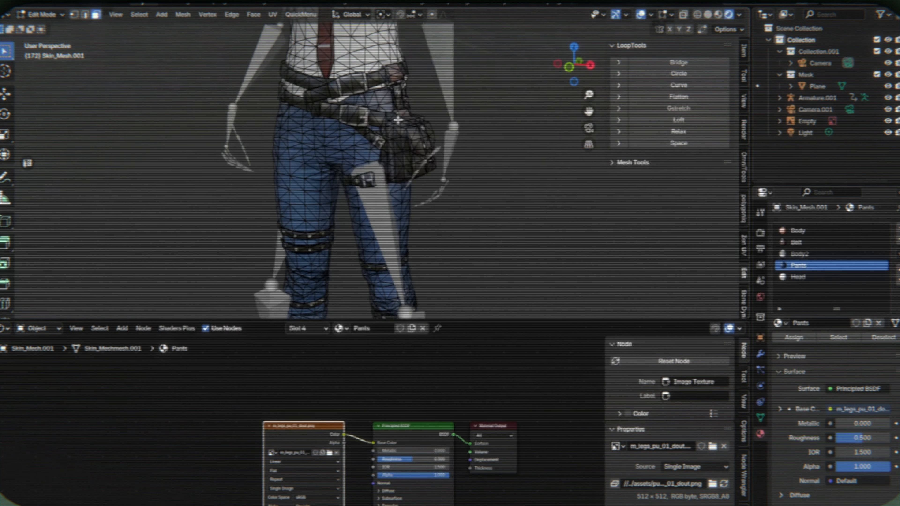
- Select both gloves of Skin_Mesh.001 as linked geometry and assign the Belt material to them
{"action": "scroll", "coordinate": [398, 120], "scroll_direction": "down", "scroll_amount": 4}
{"action": "left_click", "coordinate": [608, 206]}
{"action": "key", "text": "ctrl+l"}
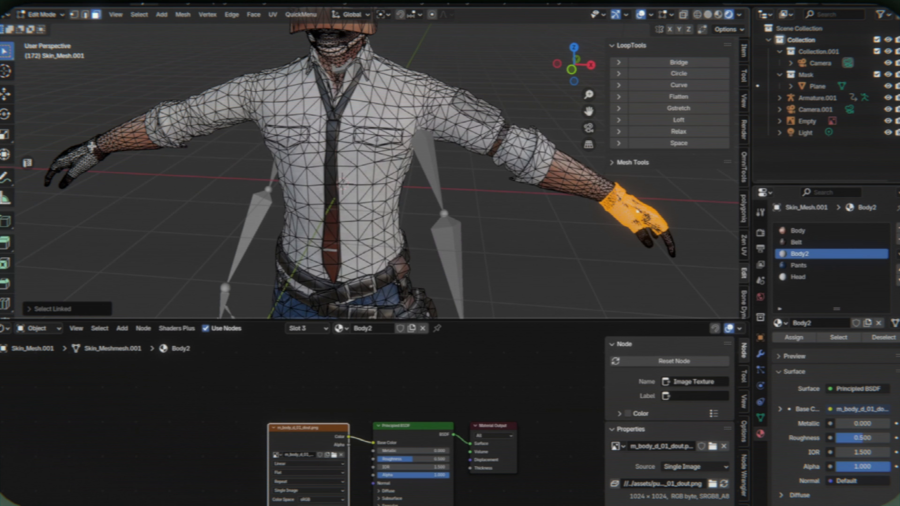
{"action": "left_click", "coordinate": [87, 151], "text": "shift"}
{"action": "key", "text": "ctrl+l"}
{"action": "left_click", "coordinate": [804, 232]}
{"action": "left_click", "coordinate": [802, 242]}
{"action": "left_click", "coordinate": [790, 336]}
{"action": "key", "text": "Tab"}
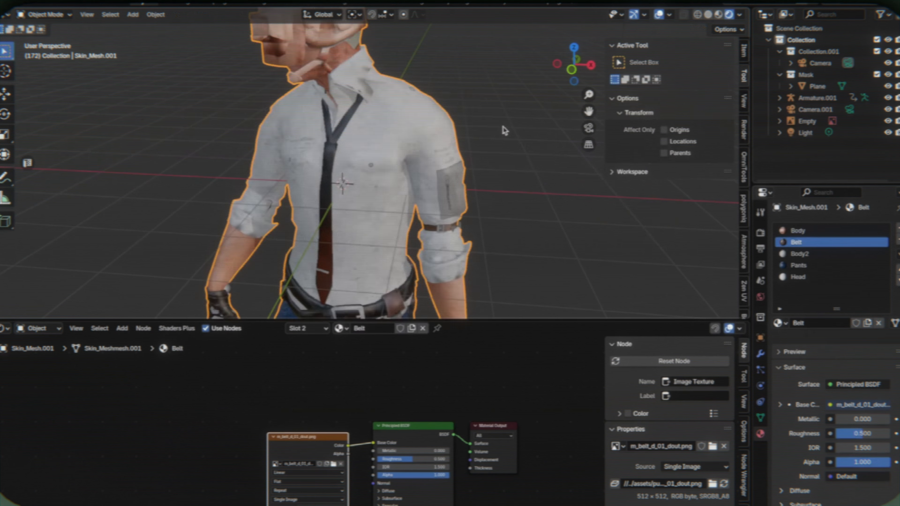
{"action": "middle_click_drag", "start_coordinate": [502, 127], "coordinate": [498, 93], "text": "shift"}
{"action": "scroll", "coordinate": [500, 98], "scroll_direction": "up", "scroll_amount": 5}
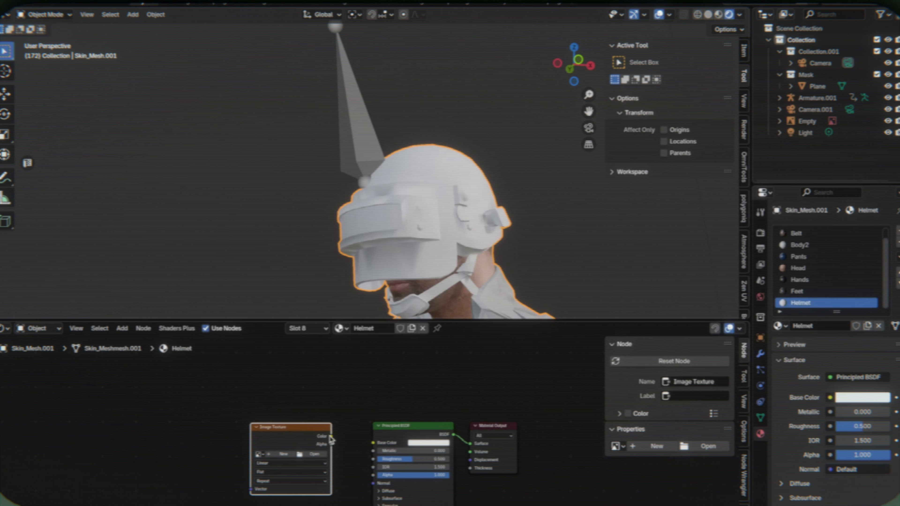
- Connect the image texture to the Helmet material's base color and load f_head_g_01_d.png into it
{"action": "left_click_drag", "start_coordinate": [331, 440], "coordinate": [373, 443]}
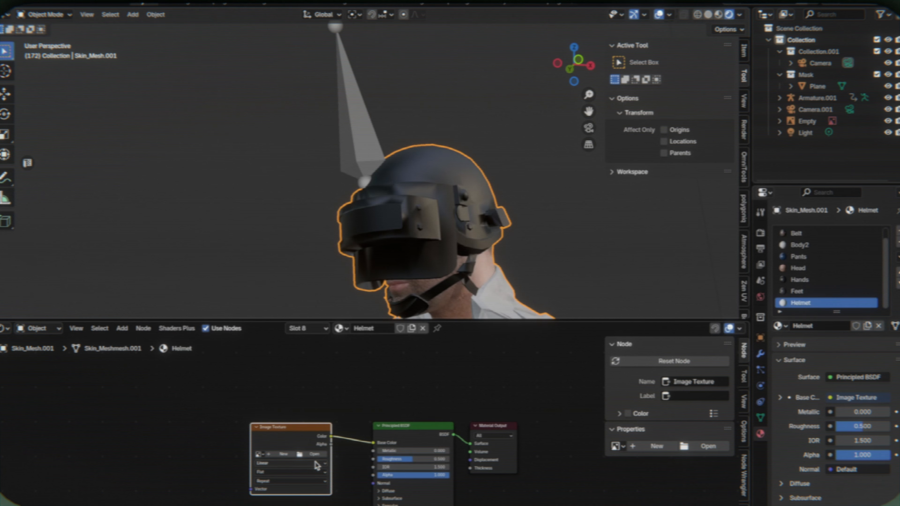
{"action": "left_click", "coordinate": [314, 454]}
{"action": "left_click", "coordinate": [117, 331]}
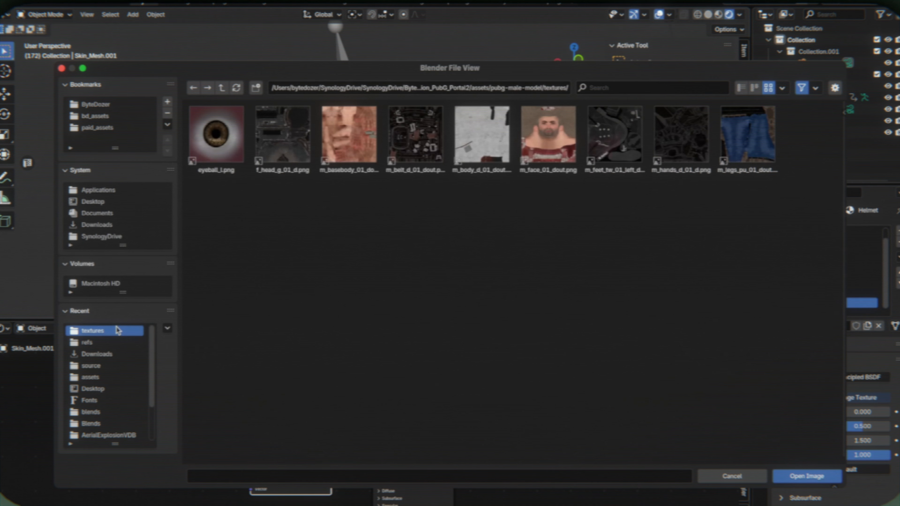
{"action": "left_click", "coordinate": [284, 134]}
{"action": "double_click", "coordinate": [284, 134]}
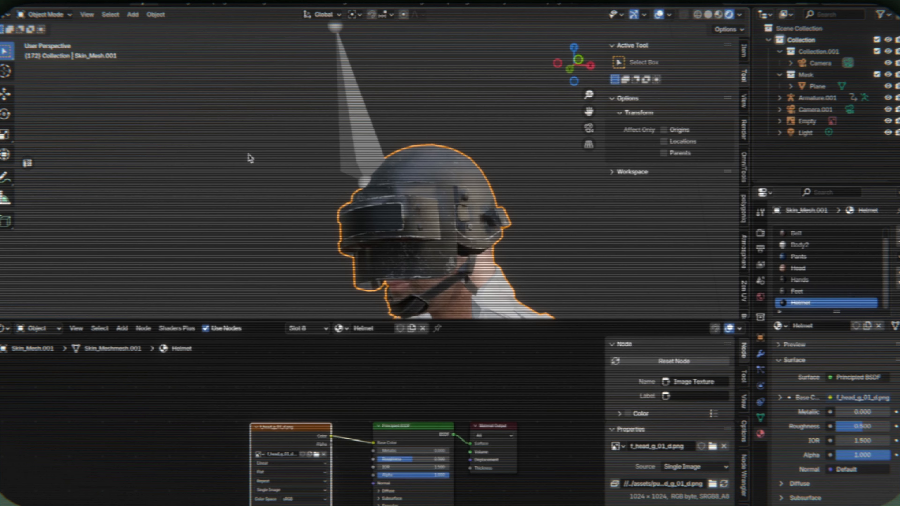
{"action": "scroll", "coordinate": [249, 157], "scroll_direction": "up", "scroll_amount": 3}
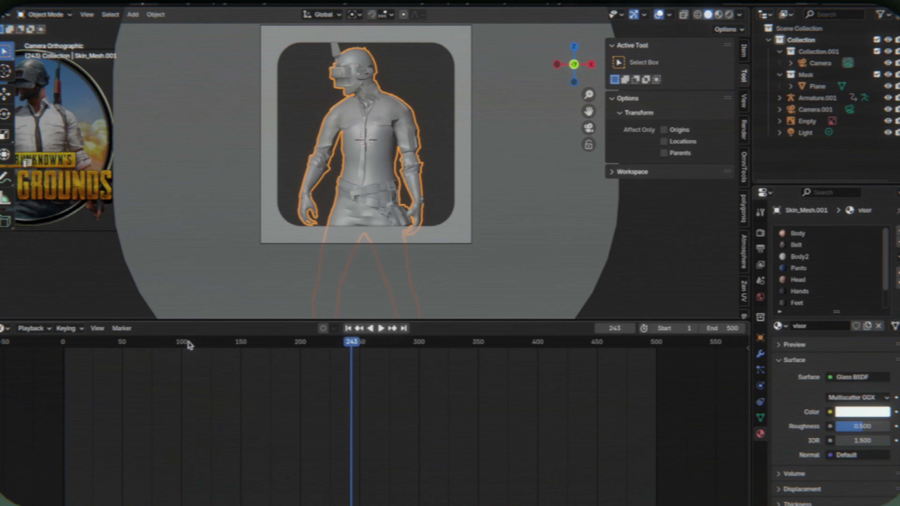
- Scrub through the character's animation and rotate the Glock17 pistol, including about its local X axis
{"action": "key", "text": "shift+Left"}
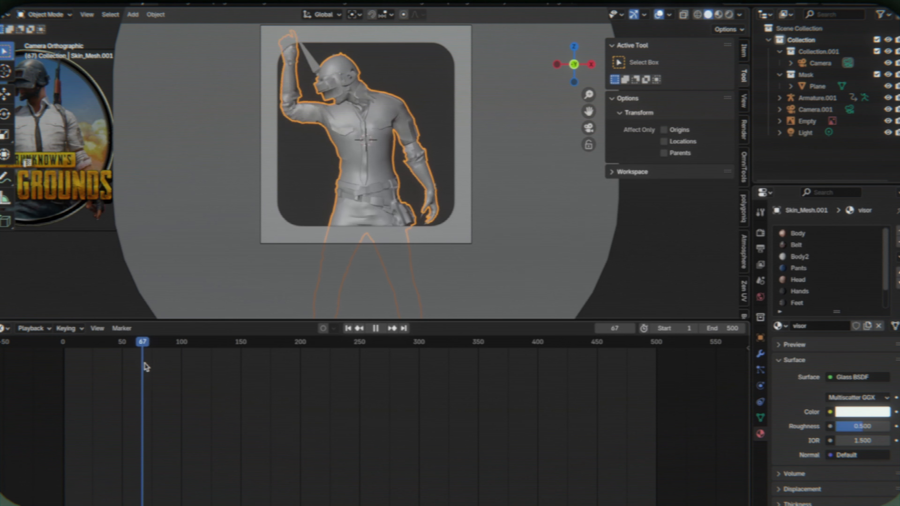
{"action": "left_click_drag", "start_coordinate": [145, 367], "coordinate": [312, 374]}
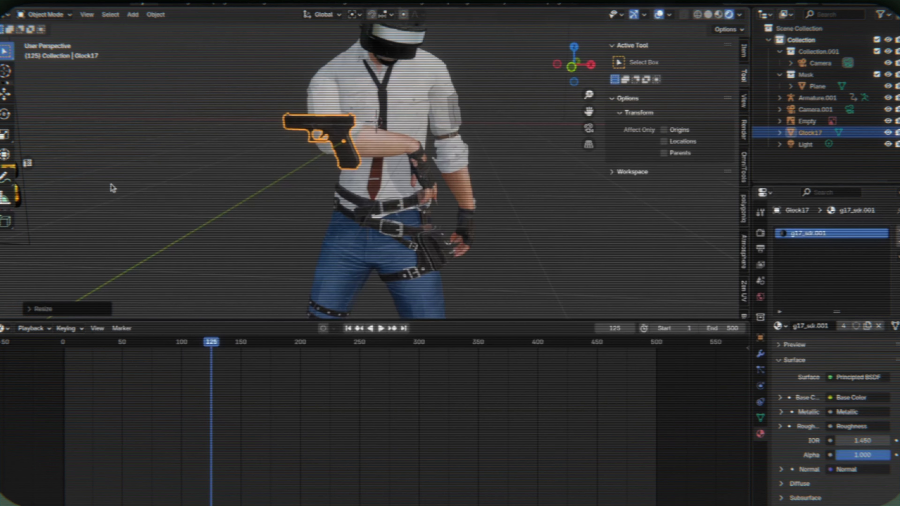
{"action": "key", "text": "r"}
{"action": "left_click", "coordinate": [283, 128]}
{"action": "key", "text": "r"}
{"action": "left_click", "coordinate": [443, 113]}
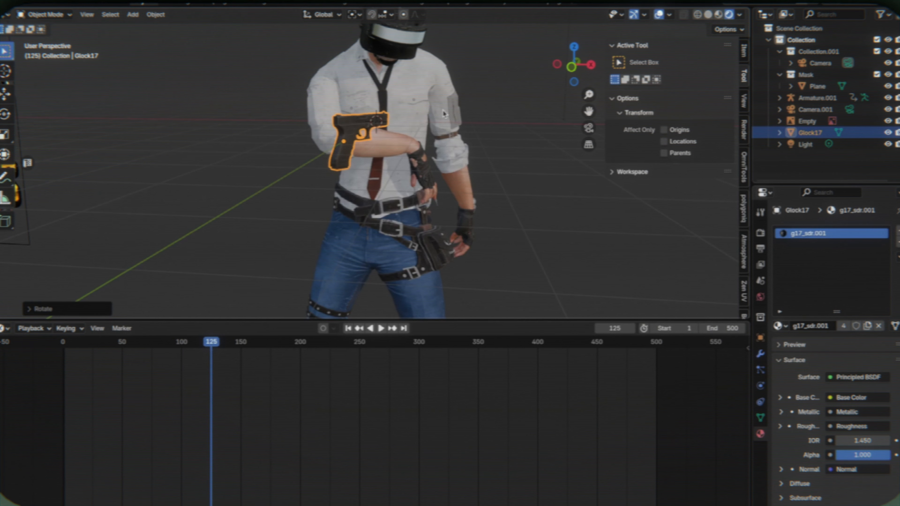
{"action": "key", "text": "r"}
{"action": "key", "text": "x"}
{"action": "key", "text": "x"}
{"action": "left_click", "coordinate": [429, 236]}
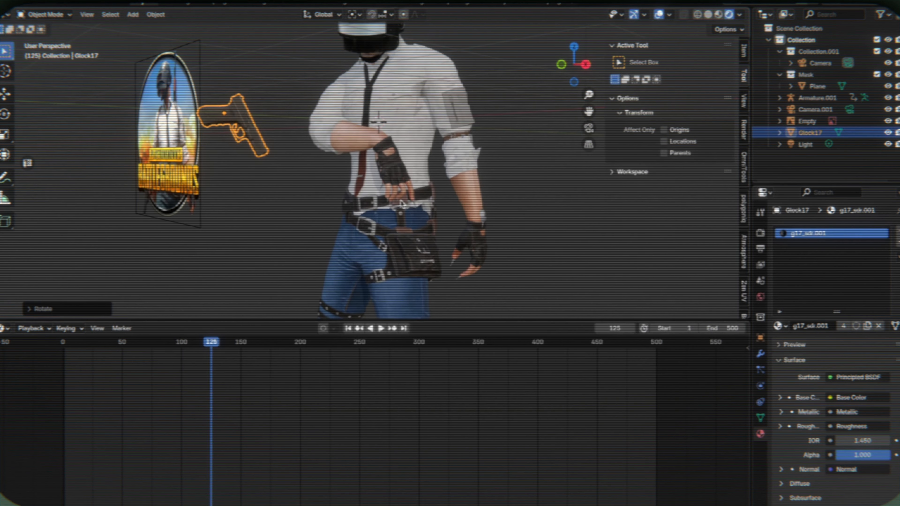
- Snap the Glock17 to the 3D cursor at the character's right hand and move the timeline to frame 122
{"action": "right_click", "coordinate": [431, 253]}
{"action": "left_click", "coordinate": [494, 301]}
{"action": "scroll", "coordinate": [372, 195], "scroll_direction": "up", "scroll_amount": 3}
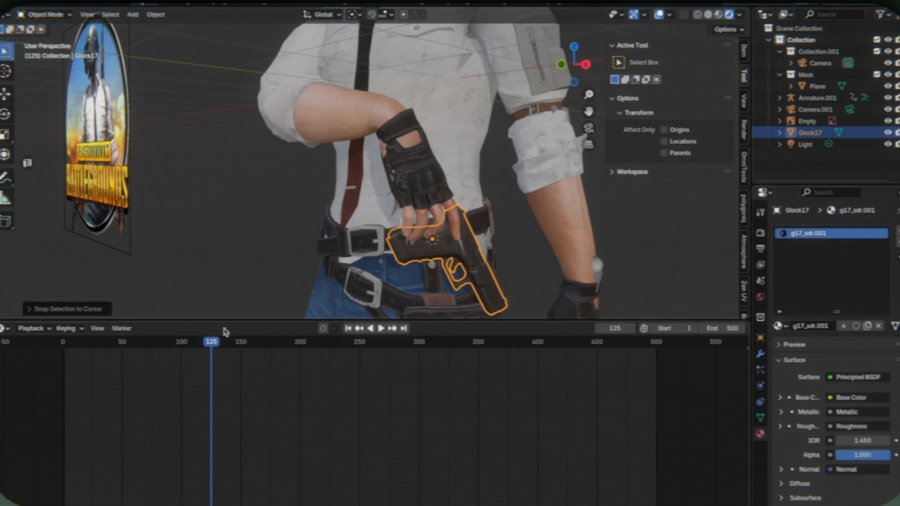
{"action": "left_click_drag", "start_coordinate": [213, 346], "coordinate": [207, 346]}
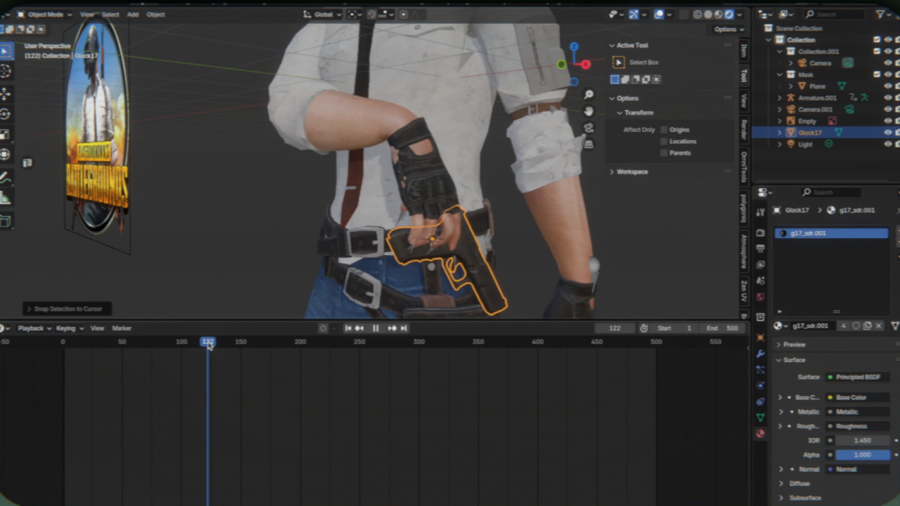
- Move the Glock17 along its local Z and local X axes to fit it against the right hand
{"action": "key", "text": "g"}
{"action": "key", "text": "z"}
{"action": "key", "text": "z"}
{"action": "left_click", "coordinate": [490, 188]}
{"action": "middle_click_drag", "start_coordinate": [490, 188], "coordinate": [503, 188]}
{"action": "scroll", "coordinate": [491, 187], "scroll_direction": "up", "scroll_amount": 3}
{"action": "key", "text": "g"}
{"action": "key", "text": "x"}
{"action": "key", "text": "x"}
{"action": "left_click", "coordinate": [492, 193]}
- Rotate the Glock17 about 20° around its local Z axis and shift it along its local X axis beside the belt
{"action": "key", "text": "r"}
{"action": "key", "text": "z"}
{"action": "key", "text": "z"}
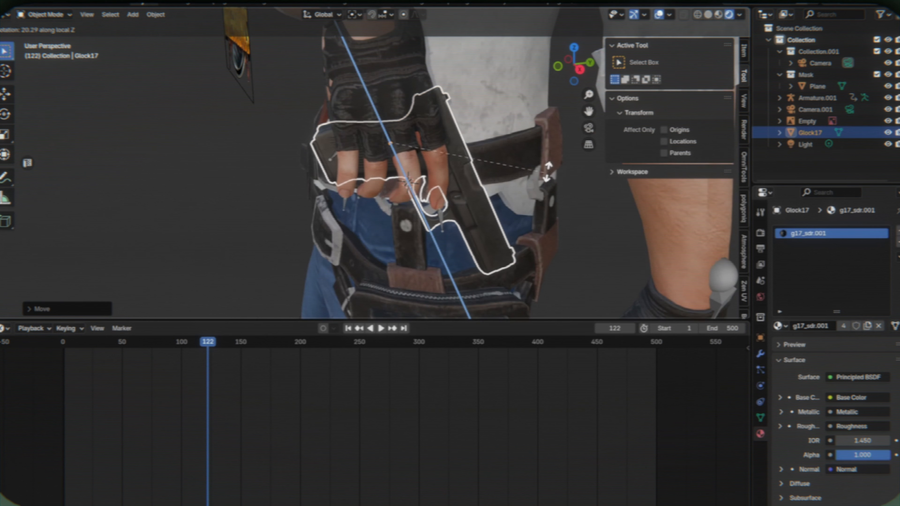
{"action": "left_click", "coordinate": [552, 161]}
{"action": "scroll", "coordinate": [550, 157], "scroll_direction": "down", "scroll_amount": 5}
{"action": "middle_click_drag", "start_coordinate": [552, 161], "coordinate": [555, 165]}
{"action": "key", "text": "g"}
{"action": "key", "text": "x"}
{"action": "key", "text": "x"}
{"action": "left_click", "coordinate": [557, 163]}
{"action": "scroll", "coordinate": [554, 160], "scroll_direction": "down", "scroll_amount": 4}
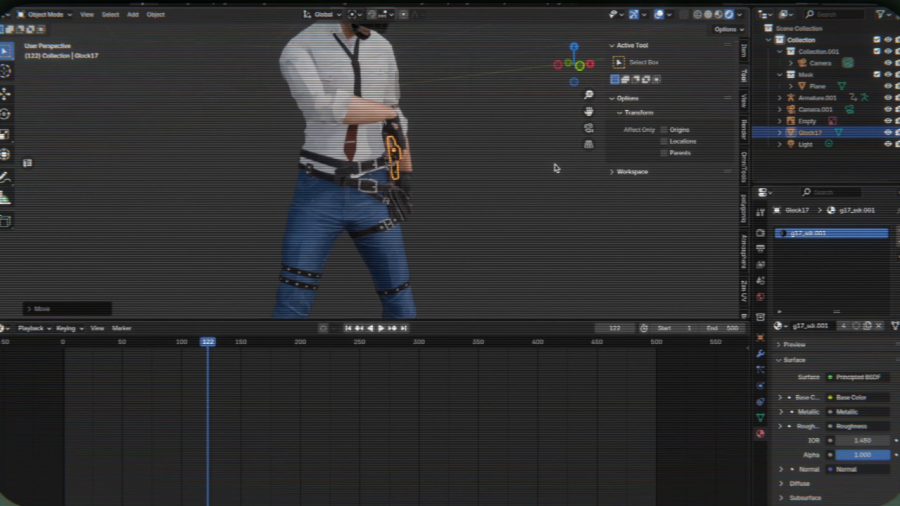
- Add a Child Of constraint to the Glock17 with Armature.001 as its target
{"action": "scroll", "coordinate": [555, 166], "scroll_direction": "up", "scroll_amount": 4}
{"action": "left_click", "coordinate": [759, 355]}
{"action": "left_click", "coordinate": [858, 231]}
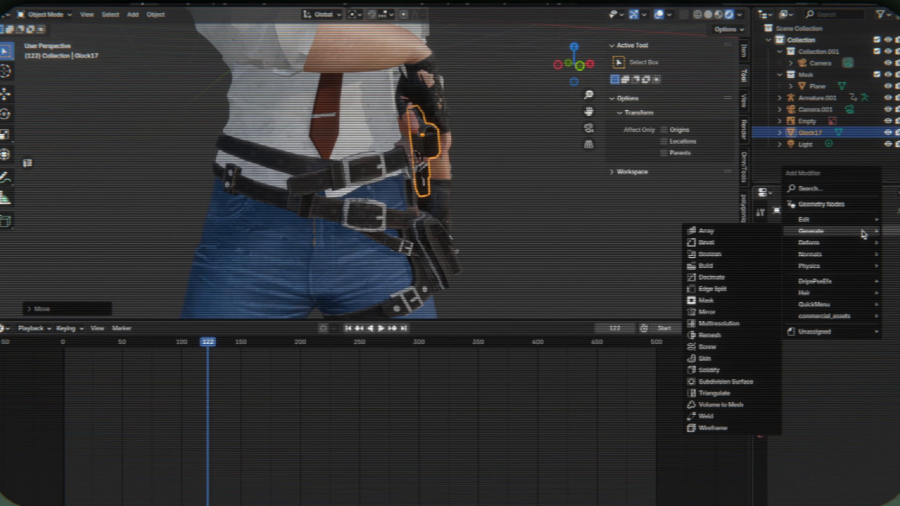
{"action": "left_click", "coordinate": [760, 401]}
{"action": "left_click", "coordinate": [815, 230]}
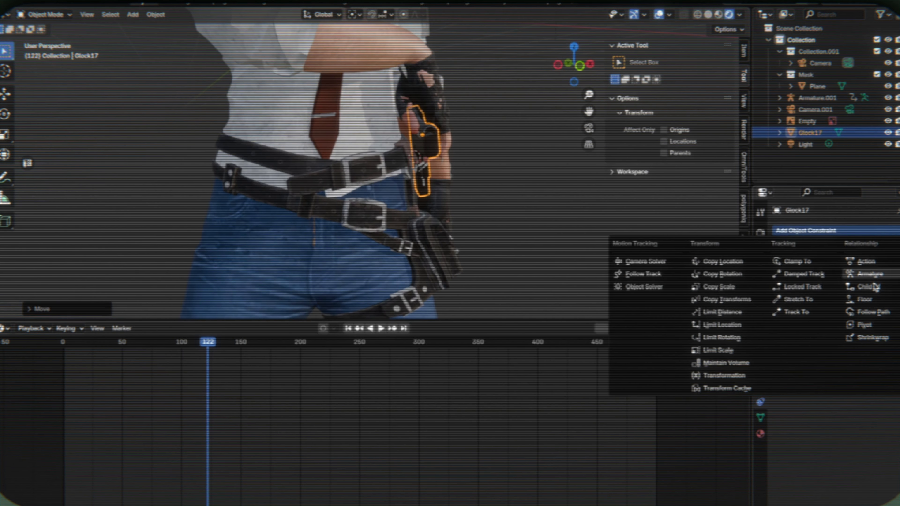
{"action": "left_click", "coordinate": [883, 288]}
{"action": "left_click_drag", "start_coordinate": [751, 146], "coordinate": [704, 146]}
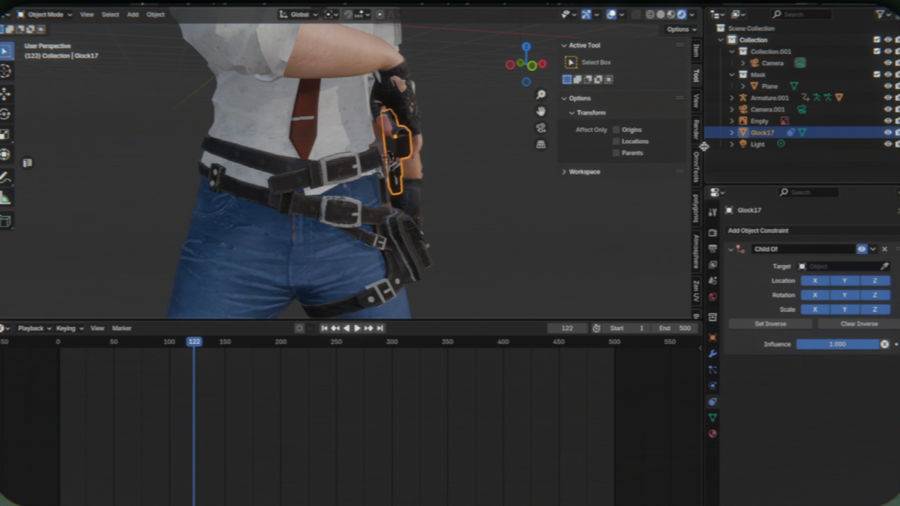
{"action": "left_click", "coordinate": [875, 266]}
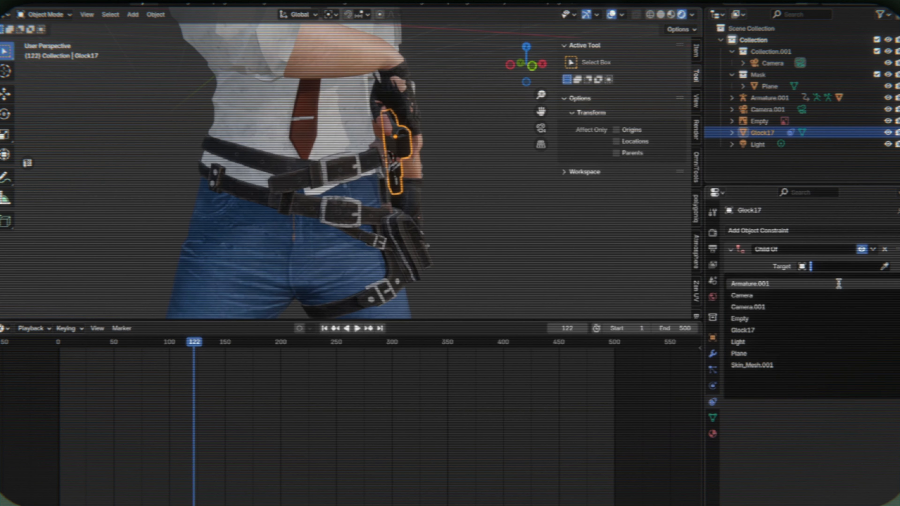
{"action": "left_click", "coordinate": [839, 283]}
- Show the character in wireframe, put Armature.001 in Pose Mode and look up the name of the hip bone
{"action": "key", "text": "shift+z"}
{"action": "left_click", "coordinate": [291, 168]}
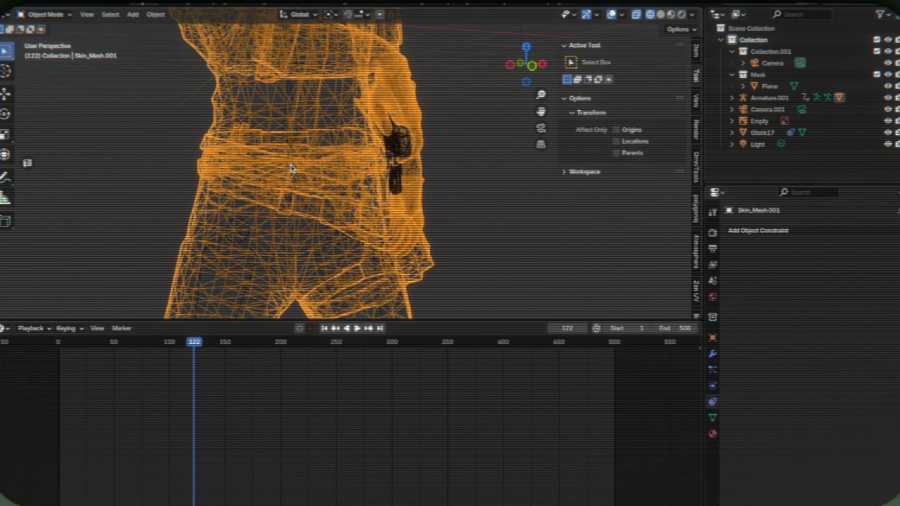
{"action": "left_click", "coordinate": [297, 131]}
{"action": "left_click", "coordinate": [56, 15]}
{"action": "left_click", "coordinate": [55, 54]}
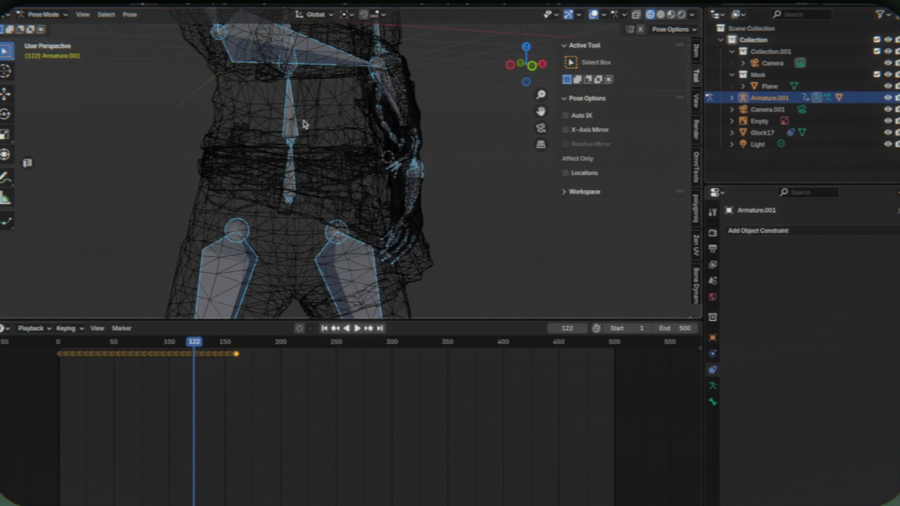
{"action": "left_click", "coordinate": [291, 177]}
{"action": "key", "text": "g"}
{"action": "key", "text": "Escape"}
{"action": "key", "text": "g"}
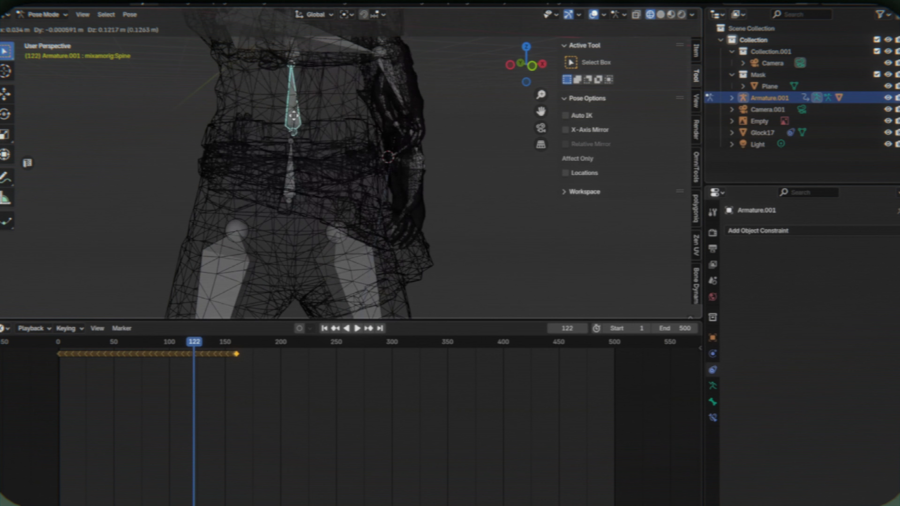
{"action": "key", "text": "Escape"}
{"action": "left_click", "coordinate": [291, 186]}
{"action": "left_click", "coordinate": [713, 402]}
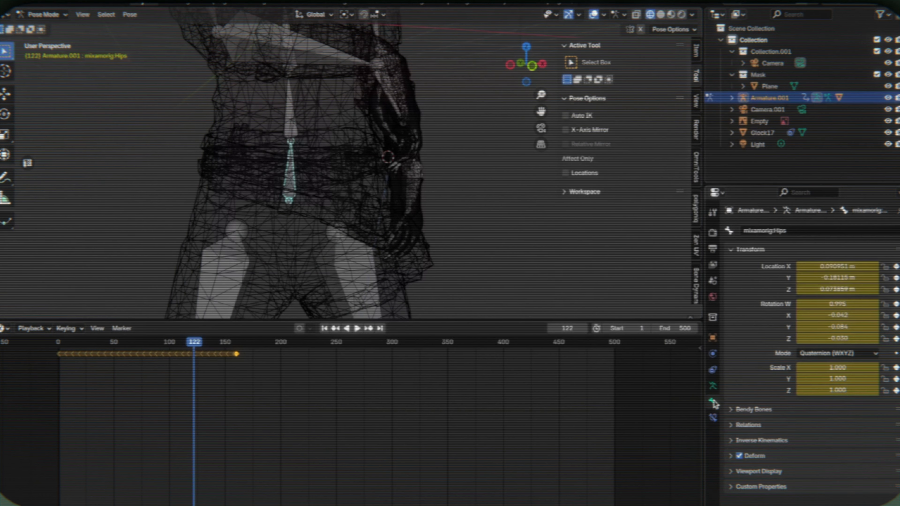
- Set the bone of the Glock17's Child Of constraint to mixamorig:Hips in Object Mode and duplicate the constraint
{"action": "left_click", "coordinate": [54, 17]}
{"action": "left_click", "coordinate": [51, 27]}
{"action": "key", "text": "z"}
{"action": "left_click", "coordinate": [411, 170]}
{"action": "left_click", "coordinate": [398, 135]}
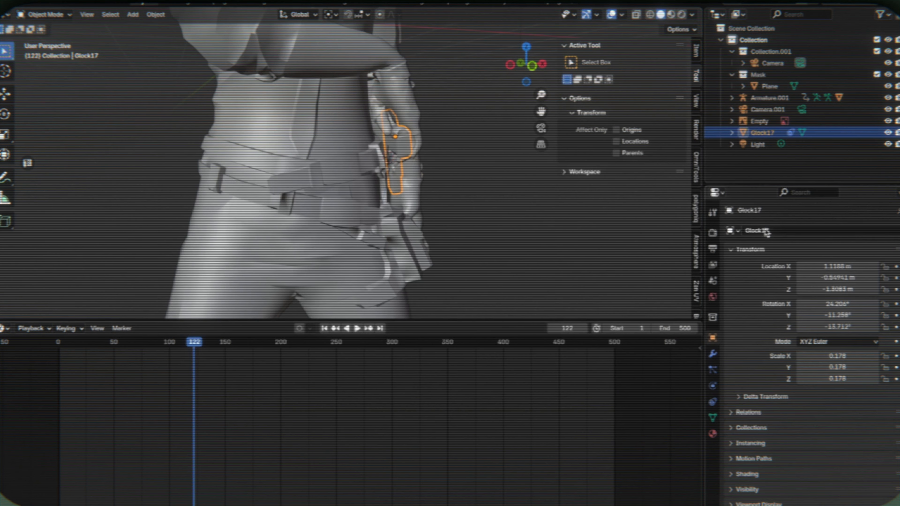
{"action": "left_click", "coordinate": [713, 357]}
{"action": "left_click", "coordinate": [713, 402]}
{"action": "left_click", "coordinate": [836, 280]}
{"action": "left_click", "coordinate": [823, 300]}
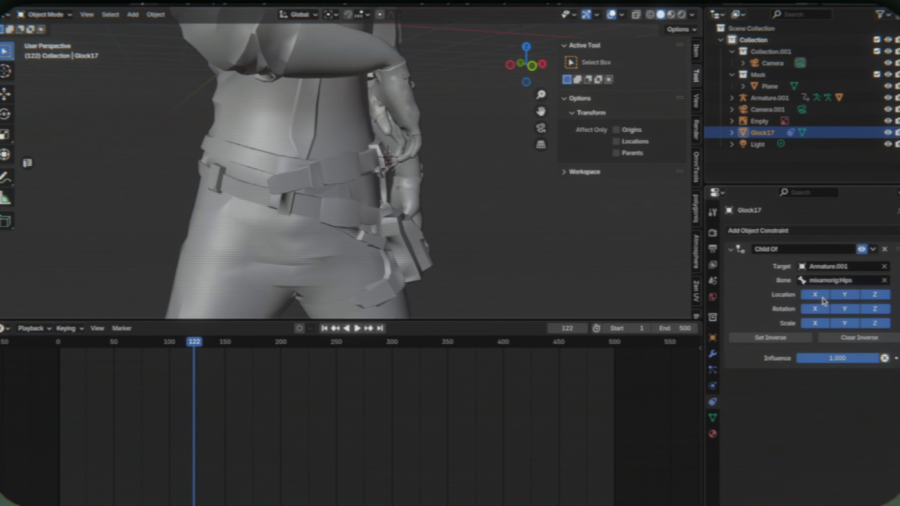
{"action": "left_click", "coordinate": [873, 249]}
{"action": "left_click", "coordinate": [852, 276]}
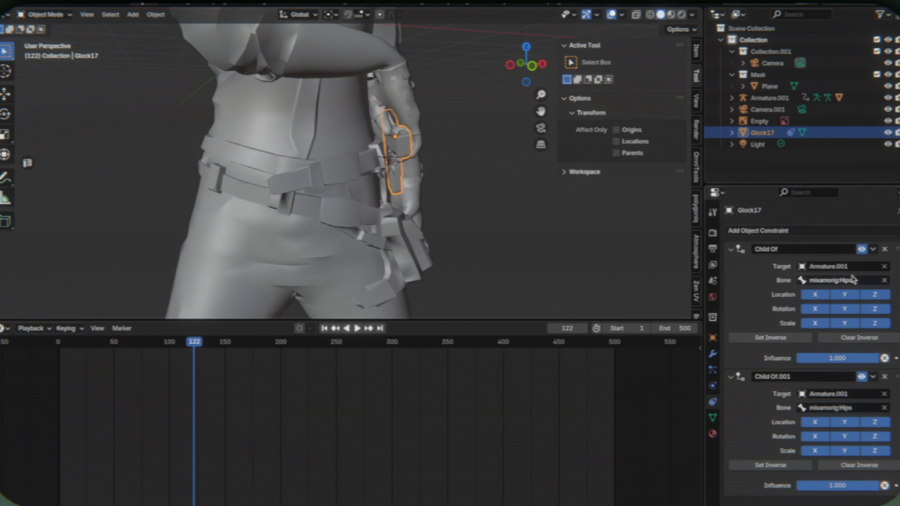
- Put Armature.001 in Pose Mode in wireframe view and look up the name of the bone in the hand beside the pistol
{"action": "middle_click_drag", "start_coordinate": [574, 210], "coordinate": [521, 156]}
{"action": "middle_click_drag", "start_coordinate": [477, 111], "coordinate": [408, 139]}
{"action": "key", "text": "z"}
{"action": "left_click", "coordinate": [352, 139]}
{"action": "left_click", "coordinate": [366, 108]}
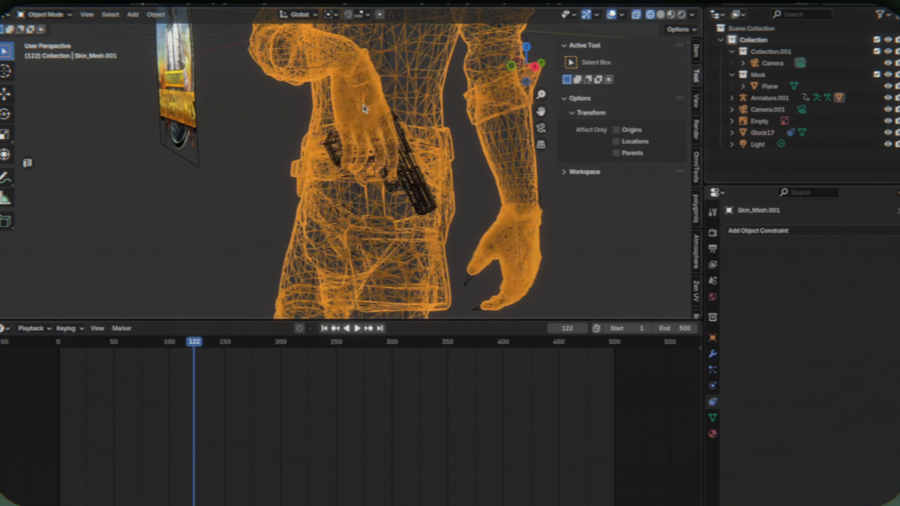
{"action": "left_click", "coordinate": [359, 96]}
{"action": "left_click", "coordinate": [44, 15]}
{"action": "left_click", "coordinate": [42, 52]}
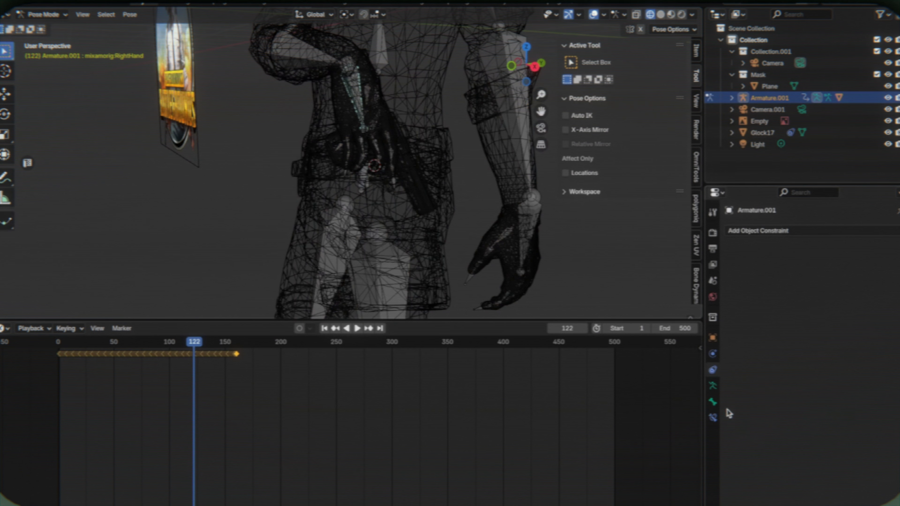
{"action": "left_click", "coordinate": [712, 402]}
- Return to Object Mode in solid view and set the bone of the Glock17's second Child Of constraint to mixamorig:RightHand
{"action": "left_click", "coordinate": [44, 15]}
{"action": "left_click", "coordinate": [39, 26]}
{"action": "key", "text": "shift+z"}
{"action": "left_click", "coordinate": [418, 179]}
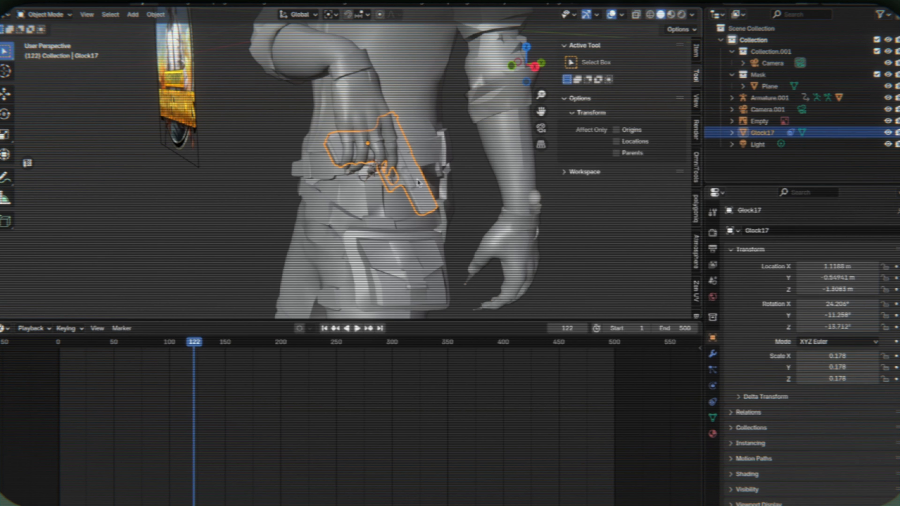
{"action": "left_click", "coordinate": [712, 354]}
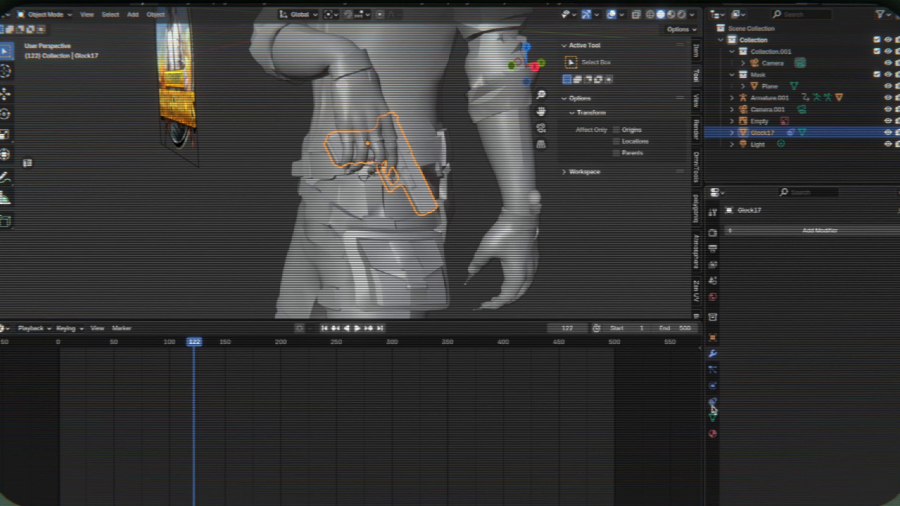
{"action": "left_click", "coordinate": [712, 404]}
{"action": "left_click", "coordinate": [860, 410]}
{"action": "type", "text": "right"}
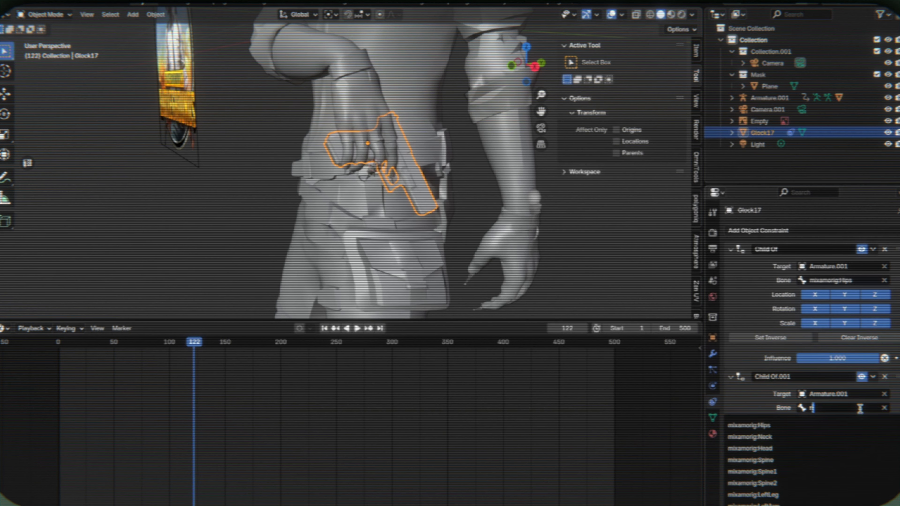
{"action": "left_click", "coordinate": [806, 450]}
{"action": "left_click", "coordinate": [805, 464]}
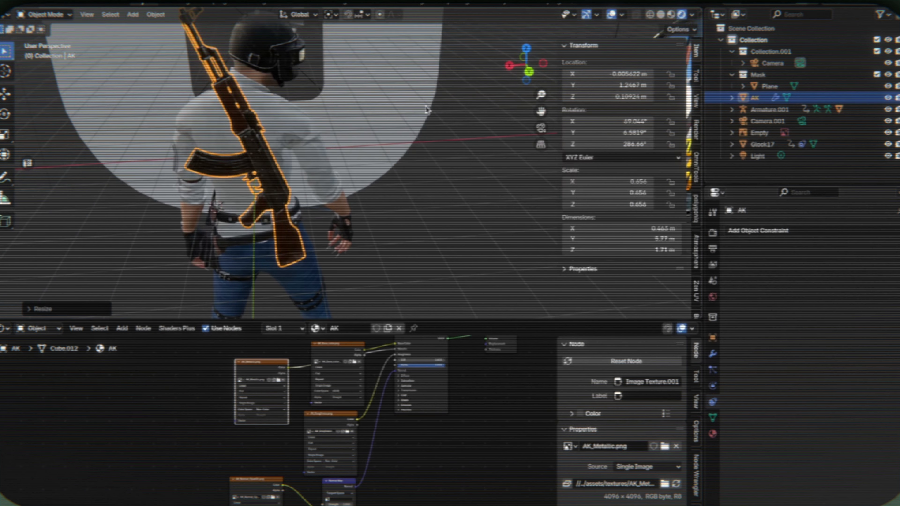
- Move the AK beside the character's shoulder, to about X 0.69 m and Z 0.91 m
{"action": "key", "text": "g"}
{"action": "key", "text": "x"}
{"action": "left_click", "coordinate": [392, 101]}
{"action": "key", "text": "g"}
{"action": "key", "text": "z"}
{"action": "left_click", "coordinate": [394, 70]}
{"action": "middle_click_drag", "start_coordinate": [457, 73], "coordinate": [388, 68]}
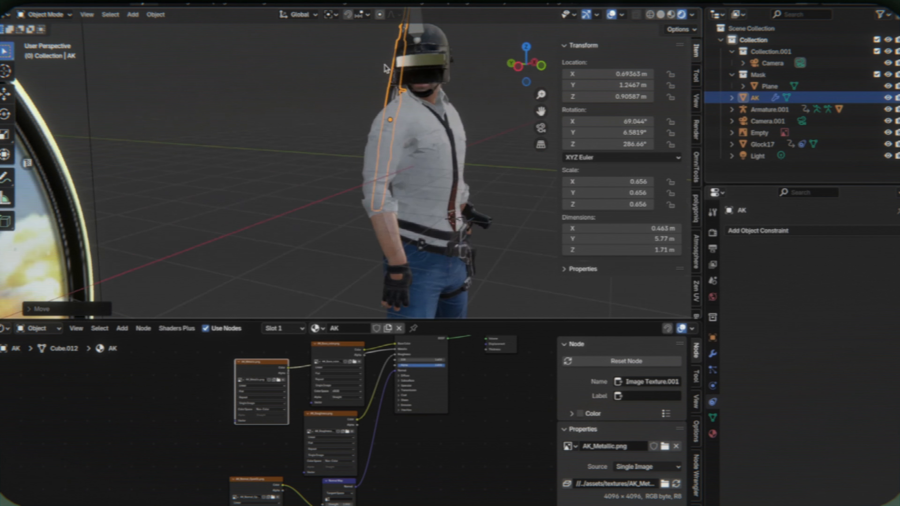
- Scale the AK down to about 0.567 in the camera view
{"action": "key", "text": "KP_0"}
{"action": "key", "text": "s"}
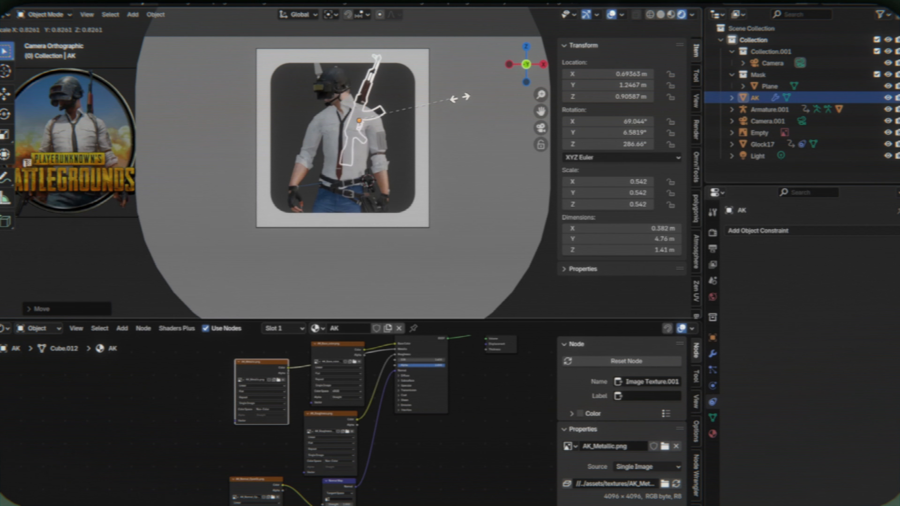
{"action": "left_click", "coordinate": [460, 95]}
{"action": "key", "text": "g"}
{"action": "key", "text": "z"}
{"action": "key", "text": "z"}
{"action": "right_click", "coordinate": [422, 138]}
- Slide the AK along its local Y axis to about X 0.77 m and Z 1.09 m
{"action": "key", "text": "g"}
{"action": "key", "text": "y"}
{"action": "key", "text": "y"}
{"action": "left_click", "coordinate": [384, 162]}
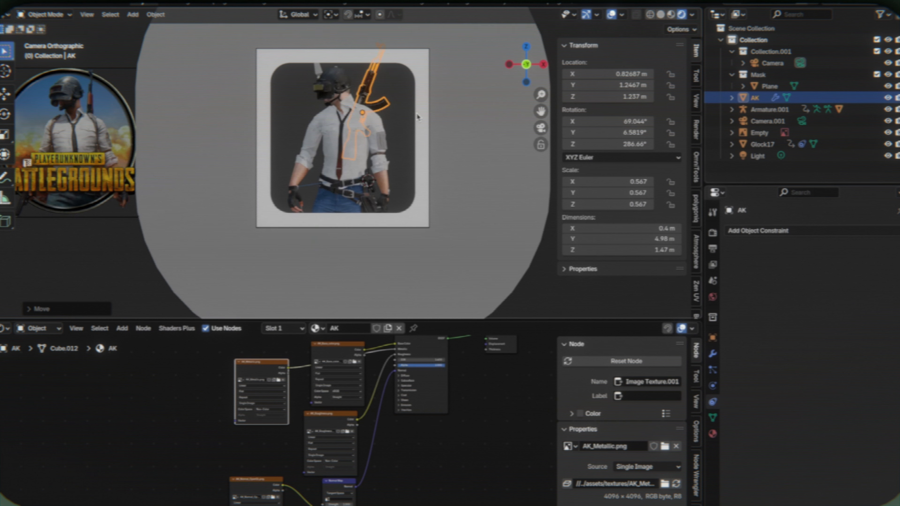
{"action": "key", "text": "g"}
{"action": "key", "text": "y"}
{"action": "key", "text": "y"}
{"action": "left_click", "coordinate": [411, 120]}
{"action": "left_click", "coordinate": [402, 142]}
{"action": "left_click", "coordinate": [384, 108]}
- Add a Child Of constraint to the AK with Armature.001 as its target
{"action": "left_click", "coordinate": [752, 231]}
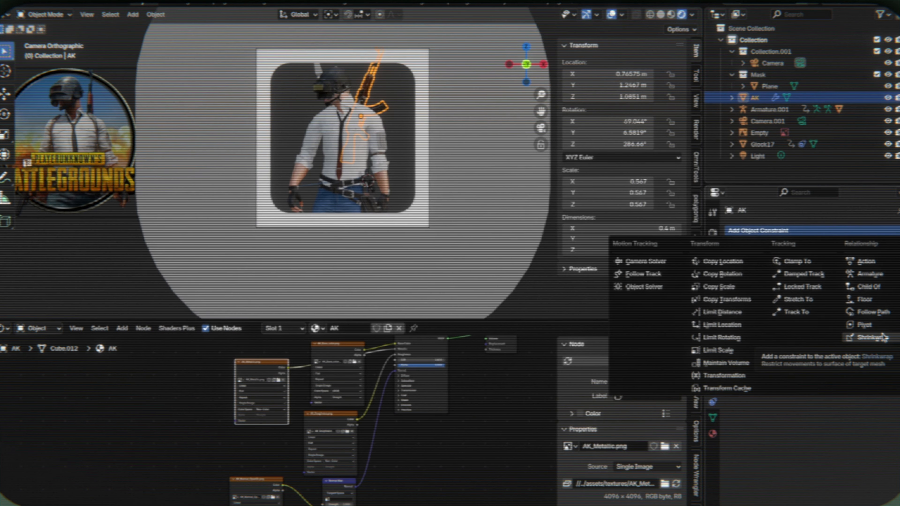
{"action": "left_click", "coordinate": [869, 286]}
{"action": "left_click", "coordinate": [843, 266]}
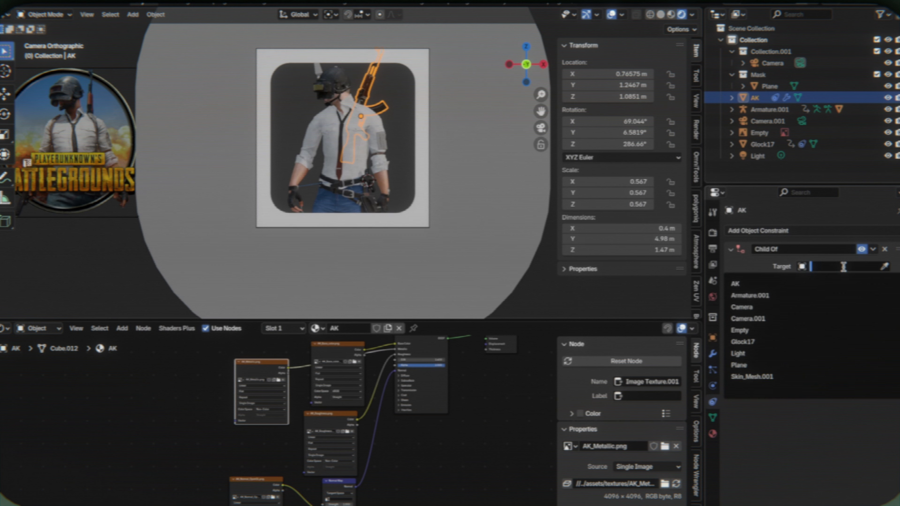
{"action": "left_click", "coordinate": [783, 295]}
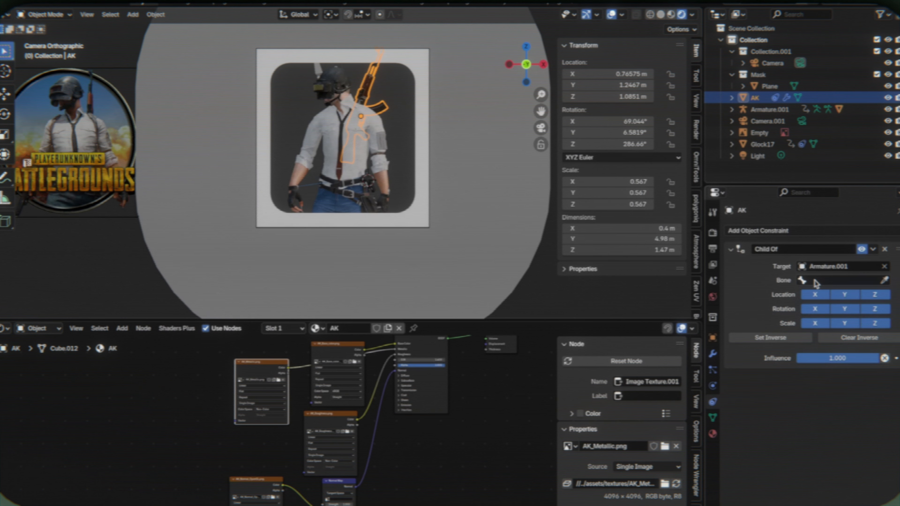
- Set the bone of the AK's Child Of constraint to mixamorig:Spine2, with the viewport in solid shading
{"action": "mouse_move", "coordinate": [398, 94]}
{"action": "middle_mouse_down"}
{"action": "mouse_move", "coordinate": [291, 95]}
{"action": "mouse_move", "coordinate": [312, 143]}
{"action": "middle_mouse_up"}
{"action": "scroll", "coordinate": [399, 94], "scroll_direction": "up", "scroll_amount": 5}
{"action": "key", "text": "shift+z"}
{"action": "left_click", "coordinate": [270, 109]}
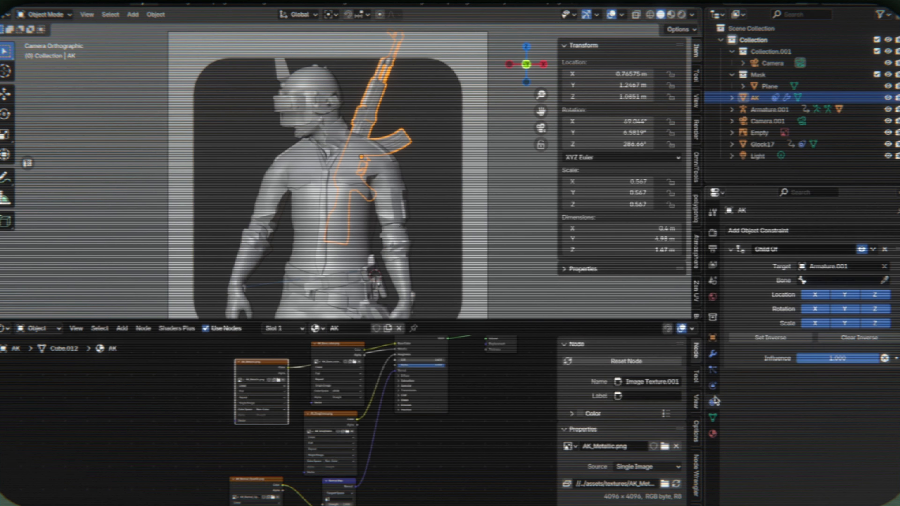
{"action": "left_click", "coordinate": [843, 280]}
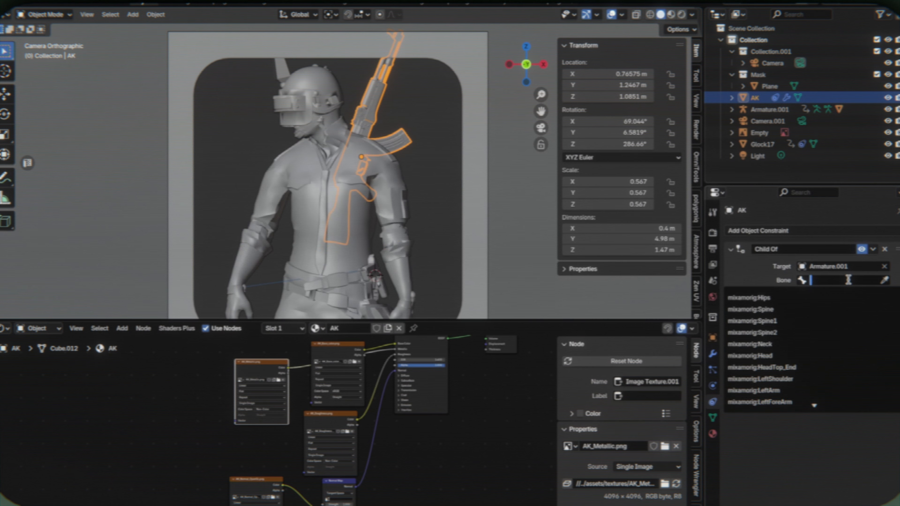
{"action": "type", "text": "spine"}
{"action": "left_click", "coordinate": [761, 308]}
{"action": "left_click", "coordinate": [790, 340]}
{"action": "scroll", "coordinate": [319, 213], "scroll_direction": "down", "scroll_amount": 1}
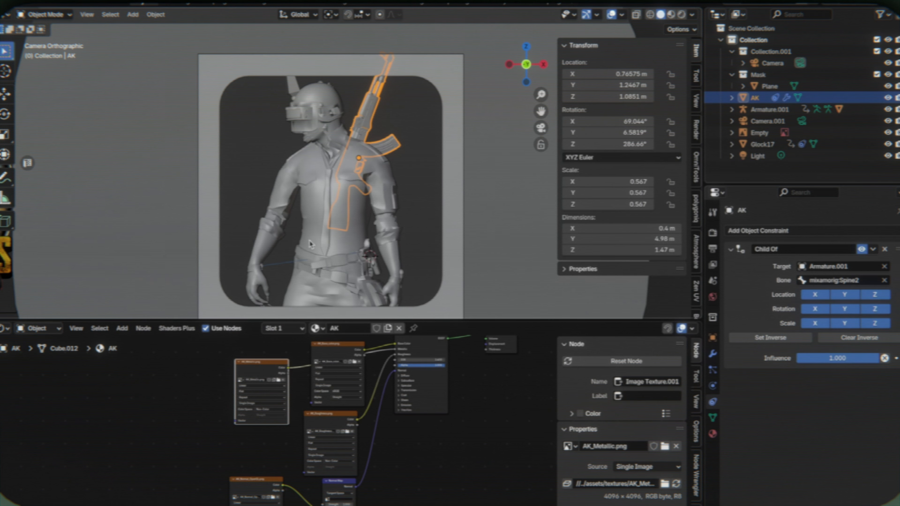
- Replace the Shader Editor with the Timeline, go to frame 72 and show the viewport in rendered shading
{"action": "left_click", "coordinate": [4, 328]}
{"action": "left_click", "coordinate": [142, 373]}
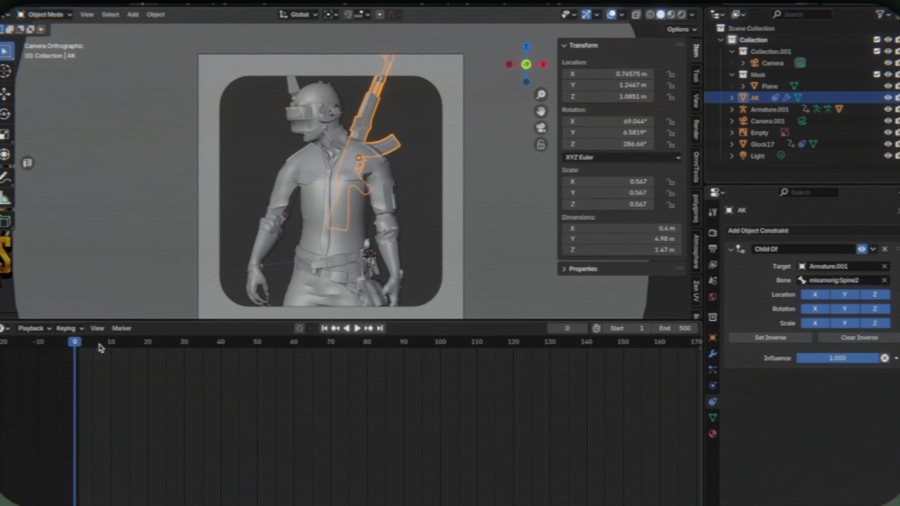
{"action": "left_click_drag", "start_coordinate": [99, 344], "coordinate": [339, 336]}
{"action": "left_click", "coordinate": [383, 132]}
{"action": "key", "text": "z"}
{"action": "left_click", "coordinate": [385, 76]}
- Move the AK along the X axis to about 1.16 m at frame 72
{"action": "left_click", "coordinate": [374, 140]}
{"action": "key", "text": "g"}
{"action": "key", "text": "x"}
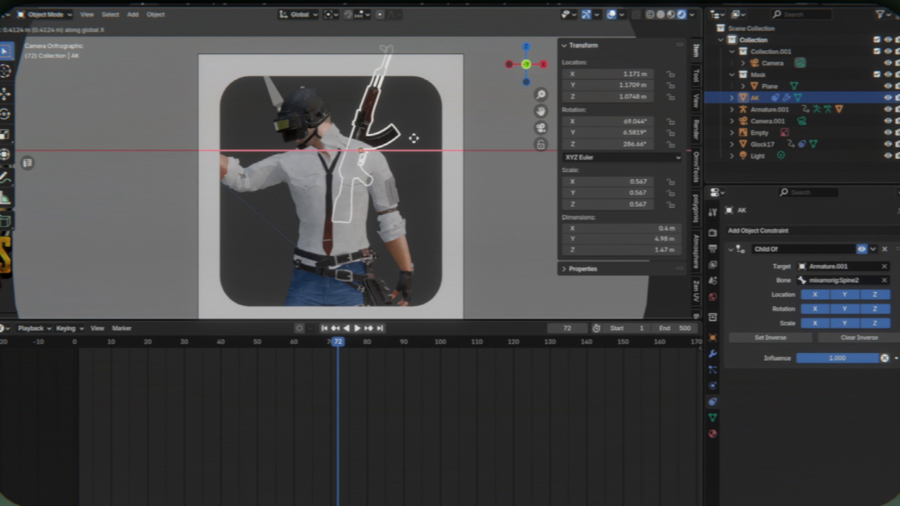
{"action": "left_click", "coordinate": [415, 139]}
- Try to rotate the AK about its individual axes at frame 72
{"action": "key", "text": "r"}
{"action": "key", "text": "x"}
{"action": "key", "text": "y"}
{"action": "key", "text": "y"}
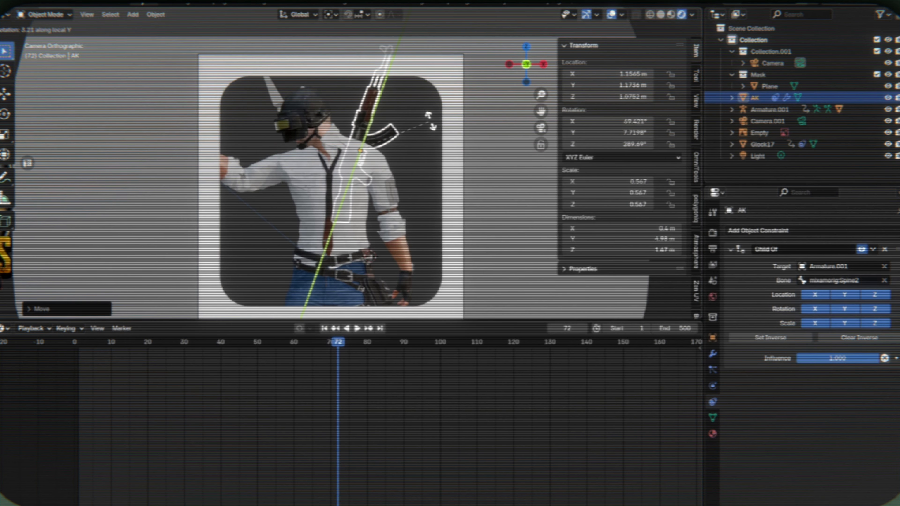
{"action": "key", "text": "x"}
{"action": "key", "text": "z"}
{"action": "left_click", "coordinate": [440, 172]}
{"action": "left_click", "coordinate": [350, 308]}
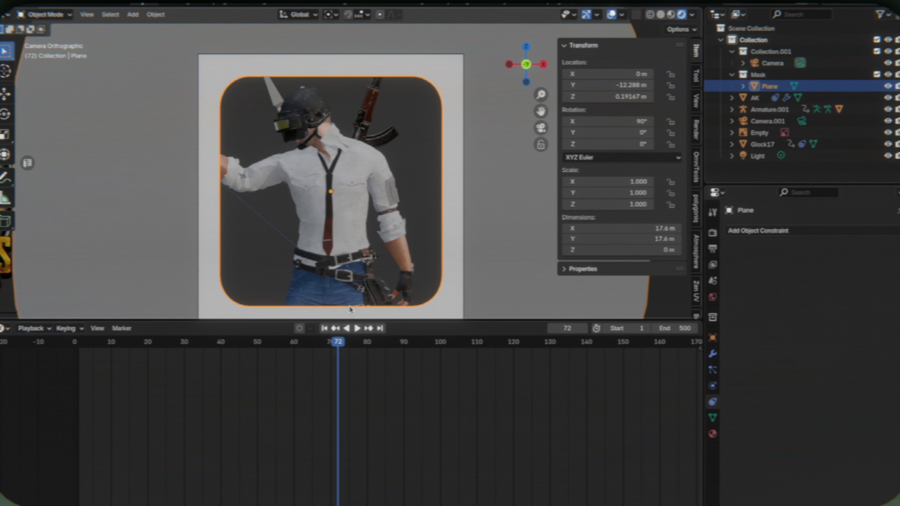
- Shift the AK along the X axis to about 0.98 m
{"action": "left_click", "coordinate": [384, 138]}
{"action": "key", "text": "g"}
{"action": "key", "text": "x"}
{"action": "left_click", "coordinate": [457, 139]}
{"action": "left_click", "coordinate": [474, 208]}
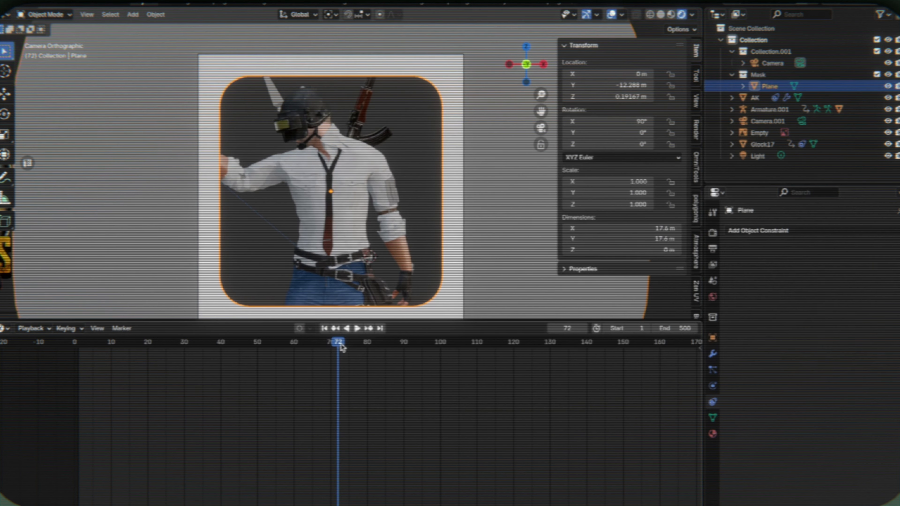
- Go to frame 152 and move the AK along the X axis to about 0.75 m
{"action": "left_click_drag", "start_coordinate": [339, 344], "coordinate": [631, 365]}
{"action": "left_click", "coordinate": [396, 142]}
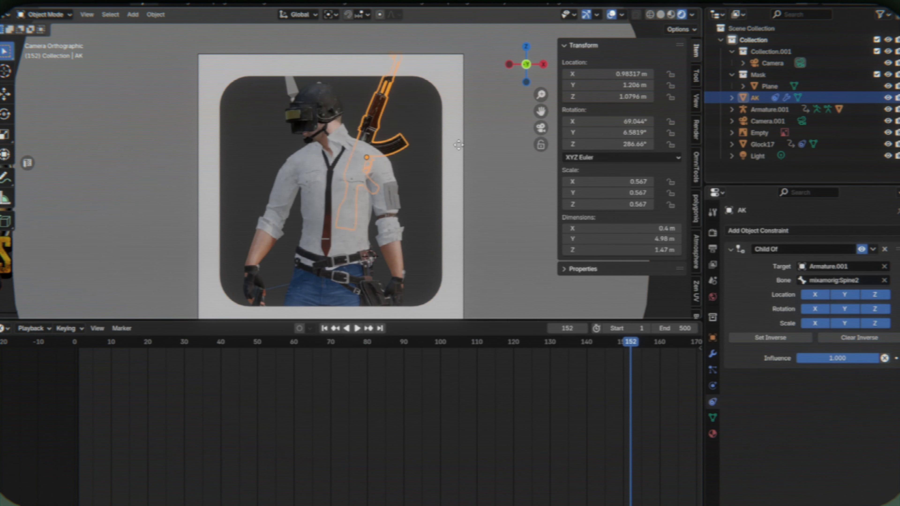
{"action": "key", "text": "g"}
{"action": "key", "text": "x"}
{"action": "left_click", "coordinate": [460, 141]}
- Rotate the AK by about 14° around the global Y axis so it tilts across the back
{"action": "key", "text": "r"}
{"action": "key", "text": "y"}
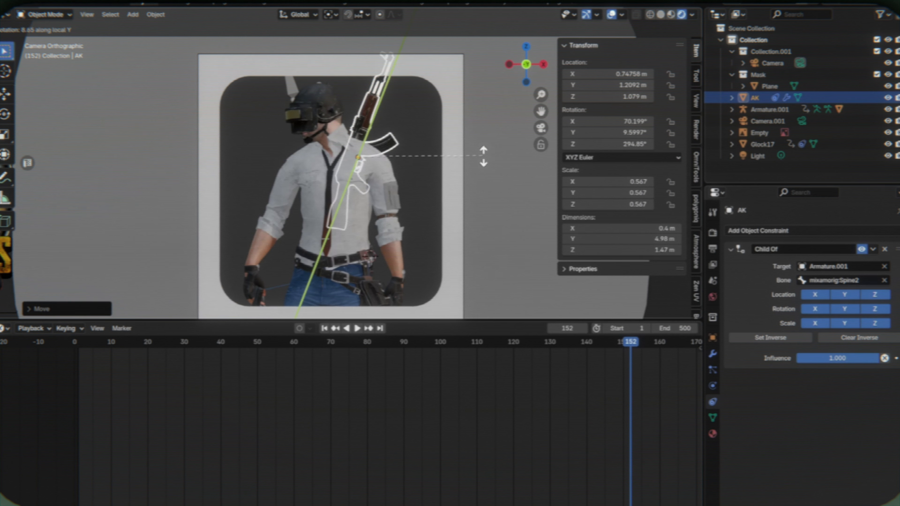
{"action": "key", "text": "x"}
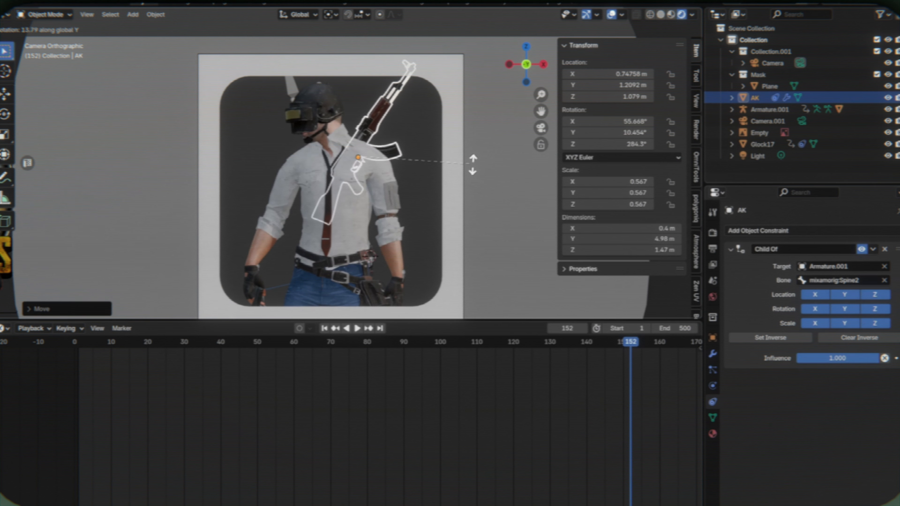
{"action": "left_click", "coordinate": [470, 157]}
{"action": "left_click", "coordinate": [475, 253]}
- Go to frame 0 and nudge the AK along the X axis behind the character's shoulder
{"action": "left_click_drag", "start_coordinate": [613, 371], "coordinate": [73, 360]}
{"action": "left_click", "coordinate": [347, 116]}
{"action": "key", "text": "g"}
{"action": "key", "text": "x"}
{"action": "left_click", "coordinate": [319, 117]}
{"action": "left_click", "coordinate": [83, 202]}
{"action": "scroll", "coordinate": [124, 167], "scroll_direction": "down", "scroll_amount": 1}
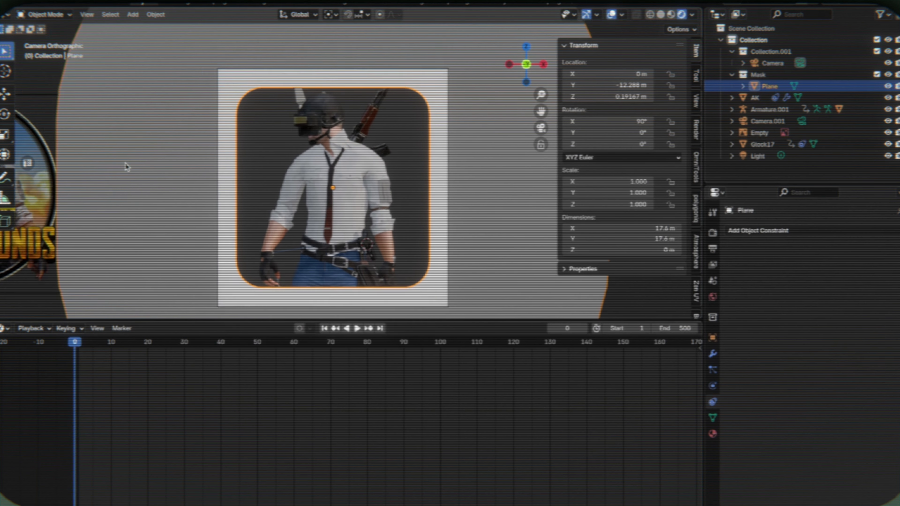
- Play the animation to check how the AK follows the body, and return the viewport to solid shading
{"action": "key", "text": "space"}
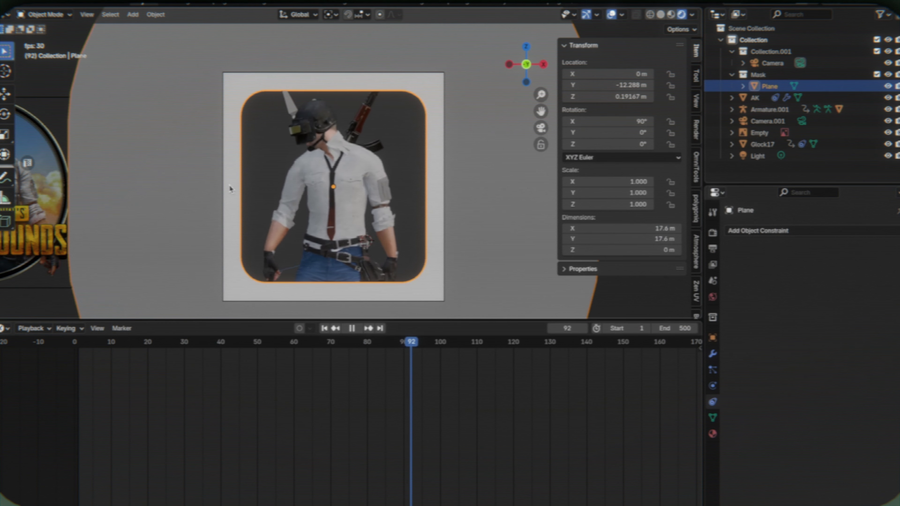
{"action": "key", "text": "space"}
{"action": "key", "text": "z"}
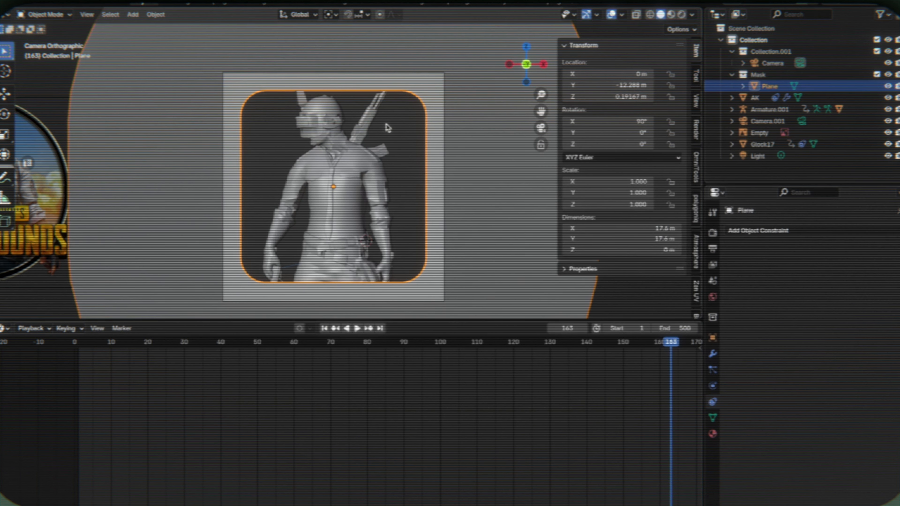
- Collapse the scene collection and import the pexels-pixabay-221125 image as a plane
{"action": "left_click", "coordinate": [61, 242]}
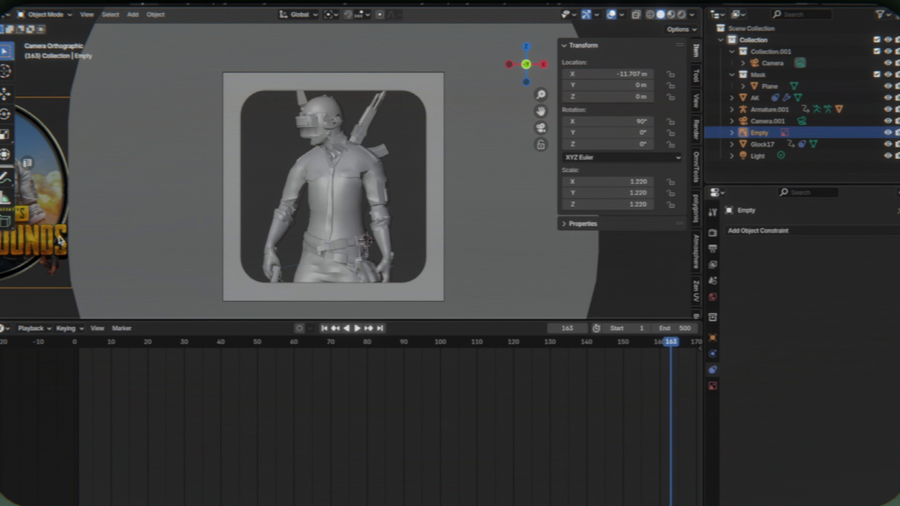
{"action": "scroll", "coordinate": [309, 198], "scroll_direction": "down", "scroll_amount": 2}
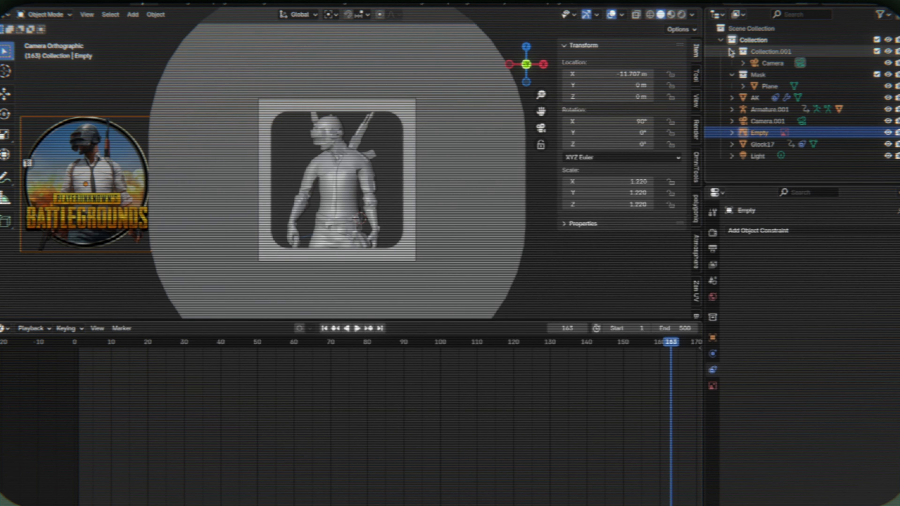
{"action": "left_click_drag", "start_coordinate": [731, 52], "coordinate": [735, 81]}
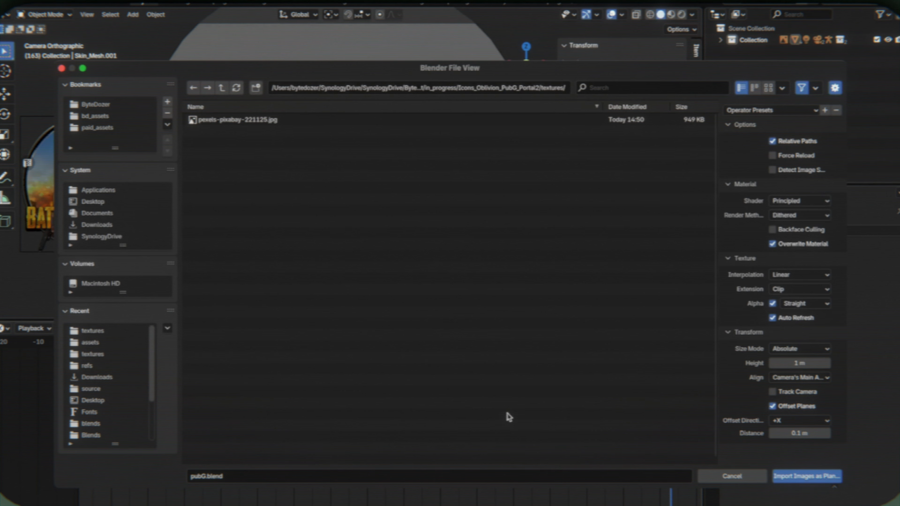
{"action": "double_click", "coordinate": [275, 120]}
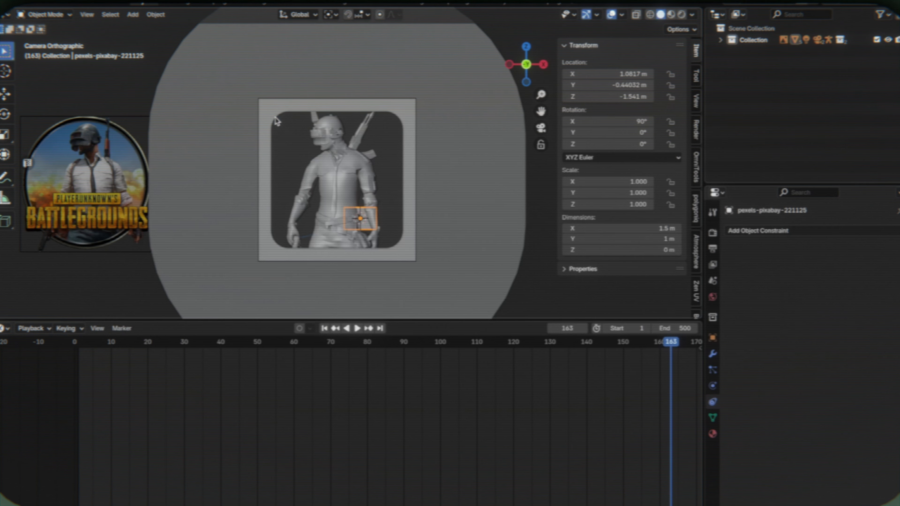
- Scale the image plane to about 10.95 and move it along X to about 0.14 m
{"action": "key", "text": "s"}
{"action": "left_click", "coordinate": [377, 168]}
{"action": "key", "text": "g"}
{"action": "key", "text": "x"}
{"action": "left_click", "coordinate": [359, 161]}
- Move the image plane behind the character to about Y 2.36 m and show the camera view in rendered shading
{"action": "middle_click_drag", "start_coordinate": [394, 214], "coordinate": [464, 224]}
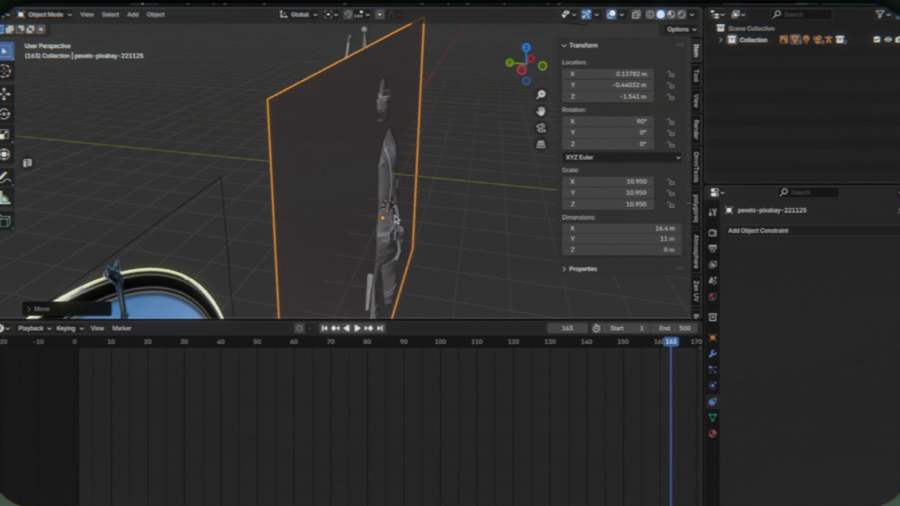
{"action": "key", "text": "g"}
{"action": "key", "text": "y"}
{"action": "left_click", "coordinate": [407, 216]}
{"action": "middle_click_drag", "start_coordinate": [408, 217], "coordinate": [297, 297]}
{"action": "key", "text": "KP_0"}
{"action": "key", "text": "z"}
{"action": "left_click", "coordinate": [374, 159]}
- Scale the image plane to about 11.19 and move it back along Y to about 6.99 m
{"action": "key", "text": "s"}
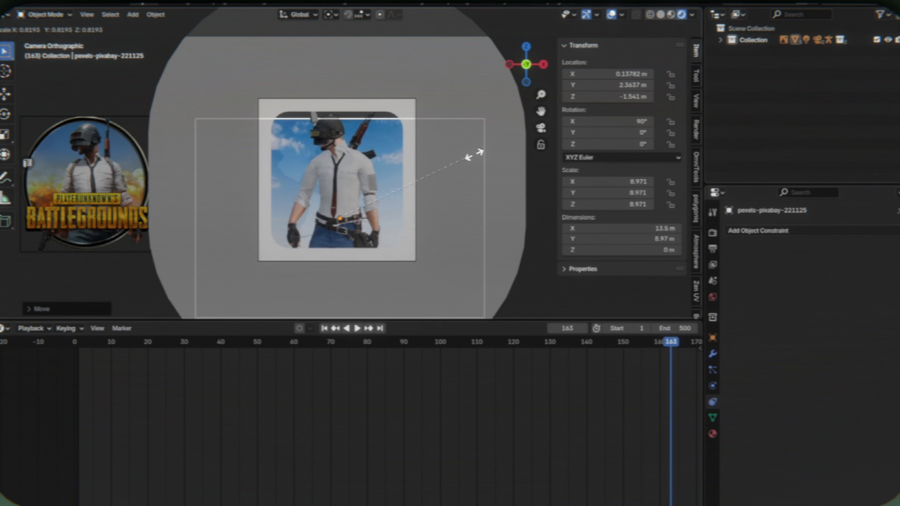
{"action": "left_click", "coordinate": [504, 134]}
{"action": "middle_click_drag", "start_coordinate": [440, 132], "coordinate": [506, 136]}
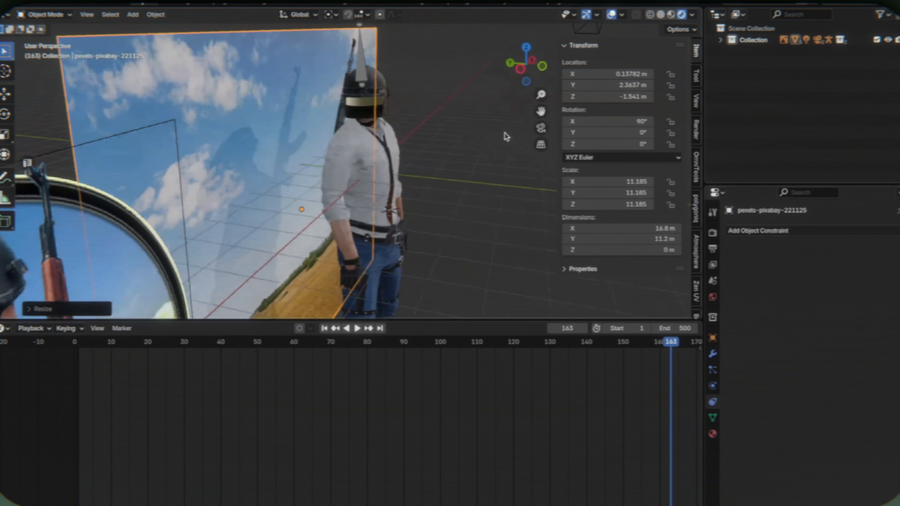
{"action": "scroll", "coordinate": [496, 143], "scroll_direction": "down", "scroll_amount": 3}
{"action": "key", "text": "g"}
{"action": "key", "text": "x"}
{"action": "key", "text": "y"}
{"action": "left_click", "coordinate": [384, 147]}
- Scale the image plane to about 10.0 in the camera view and raise it to about Z -1.47 m
{"action": "key", "text": "KP_0"}
{"action": "key", "text": "s"}
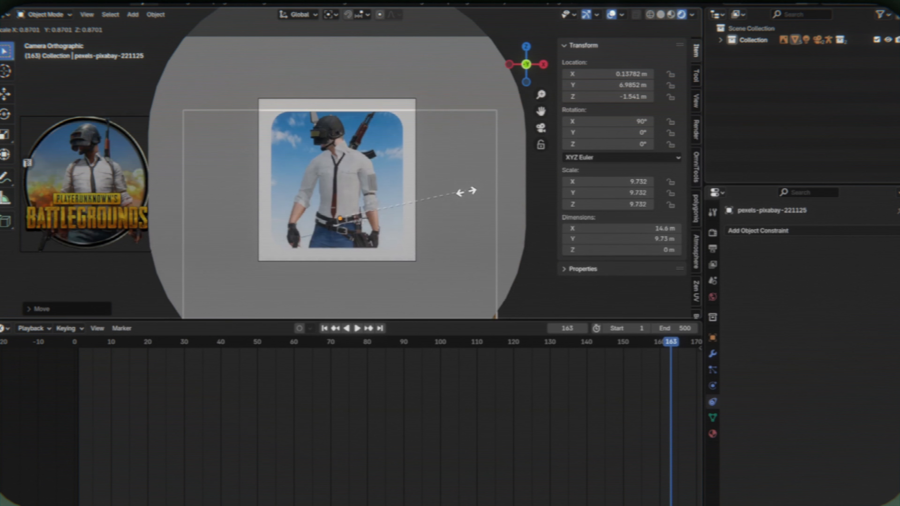
{"action": "key", "text": "g"}
{"action": "key", "text": "z"}
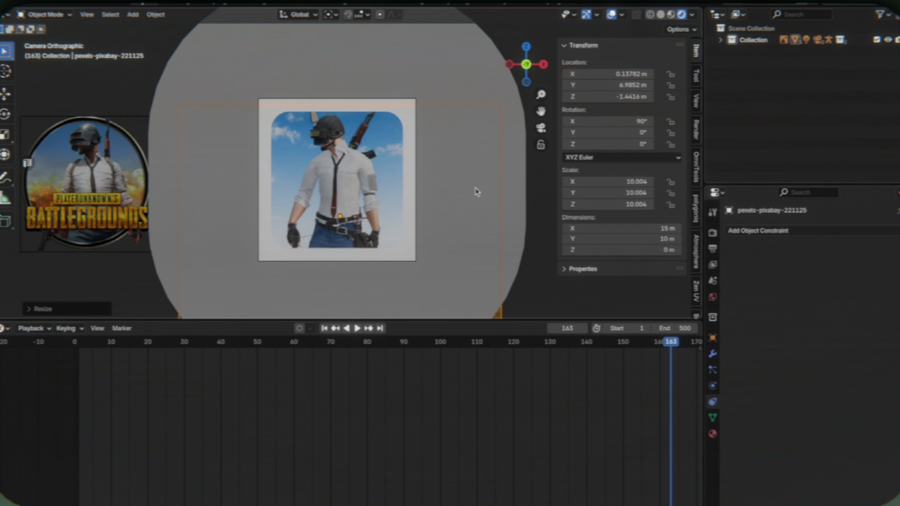
- Move the image plane much farther behind the character, to about Y 24.96 m, and return to the camera view
{"action": "middle_click_drag", "start_coordinate": [404, 180], "coordinate": [477, 192]}
{"action": "scroll", "coordinate": [476, 192], "scroll_direction": "down", "scroll_amount": 3}
{"action": "key", "text": "g"}
{"action": "key", "text": "y"}
{"action": "left_click", "coordinate": [209, 191]}
{"action": "middle_click_drag", "start_coordinate": [209, 192], "coordinate": [141, 189]}
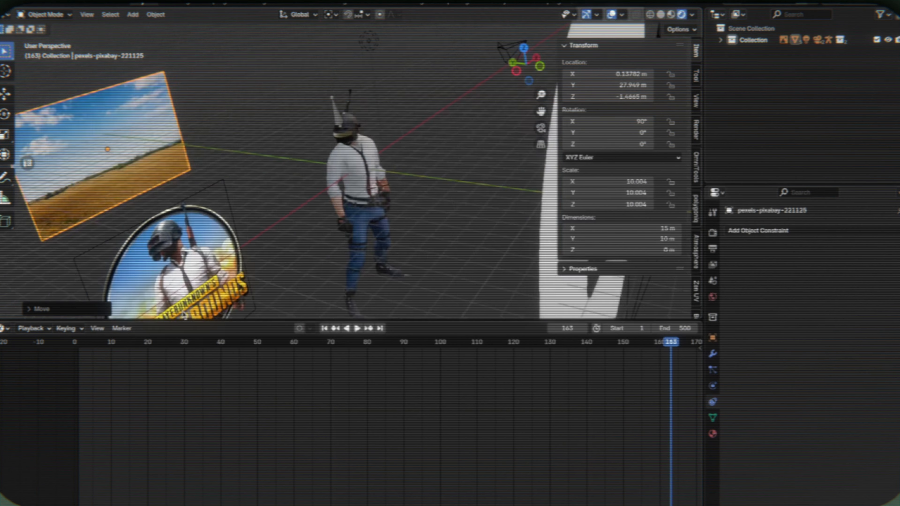
{"action": "key", "text": "KP_0"}
{"action": "scroll", "coordinate": [527, 182], "scroll_direction": "down", "scroll_amount": 2}
{"action": "middle_click_drag", "start_coordinate": [416, 175], "coordinate": [443, 179]}
{"action": "key", "text": "g"}
{"action": "key", "text": "y"}
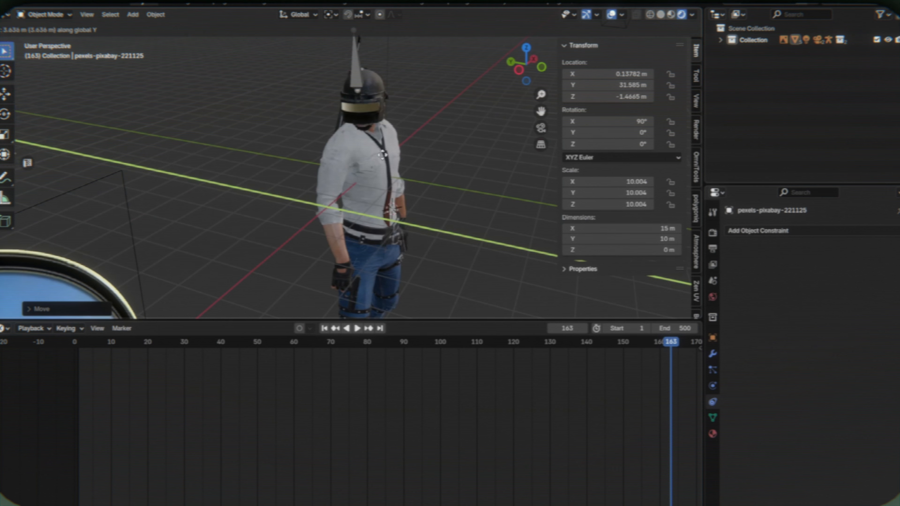
{"action": "left_click", "coordinate": [452, 153]}
{"action": "key", "text": "KP_0"}
- Replace the Principled BSDF in the sky image plane's material with an Emission shader in the Shader Editor
{"action": "left_click", "coordinate": [5, 328]}
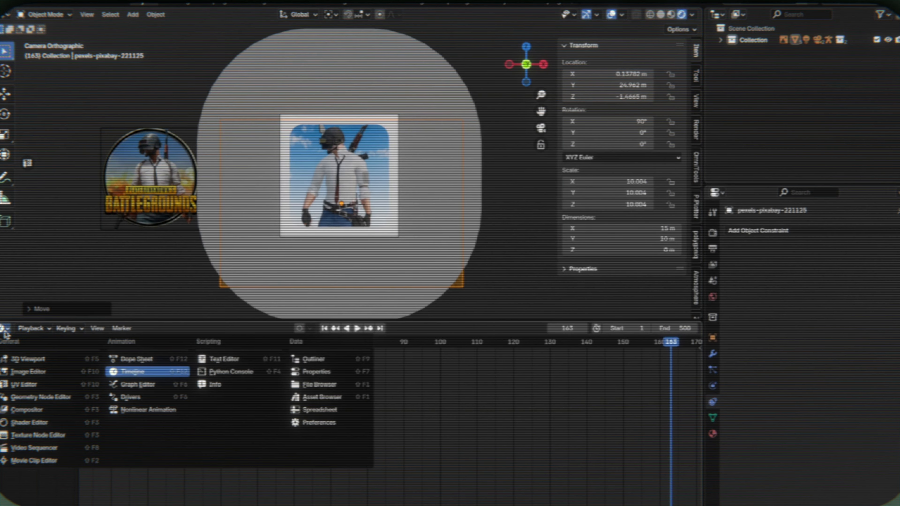
{"action": "left_click", "coordinate": [39, 414]}
{"action": "scroll", "coordinate": [251, 392], "scroll_direction": "up", "scroll_amount": 3}
{"action": "left_click", "coordinate": [340, 407]}
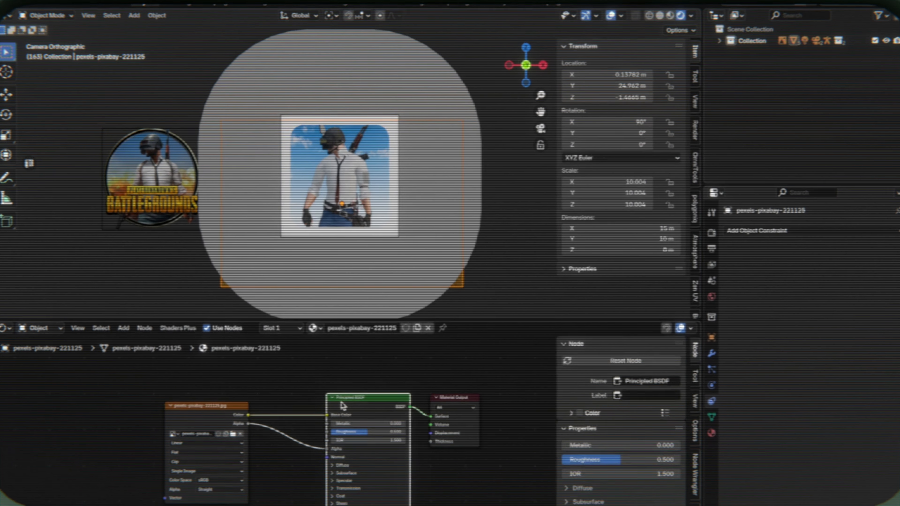
{"action": "key", "text": "x"}
{"action": "key", "text": "F3"}
{"action": "type", "text": "emi"}
{"action": "left_click", "coordinate": [385, 427]}
{"action": "left_click", "coordinate": [370, 420]}
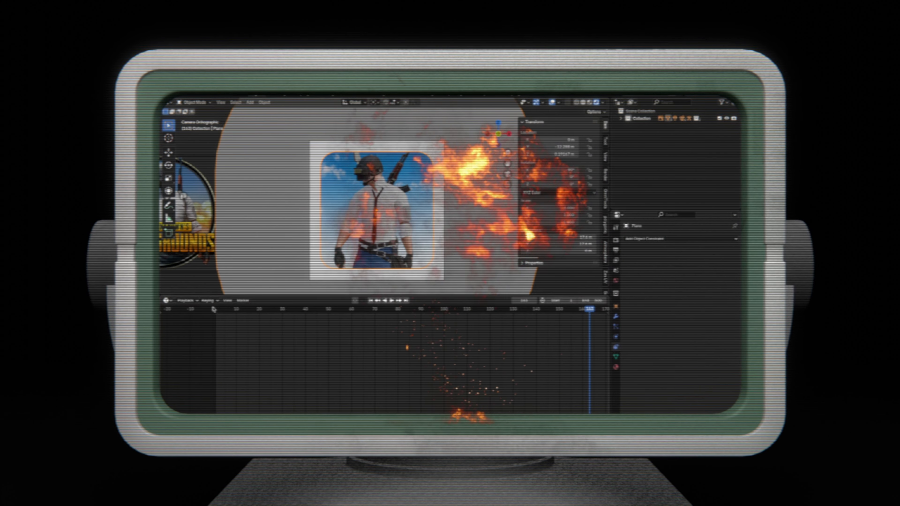
- Set the inverse of the Glock17's mixamorig:Hips Child Of constraint and scrub through the animation to check the gun's attachment
{"action": "left_click", "coordinate": [227, 314]}
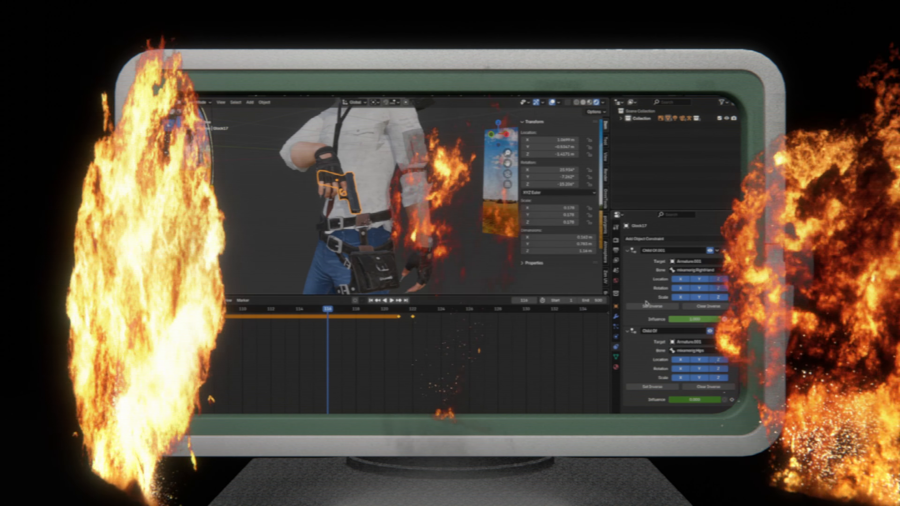
{"action": "left_click", "coordinate": [647, 387]}
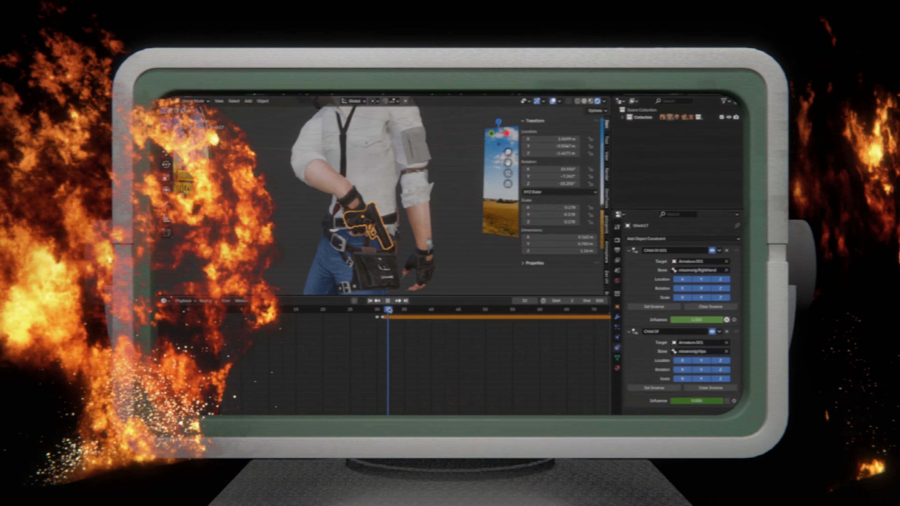
{"action": "left_click_drag", "start_coordinate": [389, 311], "coordinate": [548, 310]}
{"action": "middle_click_drag", "start_coordinate": [547, 310], "coordinate": [319, 311]}
{"action": "left_click_drag", "start_coordinate": [319, 310], "coordinate": [578, 310]}
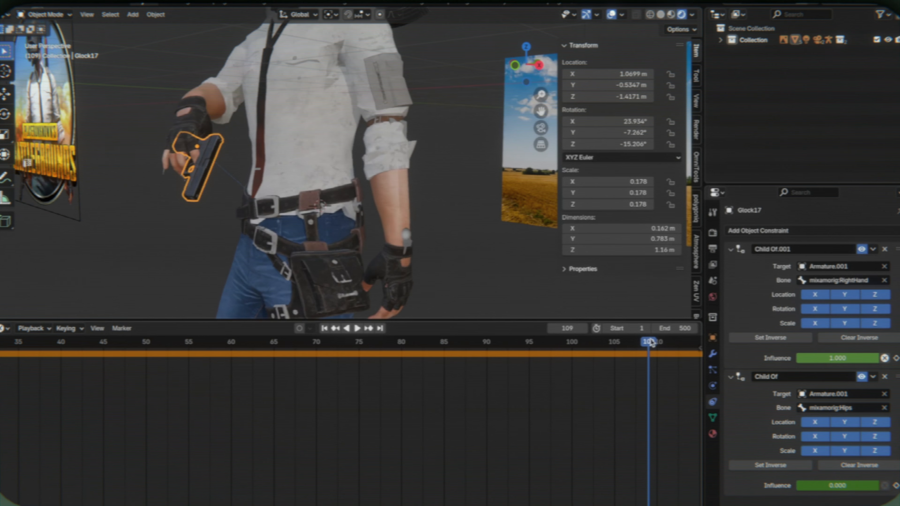
{"action": "key", "text": "space"}
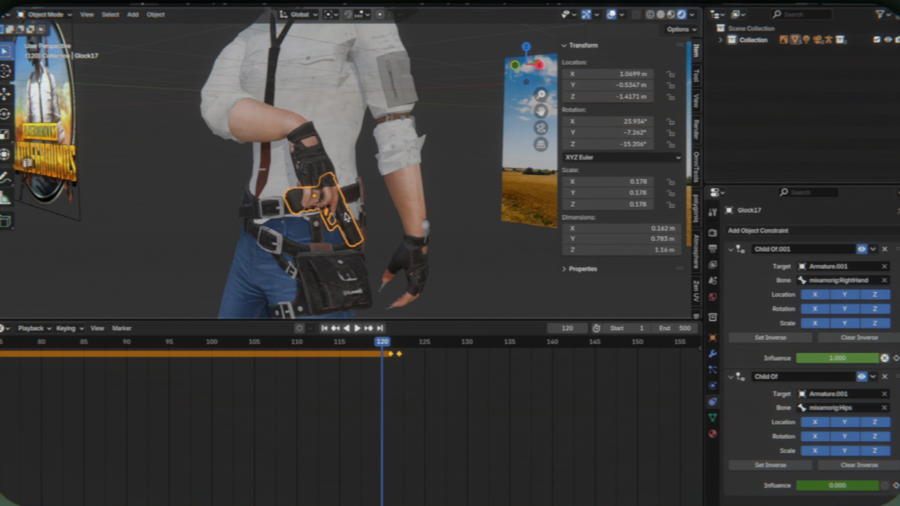
- Inspect the Glock17's hand-to-hip switch and move its last constraint influence keyframes to about frame 131
{"action": "left_click", "coordinate": [146, 344]}
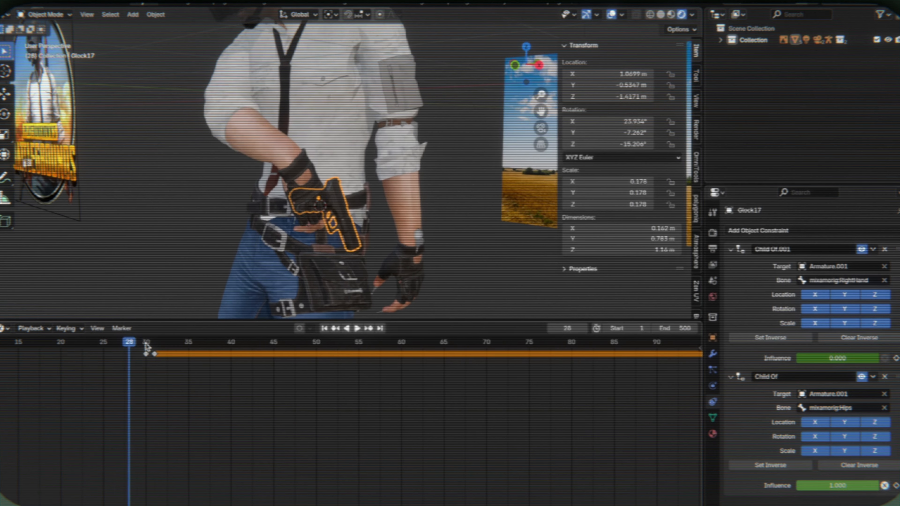
{"action": "key", "text": "Up"}
{"action": "scroll", "coordinate": [265, 365], "scroll_direction": "down", "scroll_amount": 5}
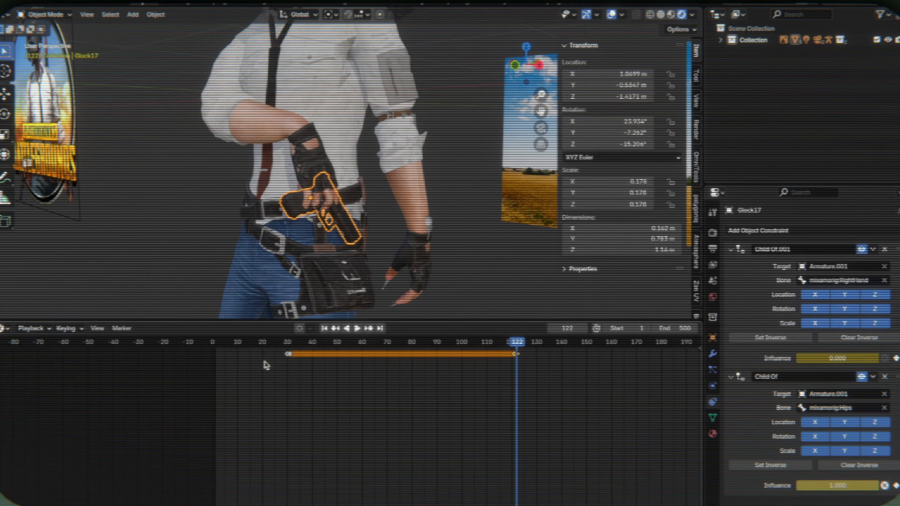
{"action": "left_click_drag", "start_coordinate": [515, 345], "coordinate": [515, 383]}
{"action": "key", "text": "space"}
{"action": "scroll", "coordinate": [517, 384], "scroll_direction": "up", "scroll_amount": 5}
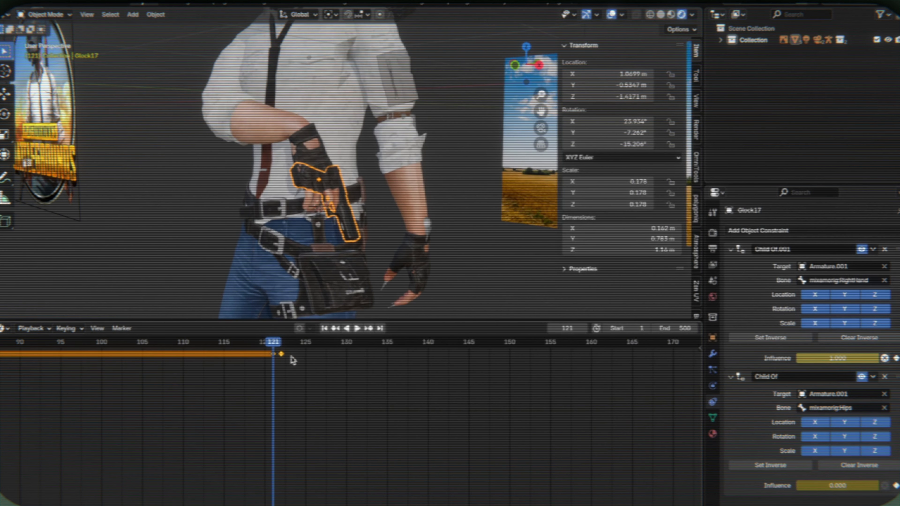
{"action": "key", "text": "g"}
{"action": "left_click", "coordinate": [357, 357]}
{"action": "key", "text": "F3"}
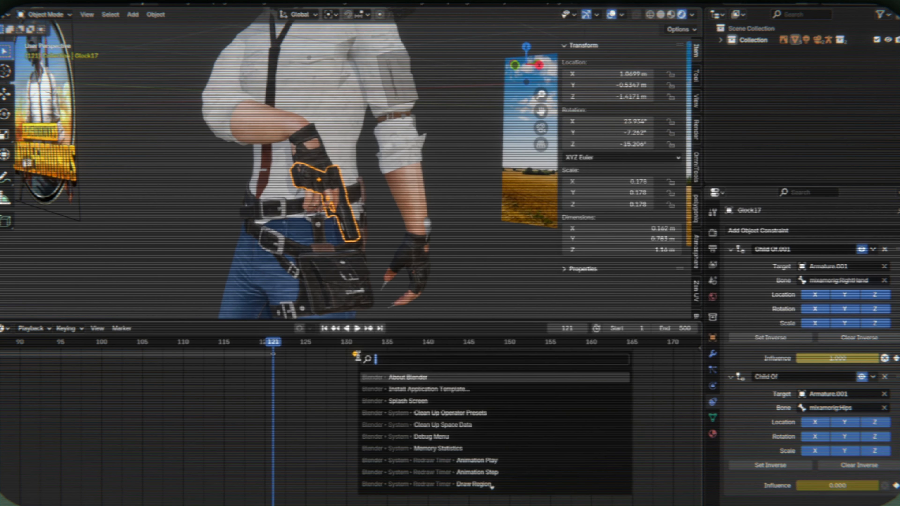
{"action": "left_click", "coordinate": [290, 363]}
- Play back the animation from about frame 116 to check how the Glock17 passes from the hand to the hip
{"action": "key", "text": "Up"}
{"action": "key", "text": "space"}
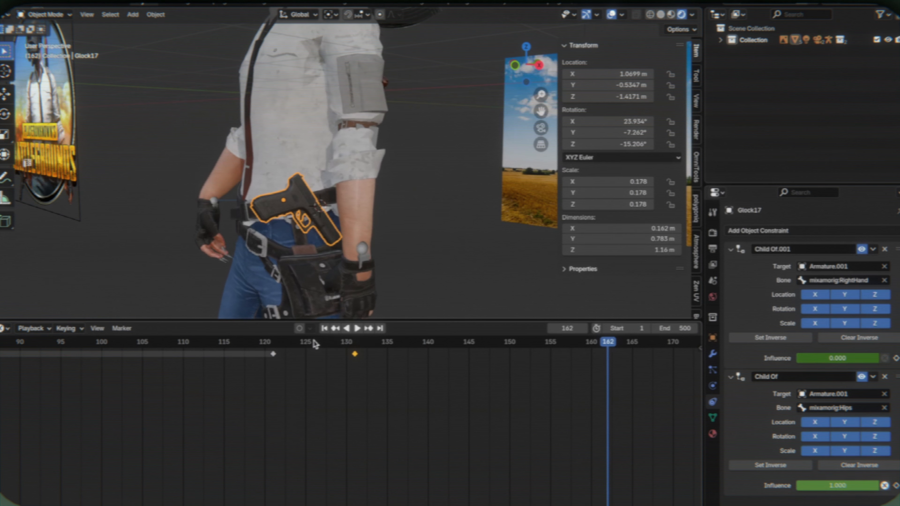
{"action": "left_click_drag", "start_coordinate": [312, 341], "coordinate": [232, 352]}
{"action": "key", "text": "space"}
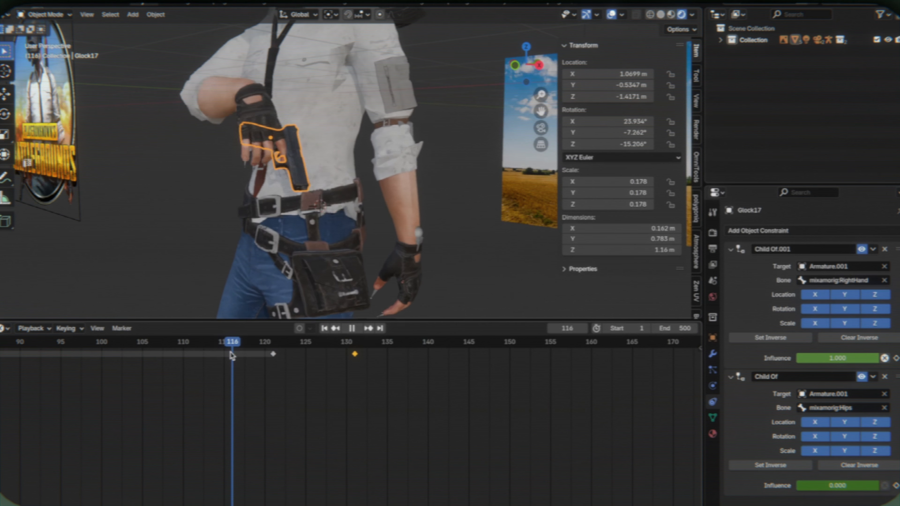
{"action": "key", "text": "KP_0"}
{"action": "key", "text": "space"}
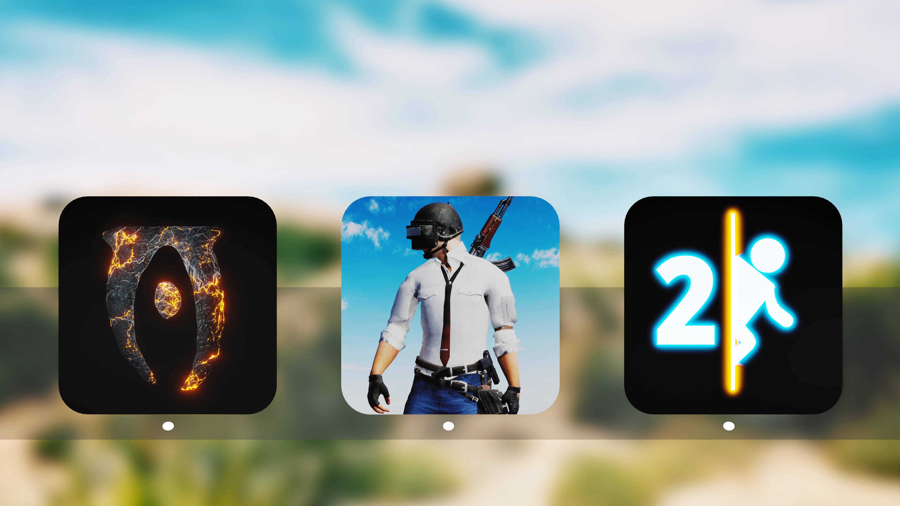